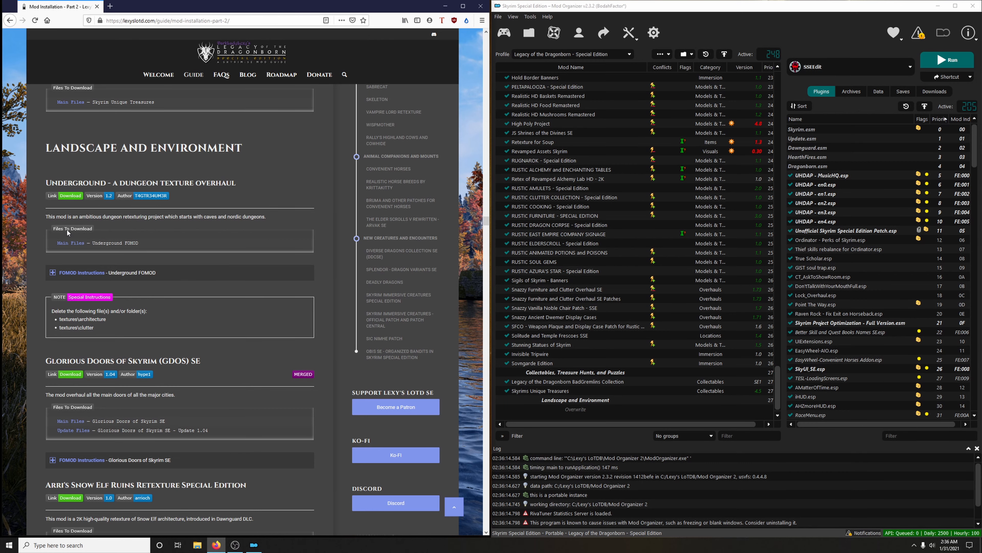
Download the Underground FOMOD main file from its Nexus Mods page through the mod manager.
left_click(70, 196)
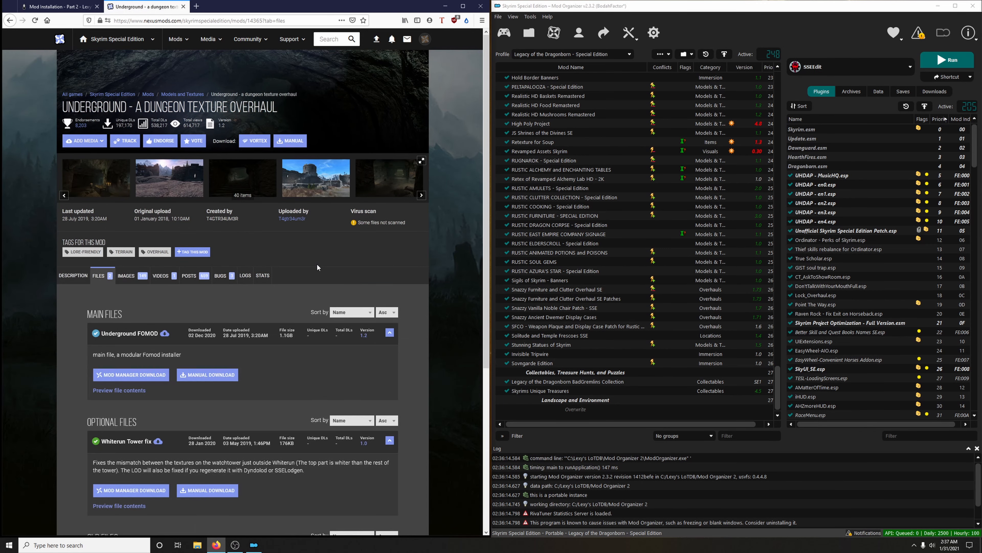
scroll(205, 274, "down", 4)
left_click(133, 218)
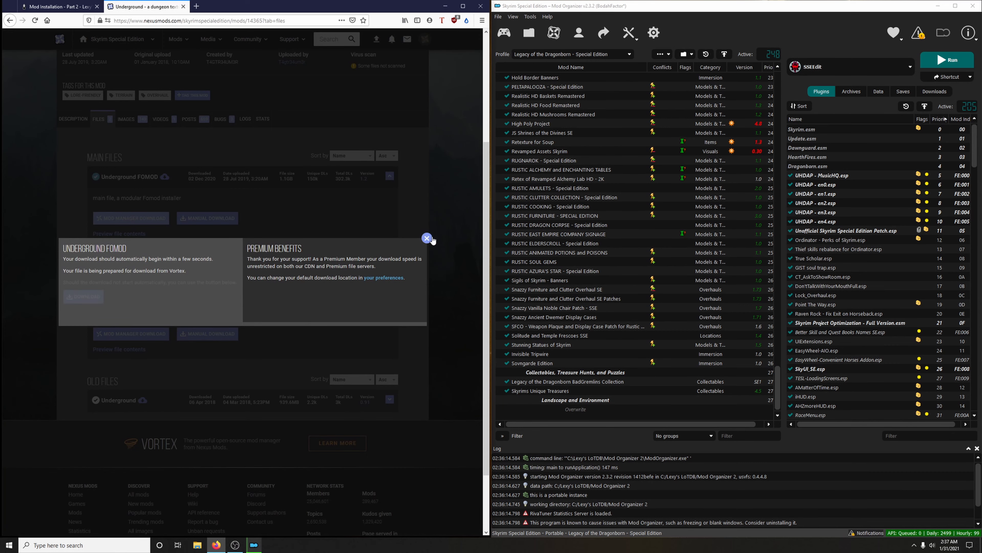
left_click(426, 237)
Start installing the downloaded Underground FOMOD in Mod Organizer and expand its FOMOD instructions in the guide.
left_click(934, 92)
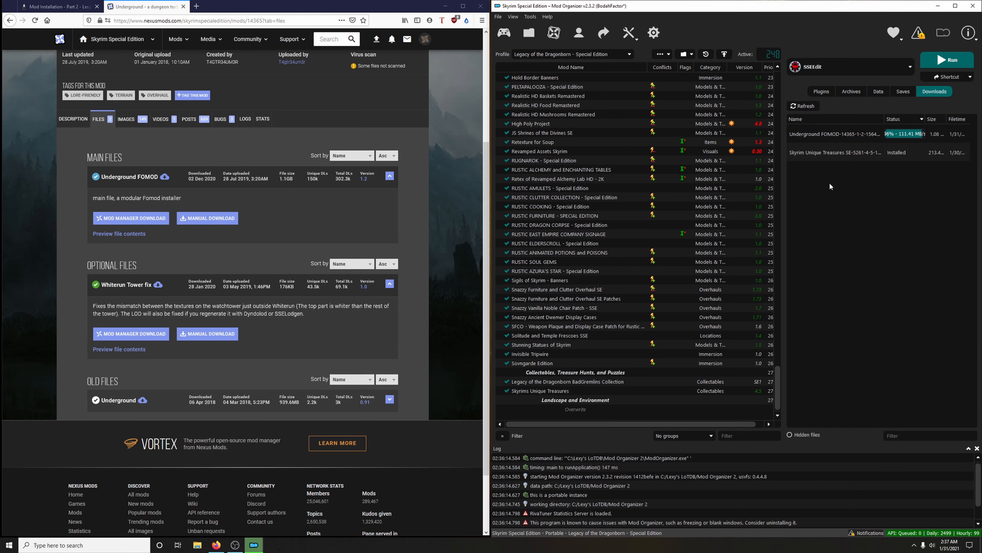
double_click(822, 135)
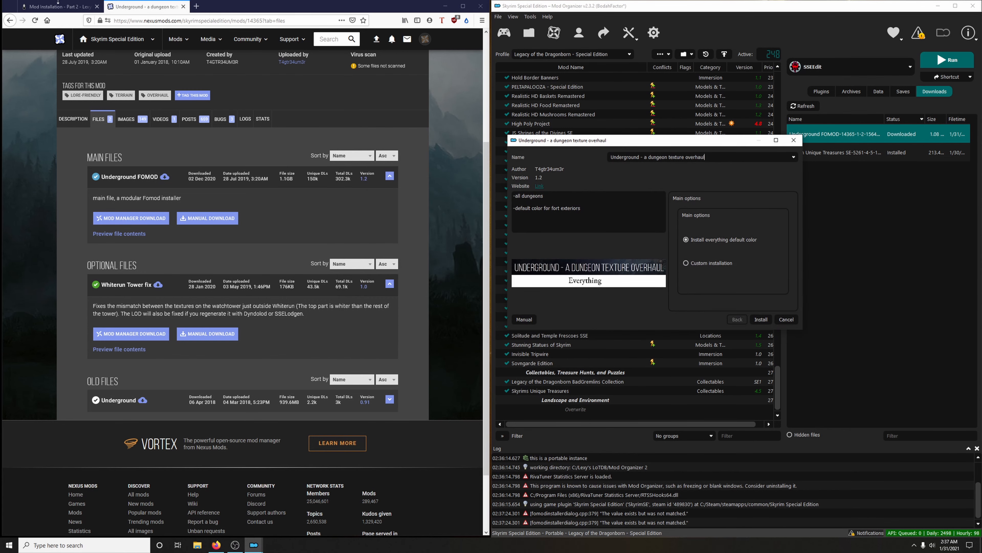
left_click(184, 7)
scroll(154, 243, "down", 1)
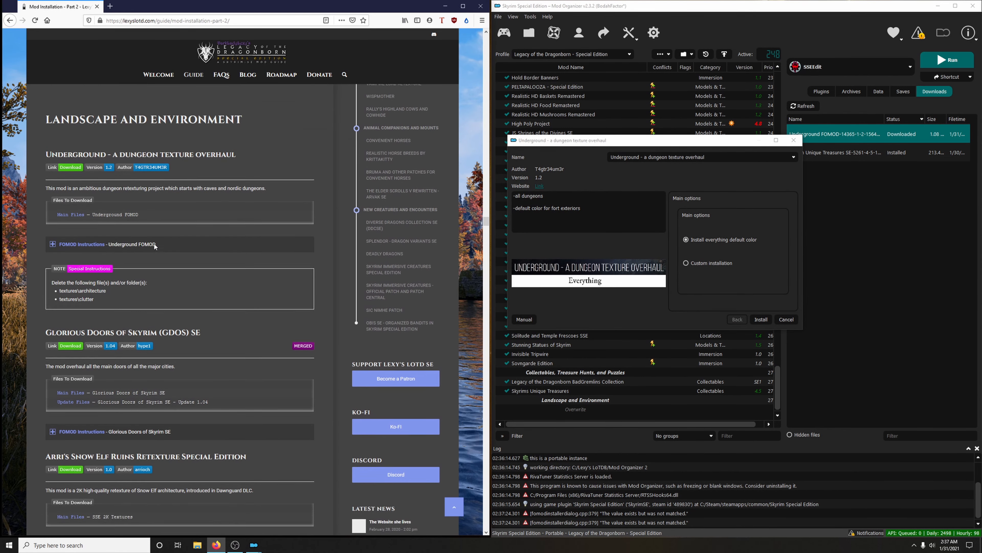
left_click(108, 198)
scroll(219, 187, "down", 2)
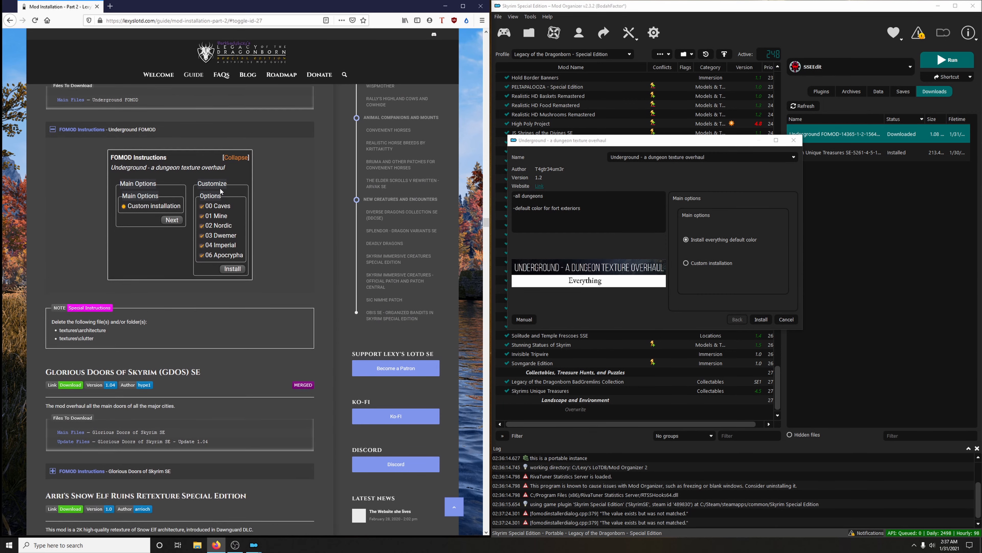
Install Underground as a custom installation with 00 Caves, 01 Mines, 02 Nordic, 03 Dwemer, 04 Imperial and 06 Apocrypha, leaving out 05 Riften.
left_click(709, 261)
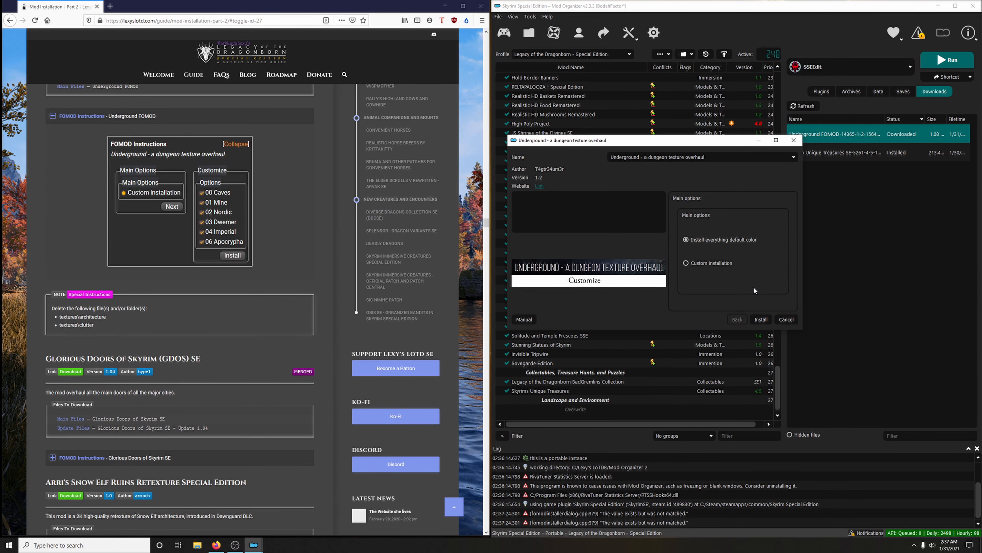
left_click(763, 319)
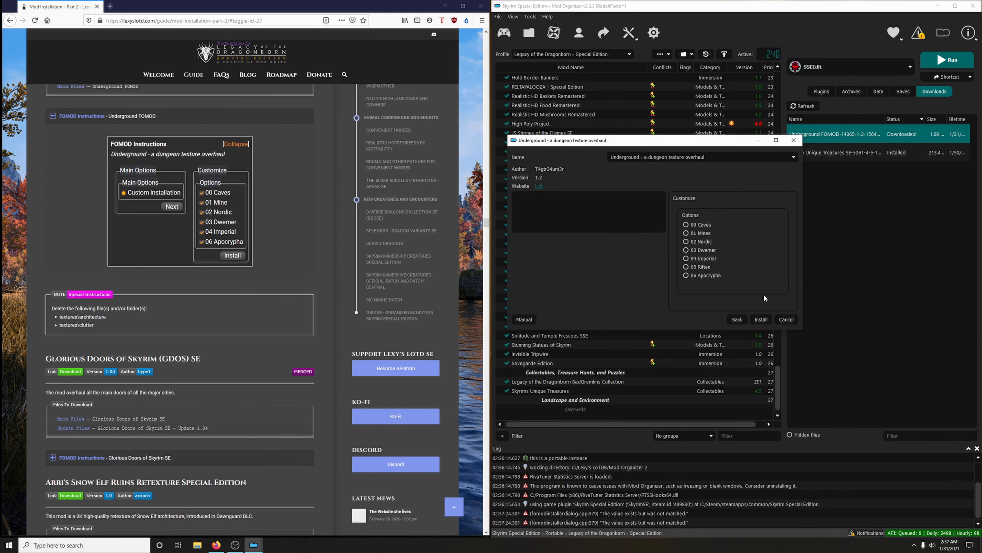
left_click_drag(692, 144, 720, 133)
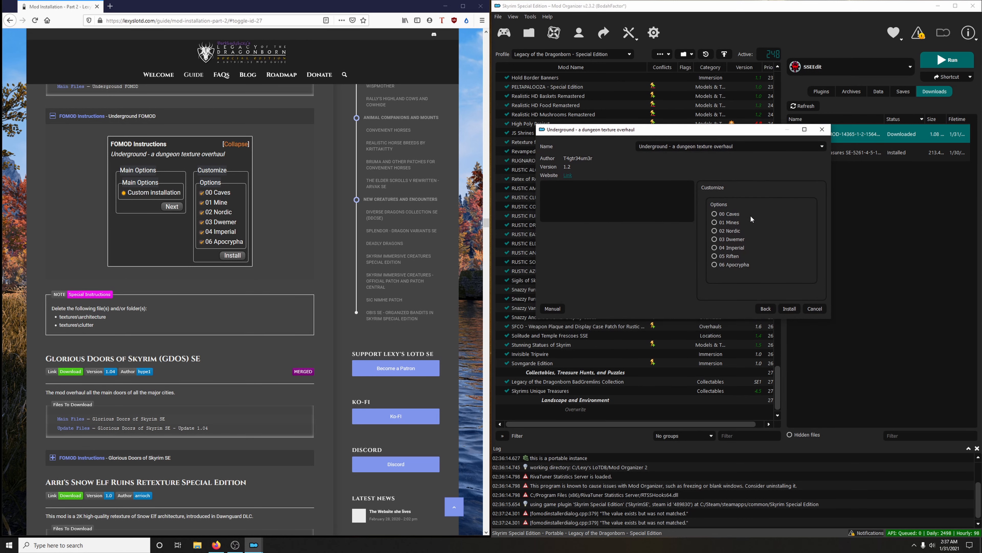
left_click(738, 216)
left_click(739, 222)
left_click(741, 232)
left_click(741, 238)
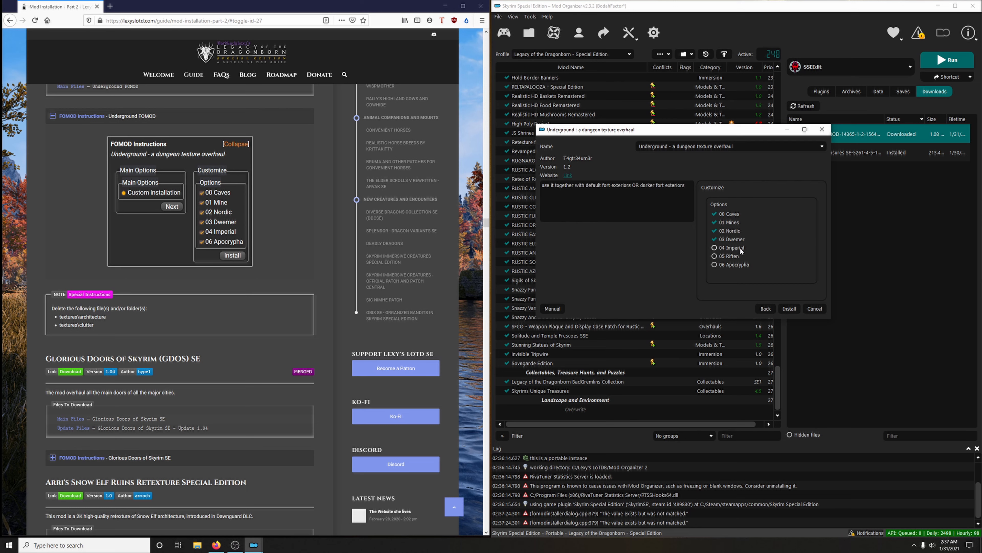
left_click(741, 249)
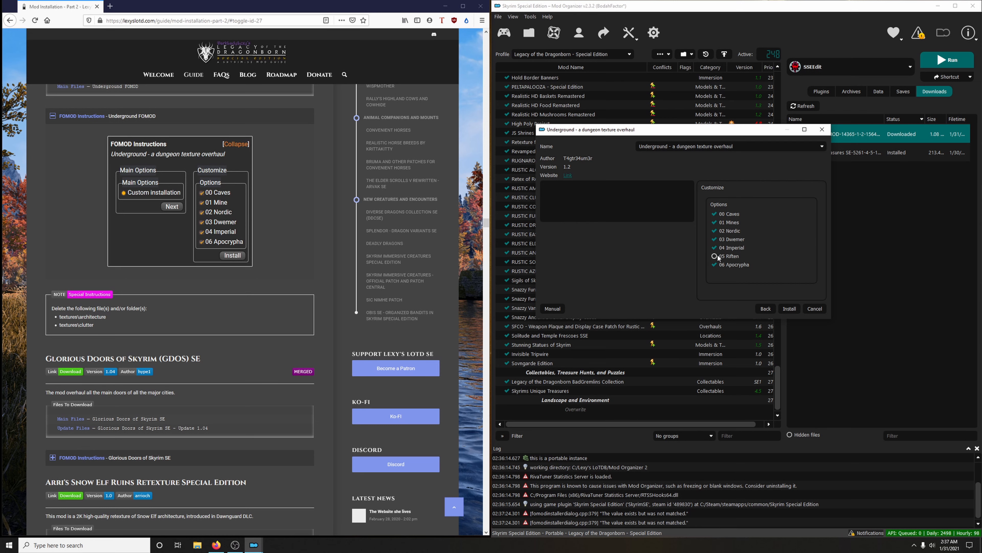
left_click(789, 308)
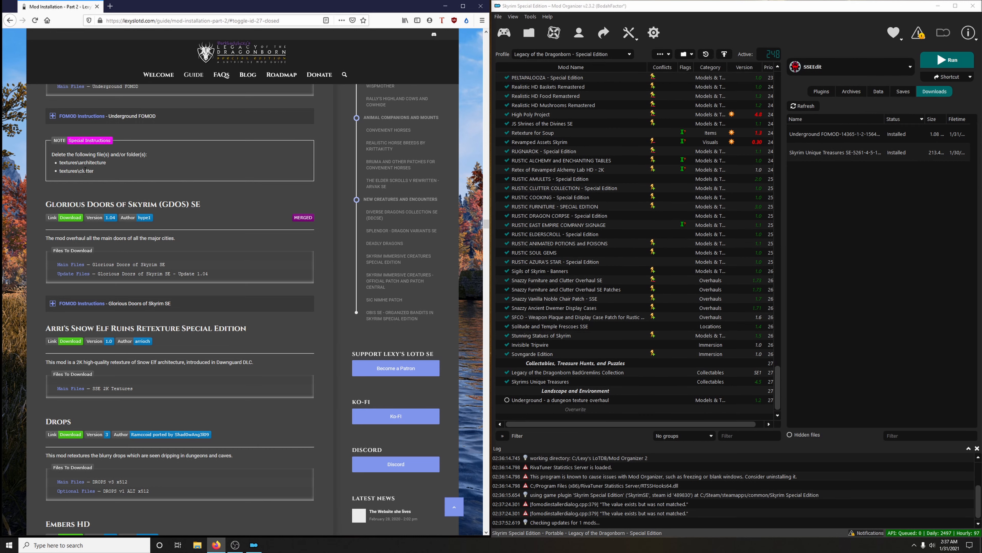
Open the installed Underground mod's folder in Explorer and go into its textures subfolder.
left_click(525, 400)
right_click(526, 402)
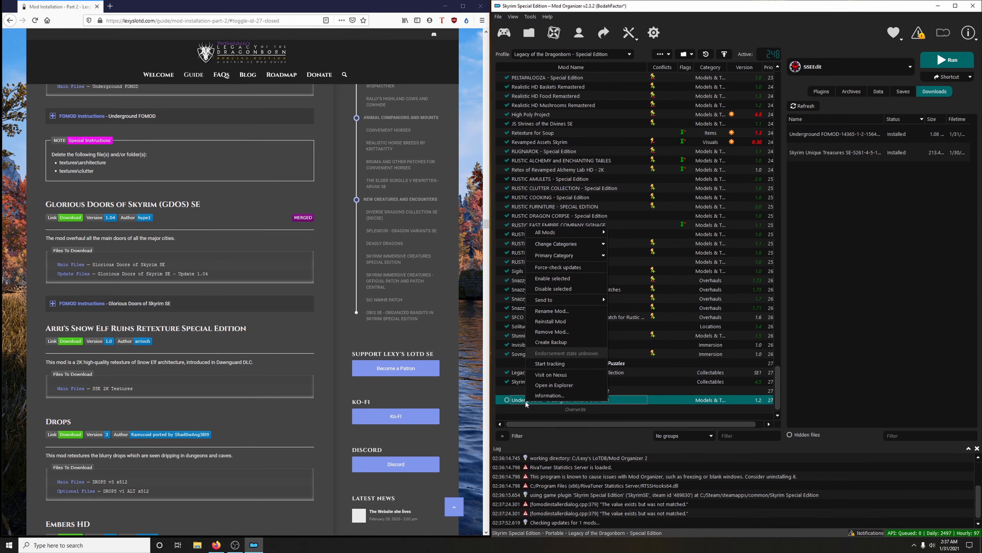
left_click(554, 385)
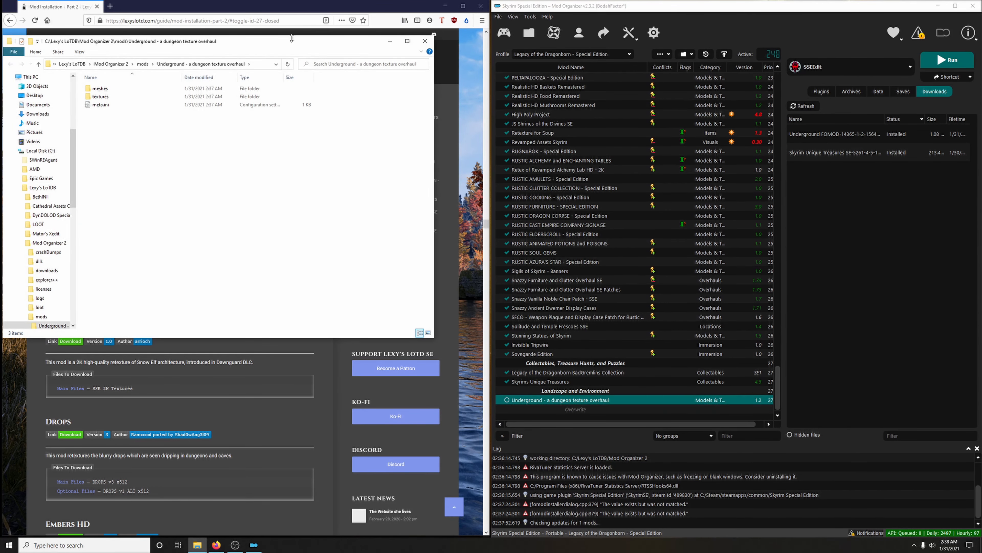
left_click_drag(292, 38, 784, 59)
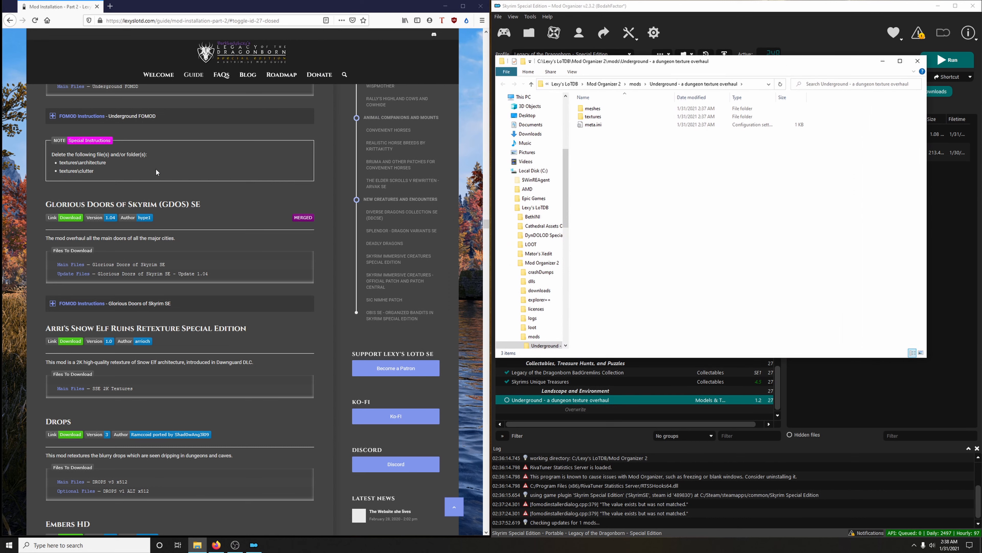
double_click(593, 116)
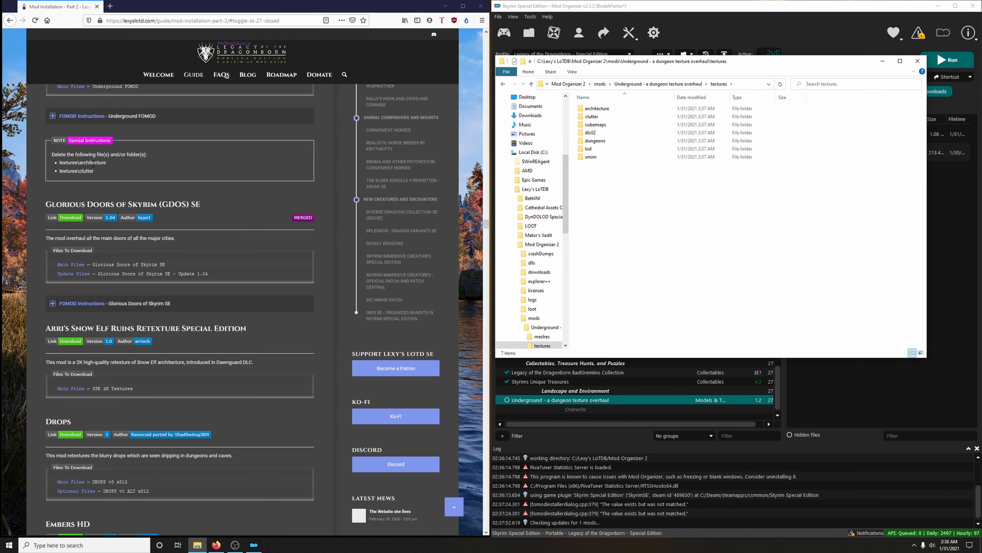
Delete the architecture and clutter folders from Underground's textures folder, and enable the mod in the mod list.
left_click(617, 109)
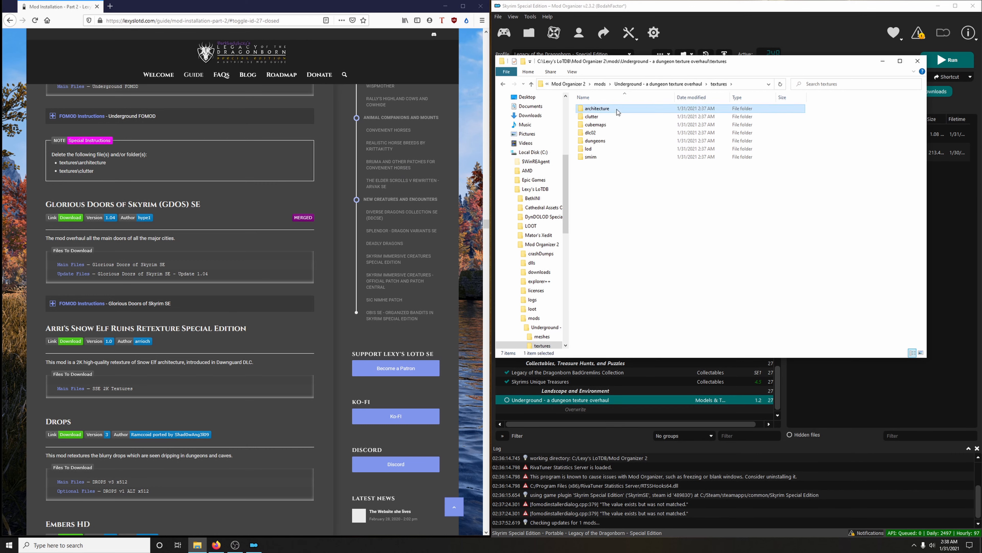
key("Delete")
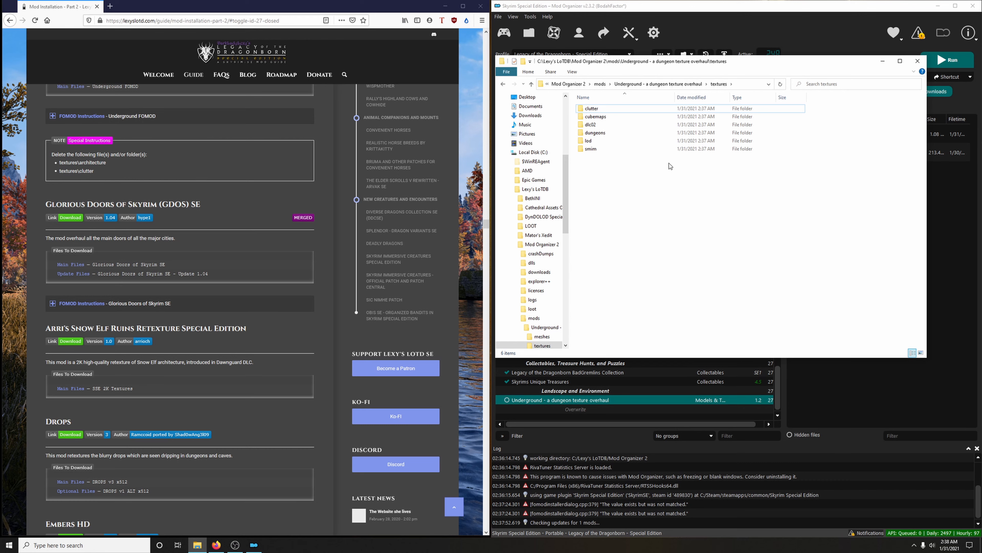
left_click(591, 108)
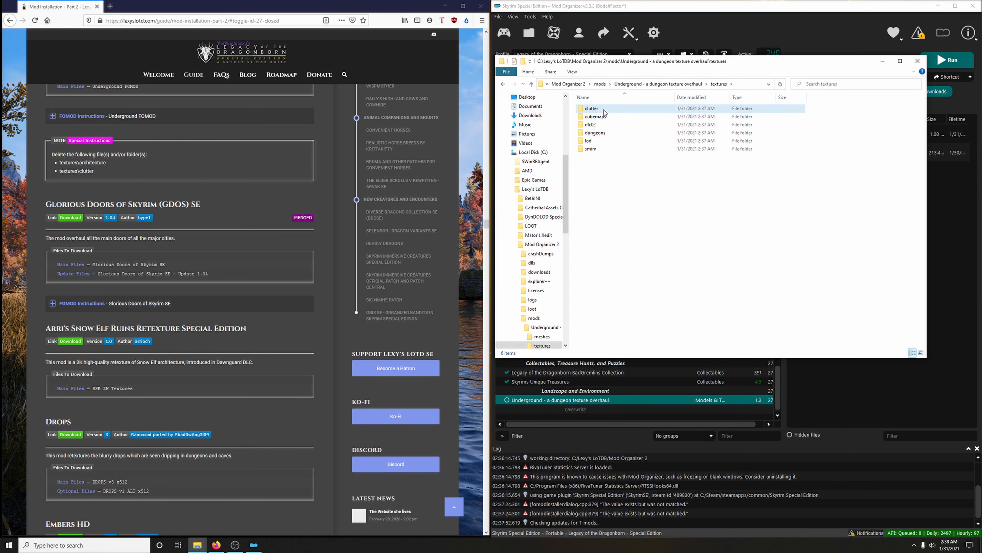
key("Delete")
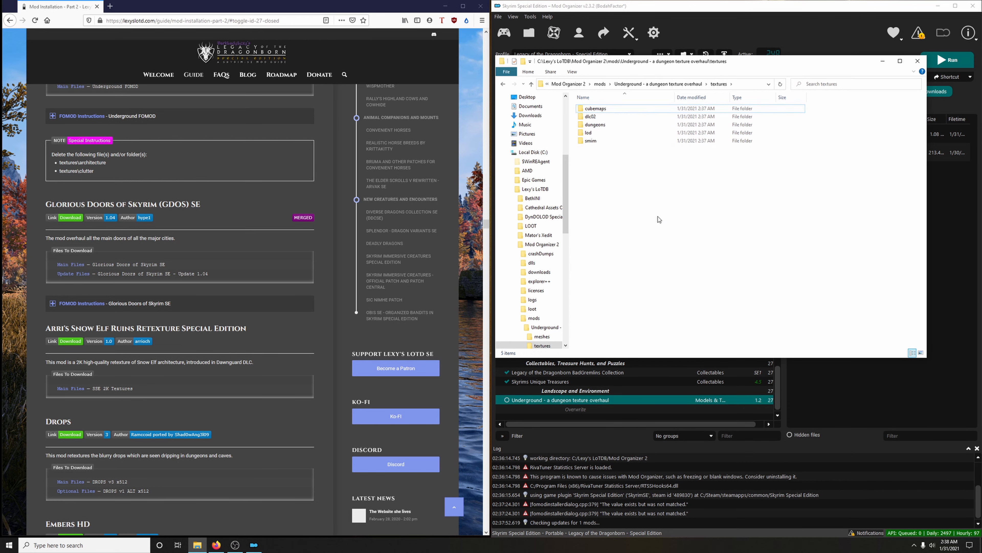
left_click(918, 62)
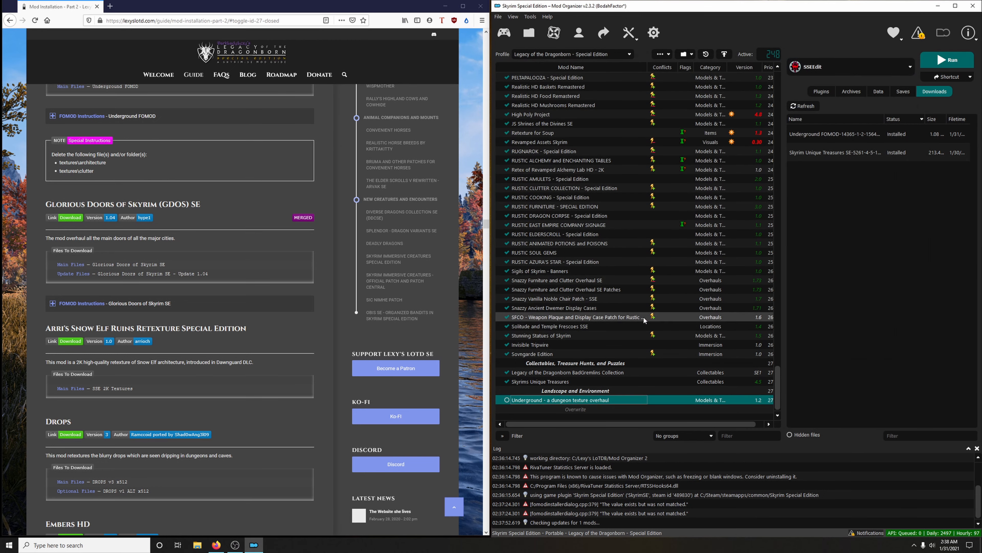
left_click(507, 400)
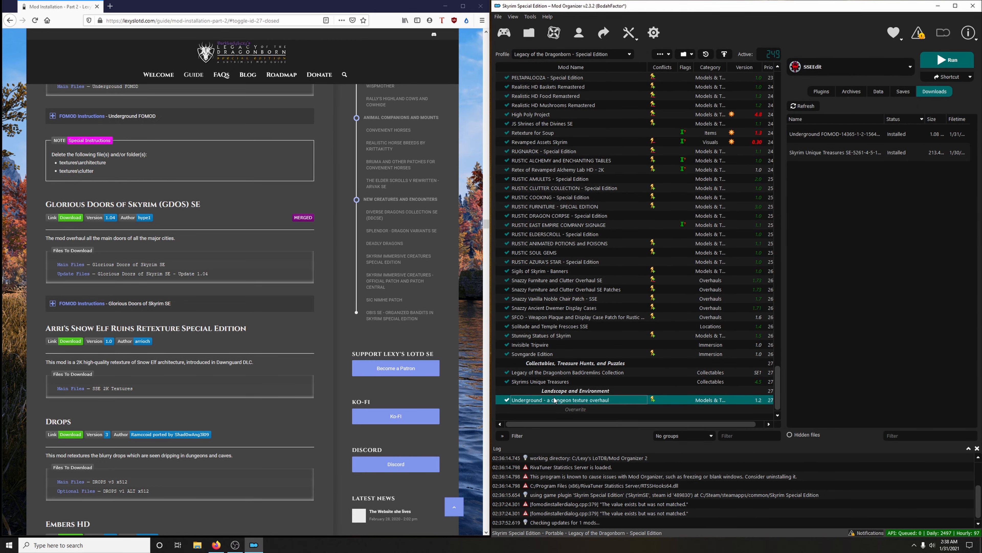
Download the Glorious Doors of Skyrim SE main file from the guide's Nexus Mods link through the mod manager.
left_click(253, 199)
scroll(253, 199, "down", 1)
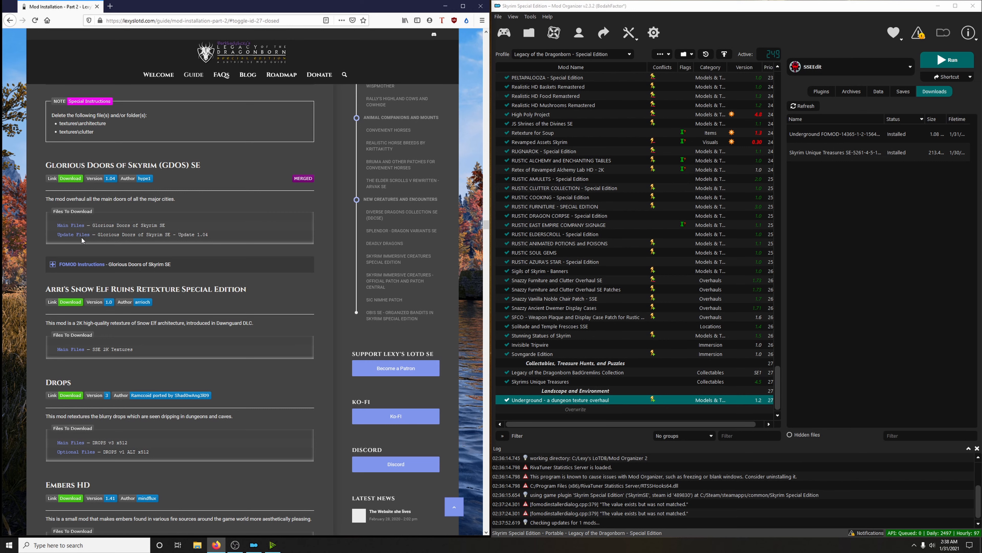
scroll(368, 227, "down", 2)
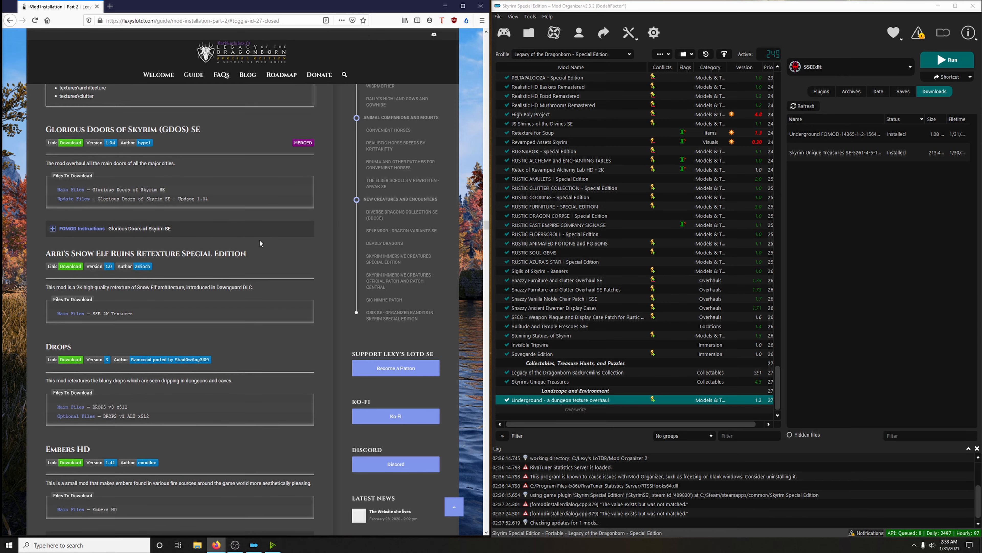
left_click(70, 145)
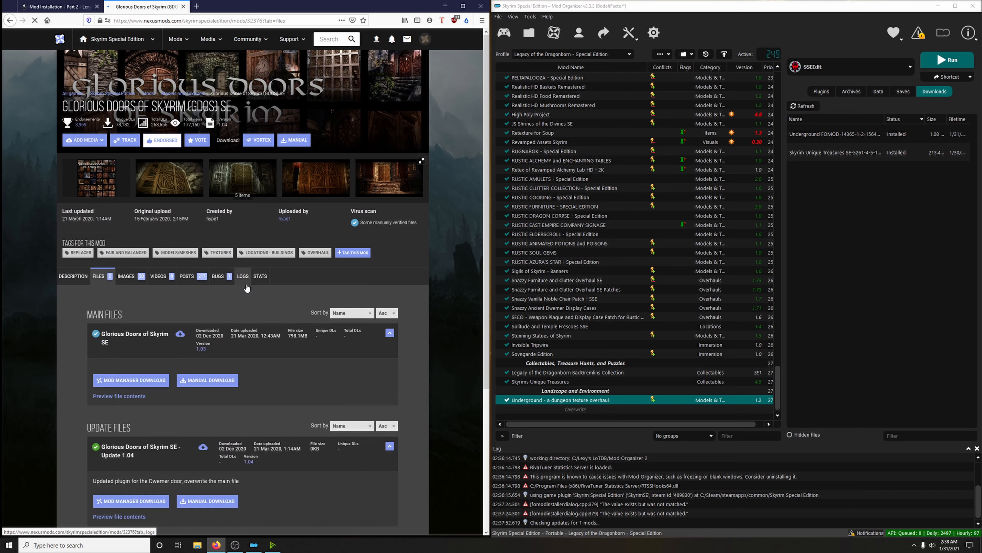
scroll(247, 288, "down", 3)
left_click(127, 262)
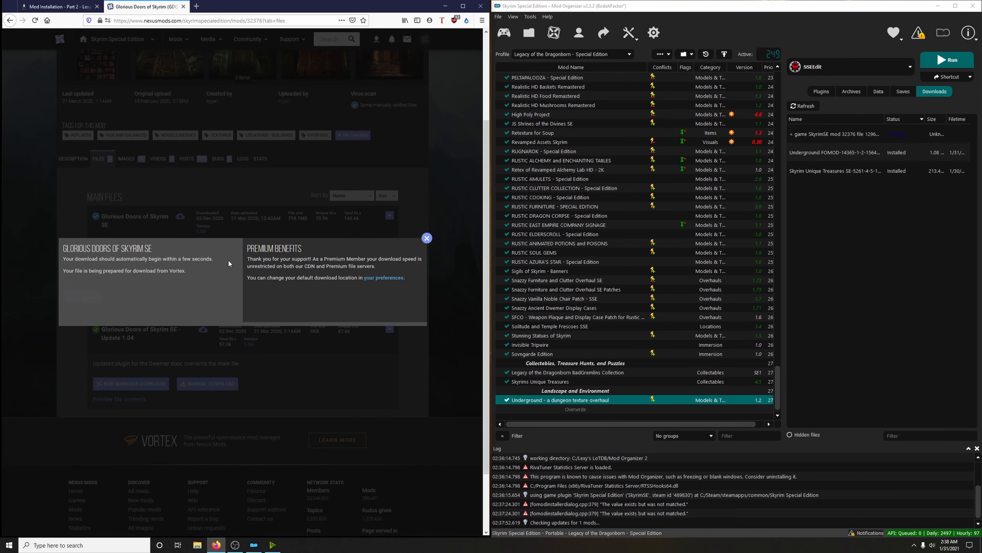
left_click(440, 244)
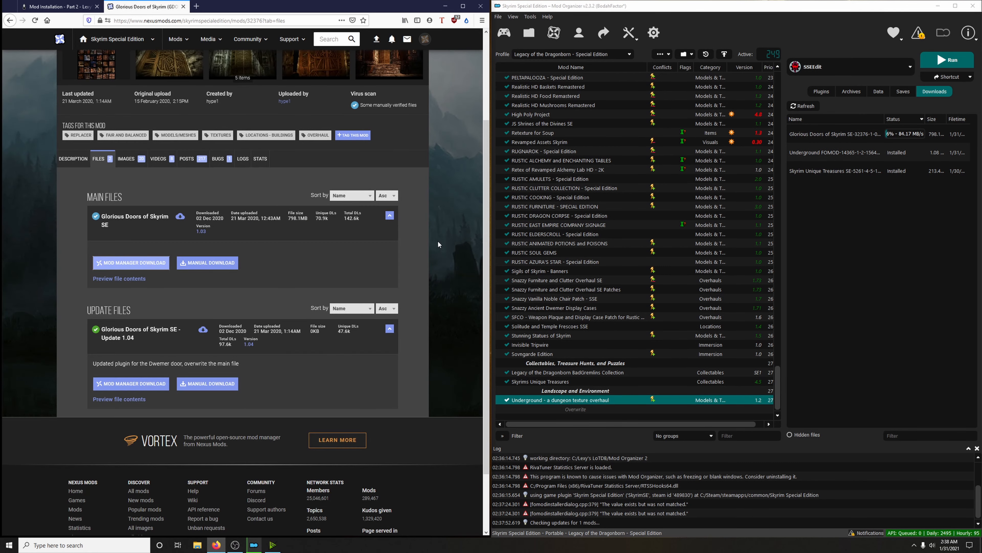
Download the Glorious Doors of Skyrim SE - Update 1.04 file through the mod manager and return to the guide.
left_click(133, 383)
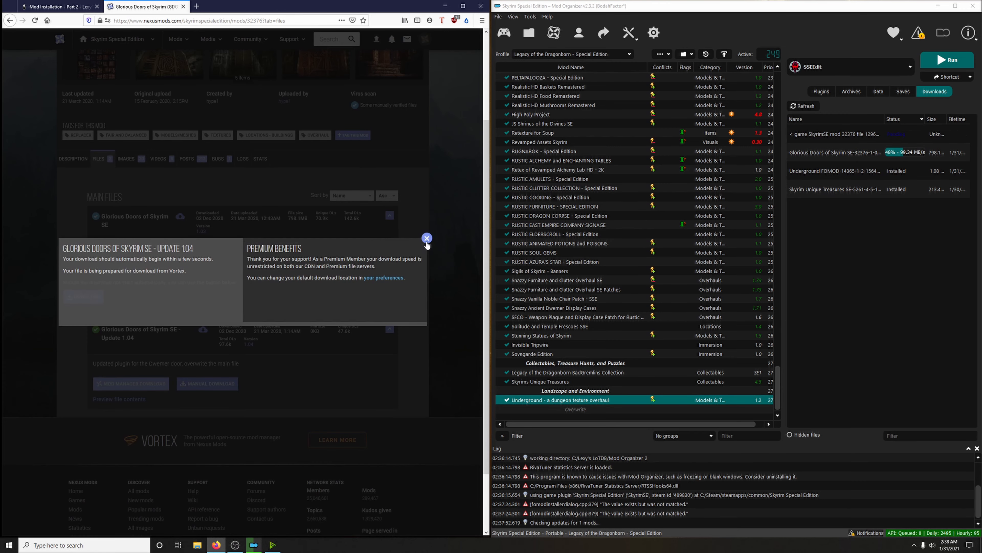
left_click(427, 237)
left_click(184, 6)
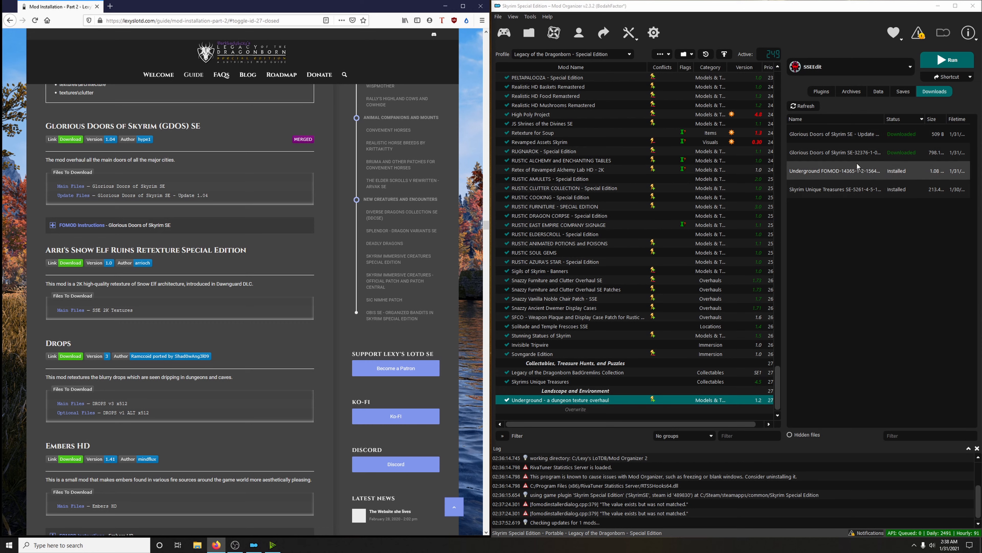
Start installing the Glorious Doors of Skyrim SE main file and view the guide's FOMOD instructions image at full size.
double_click(842, 154)
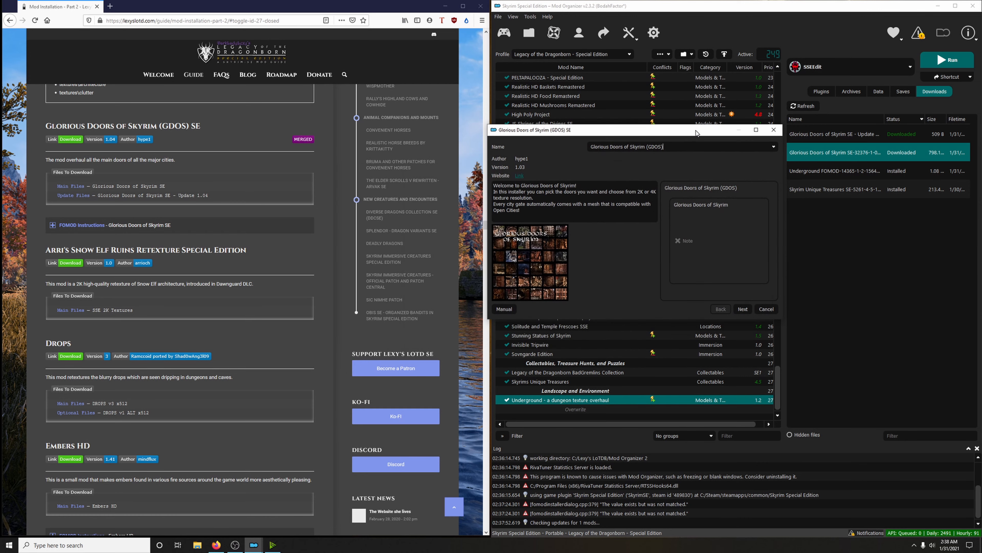
left_click(112, 228)
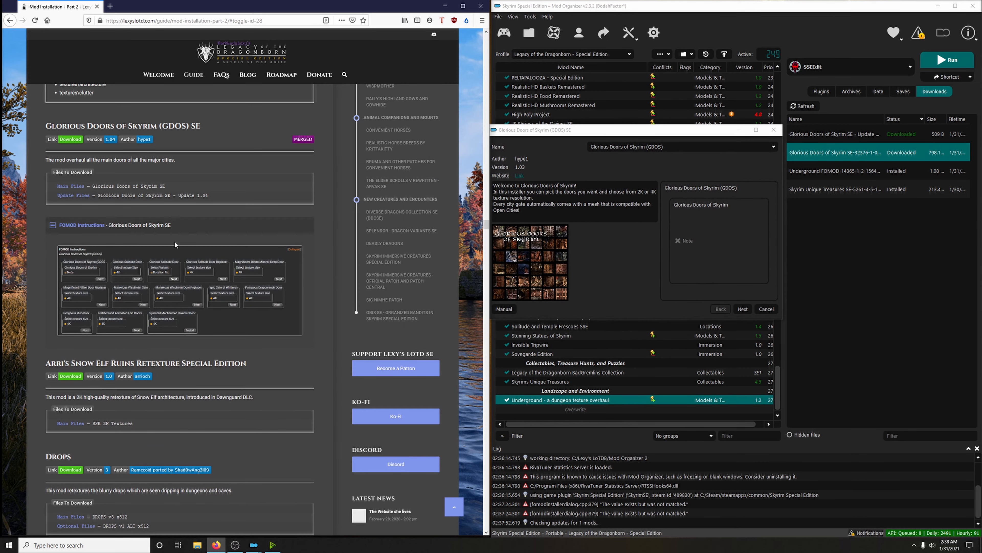
right_click(247, 272)
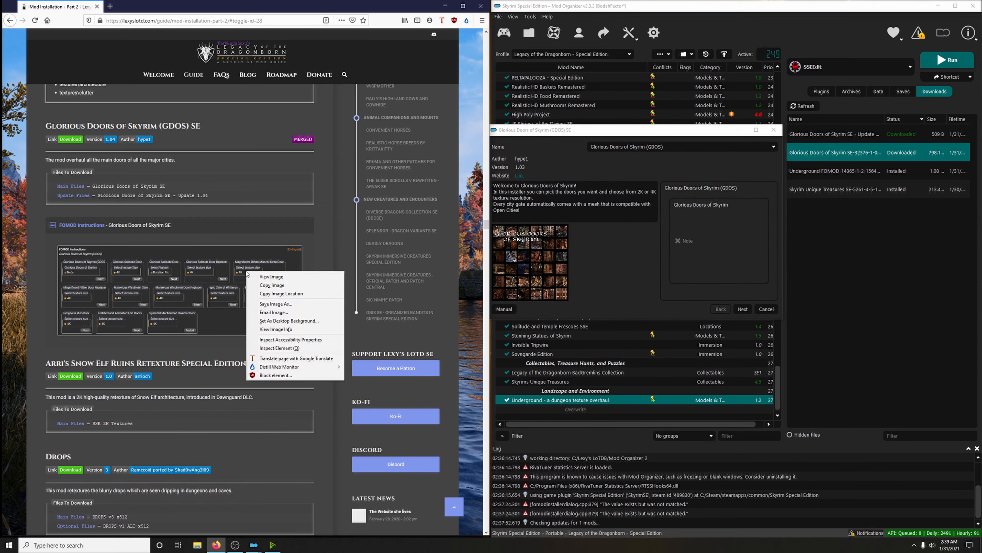
left_click(267, 277)
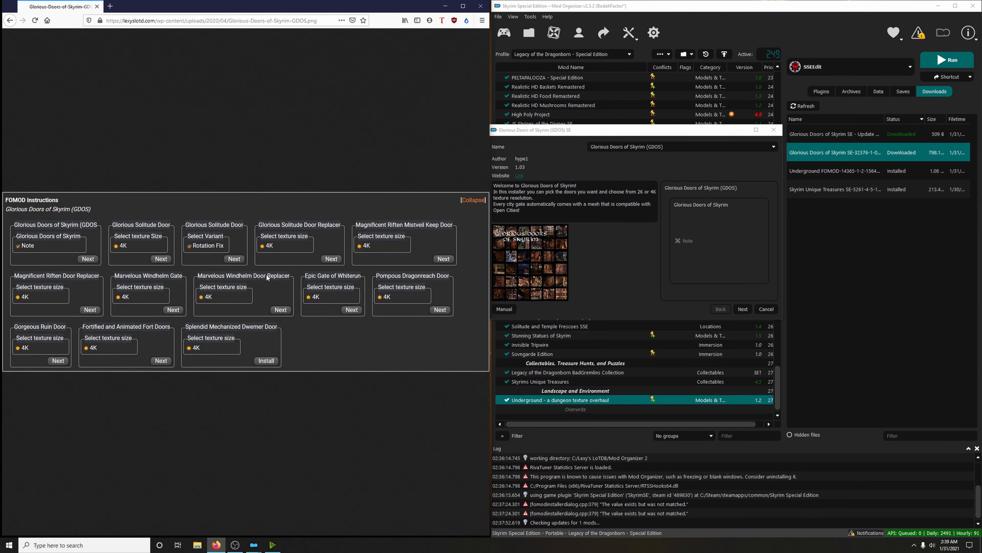
Accept the installer's note page, and choose the 4k texture size and Rotation Fix variant for the Glorious Solitude Door.
left_click_drag(670, 134, 751, 76)
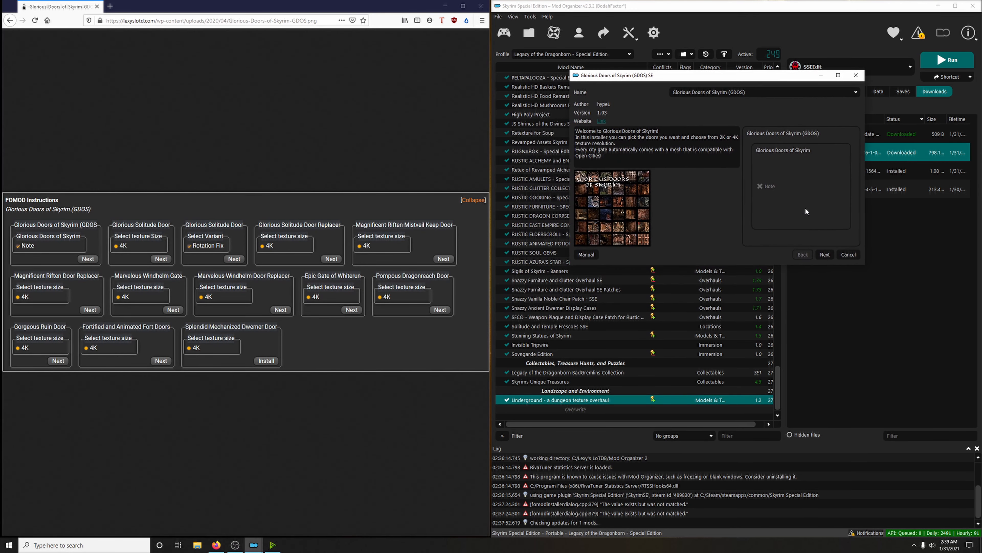
left_click(825, 255)
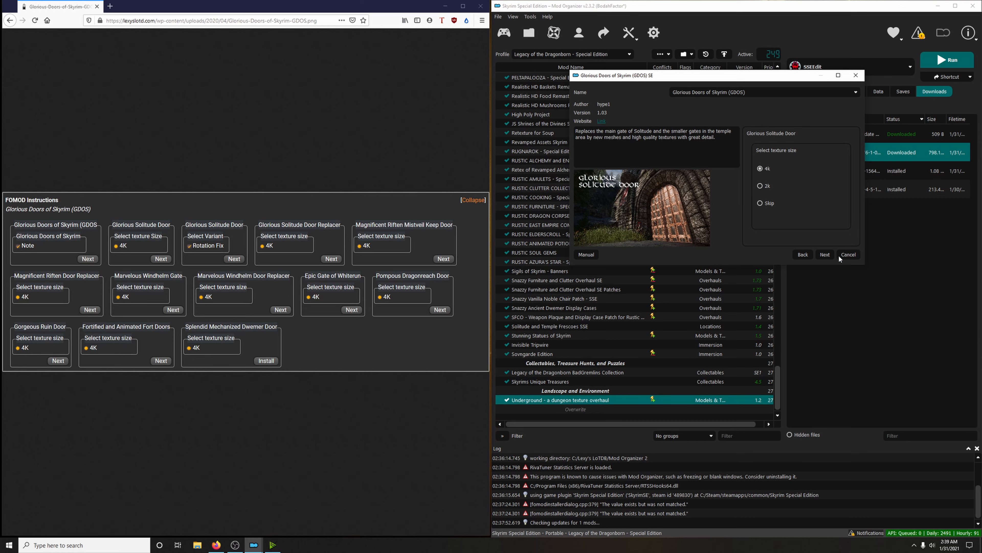
left_click(824, 255)
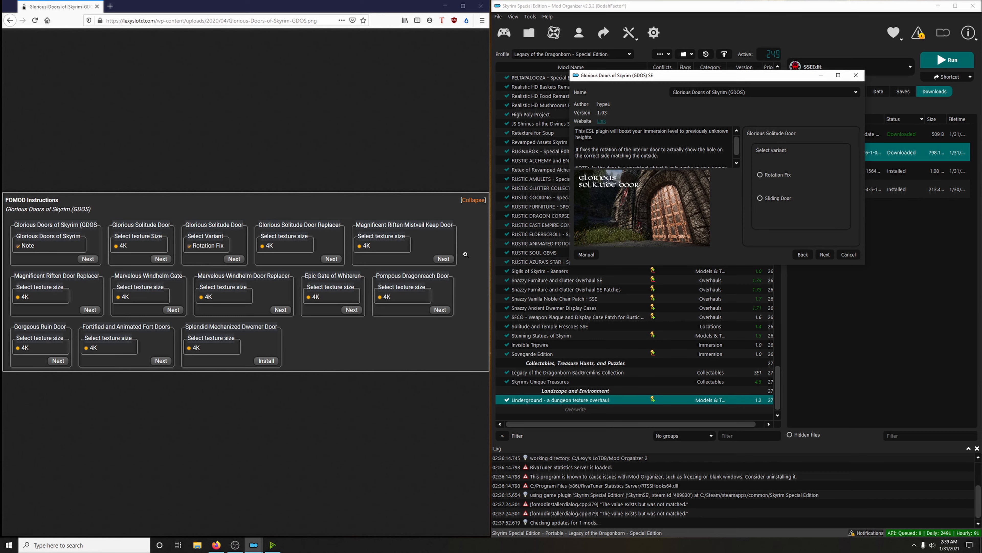
left_click(780, 175)
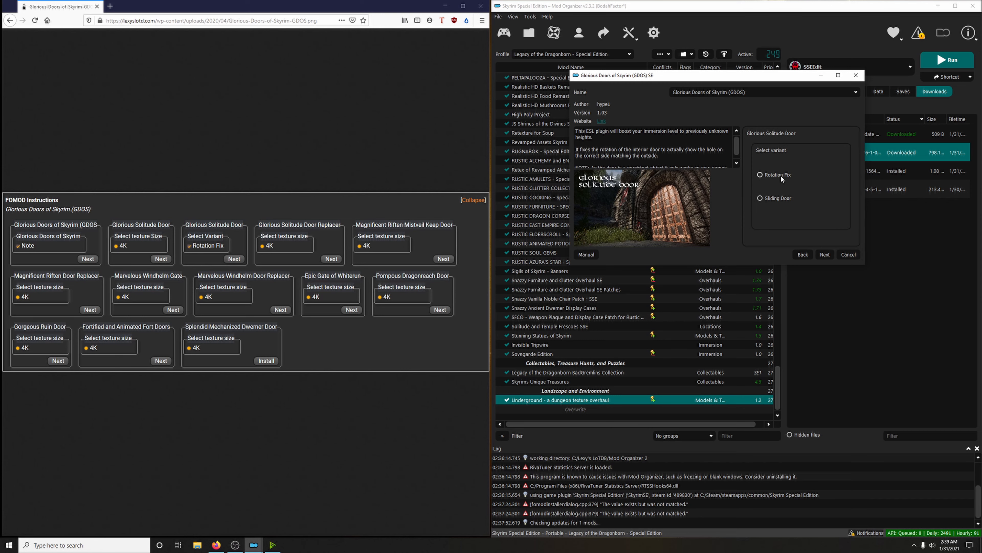
left_click(825, 254)
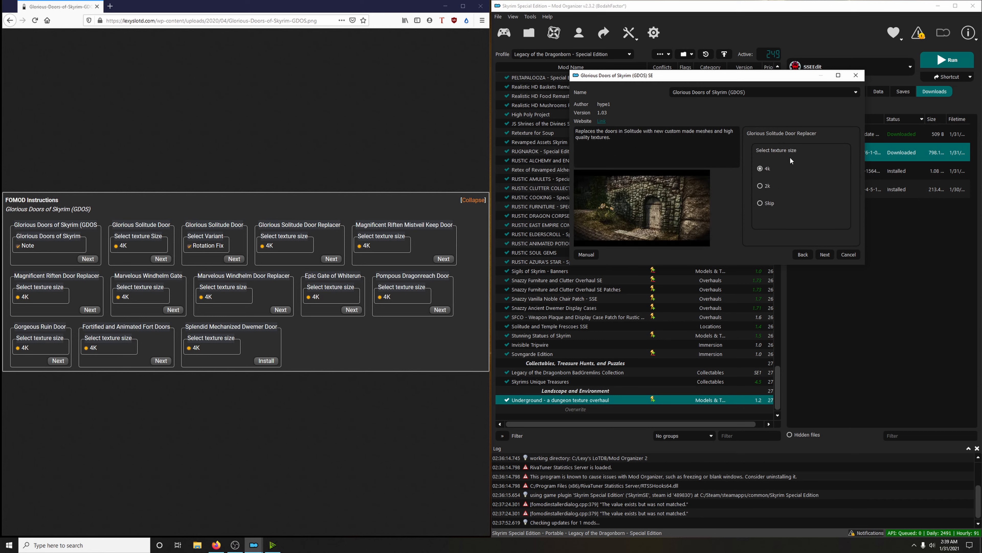
Keep 4k textures for all remaining doors, from Glorious Solitude Door Replacer through Splendid Mechanized Dwemer Door, and install the mod.
left_click(823, 256)
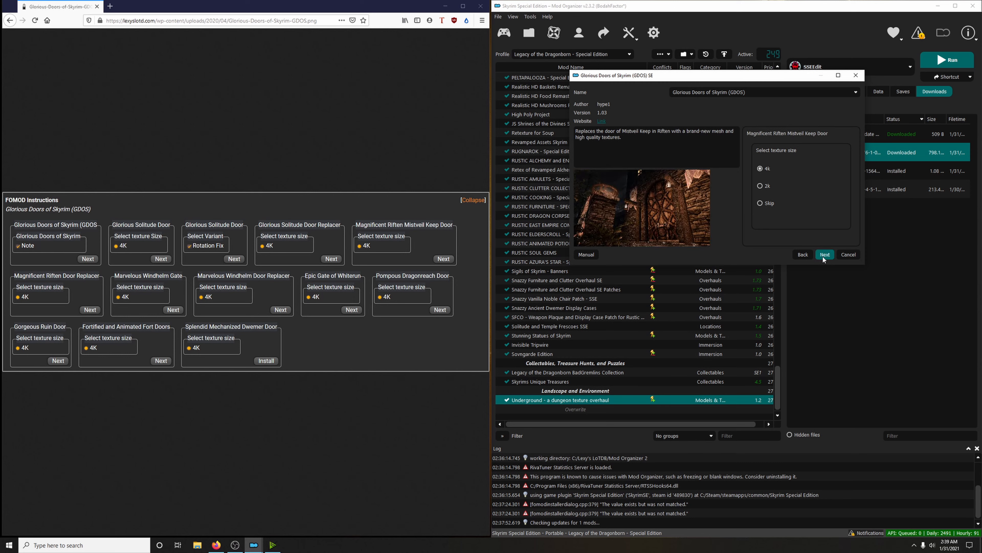
left_click(823, 255)
left_click(823, 256)
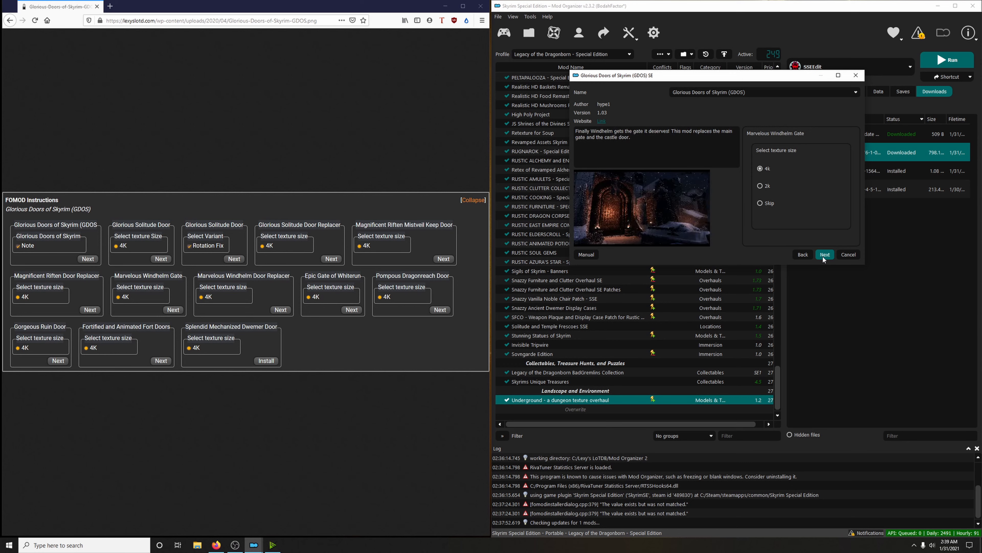
left_click(822, 255)
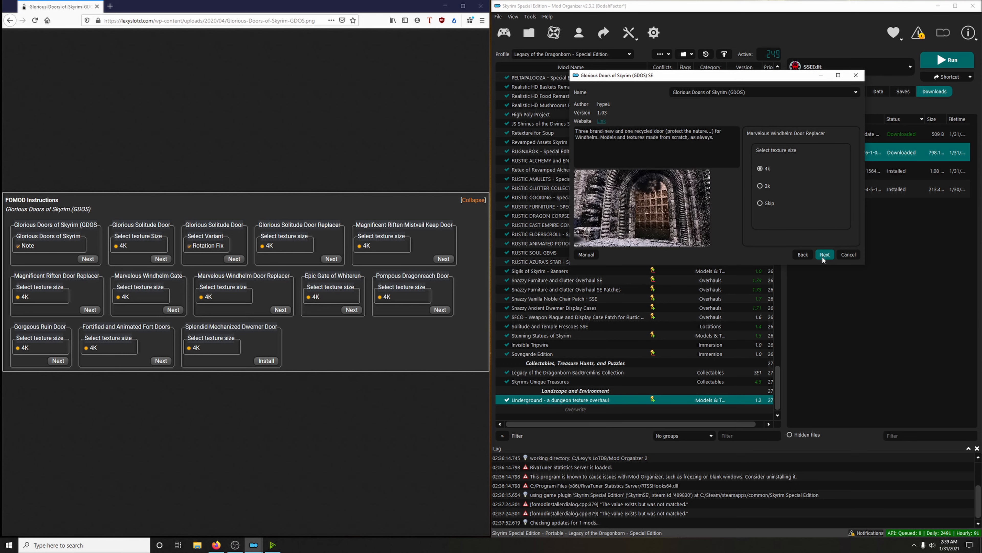
left_click(822, 255)
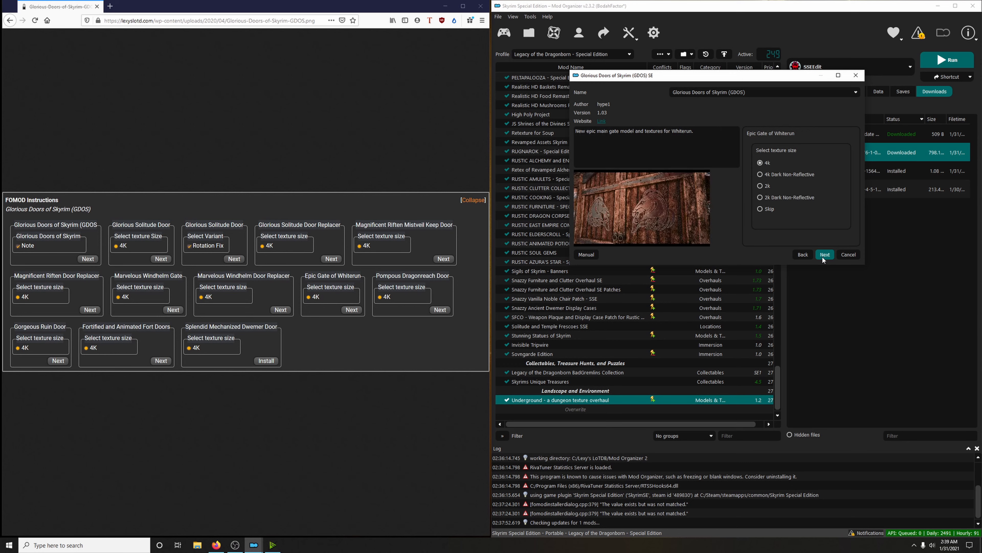
left_click(822, 255)
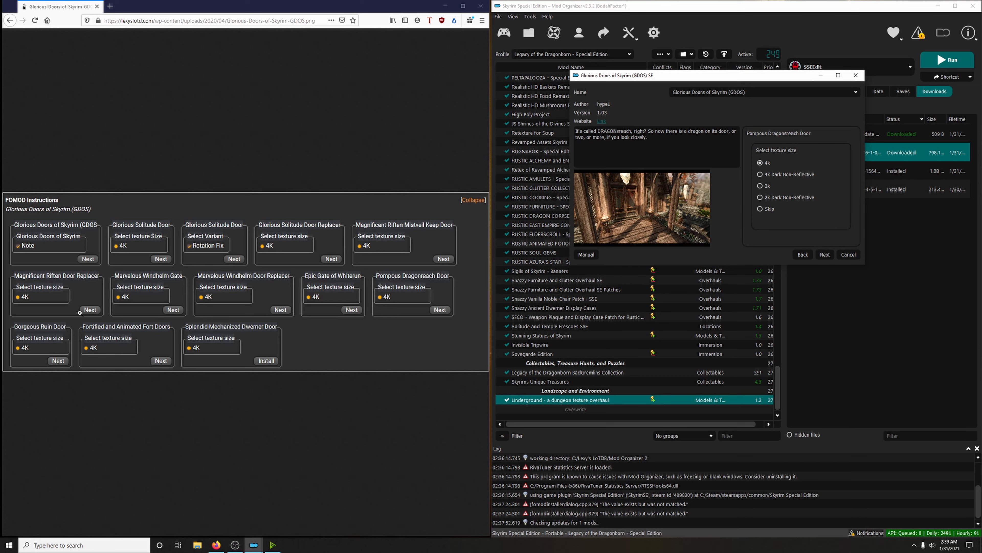
left_click(826, 255)
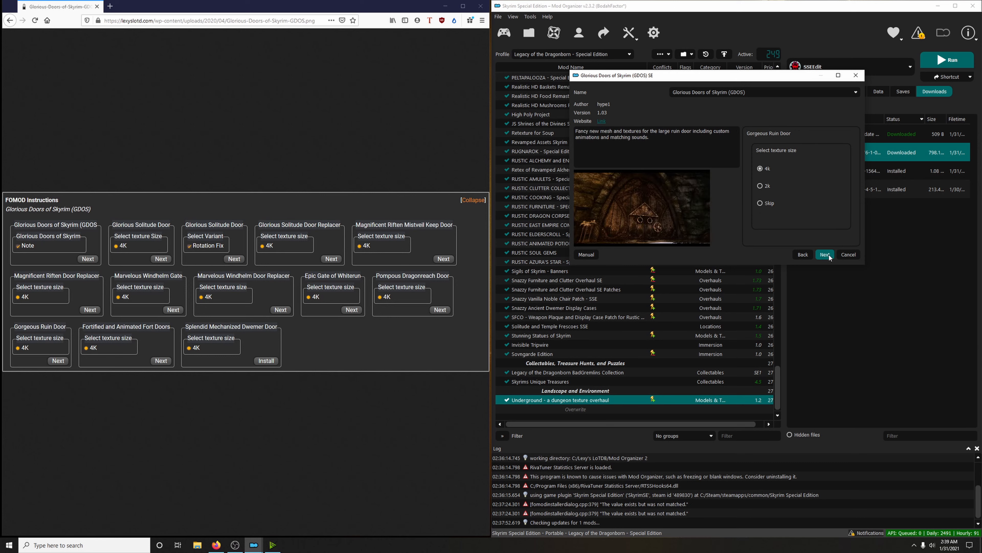
left_click(825, 255)
left_click(826, 255)
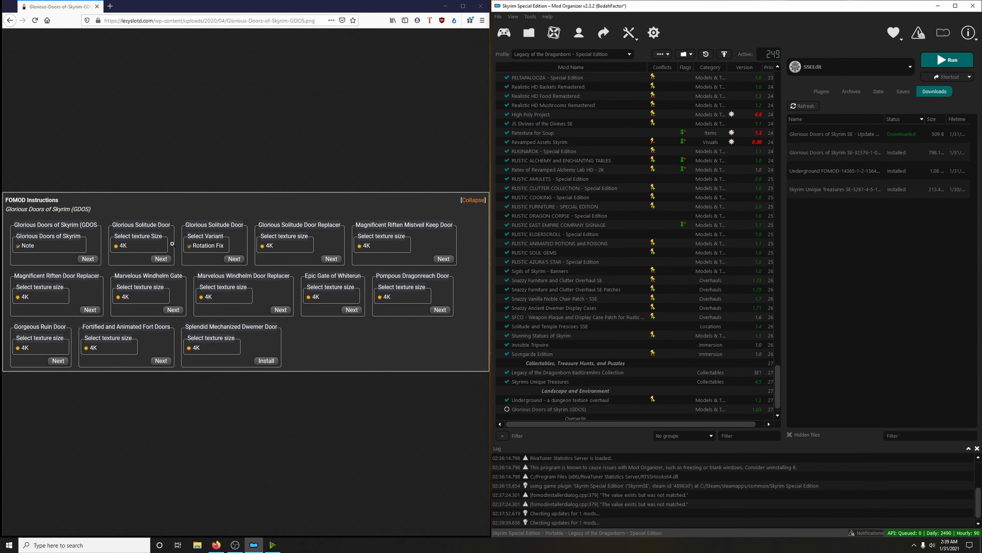
Return to the guide, merge the Glorious Doors of Skyrim SE update into the installed Glorious Doors of Skyrim (GDOS), and enable the mod.
left_click(13, 22)
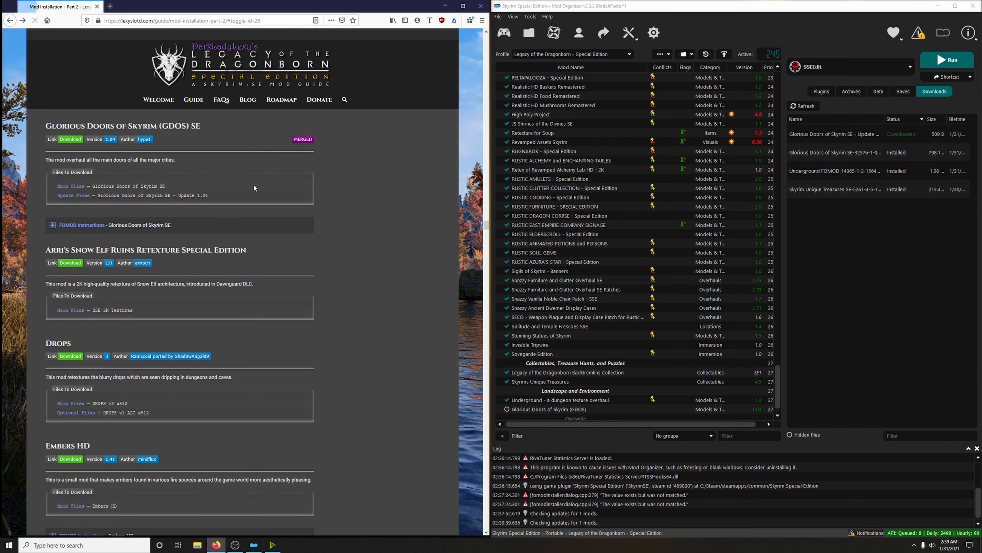
left_click(874, 138)
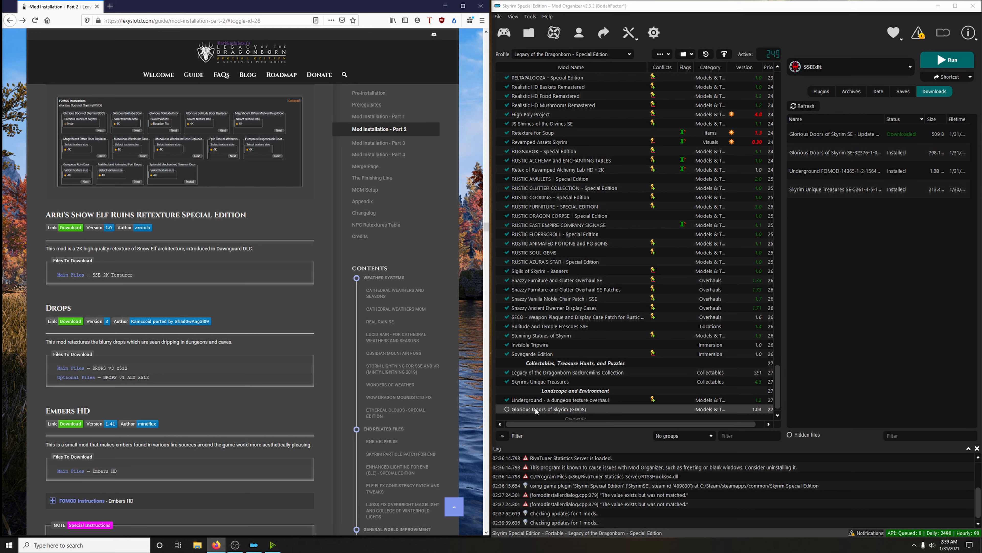
double_click(809, 139)
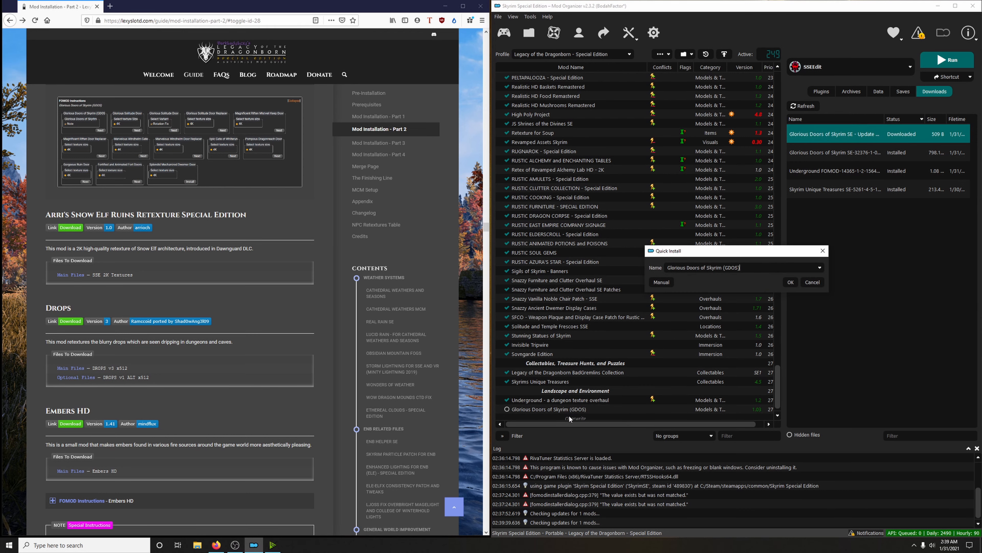
left_click(792, 282)
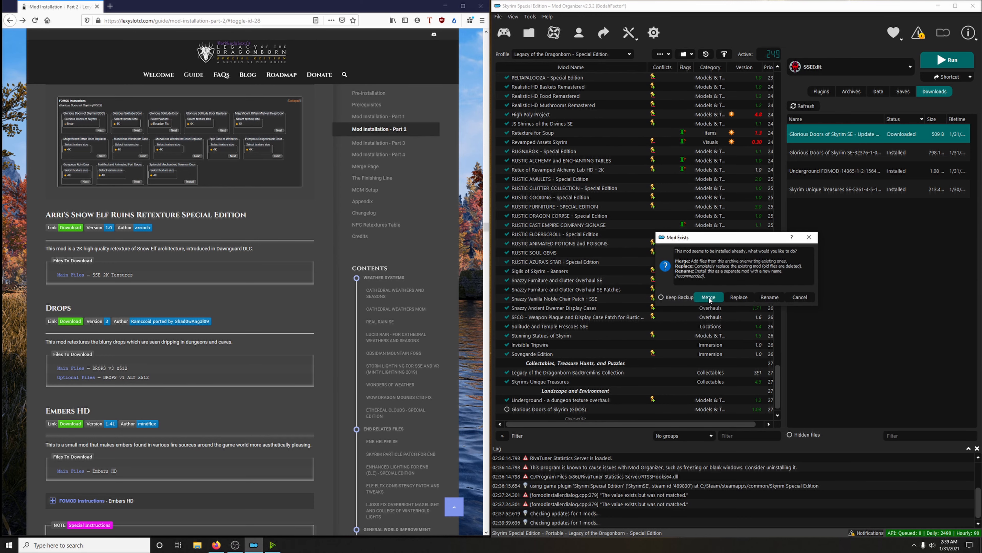
left_click(710, 297)
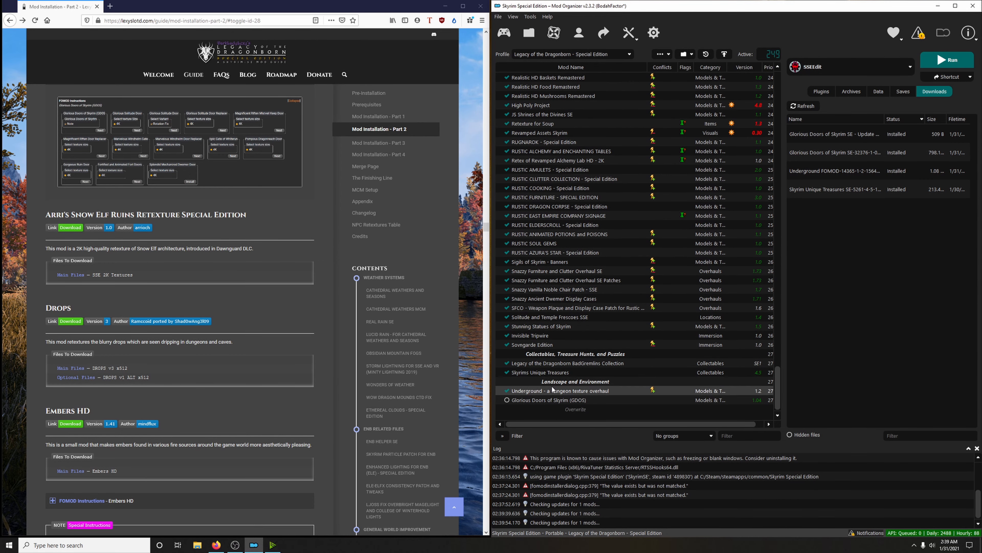
left_click(506, 400)
Collapse the guide's Glorious Doors FOMOD instructions and download the SSE 2K Textures main file of Arri's Snow Elf Ruins Retexture through the mod manager.
scroll(164, 222, "up", 2)
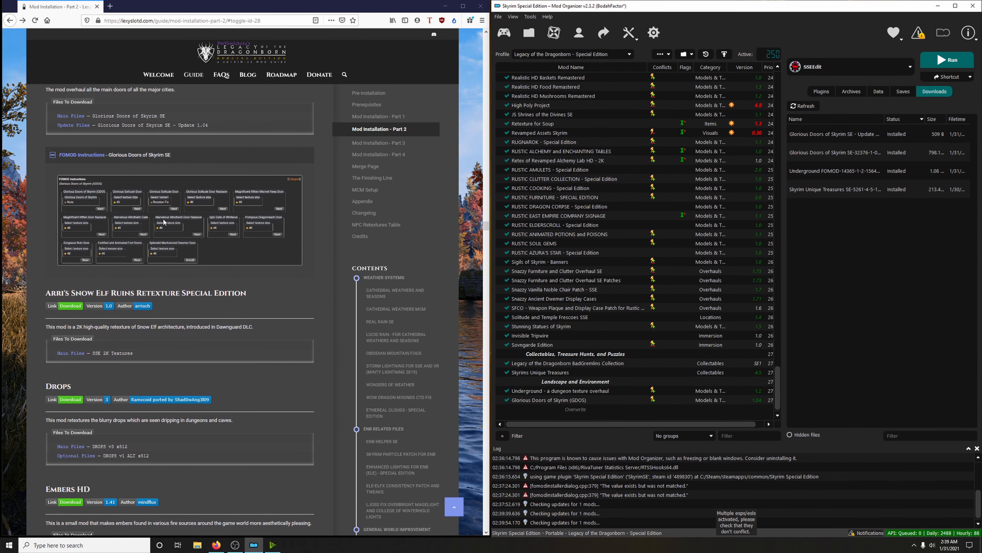
left_click(111, 159)
scroll(178, 197, "down", 1)
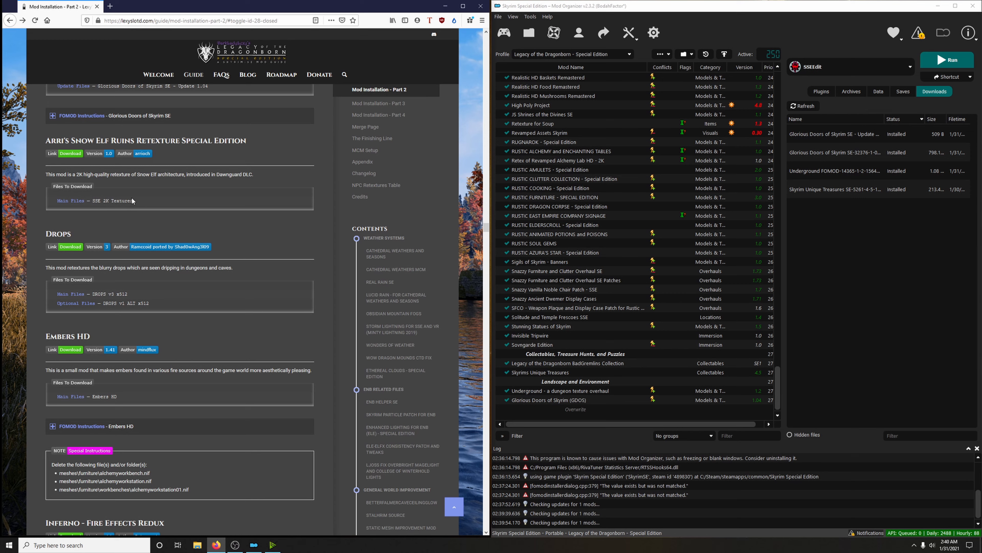
left_click(71, 153)
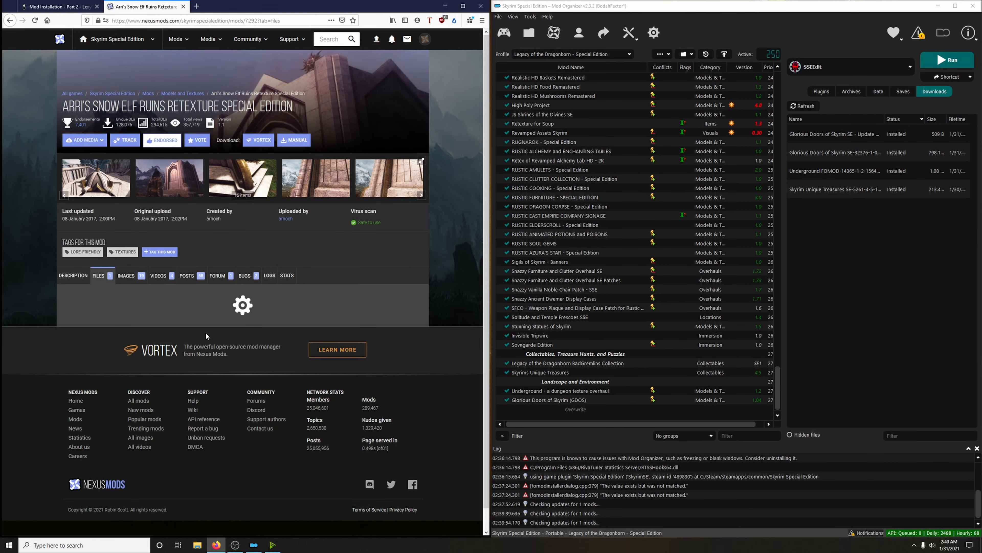
scroll(176, 350, "down", 2)
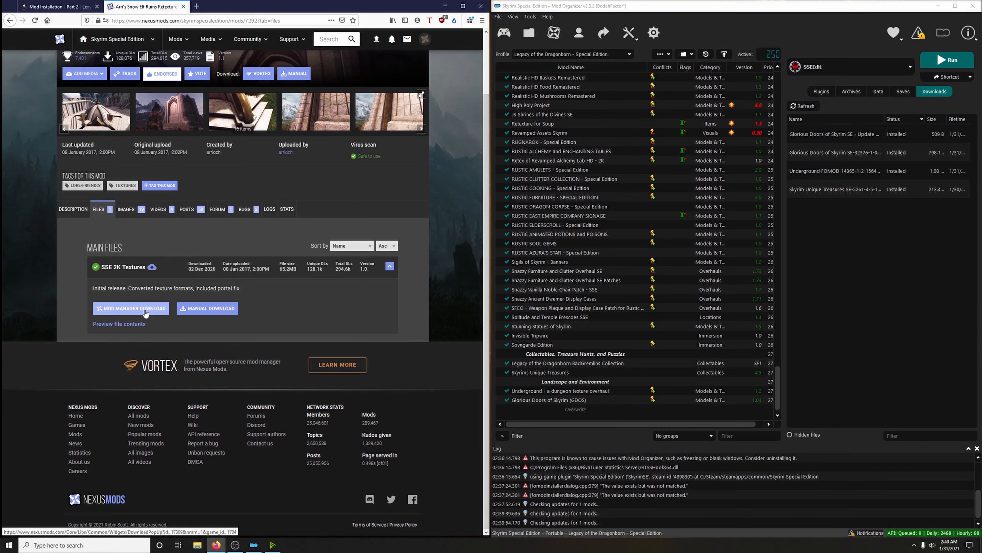
left_click(146, 309)
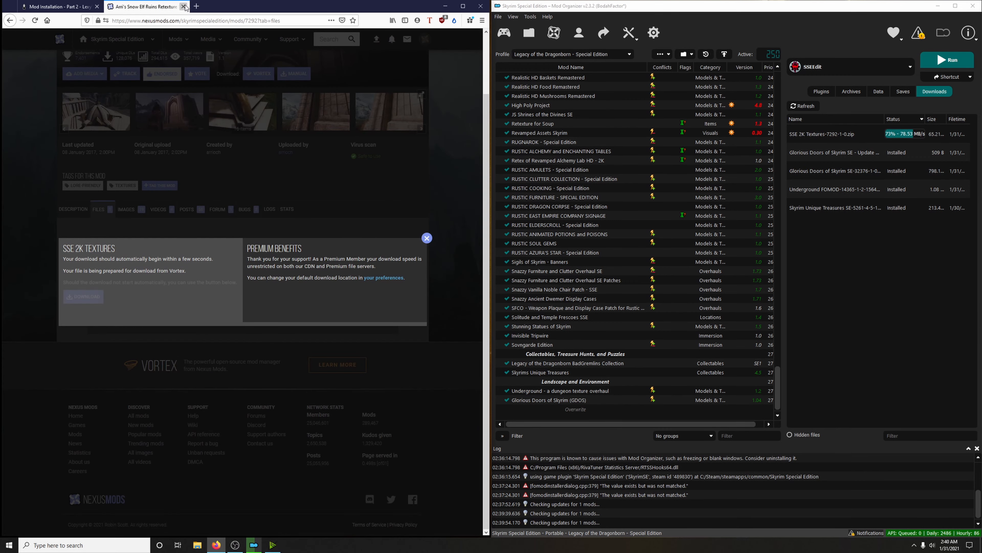
left_click(184, 6)
Install the SSE 2K Textures archive as Arri's Snow Elf Ruins Retexture Special Edition and enable it in the mod list.
double_click(836, 134)
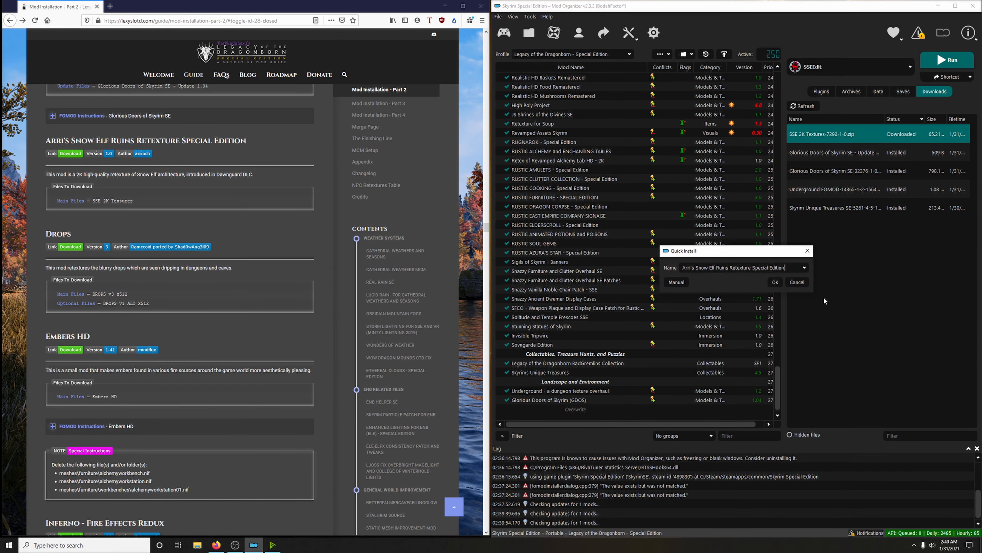
left_click(775, 281)
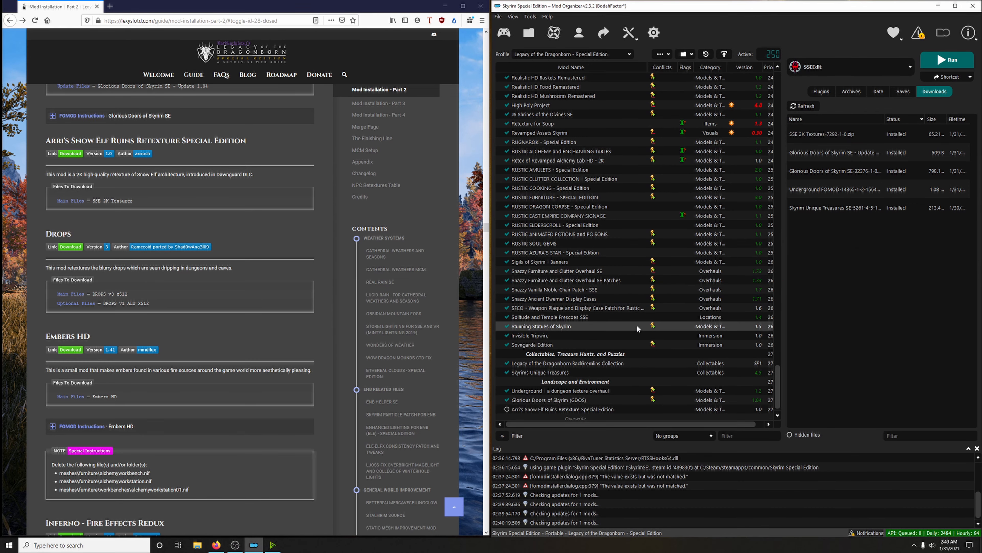
scroll(637, 328, "down", 1)
left_click(506, 400)
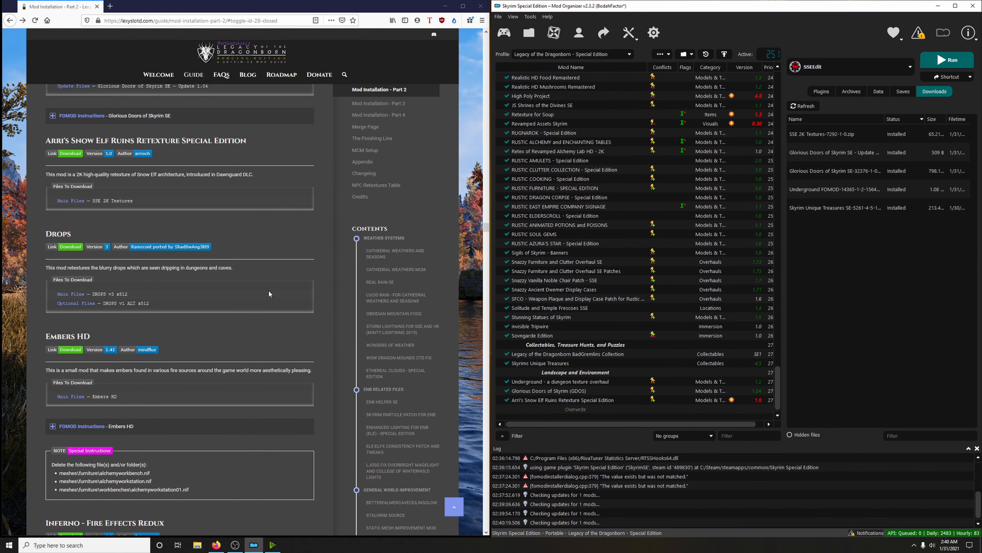
Check the guide's file list for Drops, and download the DROPS v1 x512 main file from Nexus Mods through the mod manager.
scroll(269, 293, "down", 3)
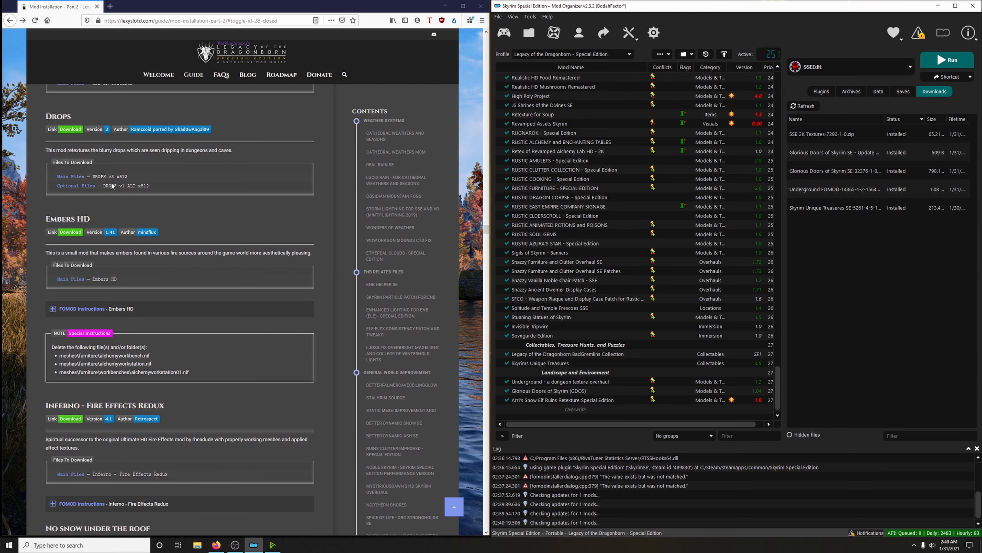
left_click(76, 131)
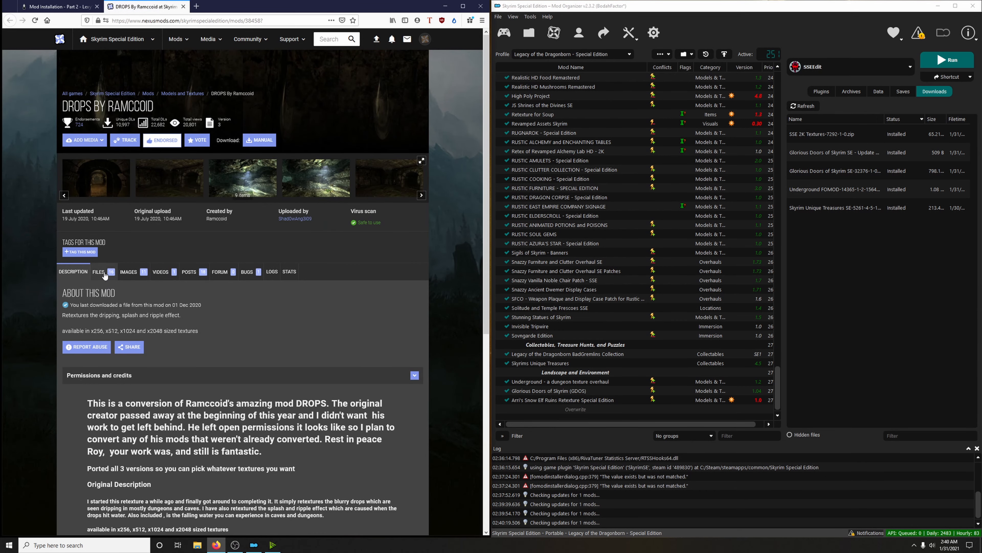
left_click(99, 271)
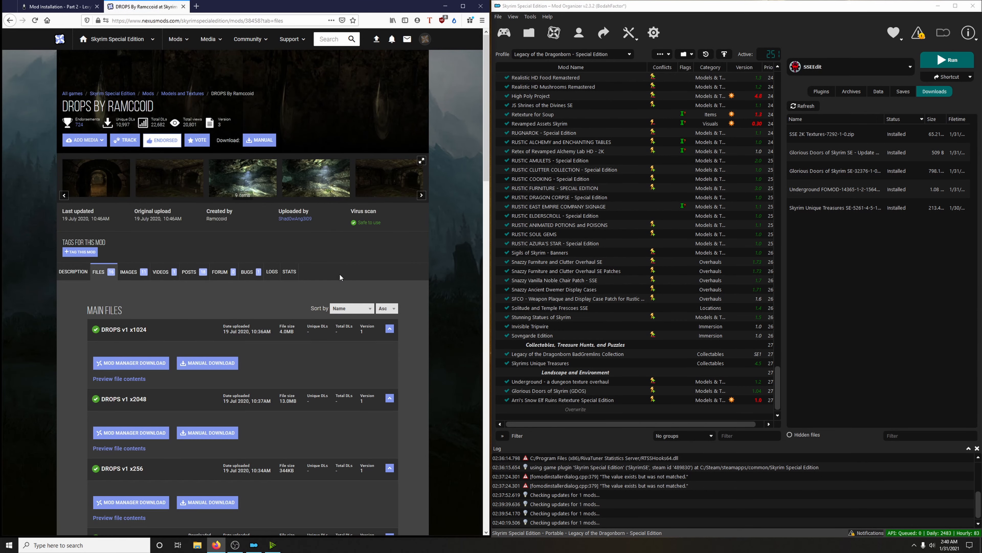
scroll(335, 271, "down", 3)
scroll(202, 371, "down", 1)
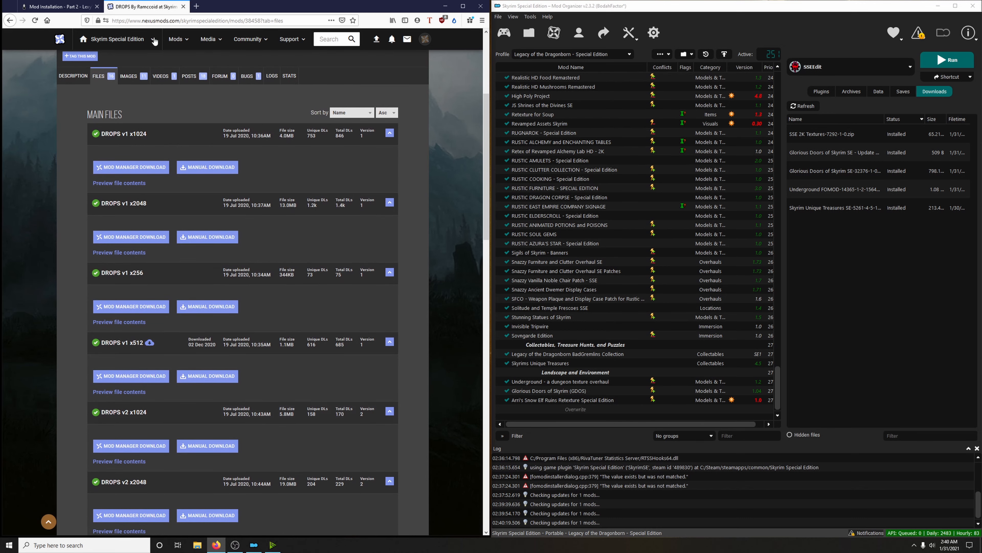
left_click(58, 7)
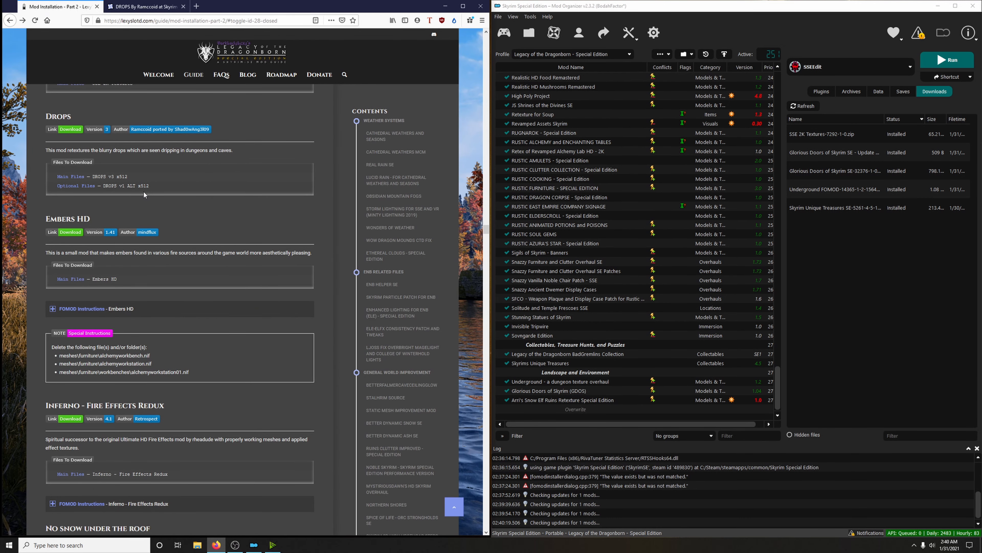
left_click(145, 7)
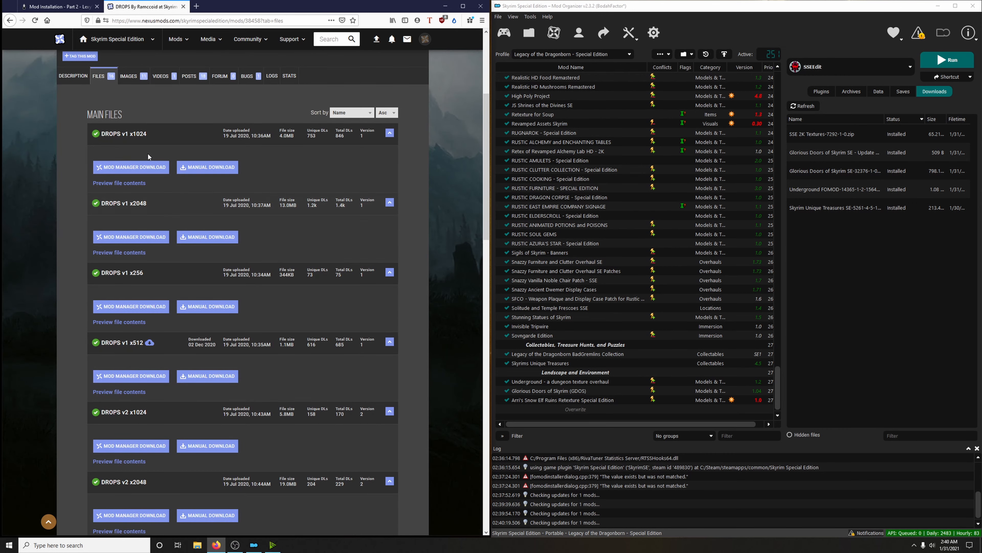
scroll(171, 285, "down", 3)
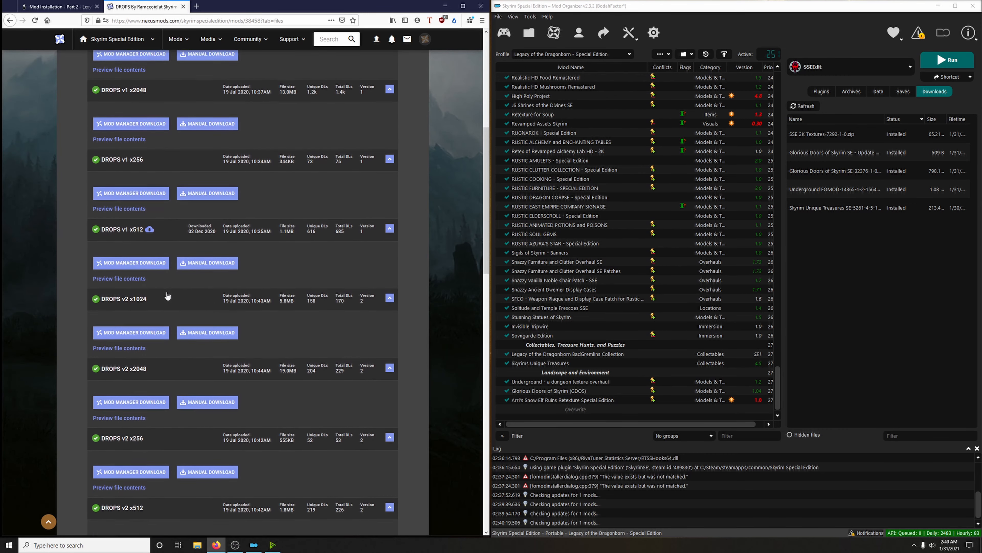
left_click(130, 258)
left_click(427, 238)
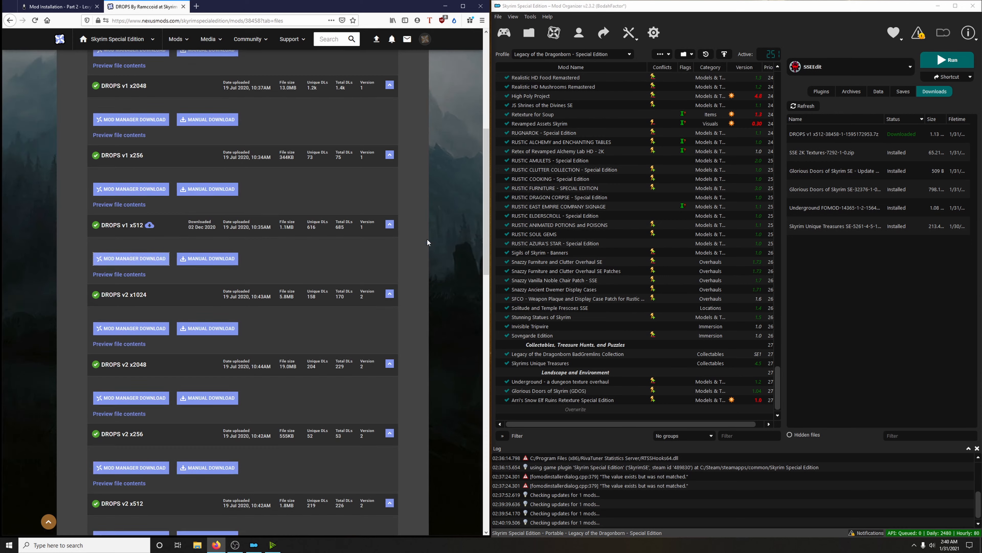
Download the optional DROPS v1 ALT x512 file through the mod manager.
scroll(377, 307, "down", 5)
scroll(378, 309, "down", 10)
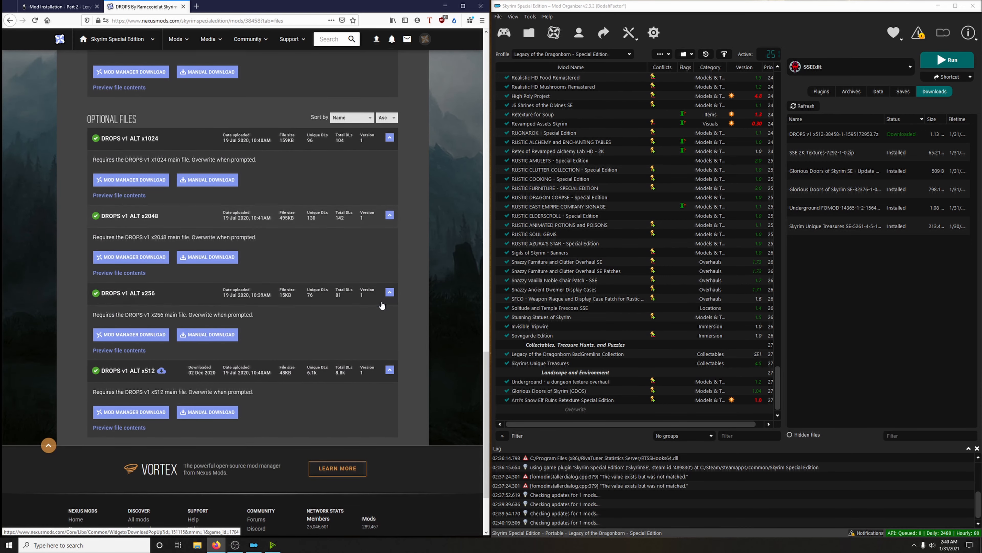
left_click(146, 413)
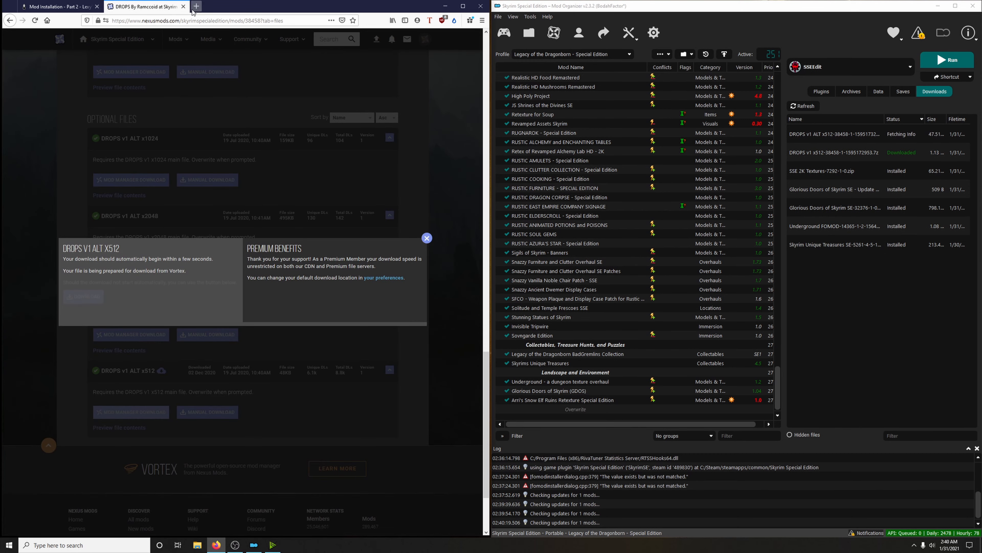
Close the DROPS download page and install the DROPS v1 x512 archive as DROPS By Ramccoid.
left_click(183, 7)
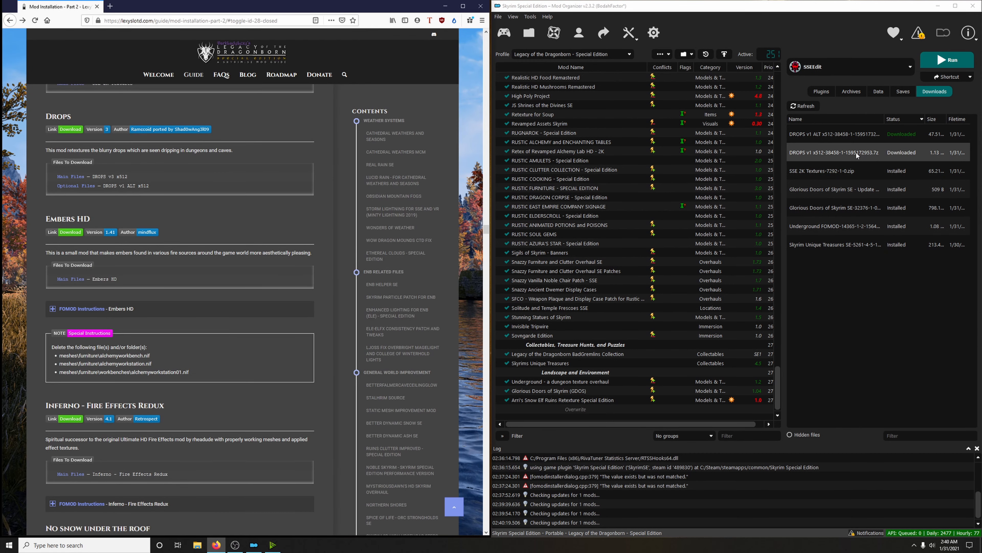
double_click(833, 149)
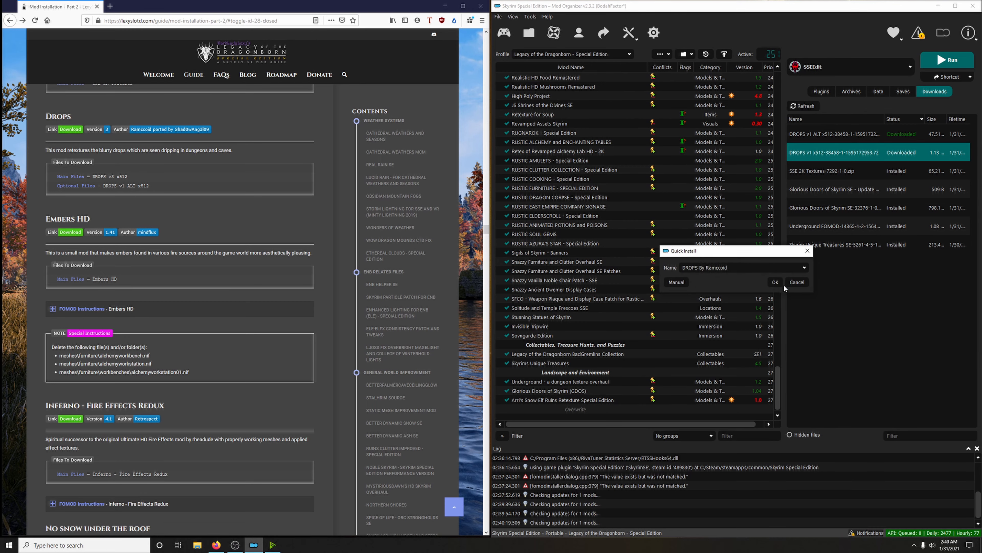
left_click(775, 282)
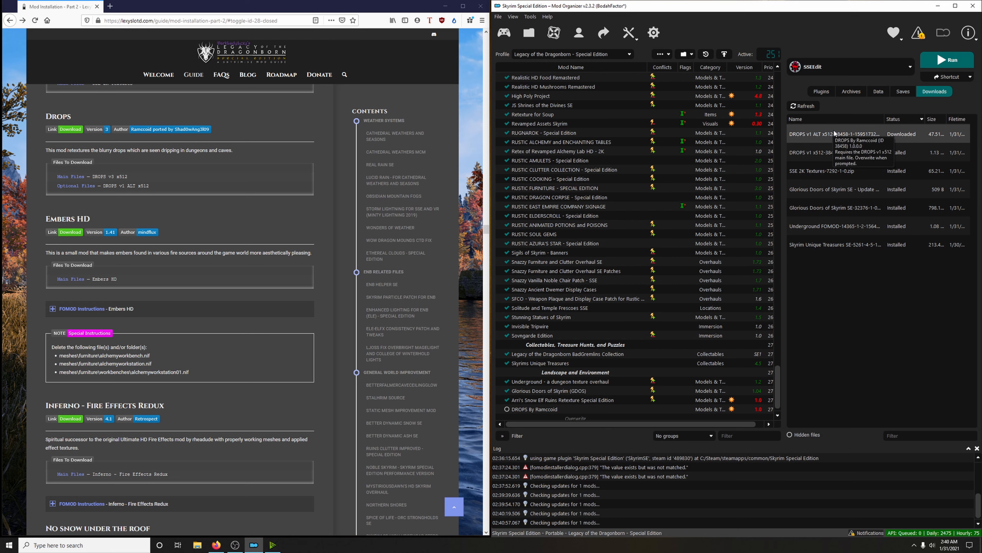
Install the DROPS v1 ALT x512 archive as a separate mod named DROPS v1 ALT x512.
double_click(834, 133)
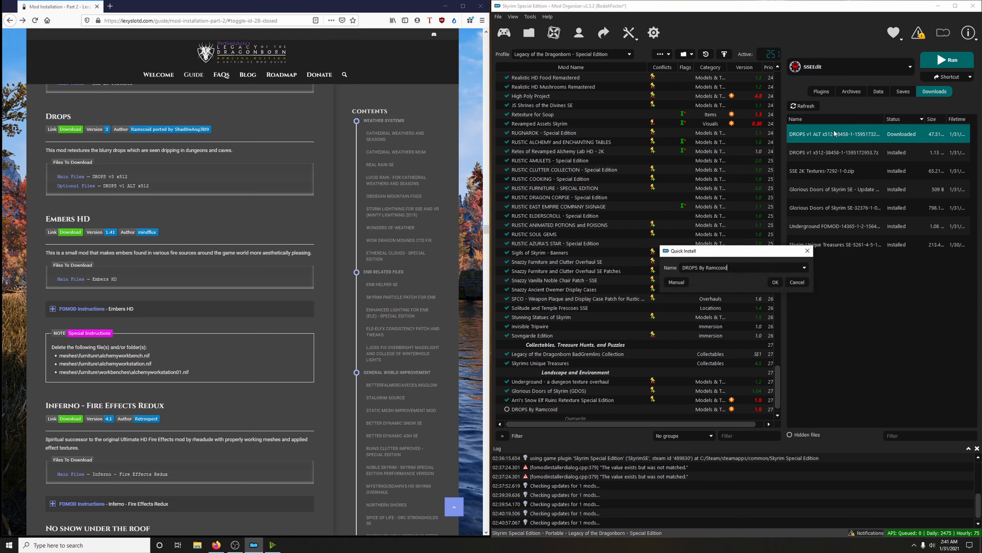
left_click(805, 271)
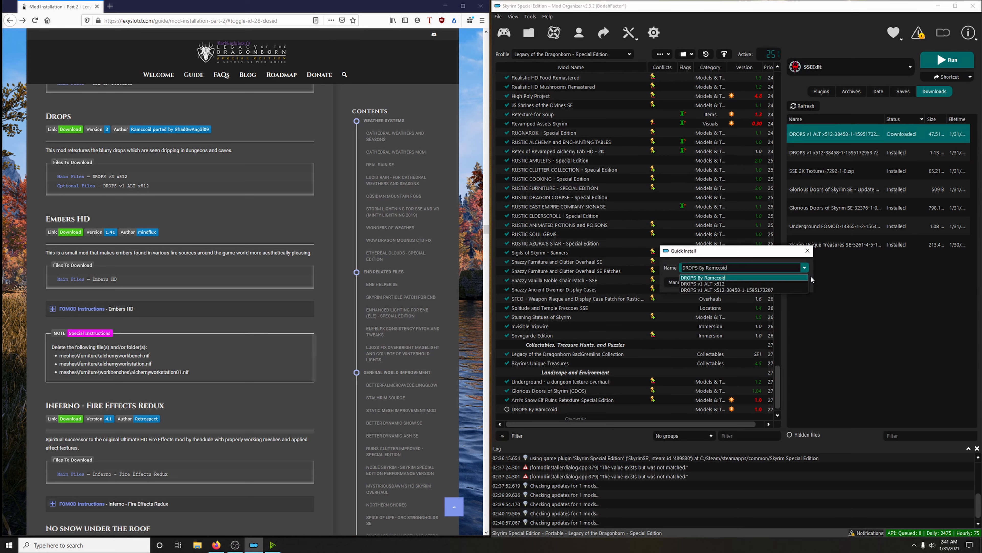
left_click(705, 285)
left_click(773, 282)
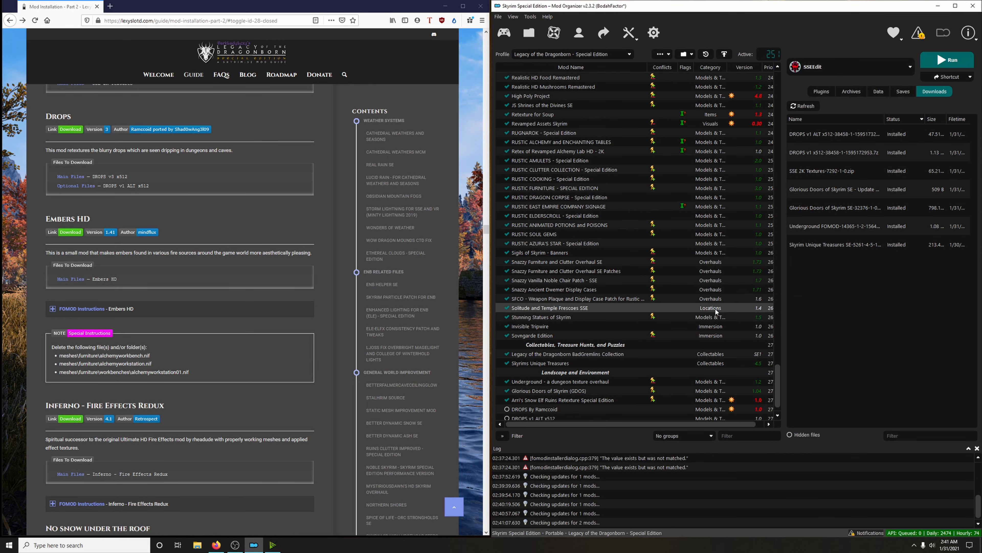
Enable DROPS By Ramccoid and DROPS v1 ALT x512 in the mod list.
scroll(716, 312, "down", 1)
left_click(507, 391)
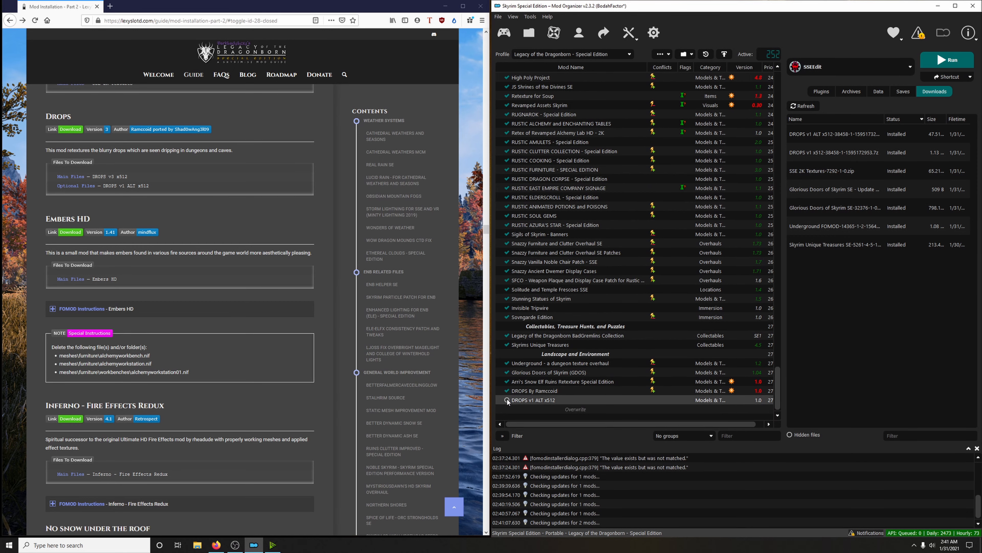
left_click(507, 400)
Download the Embers HD main file from its Nexus Mods page through the mod manager and return to the guide.
scroll(270, 348, "down", 2)
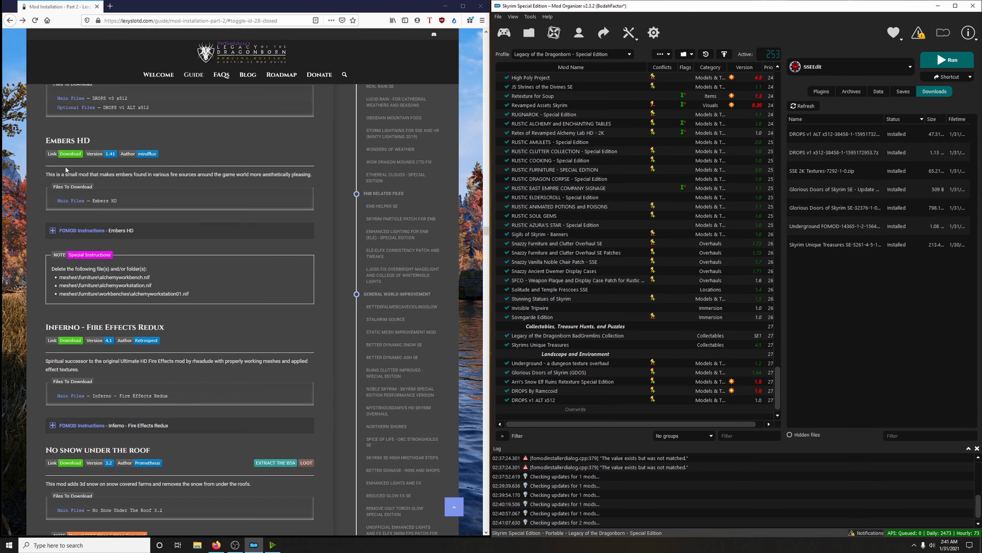
left_click(71, 156)
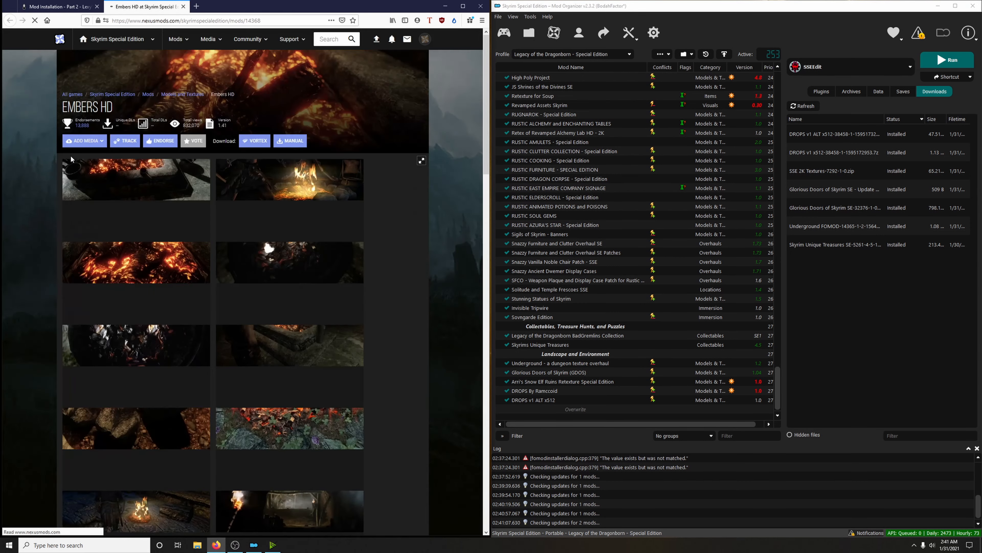
left_click(150, 373)
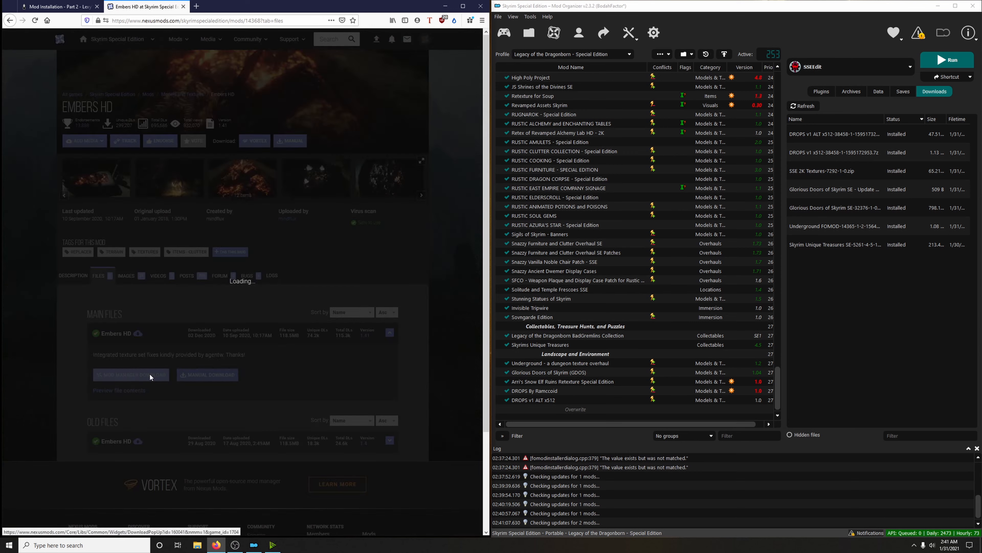
left_click(183, 6)
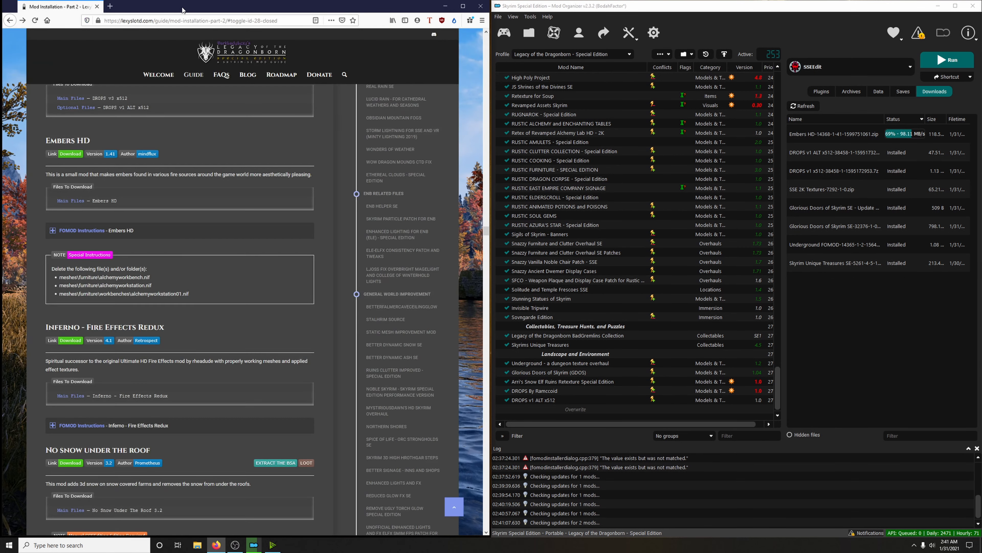
Install Embers HD following the guide: Embers HD 2K, Fireplaces Add-On + Custom Fire Effect, Forges and Lava Crater add-ons, and the Campfire Patch.
double_click(832, 134)
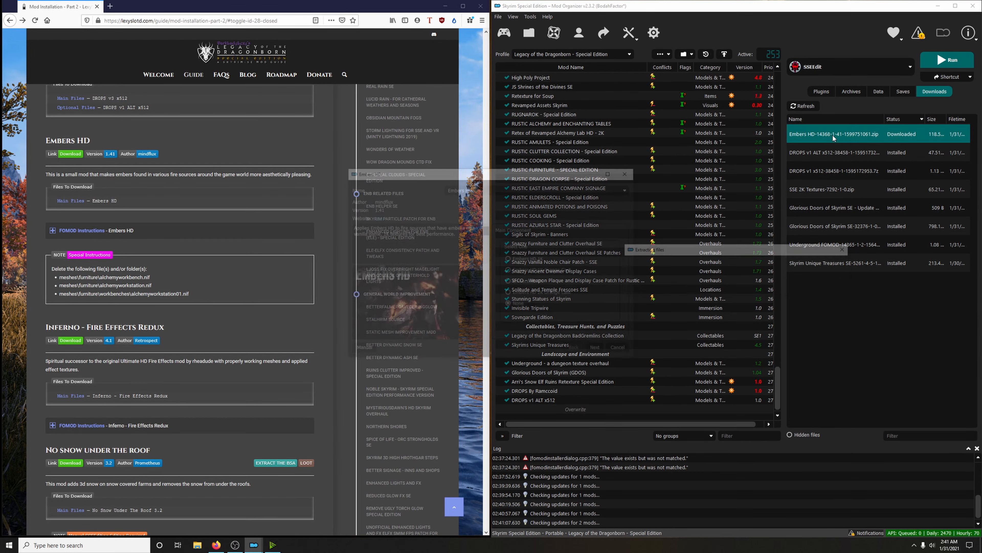
left_click_drag(530, 175, 709, 156)
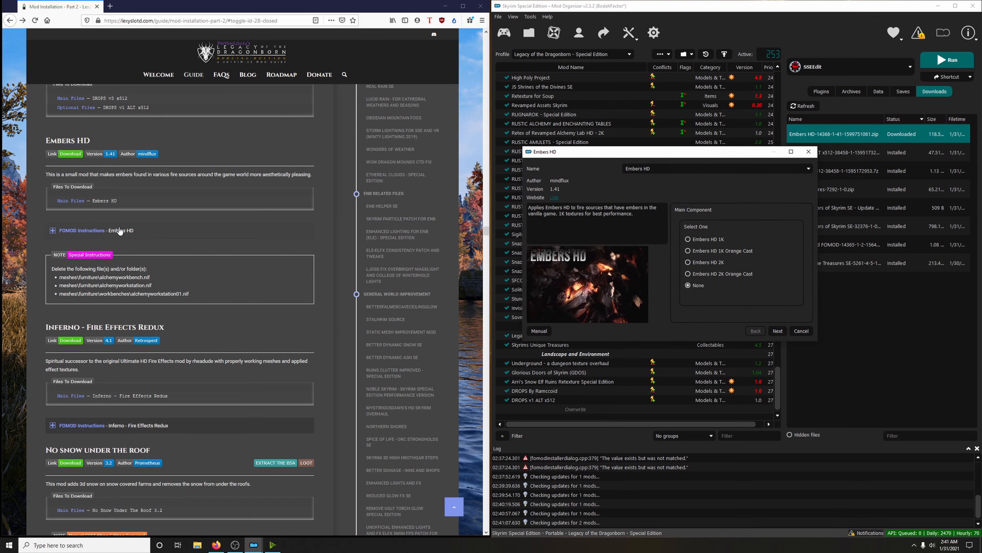
left_click(163, 234)
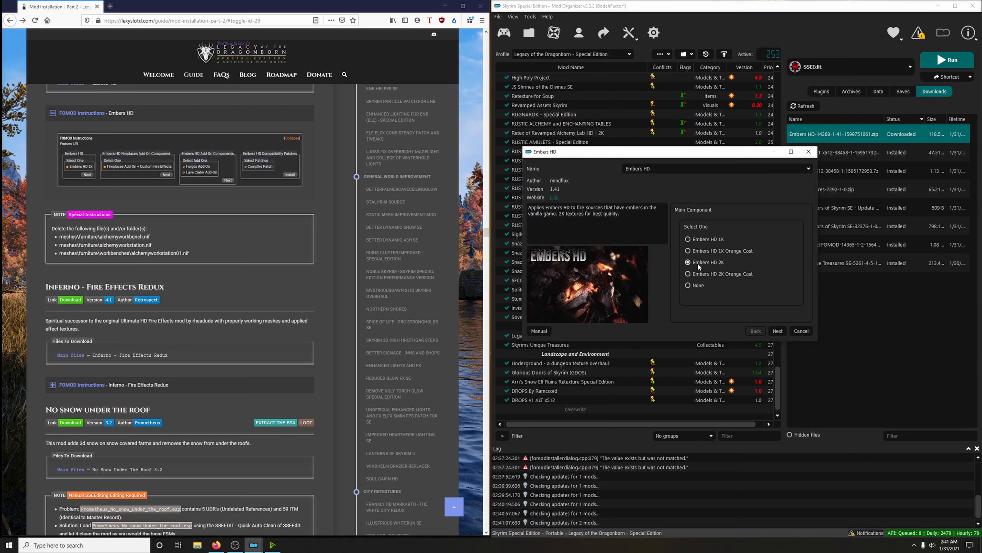
left_click(709, 262)
left_click(777, 331)
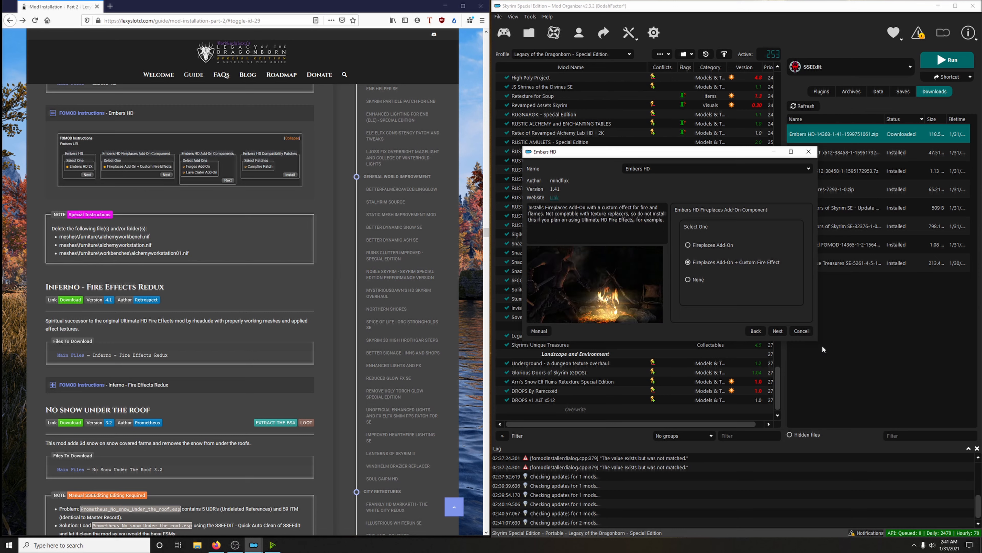
left_click(778, 331)
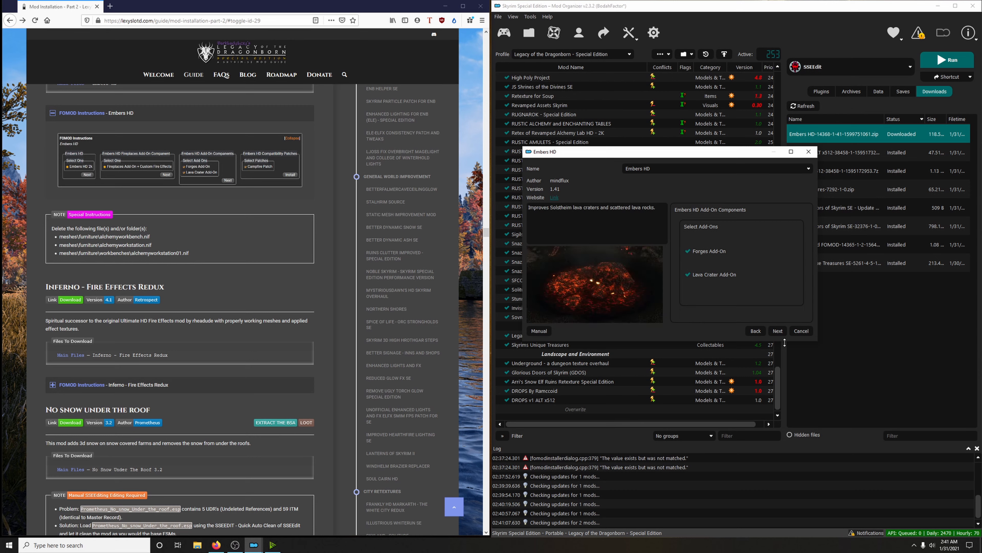
left_click(778, 331)
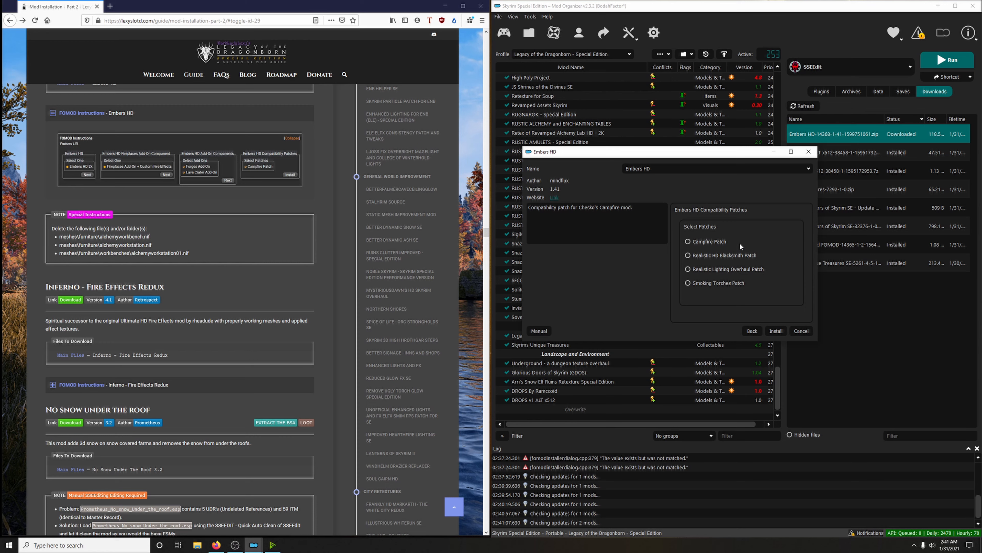
left_click(699, 243)
left_click(777, 332)
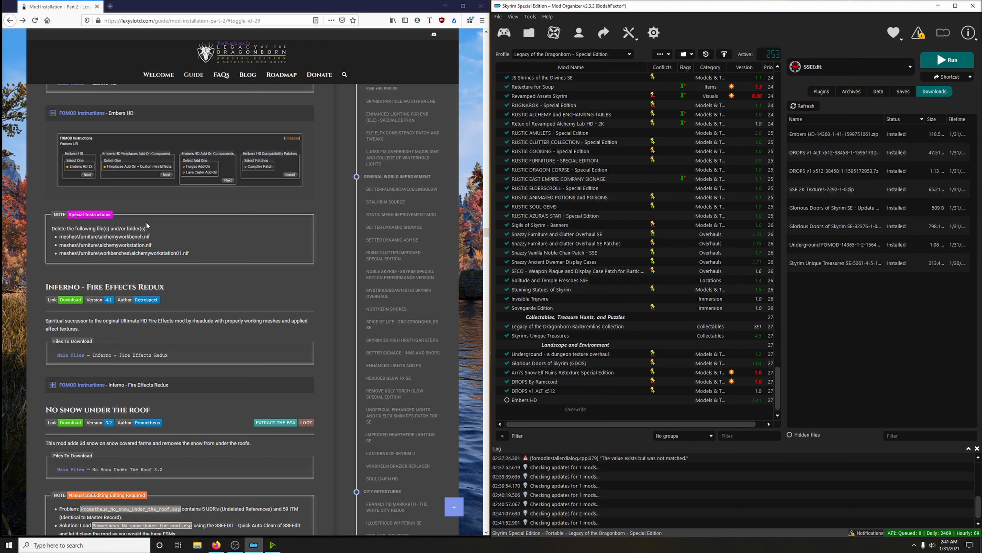
Delete alchemyworkbench.nif and alchemyworkstation.nif from the meshes\furniture folder of the Embers HD mod.
left_click(523, 401)
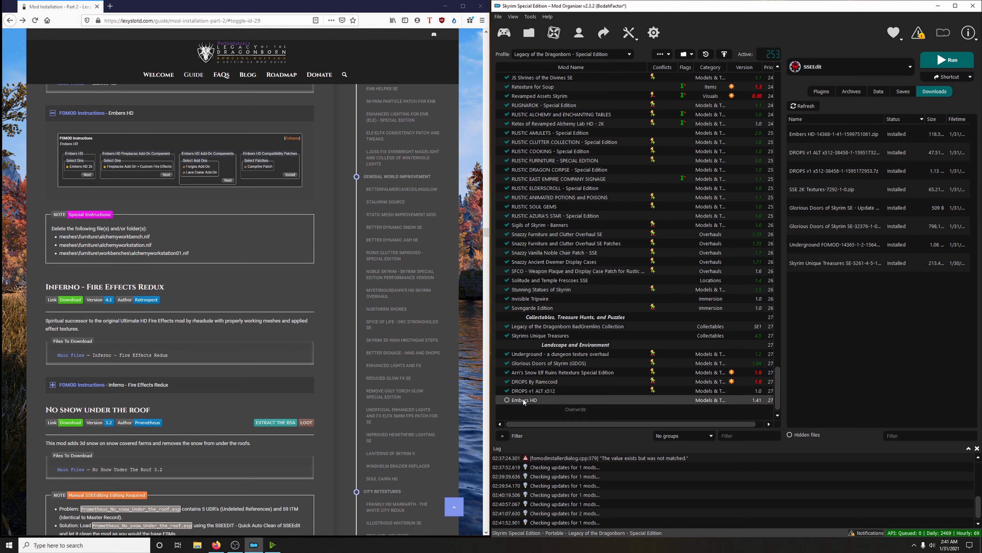
right_click(525, 402)
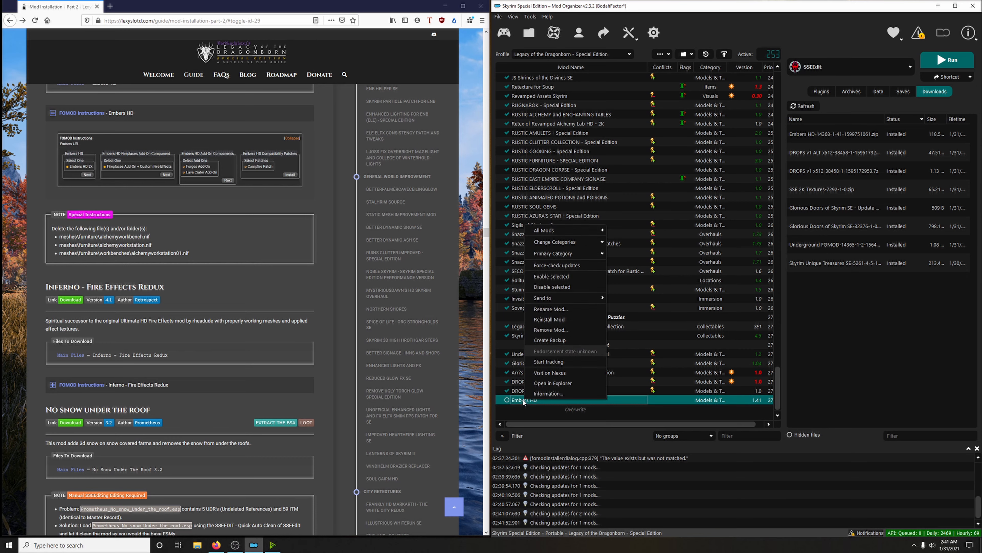
left_click(559, 383)
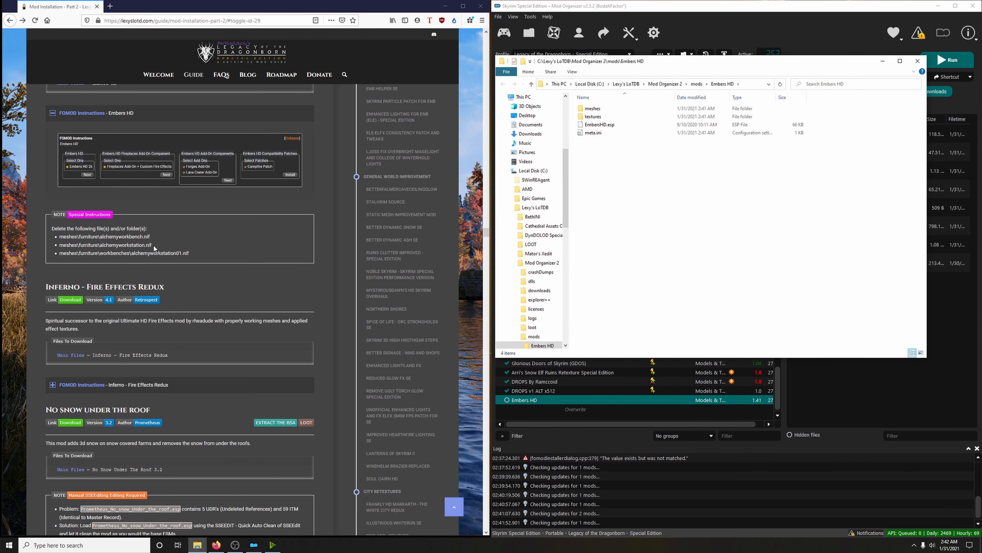
double_click(632, 109)
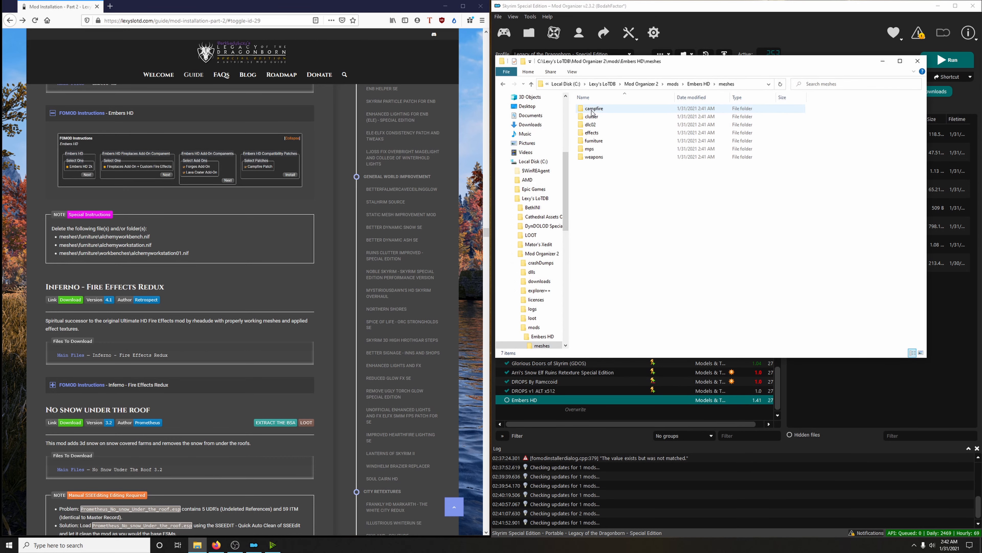
double_click(607, 140)
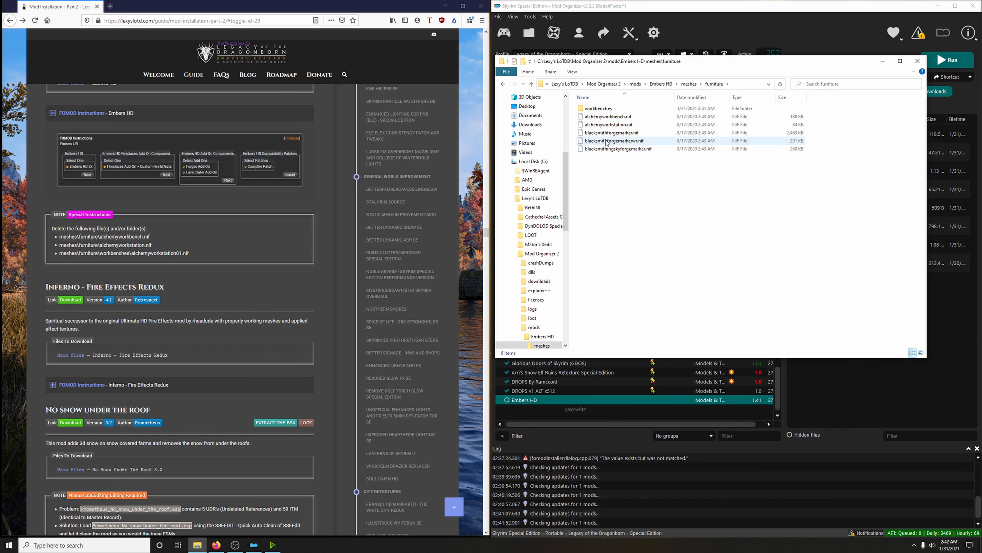
left_click(611, 119)
key("Delete")
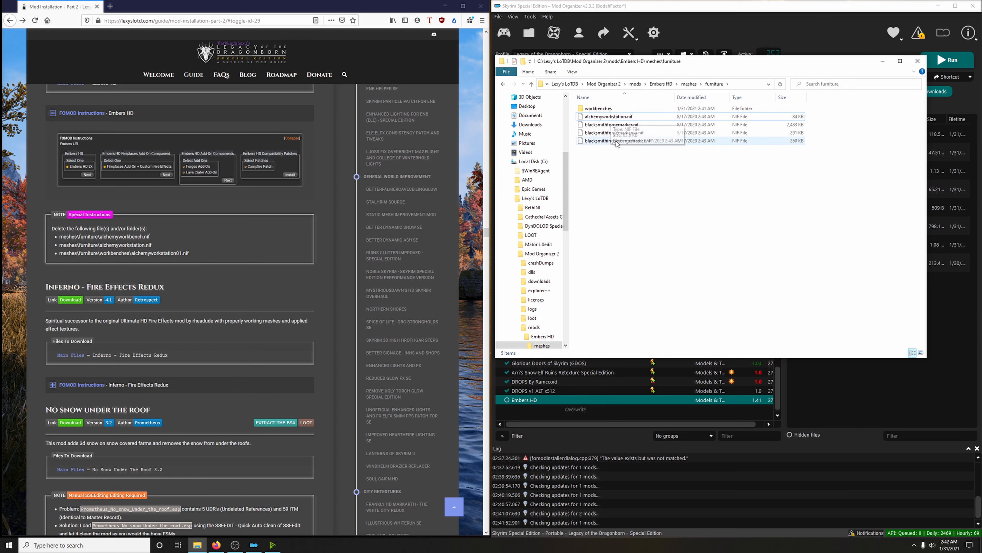
left_click(615, 118)
key("Delete")
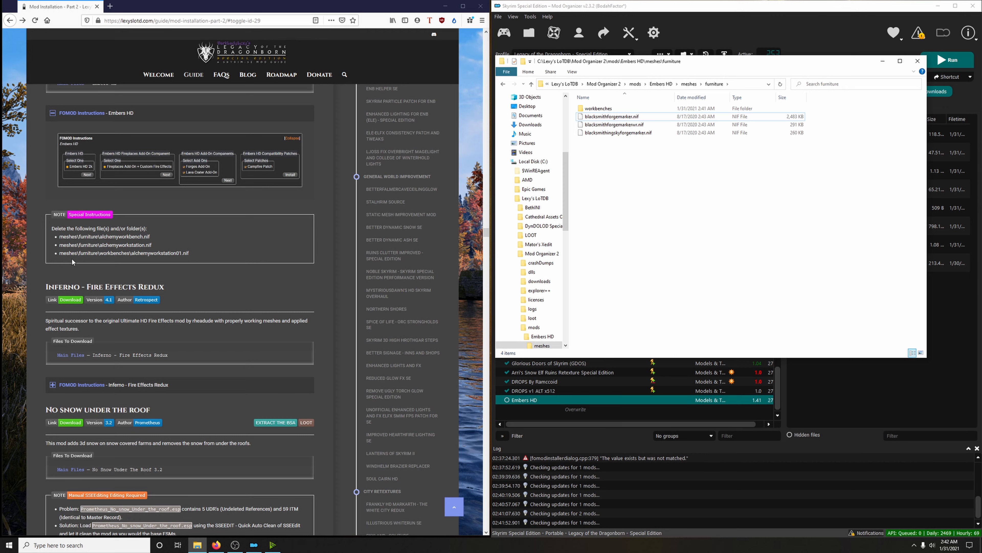
Delete alchemyworkstation01.nif from the furniture\workbenches subfolder, close the file window and enable Embers HD in the mod list.
double_click(598, 108)
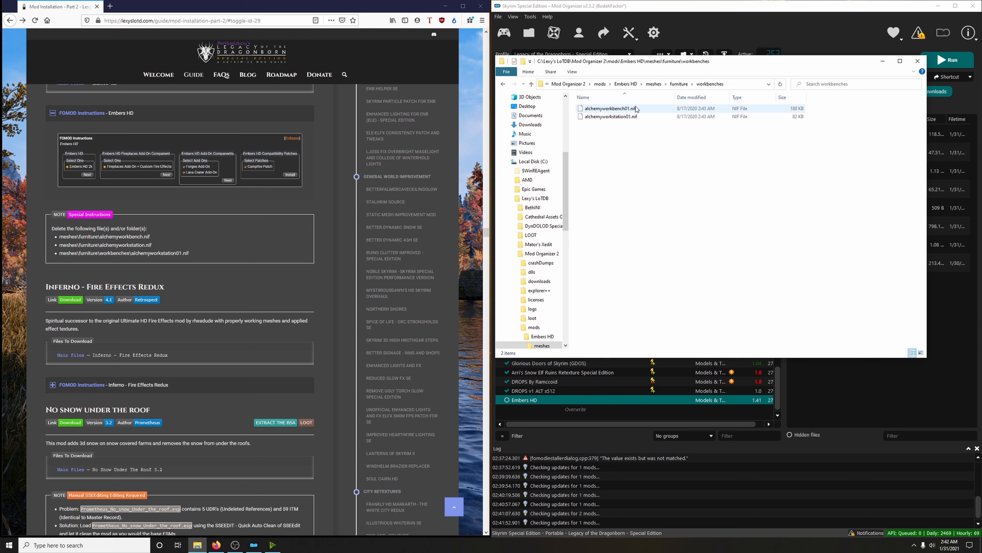
left_click(623, 116)
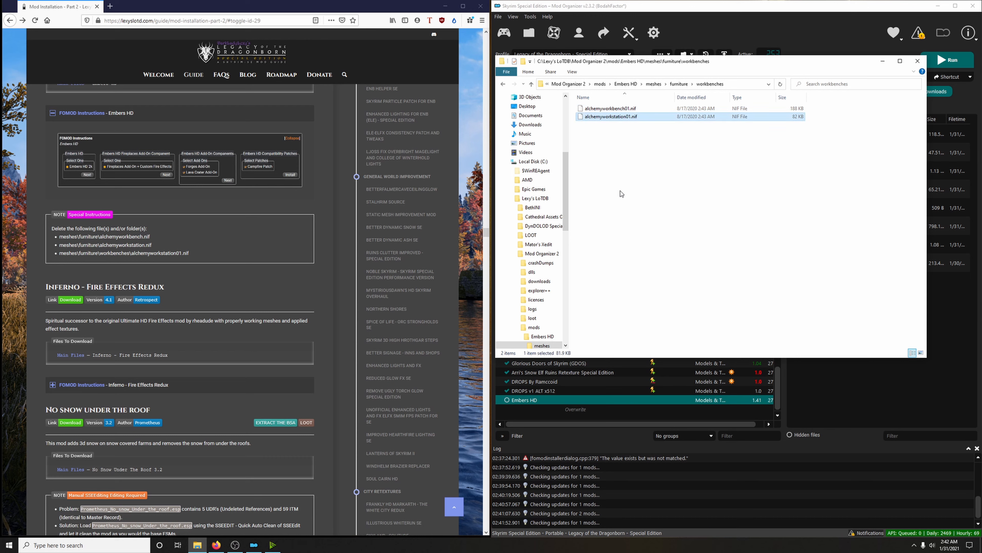
key("Delete")
left_click(917, 60)
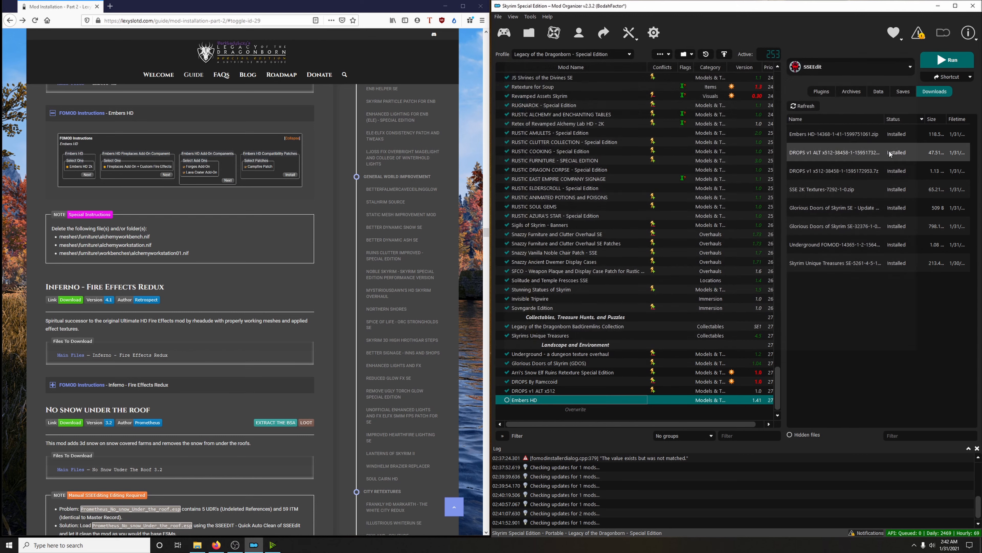
left_click(507, 401)
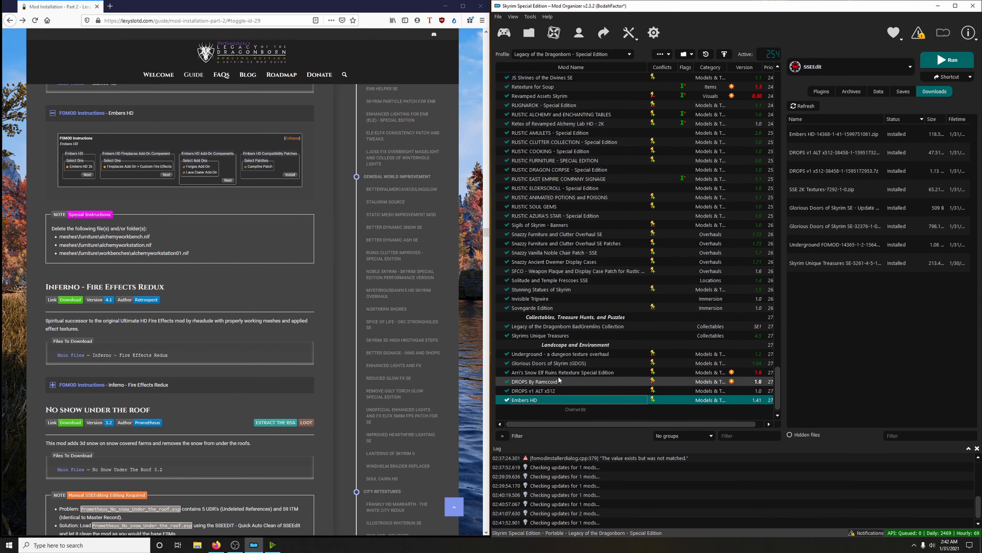
Download the Inferno - Fire Effects Redux main file from Nexus Mods through the mod manager and return to the guide.
scroll(298, 373, "down", 3)
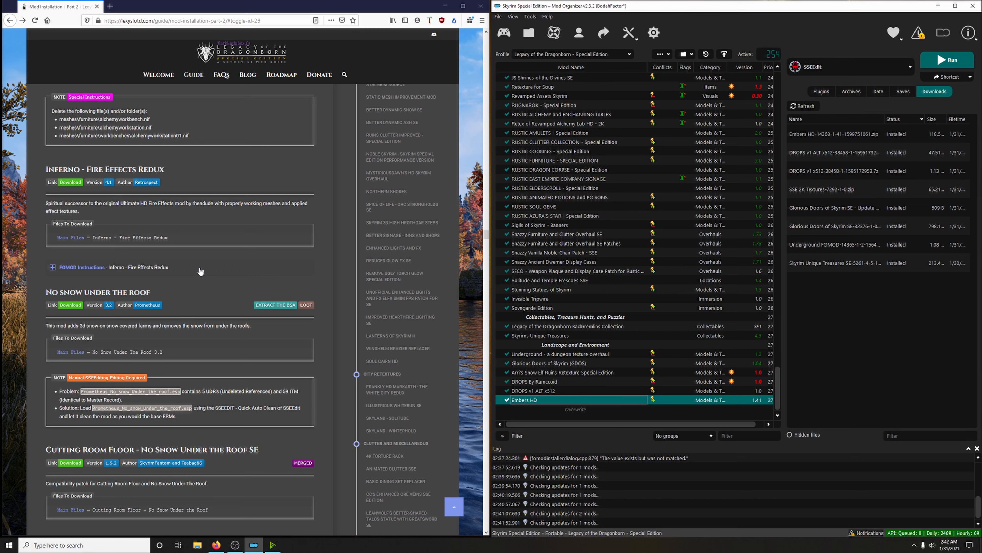
left_click(71, 182)
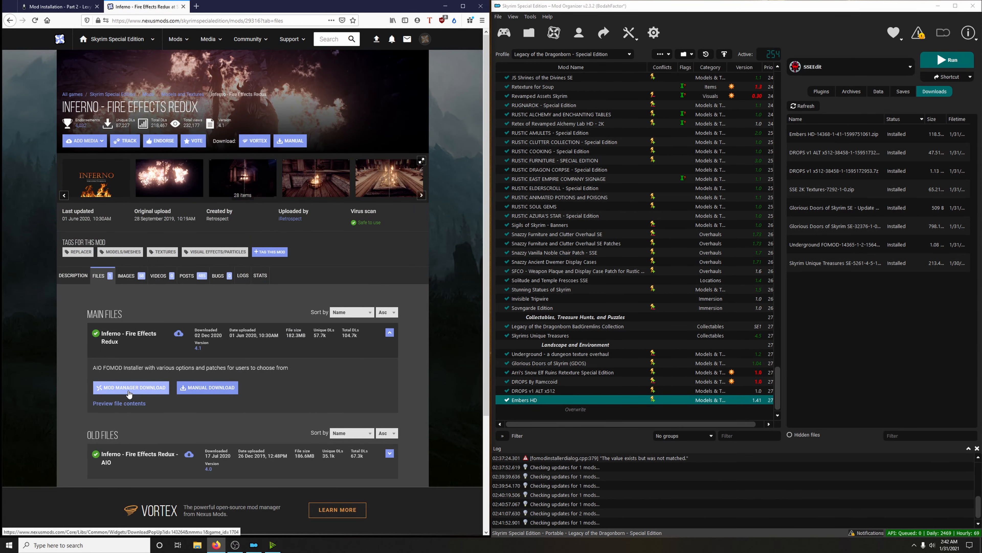
left_click(130, 387)
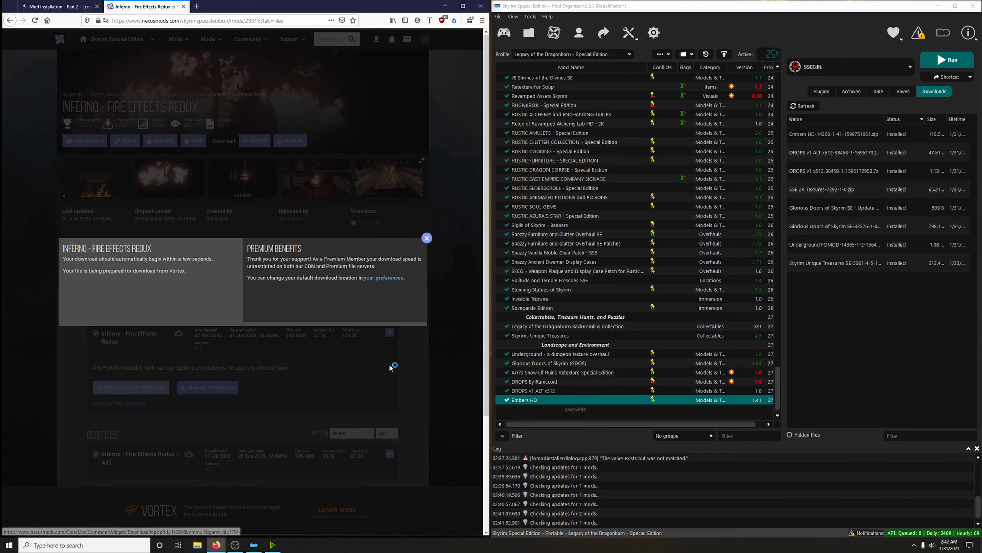
left_click(183, 7)
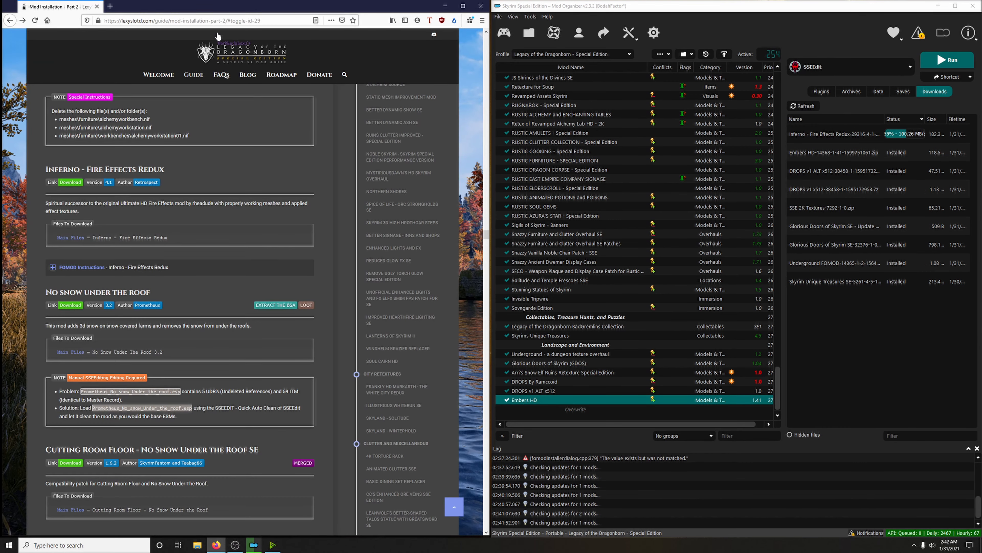
Start installing the downloaded Inferno - Fire Effects Redux archive and open the guide's FOMOD instructions image for it at full size.
double_click(836, 134)
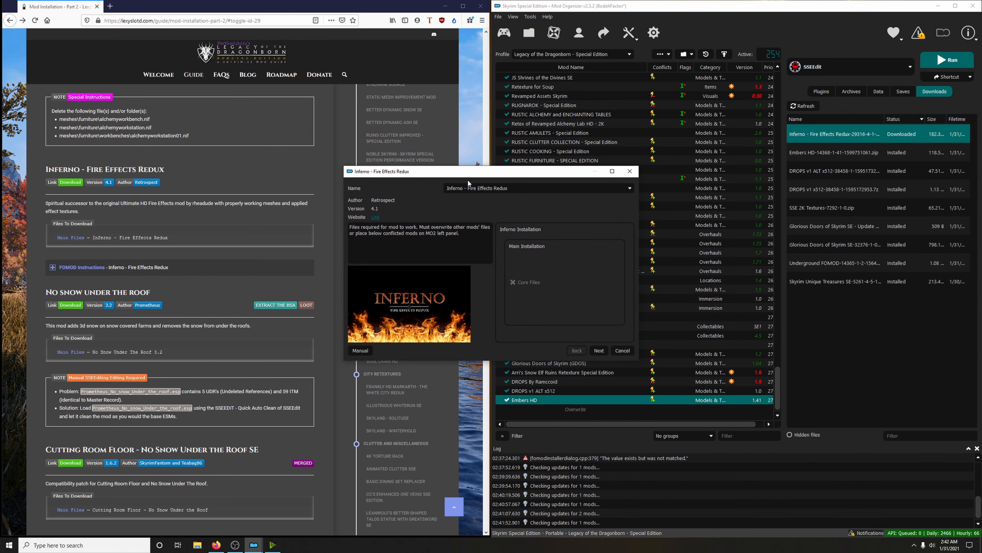
left_click_drag(622, 151, 660, 143)
left_click(202, 267)
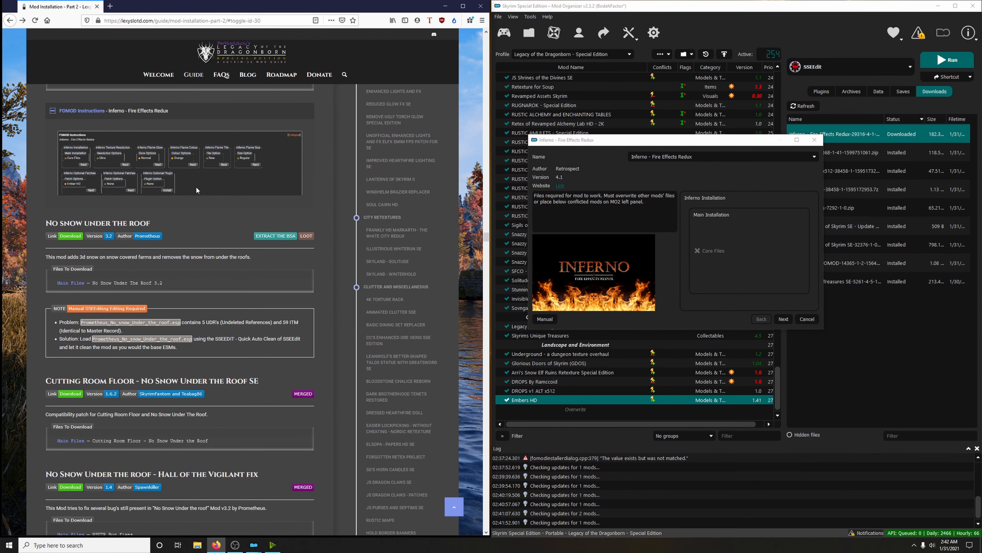
right_click(197, 190)
left_click(207, 193)
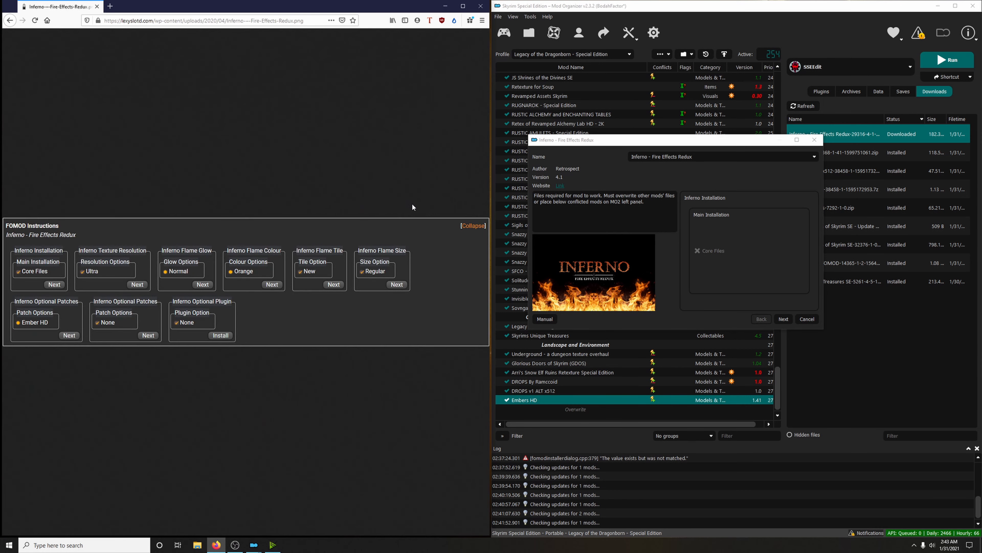
Go through the Inferno installer with Core Files, Ultra textures, Normal glow, the guide's flame color, New tile and Regular flame size.
left_click(741, 227)
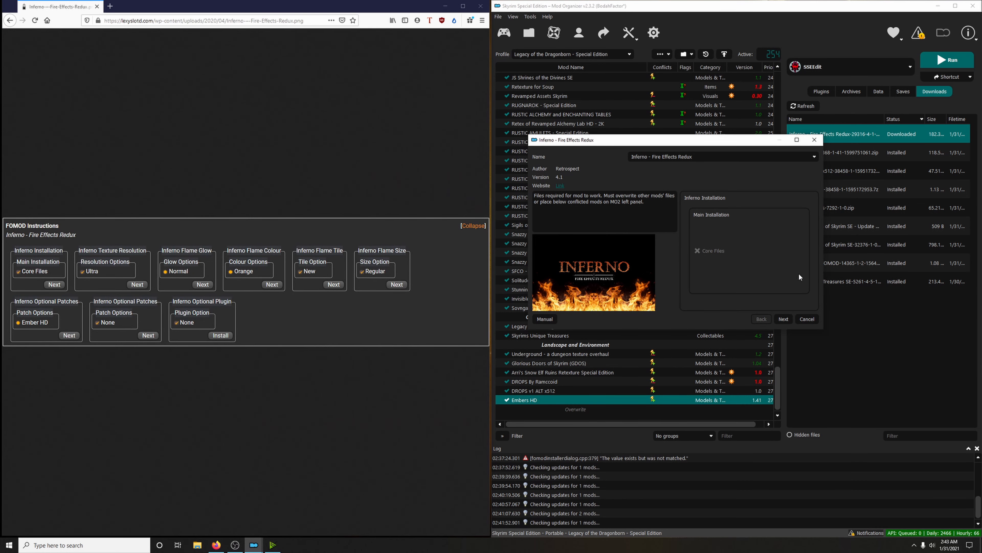
left_click(779, 320)
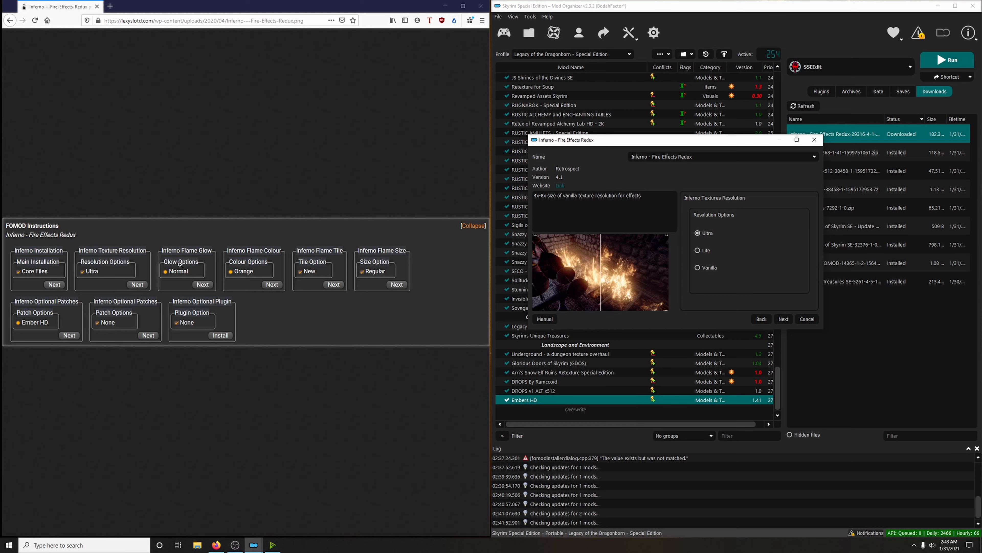
left_click(783, 318)
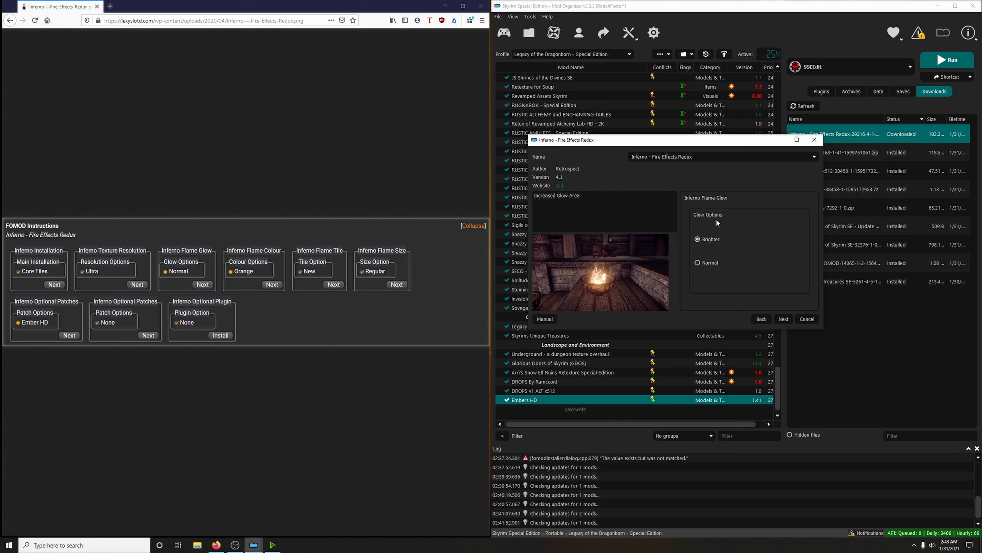
left_click(715, 264)
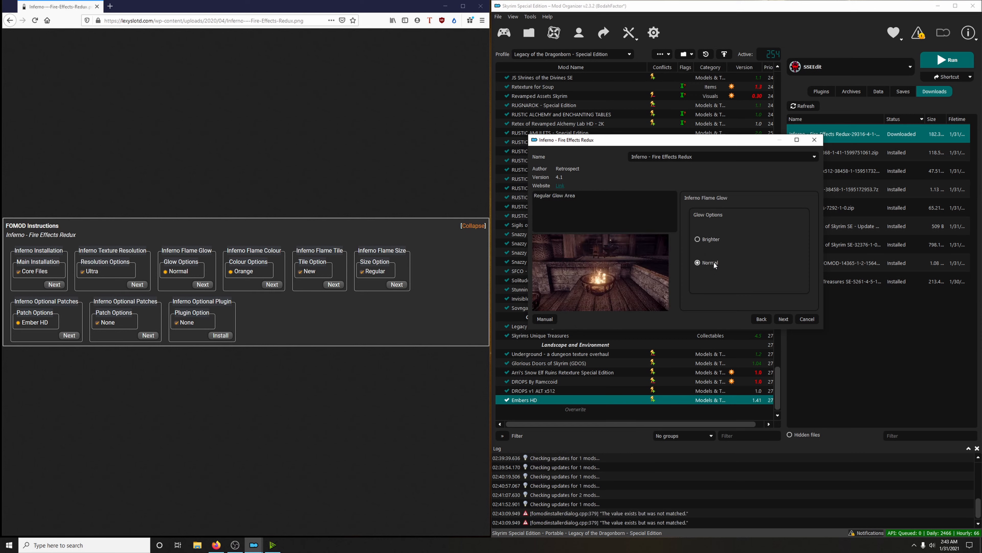
left_click(783, 319)
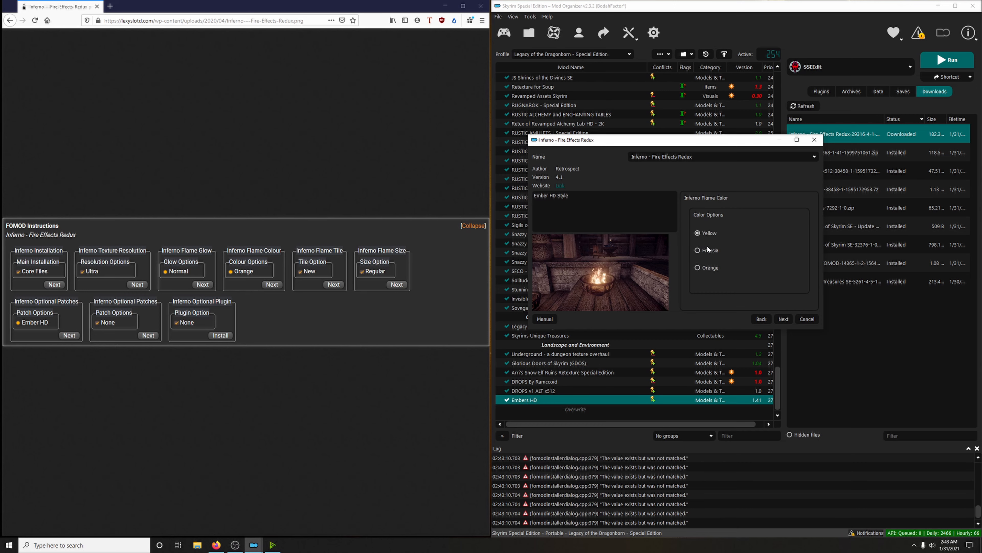
left_click(776, 319)
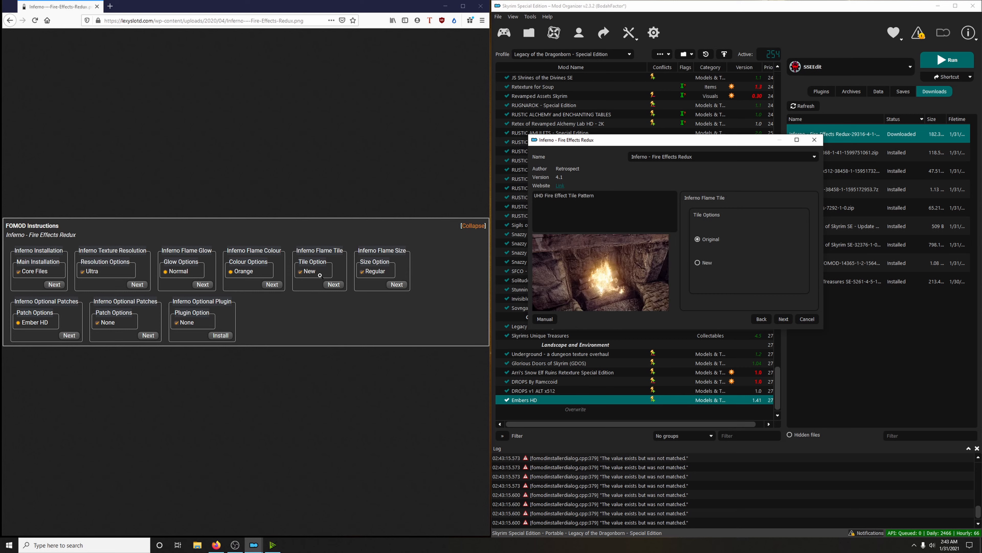
left_click(697, 262)
left_click(779, 319)
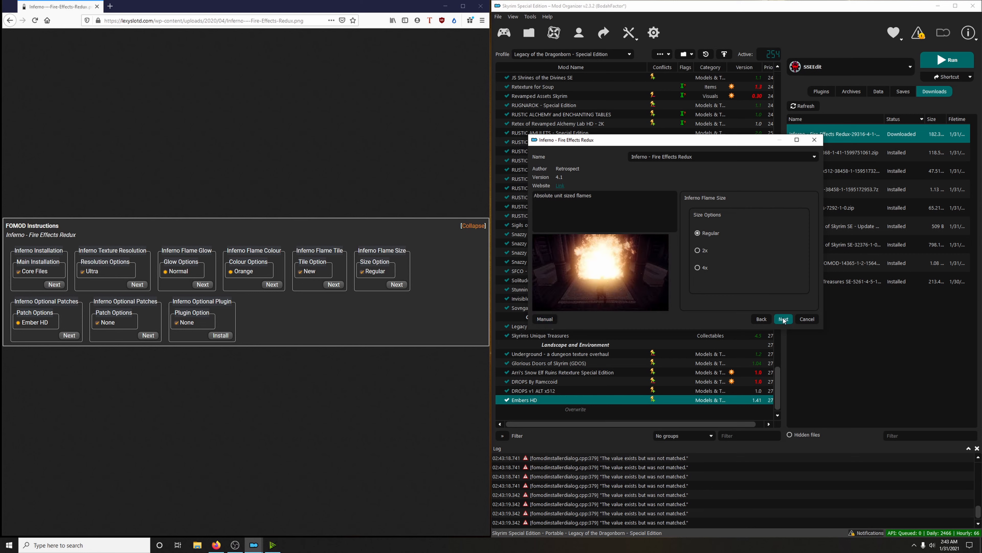
left_click(784, 320)
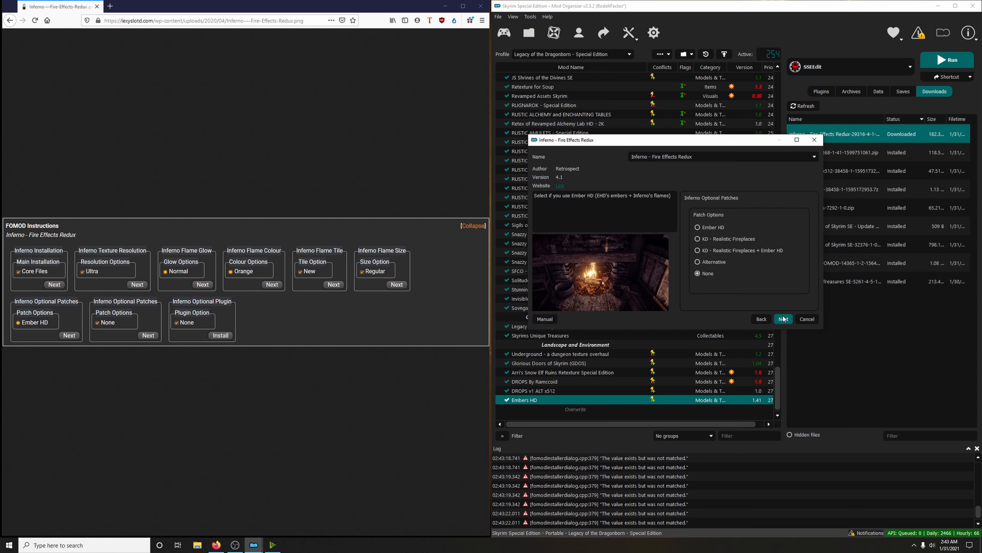
Choose the Ember HD patch, leave out Smoking Torches and Candles and the Flame Meshes Patch plugin, and install Inferno.
left_click(718, 228)
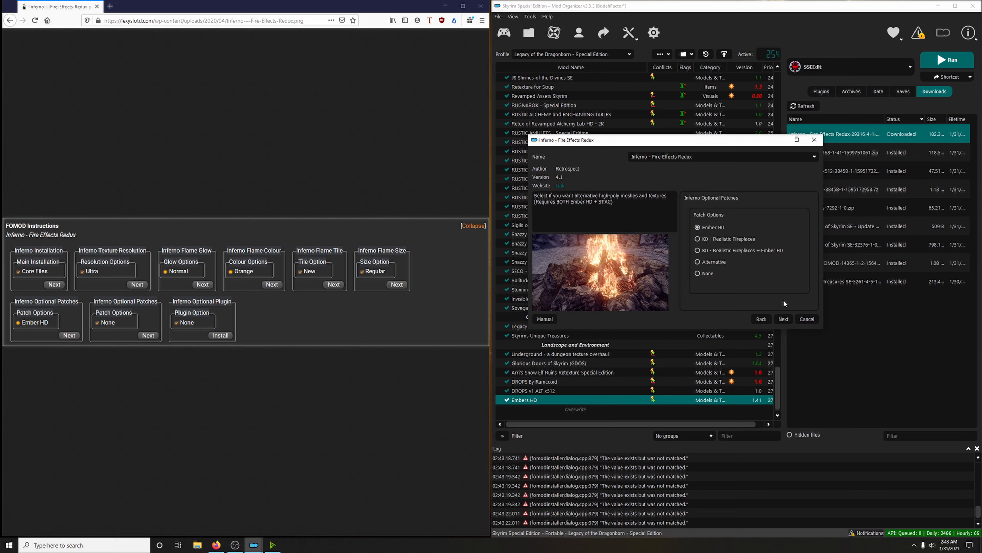
left_click(783, 319)
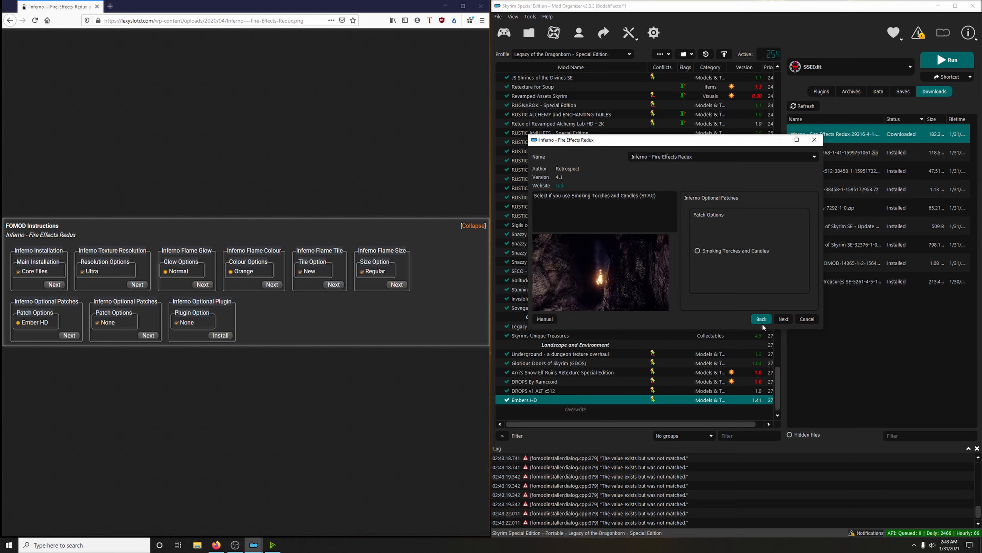
left_click(783, 318)
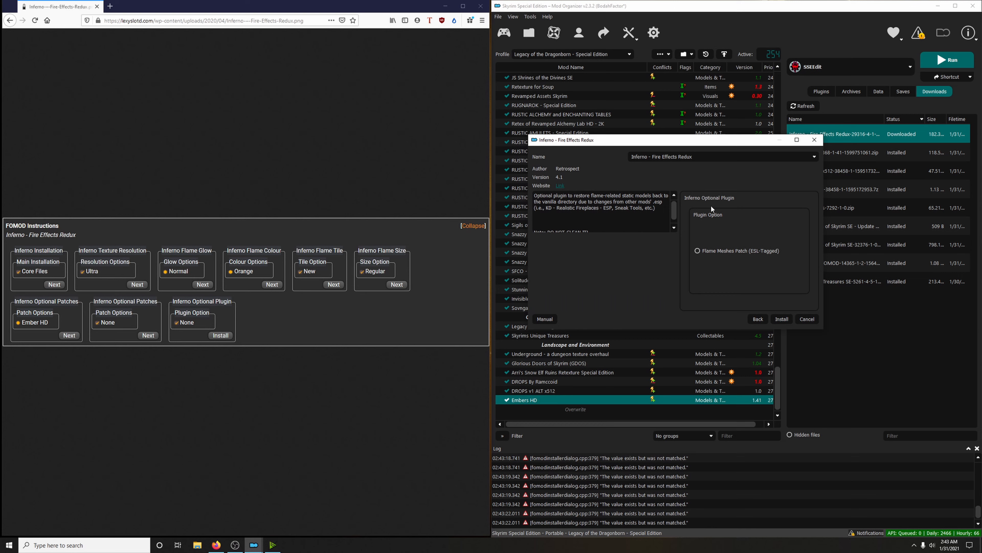
left_click(783, 319)
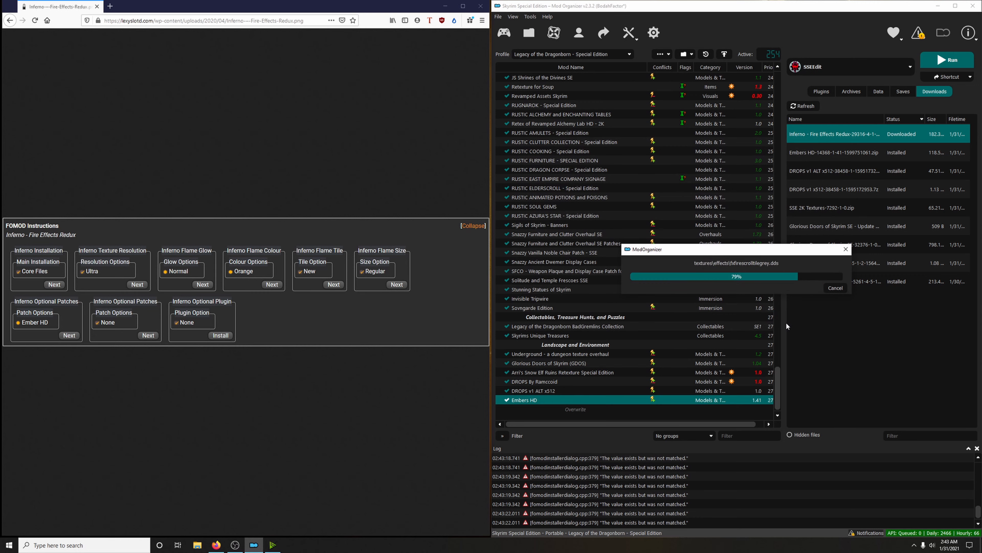
Return to the guide page, collapse the Inferno FOMOD instructions and enable Inferno - Fire Effects Redux in the mod list.
left_click(10, 21)
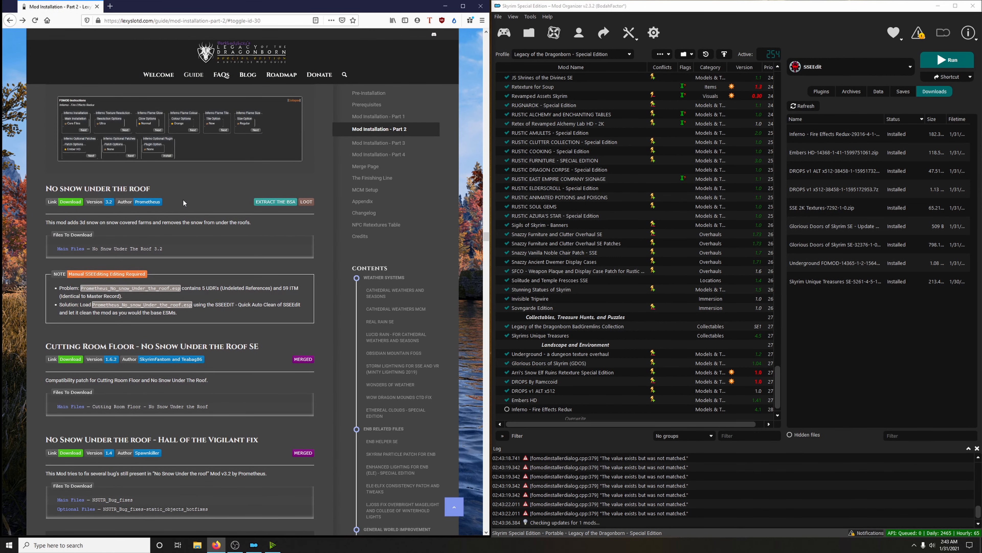
scroll(182, 199, "up", 2)
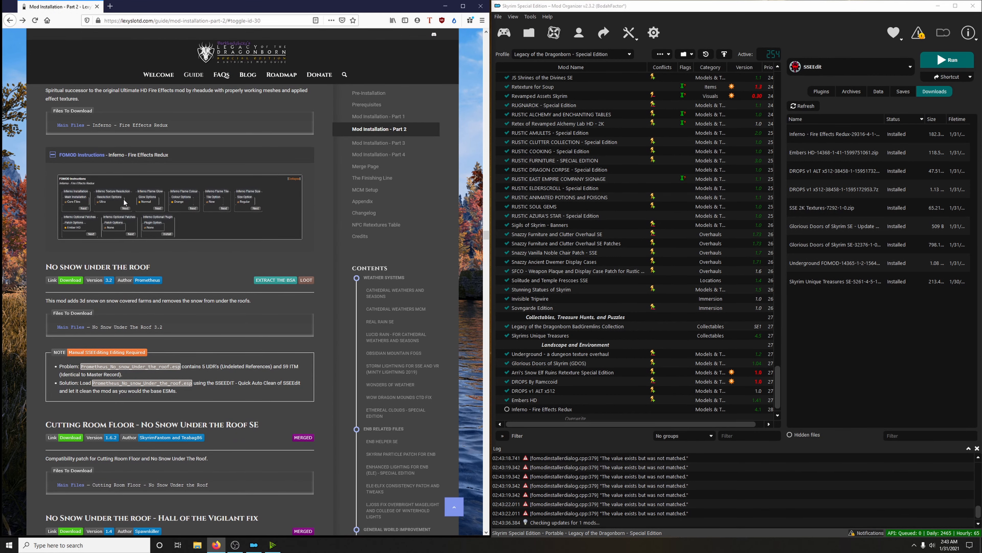
left_click(93, 156)
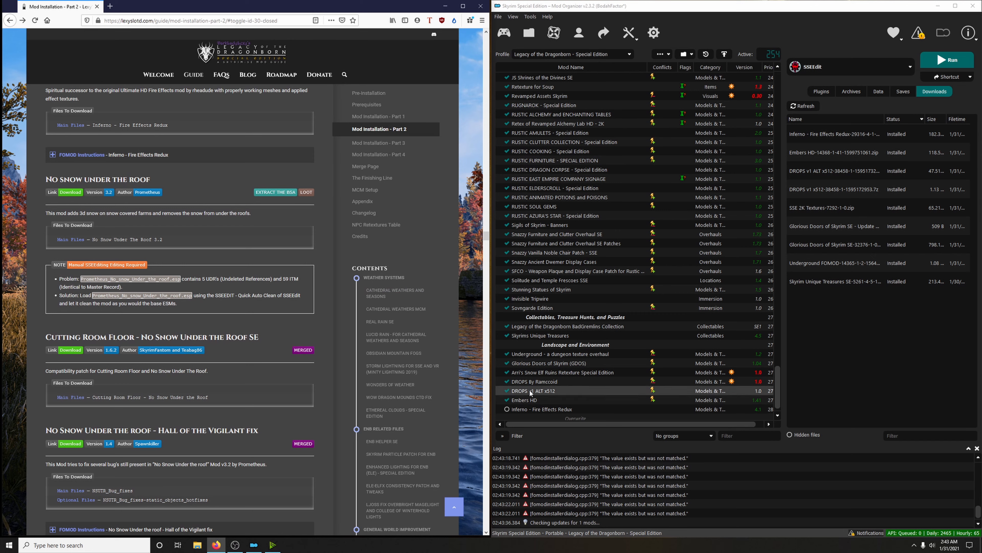
scroll(549, 399, "down", 1)
left_click(507, 400)
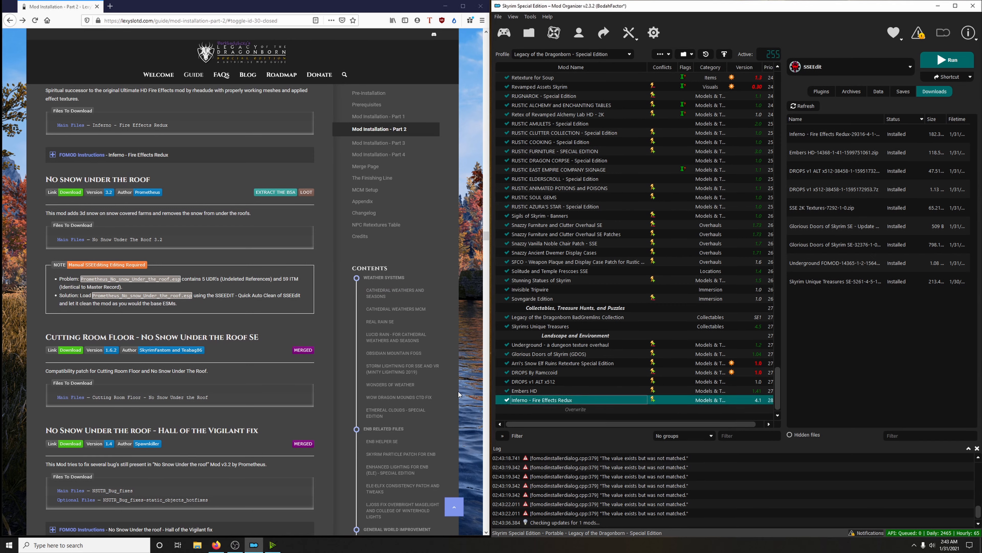
Delete all installed downloads from the downloads list and from disk.
right_click(897, 208)
left_click(916, 275)
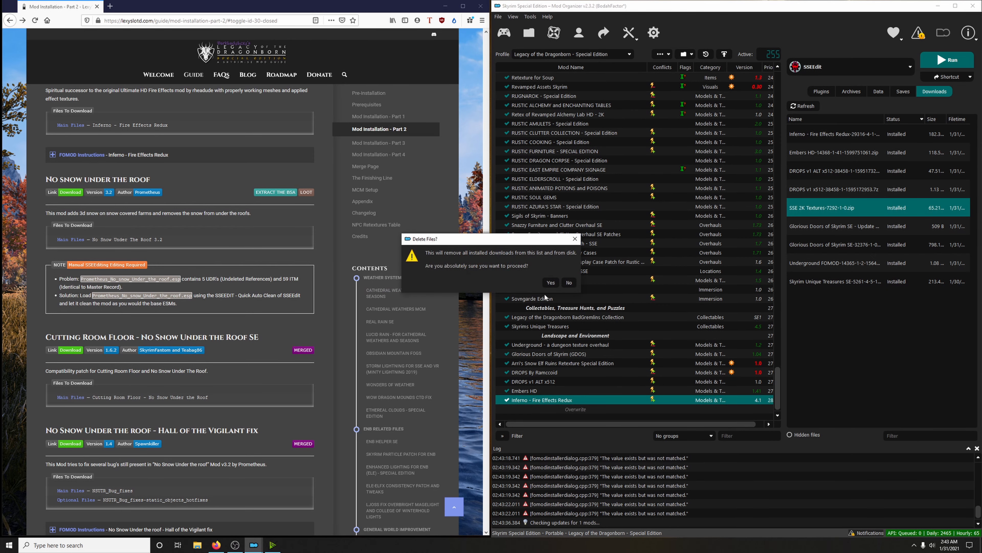
left_click(544, 294)
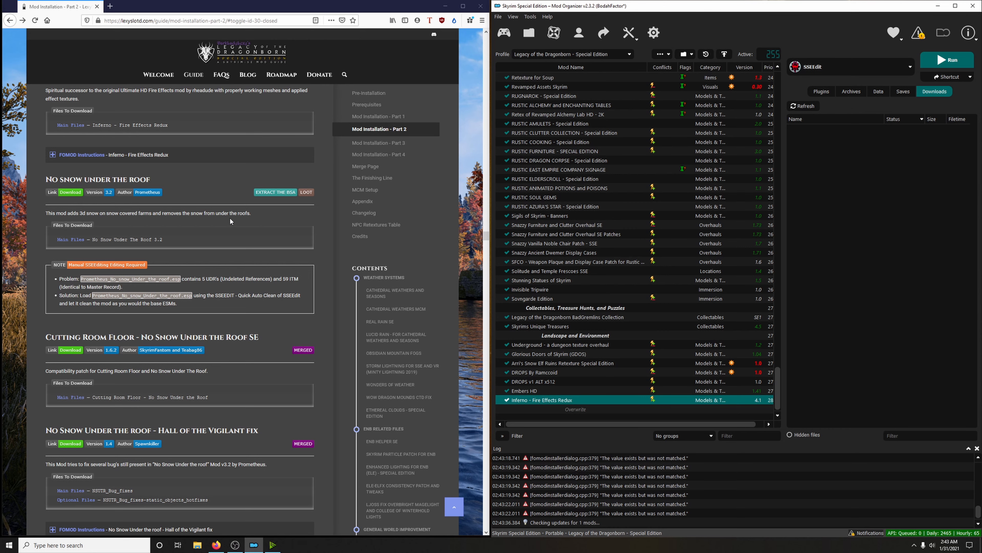
Download the No Snow Under The Roof 3.2 main file from Nexus Mods through the mod manager and return to the guide.
left_click(71, 192)
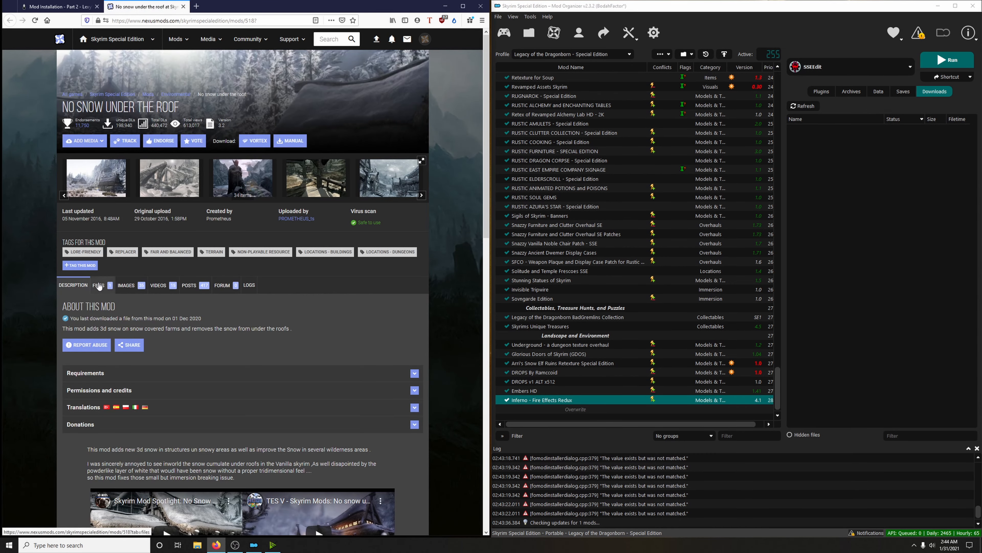
left_click(131, 397)
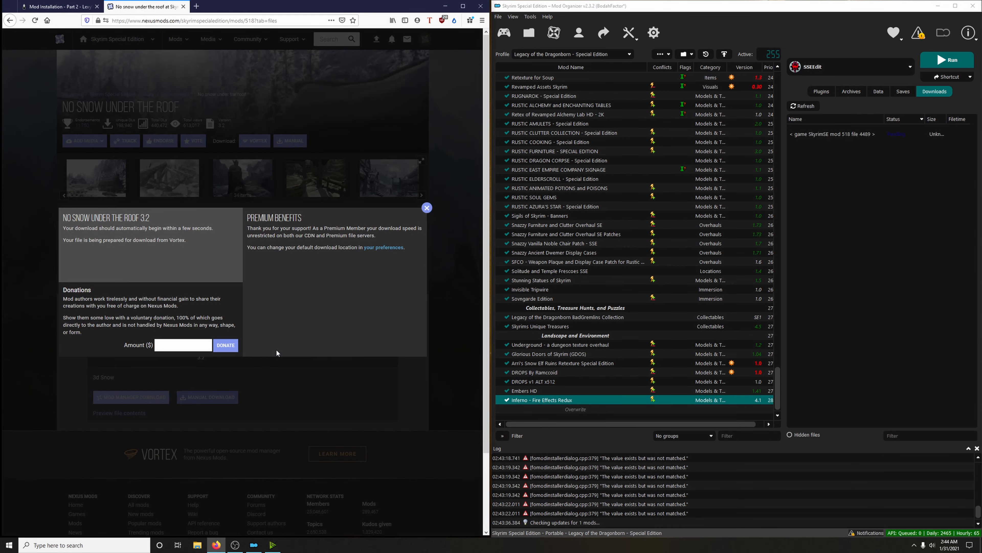
left_click(183, 6)
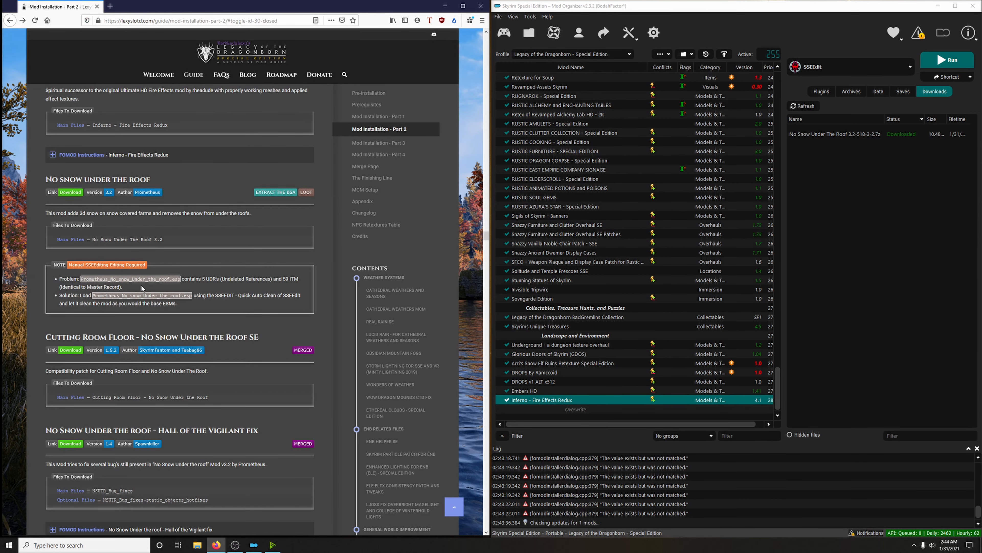
Install No snow under the roof, extract its BSA and enable the mod in the mod list.
double_click(832, 142)
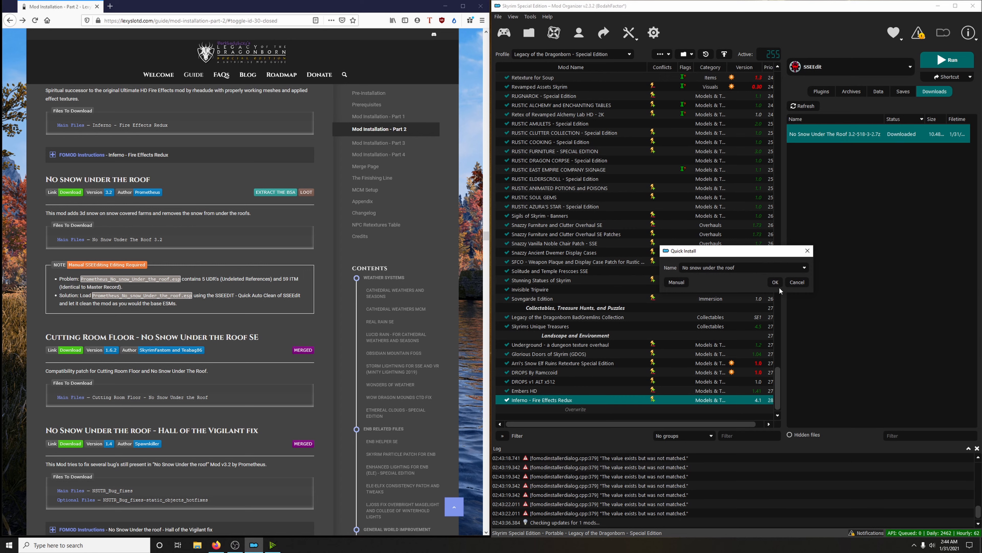
left_click(775, 283)
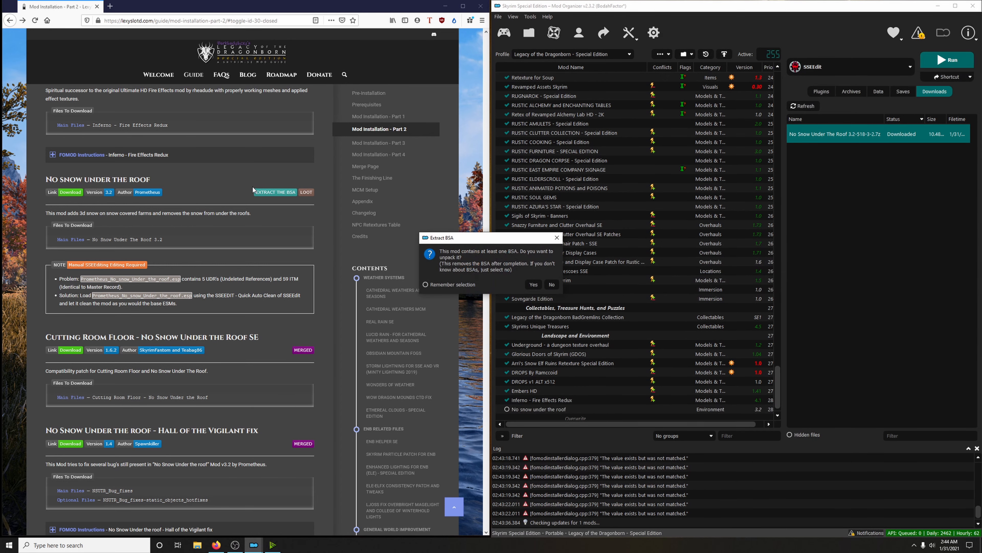
left_click(533, 285)
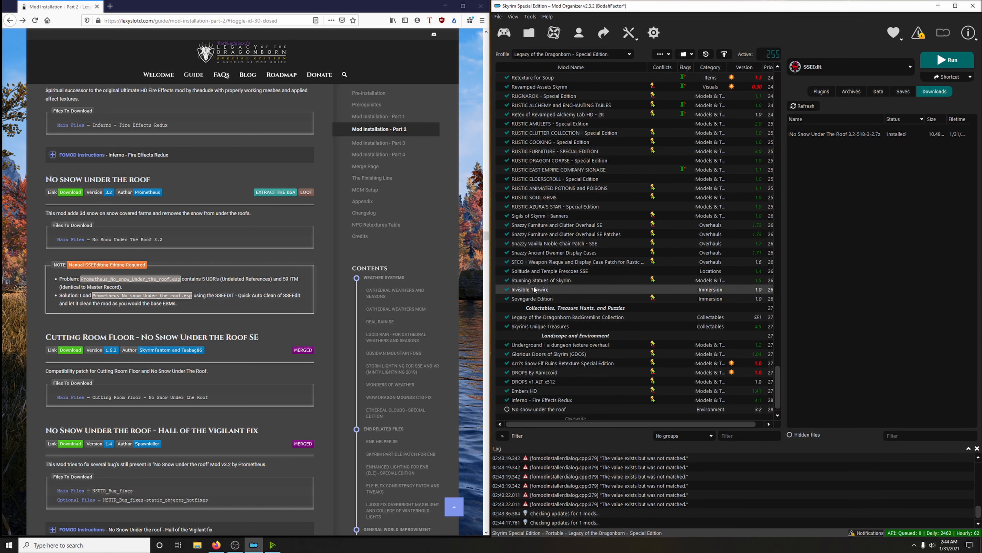
scroll(559, 284, "down", 1)
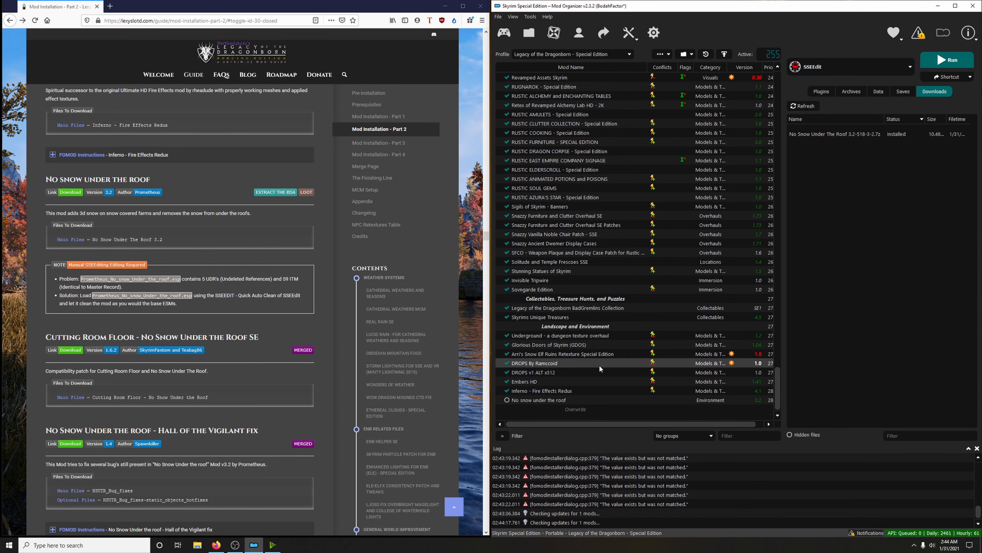
left_click(509, 404)
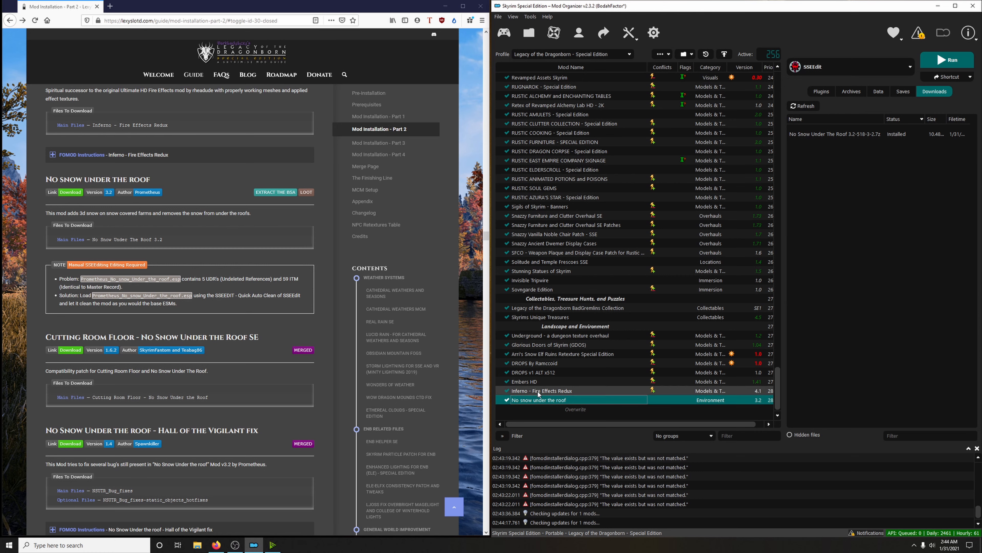
Run SSEEditQuickAutoClean and clean the Prometheus_No_snow_Under_the_roof.esp plugin.
left_click(839, 66)
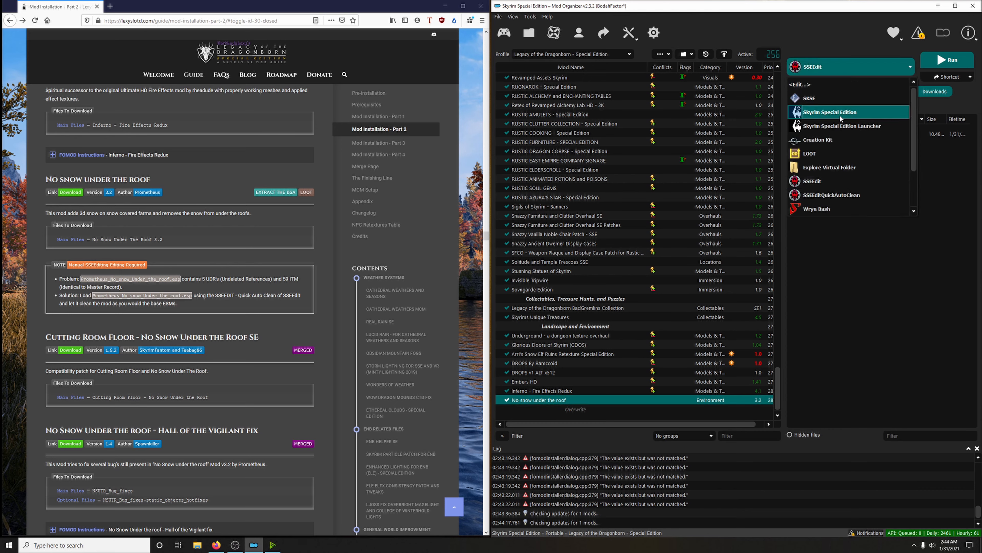
left_click(825, 195)
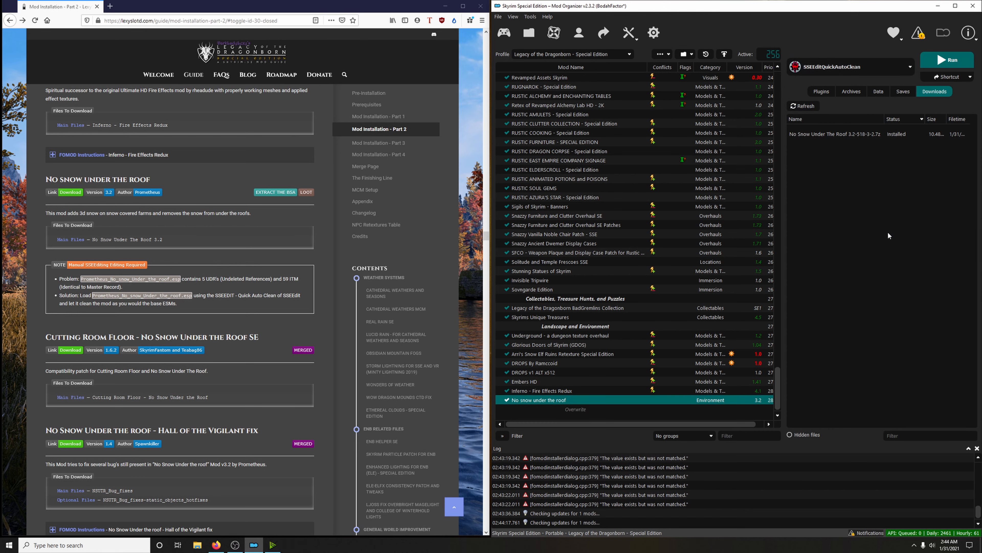
left_click(965, 61)
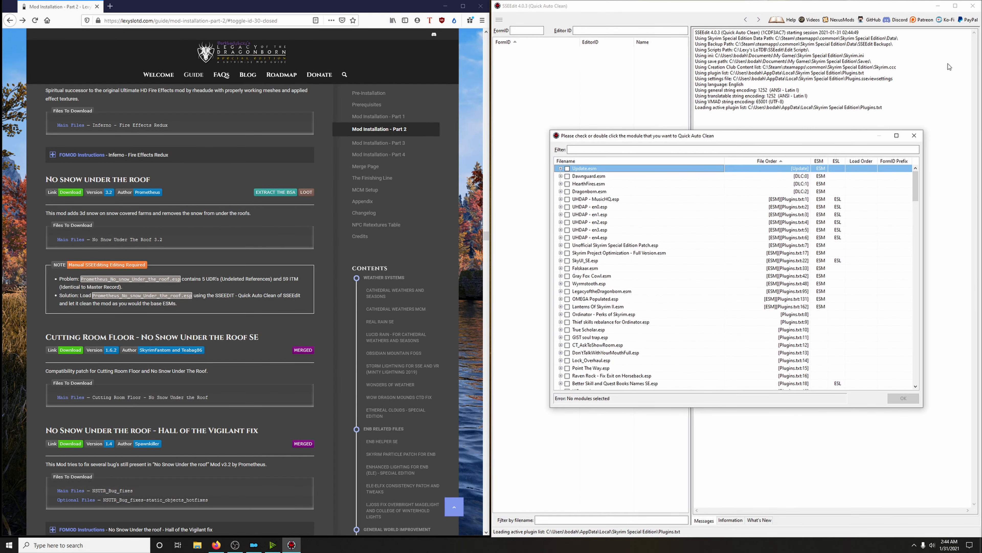
left_click_drag(920, 185, 925, 375)
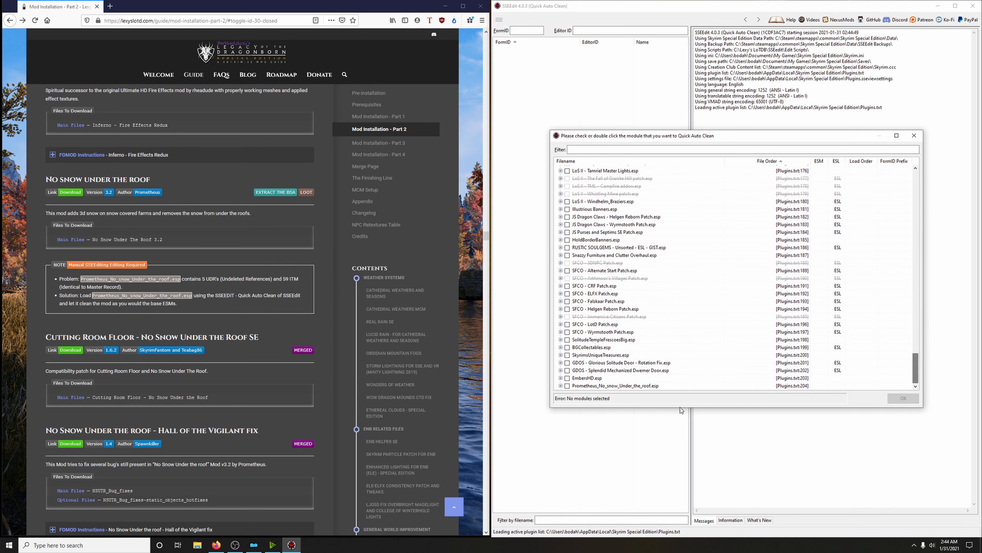
left_click(568, 386)
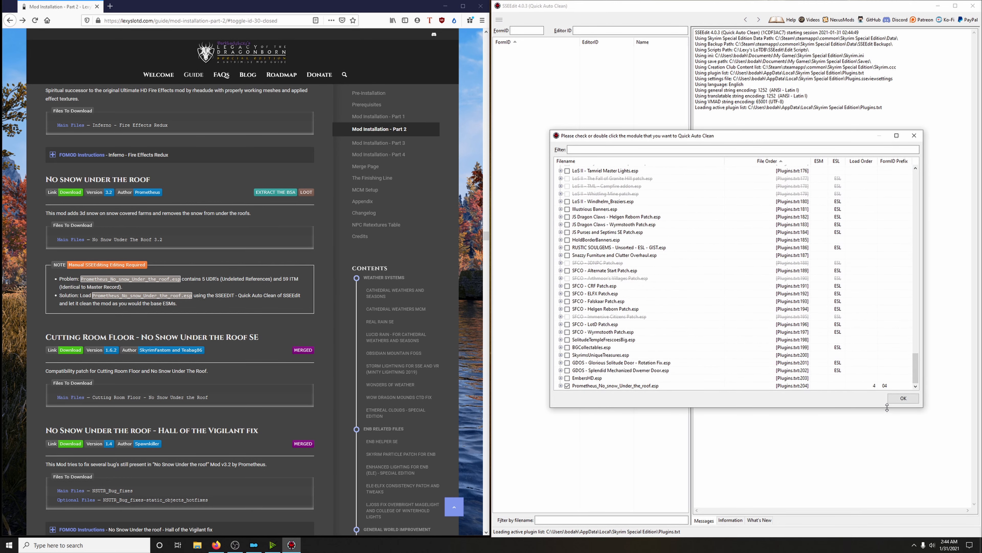
left_click(902, 398)
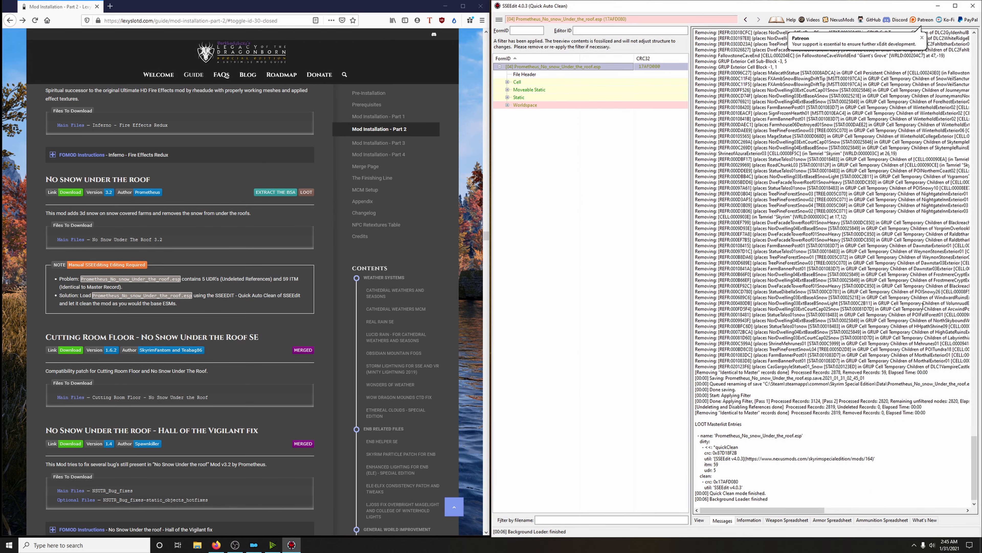
Close SSEEdit, download the Cutting Room Floor - No Snow Under the Roof main file through the mod manager and return to the guide.
left_click(973, 6)
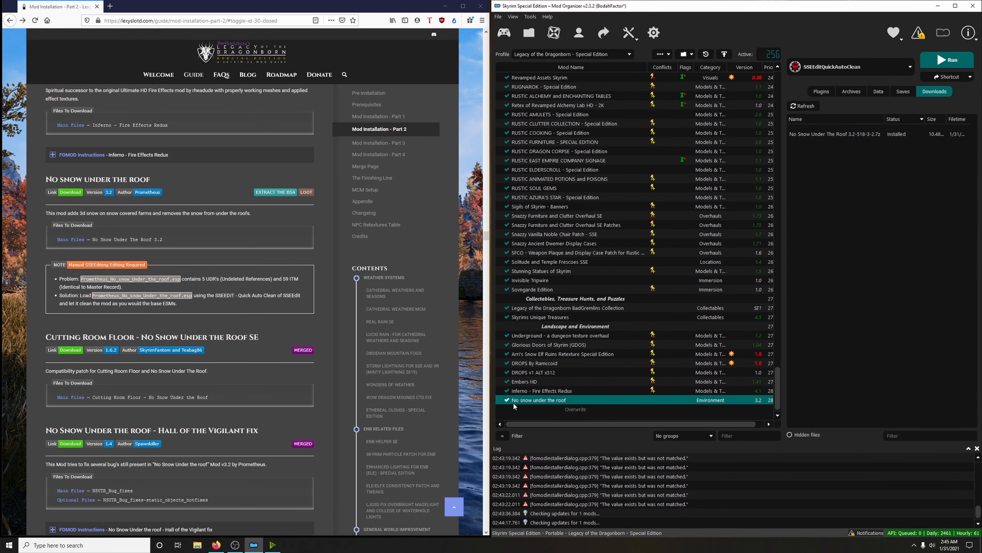
scroll(338, 345, "down", 5)
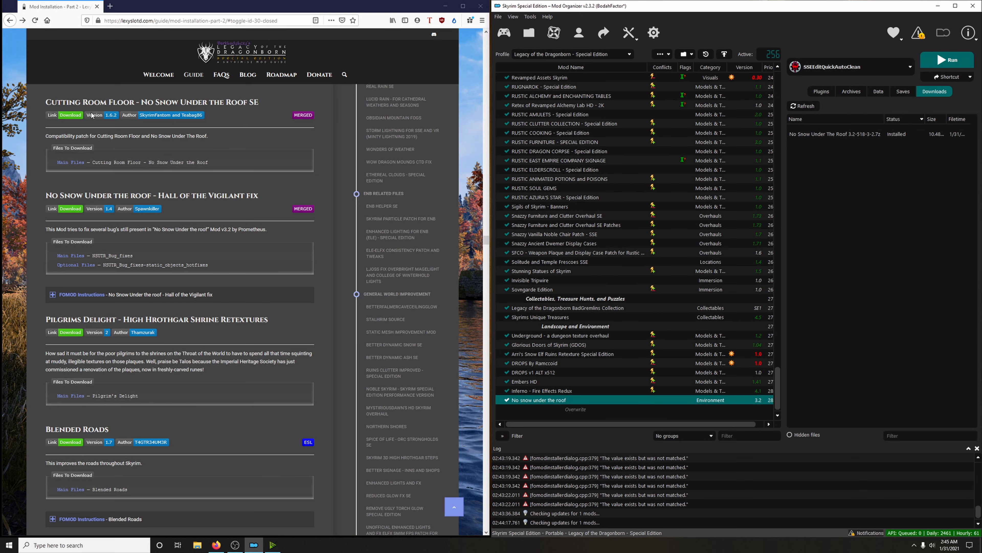
left_click(75, 115)
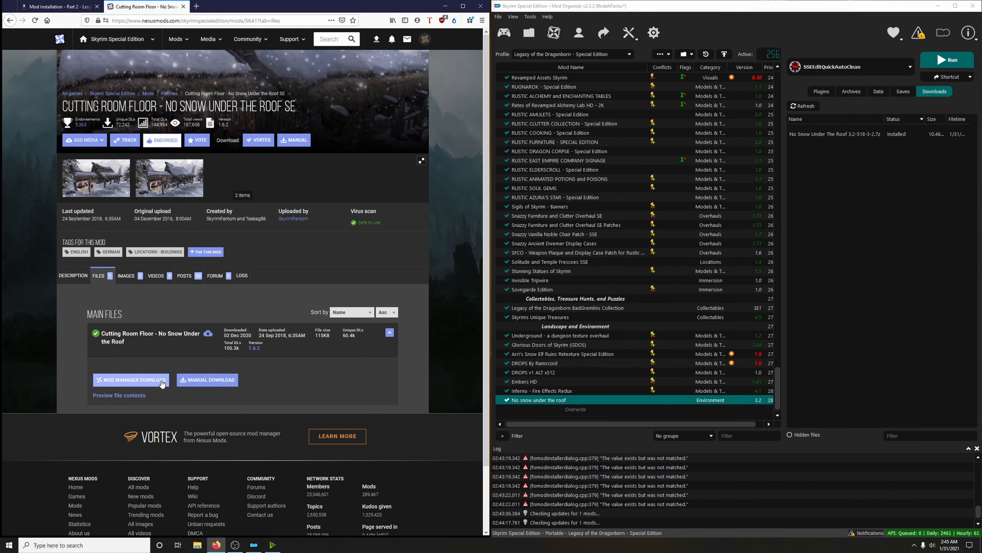
left_click(162, 382)
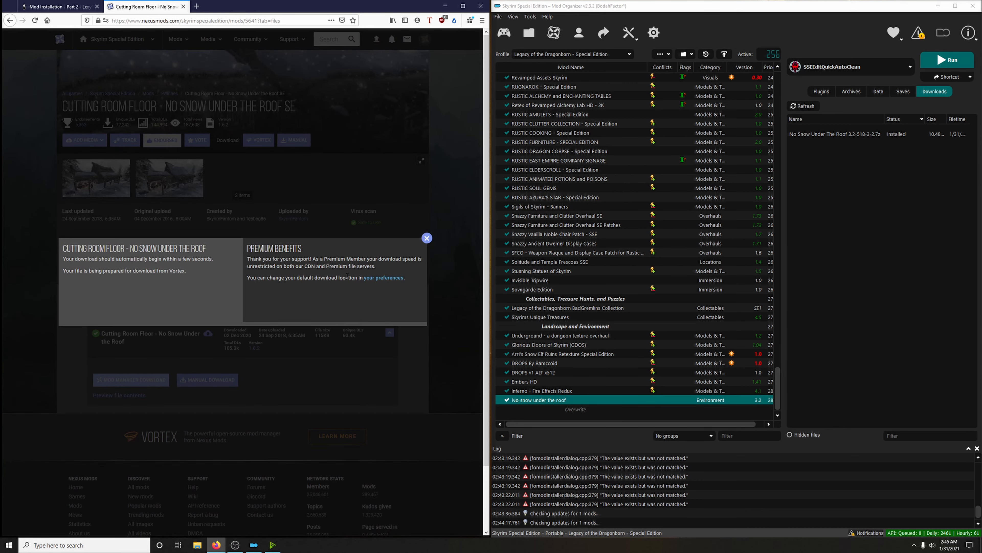
left_click(185, 8)
Install the downloaded Cutting Room Floor - No Snow Under the Roof SE patch under its suggested name and enable it in the mod list.
double_click(928, 133)
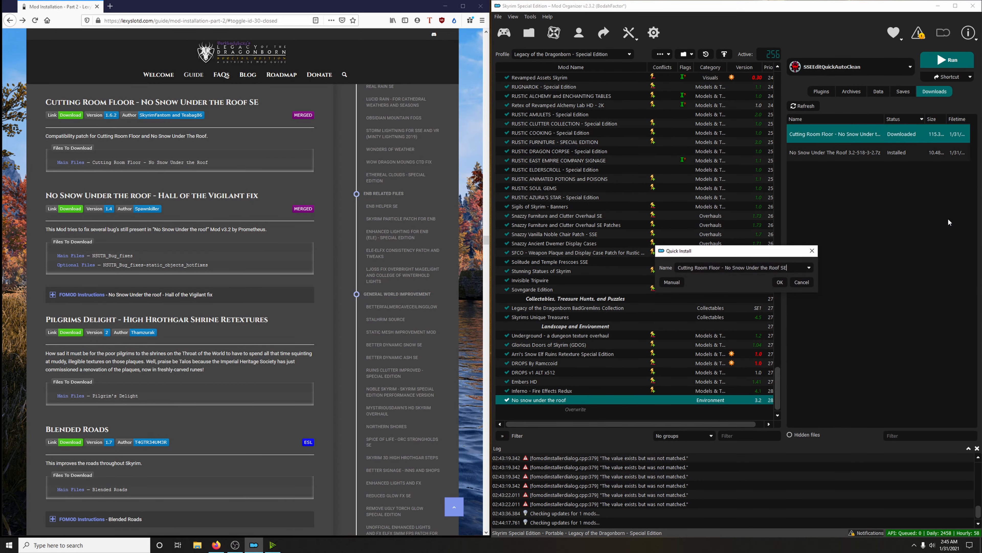
left_click(785, 283)
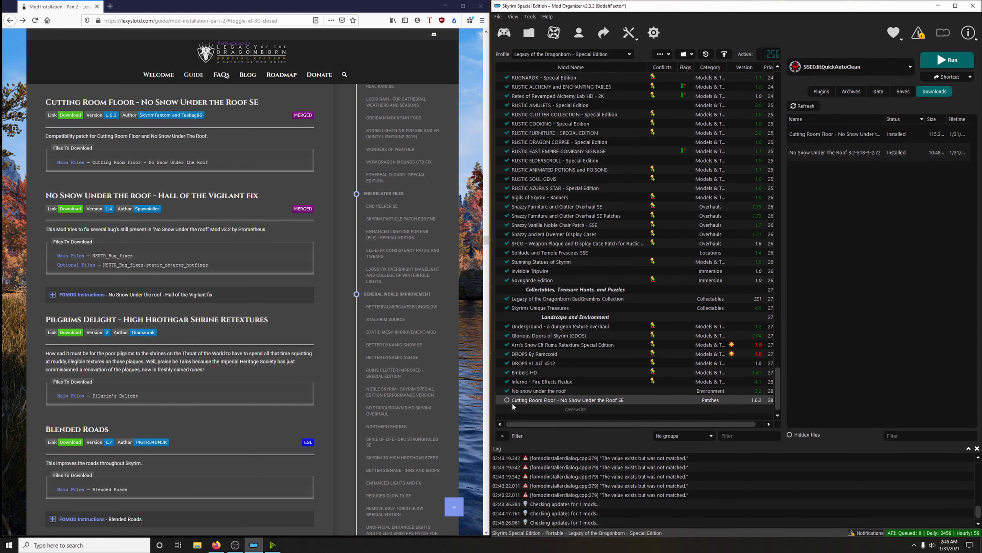
left_click(507, 400)
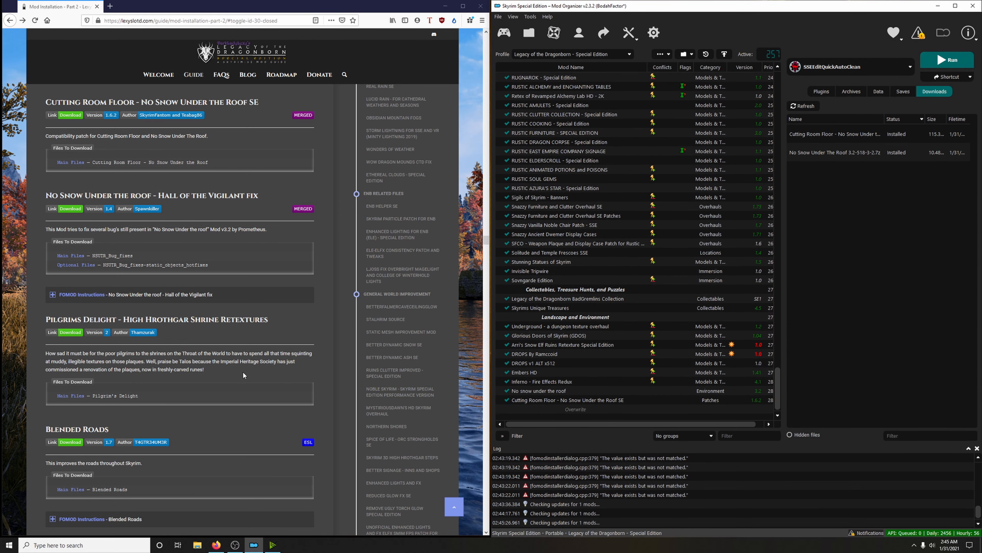
Download the NSUTR_Bug_fixes main file and the NSUTR_Bug_fixes-static_objects_hotfixes optional file through the mod manager, returning to the guide.
scroll(235, 369, "down", 1)
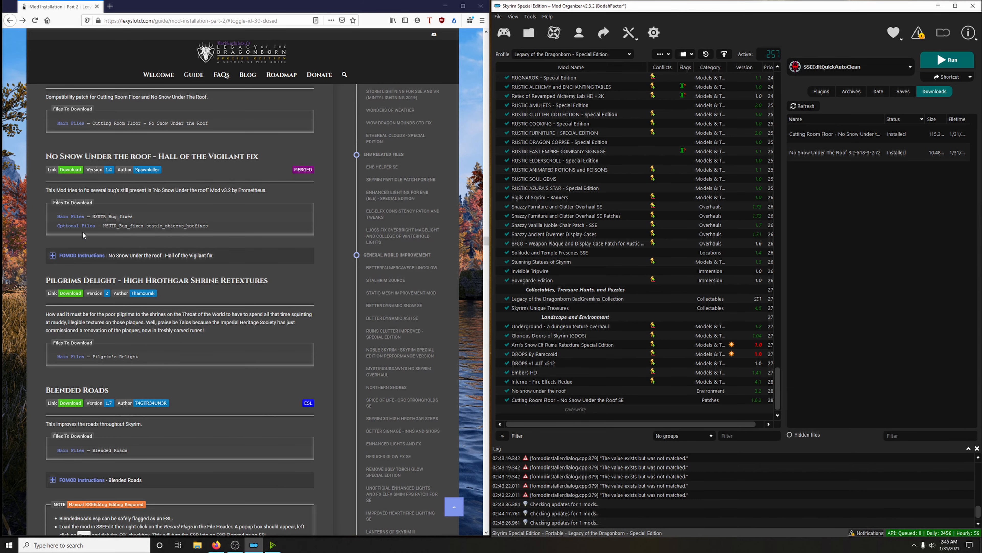
left_click(75, 171)
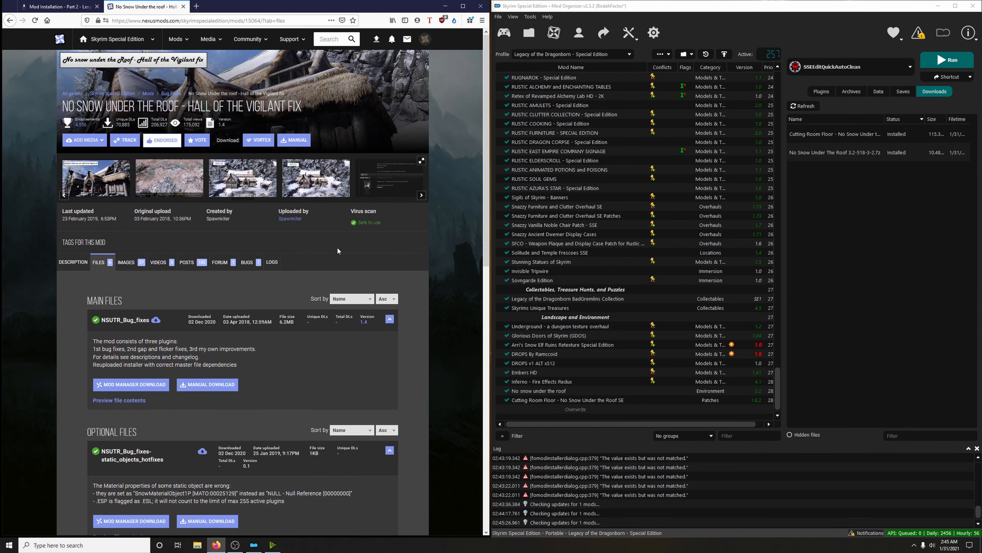
scroll(338, 251, "down", 4)
left_click(136, 228)
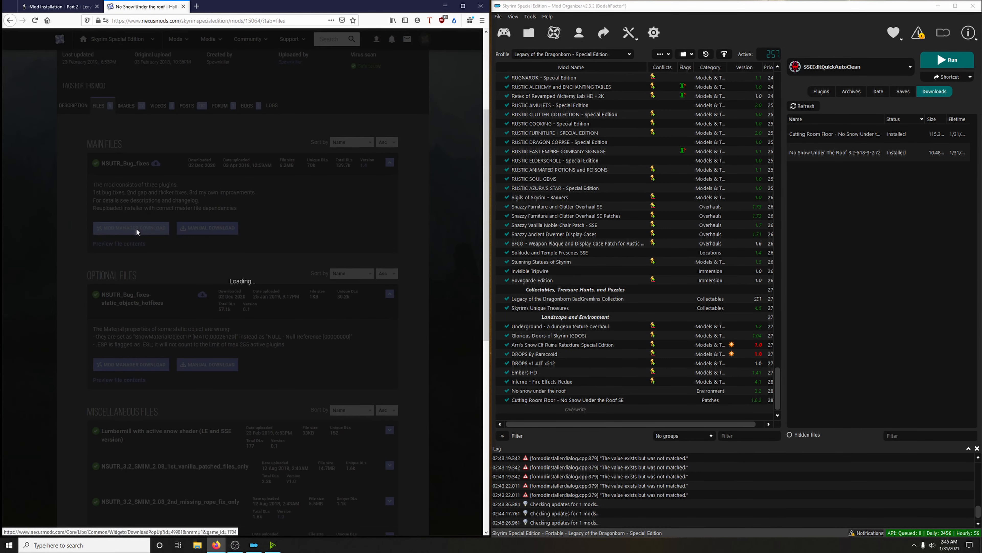
left_click(86, 250)
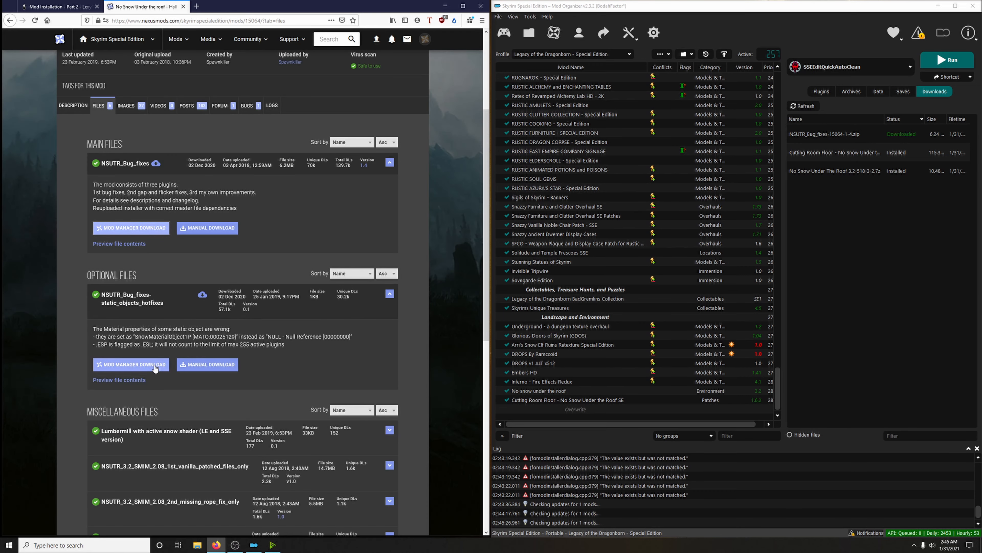
left_click(156, 366)
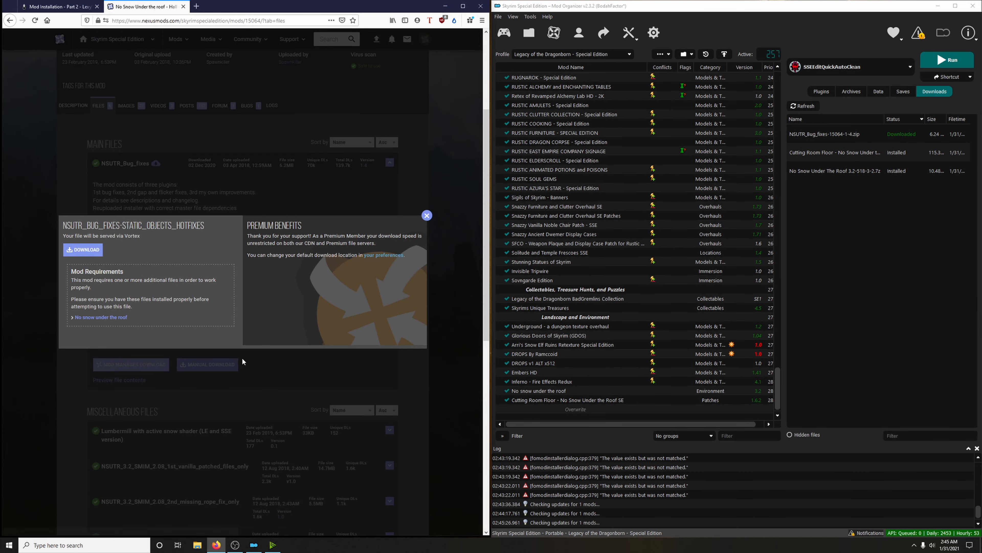
left_click(93, 250)
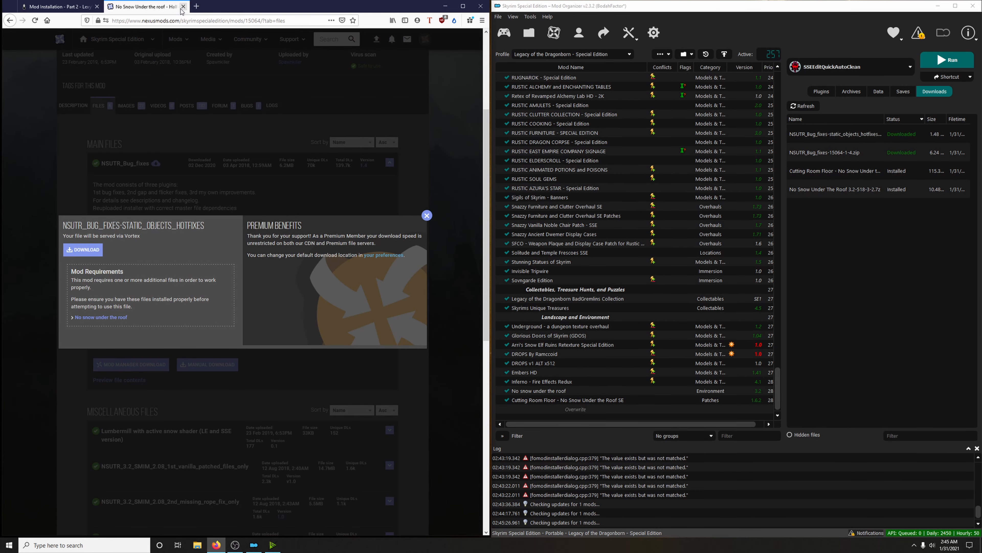
left_click(183, 6)
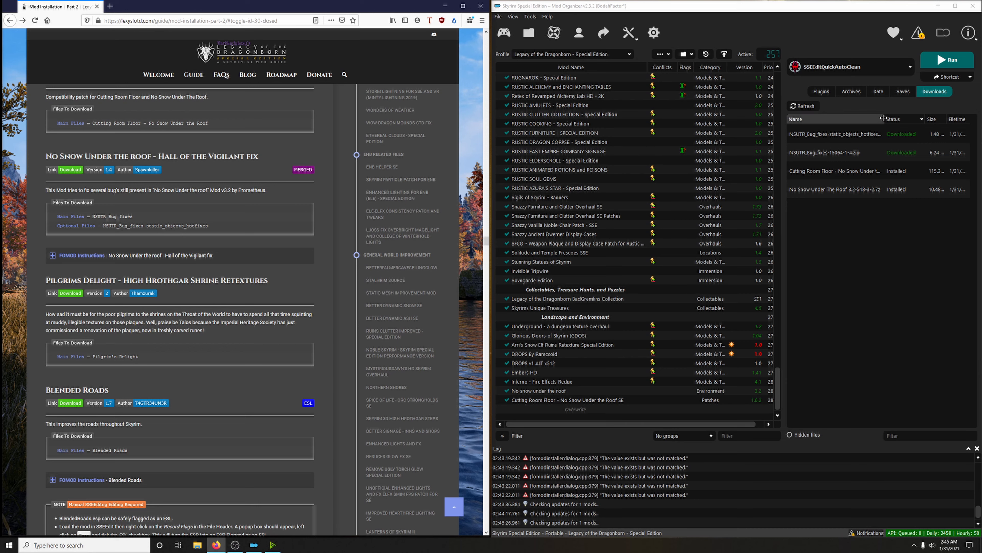
Start the NSUTR_Bug_fixes installer and show the guide's FOMOD instructions for the Hall of the Vigilant fix beside it.
left_click_drag(885, 118, 898, 117)
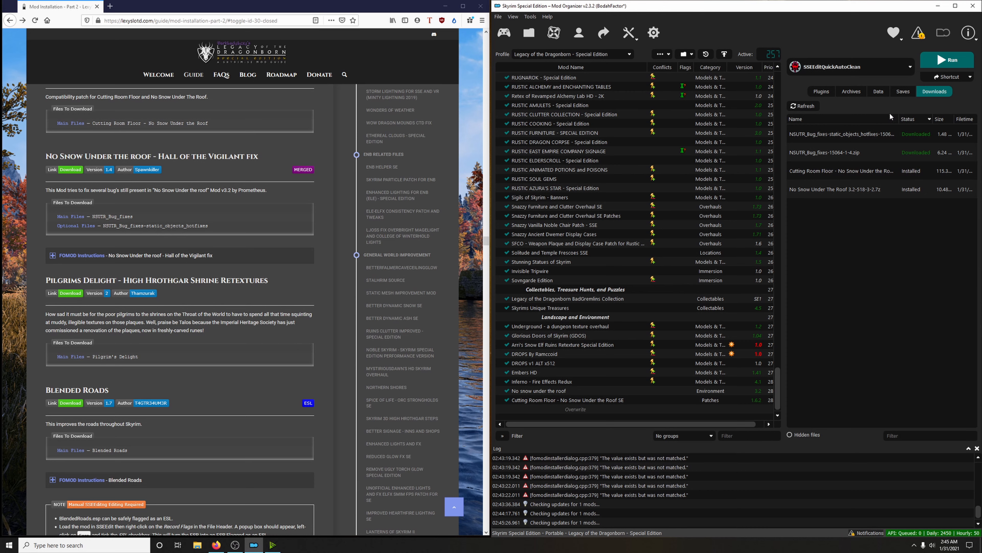
double_click(798, 154)
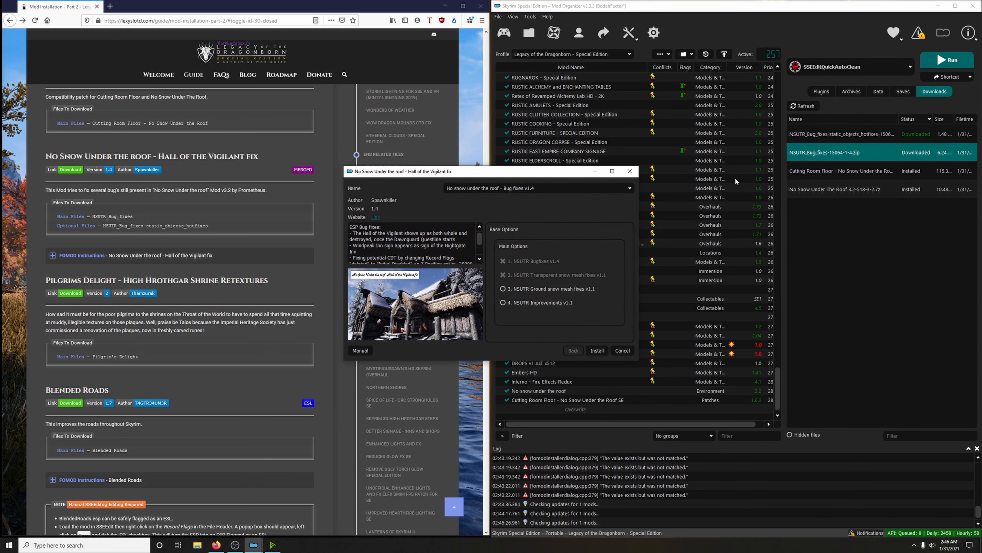
left_click_drag(557, 173, 708, 158)
left_click(81, 255)
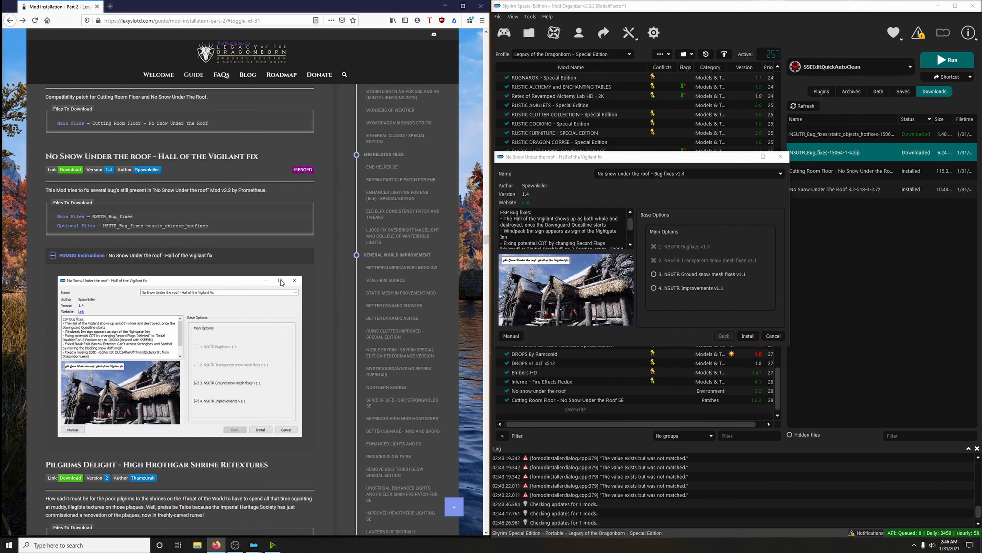
scroll(290, 296, "down", 4)
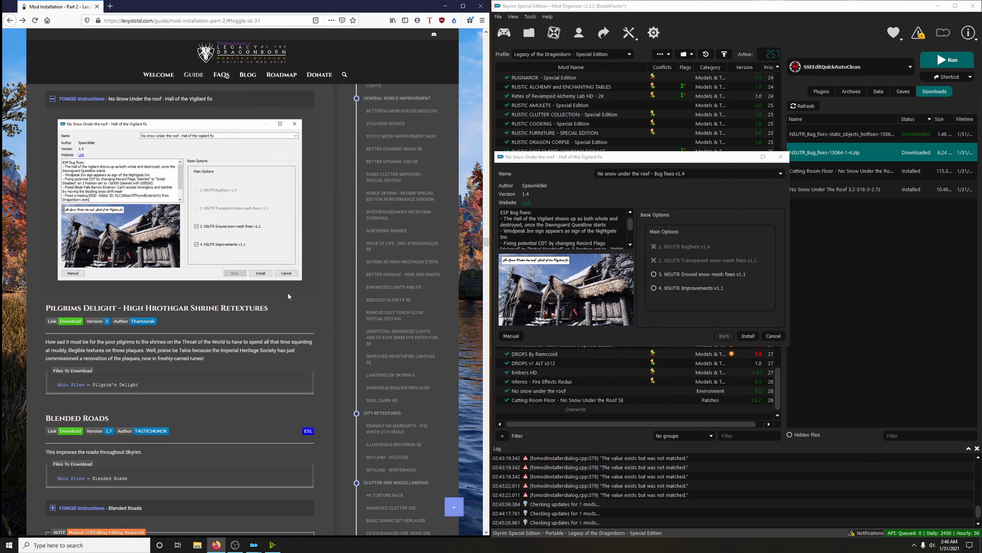
Install the bug fixes with NSUTR Ground snow mesh fixes v1.1 and NSUTR Improvements v1.1 selected, enable the mod and collapse the FOMOD instructions.
left_click(653, 274)
left_click(654, 288)
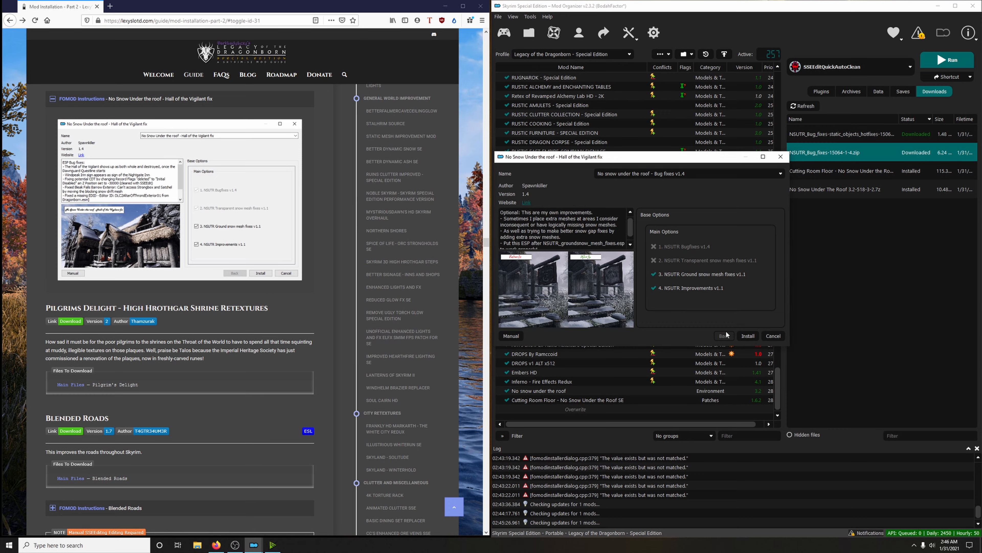
left_click(746, 336)
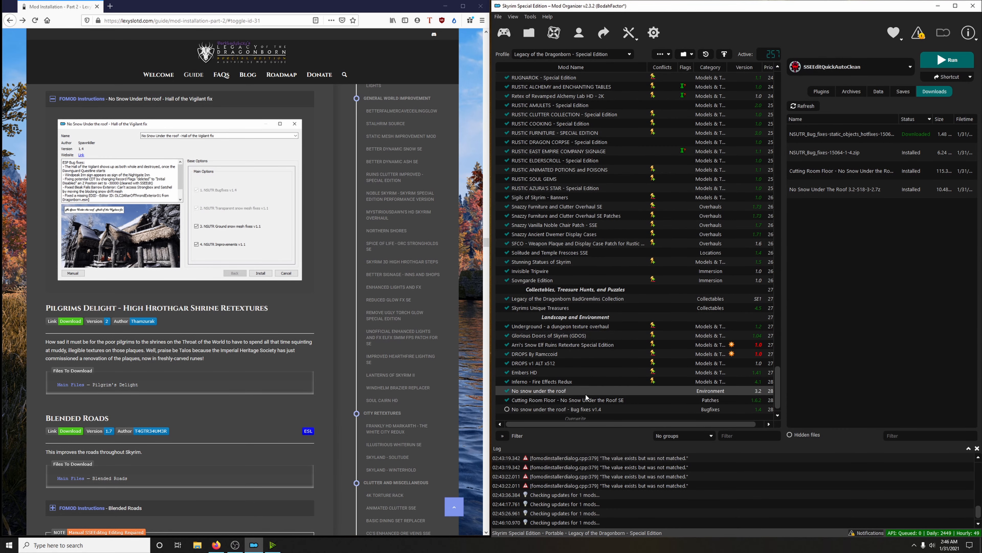
left_click(507, 409)
scroll(318, 302, "up", 1)
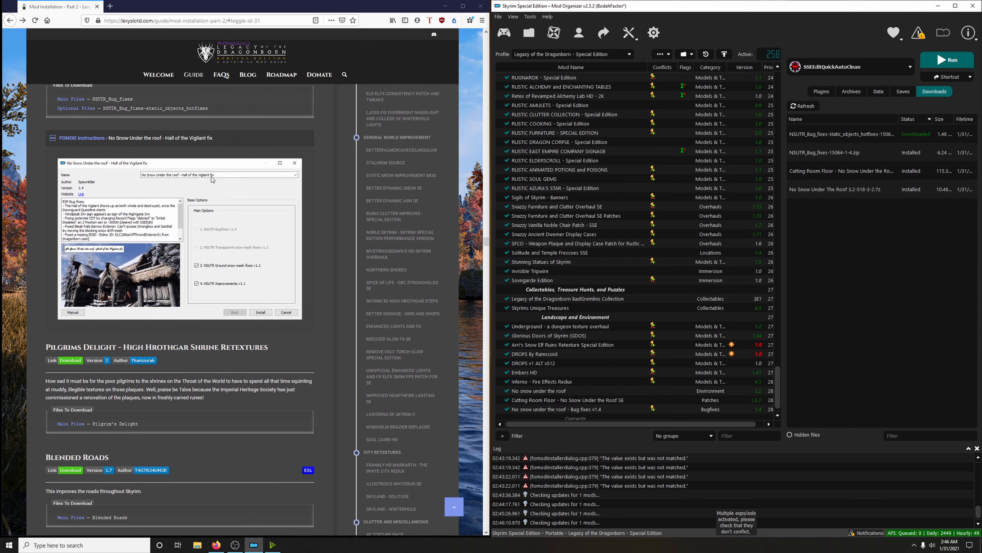
left_click(175, 141)
scroll(309, 248, "up", 2)
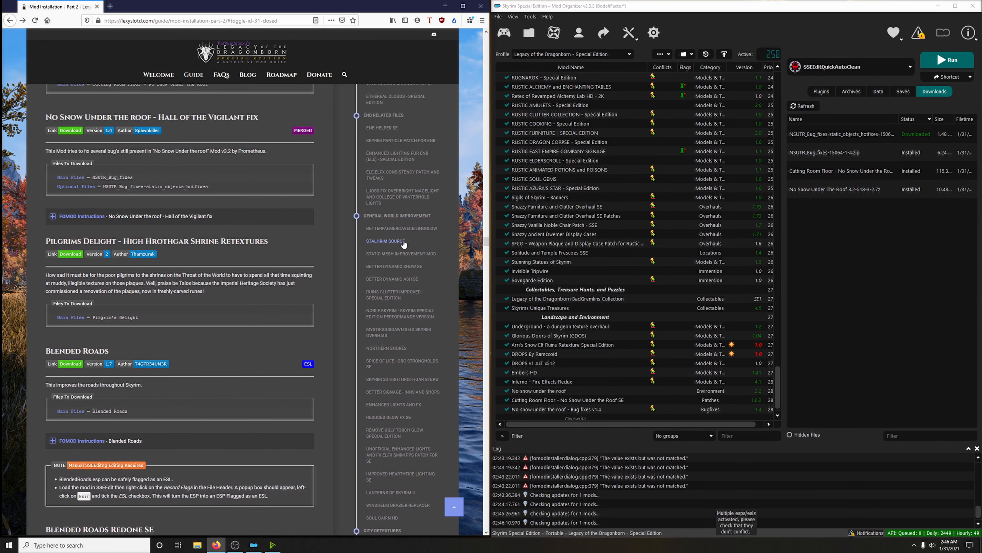
Install the static objects hotfix as a separate mod named NSUTR_Bug_fixes-static_objects_hotfixes and enable it in the mod list.
double_click(831, 134)
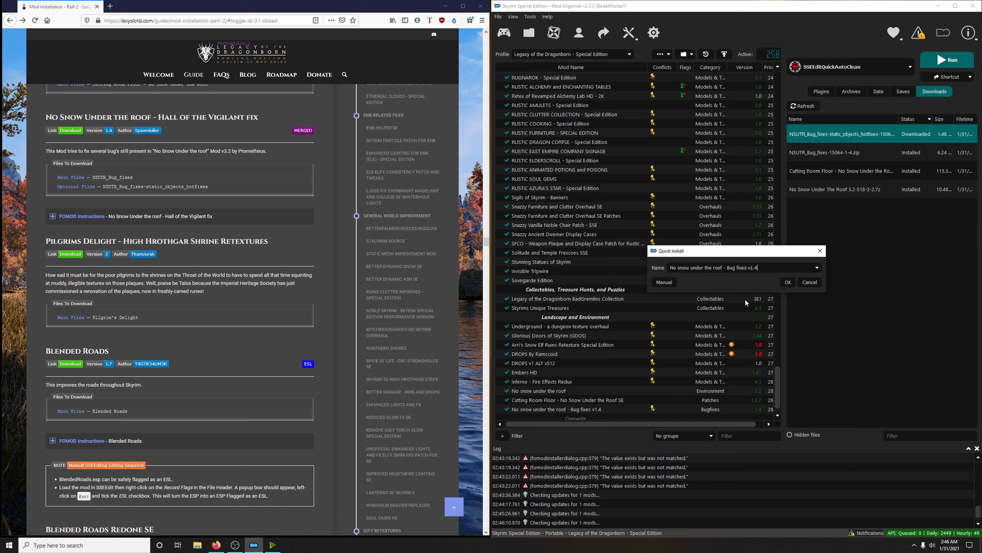
left_click(817, 267)
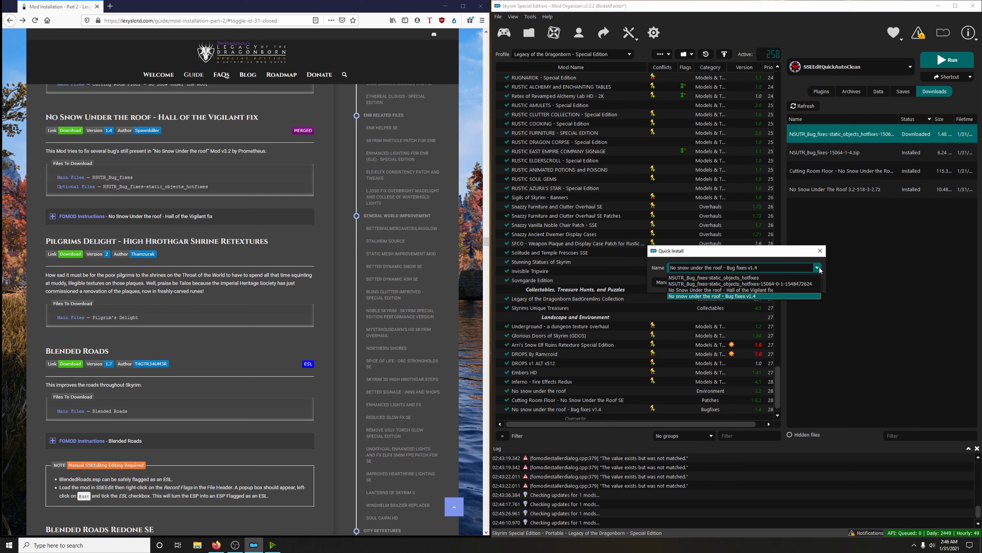
left_click(711, 278)
left_click(788, 282)
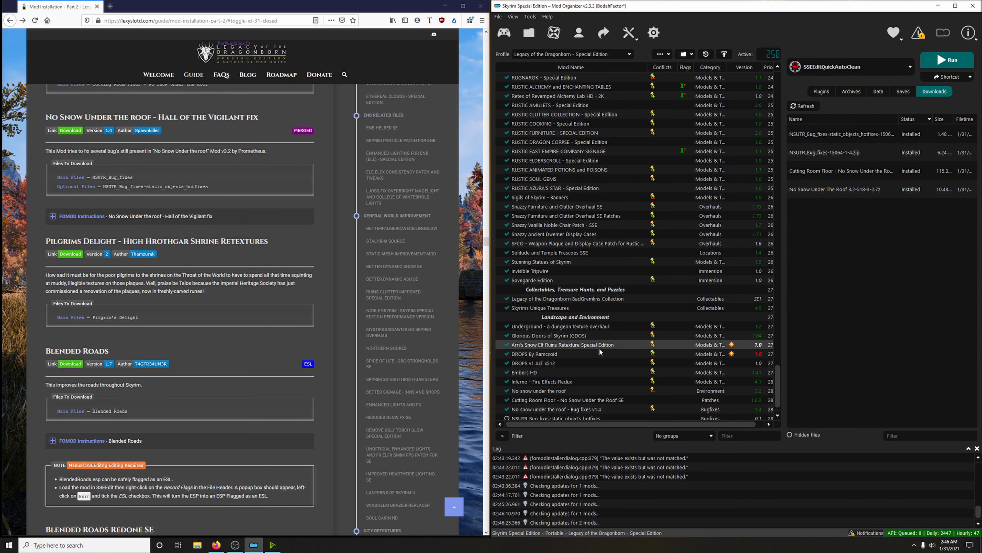
scroll(600, 352, "down", 2)
left_click(507, 400)
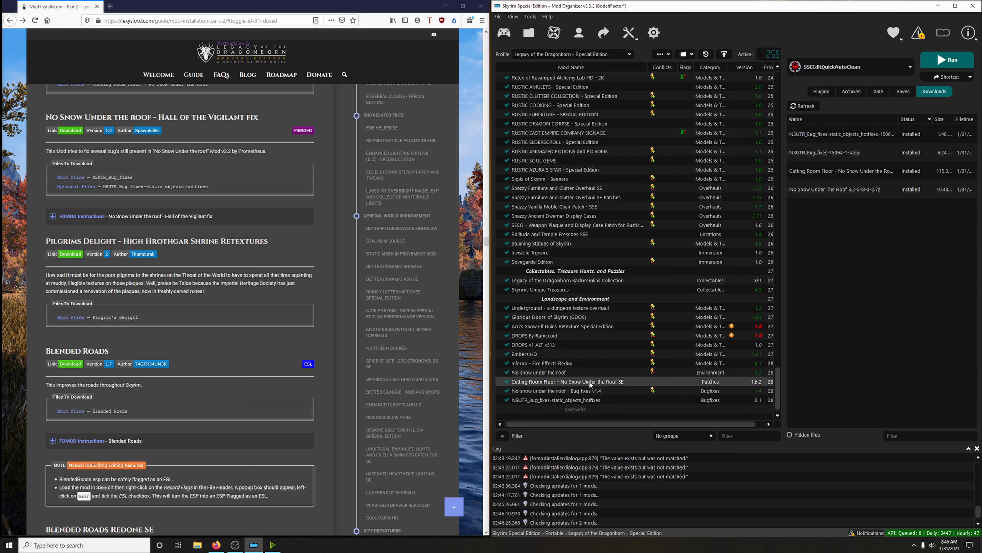
Download the Pilgrim's Delight main file from Nexus Mods through the mod manager and return to the guide.
scroll(289, 345, "down", 2)
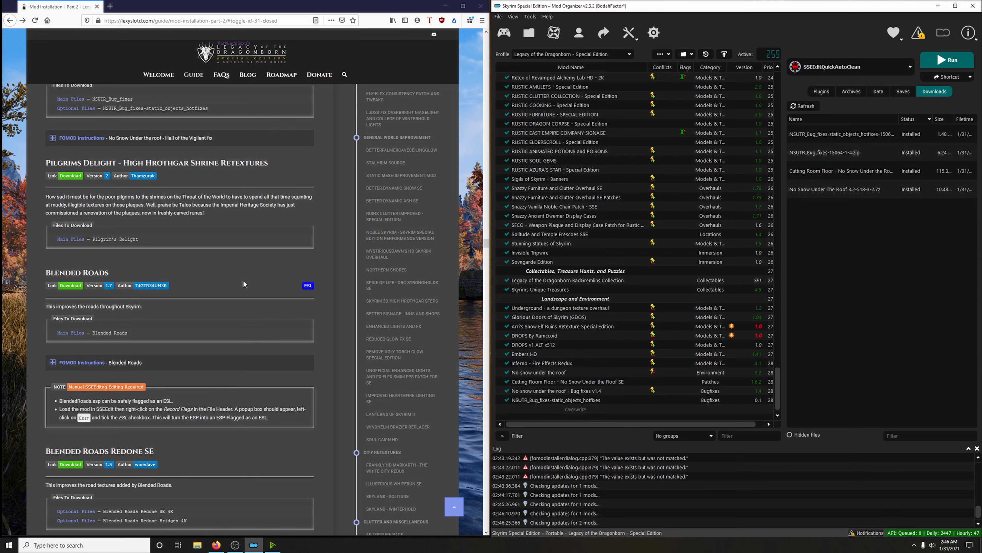
left_click(77, 176)
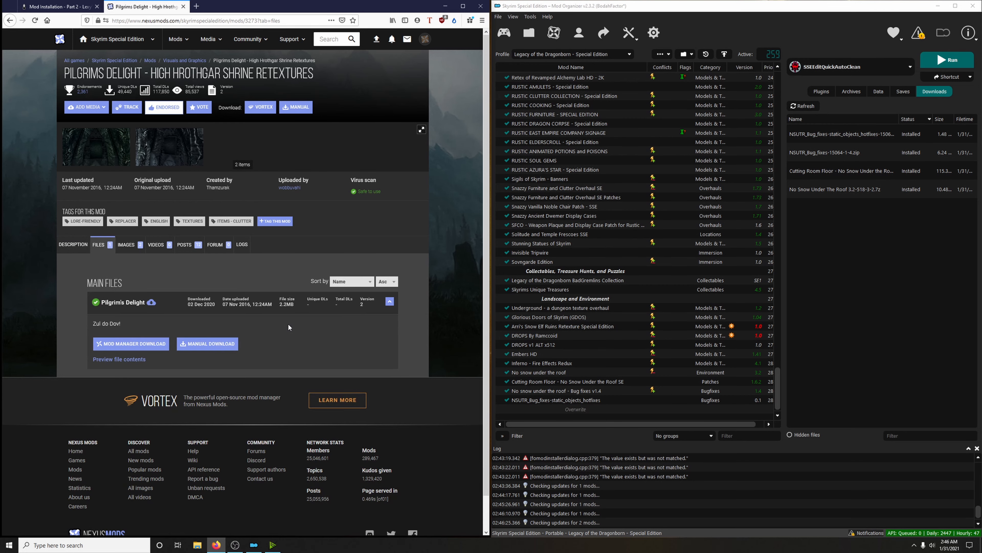
left_click(161, 344)
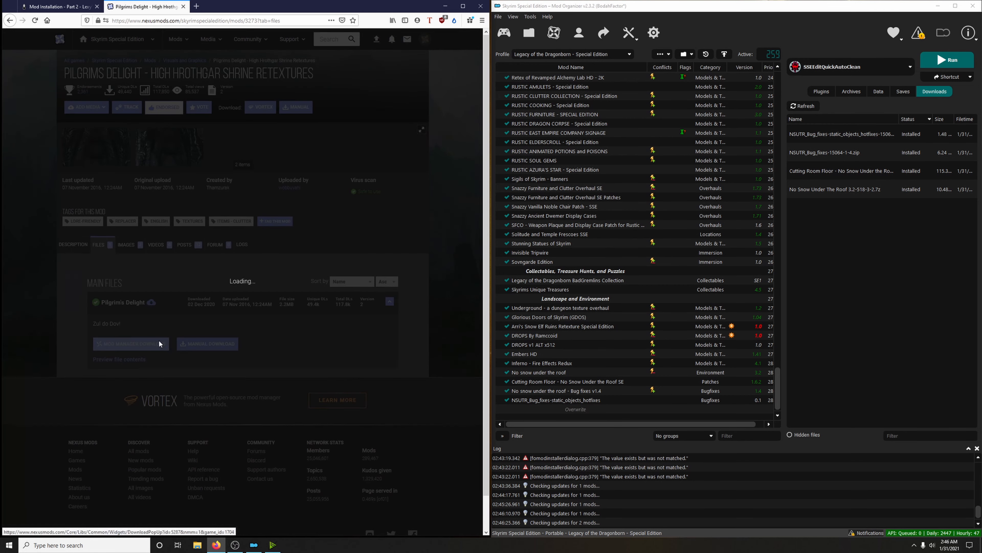
left_click(184, 7)
Install Pilgrims Delight - High Hrothgar Shrine Retextures without extracting its BSA and enable it in the mod list.
double_click(816, 133)
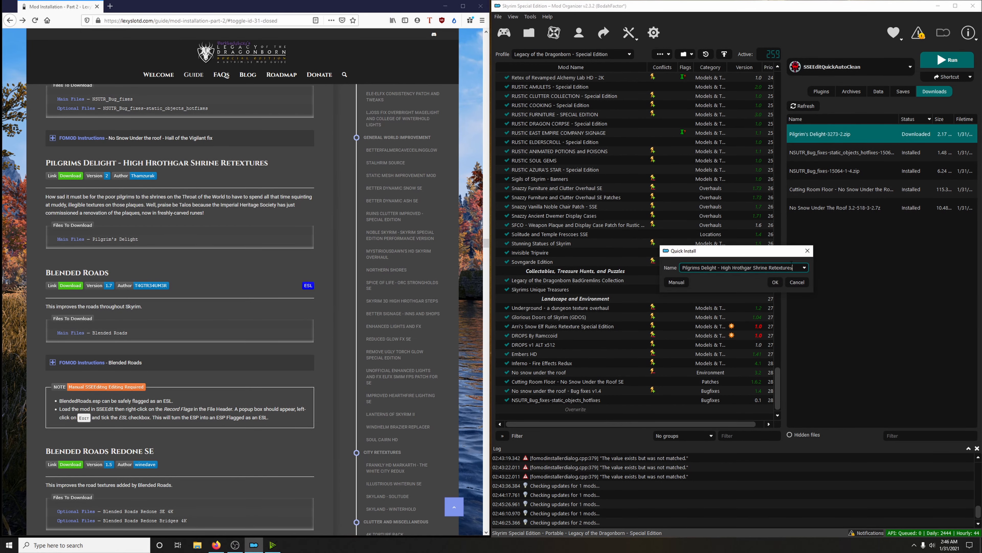
left_click(775, 282)
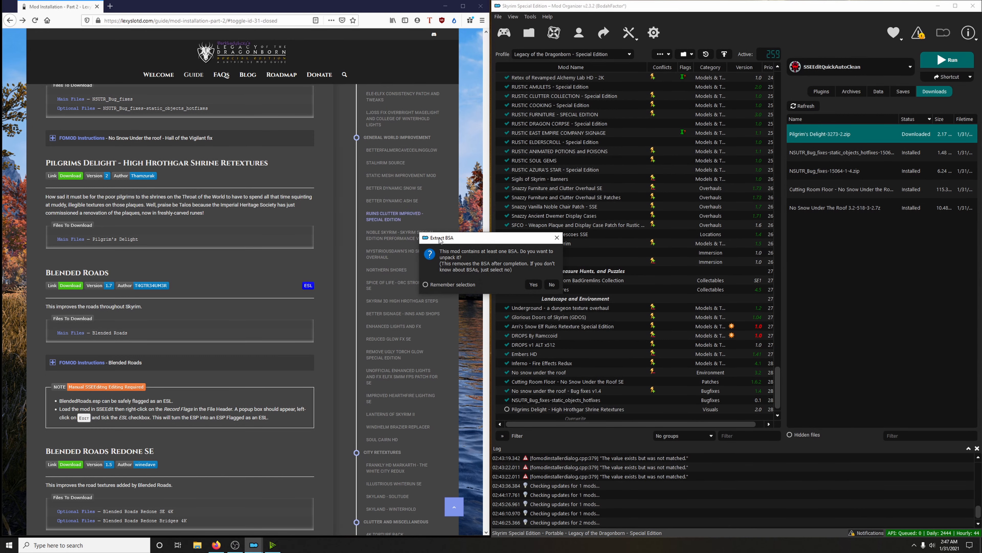
left_click(552, 283)
scroll(539, 407, "down", 1)
left_click(507, 400)
Download the Blended Roads version 1.7 main file from its Nexus Mods files page through the mod manager.
scroll(241, 274, "down", 2)
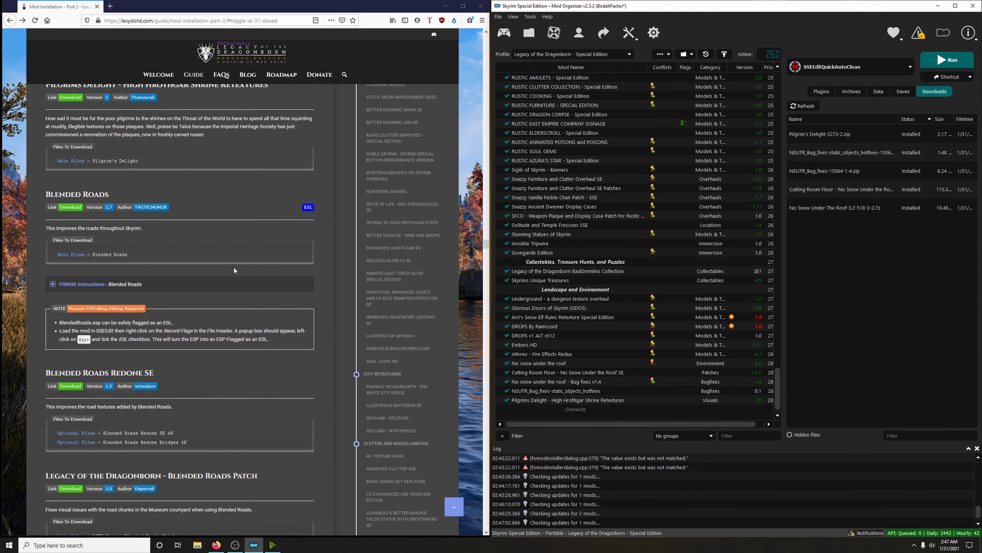
left_click(77, 208)
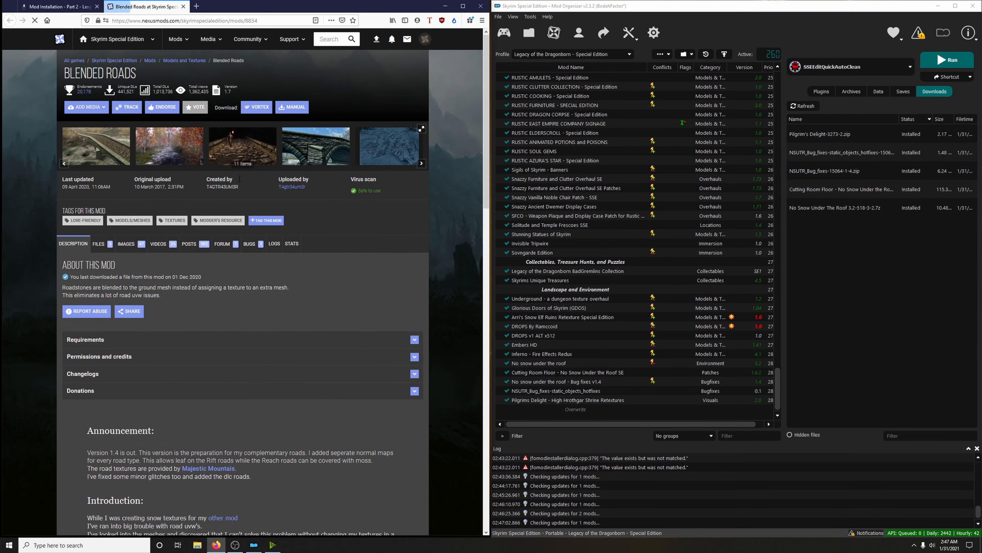
left_click(100, 251)
scroll(128, 261, "down", 2)
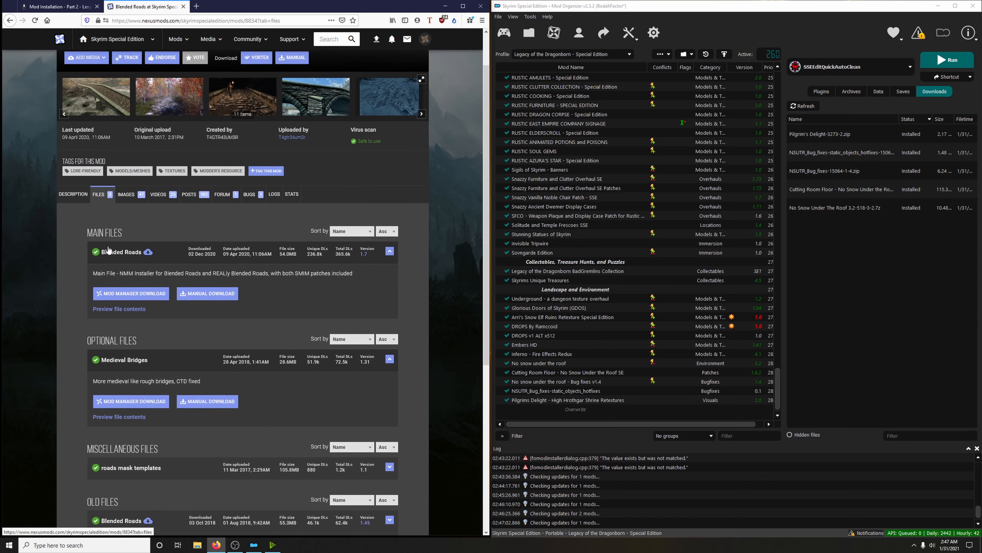
left_click(154, 270)
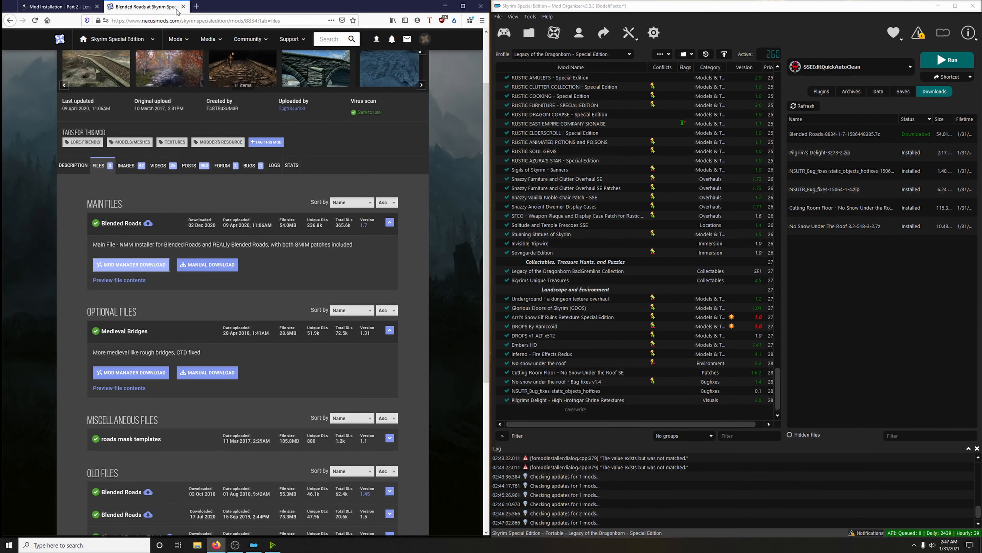
Return to the guide and expand the FOMOD instructions for Blended Roads.
left_click(183, 7)
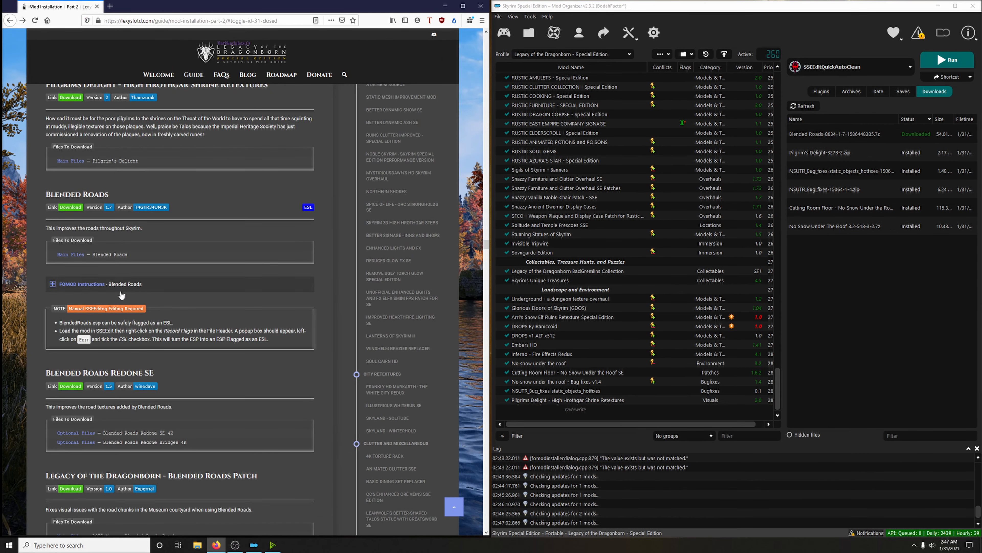
left_click(86, 284)
scroll(86, 284, "down", 3)
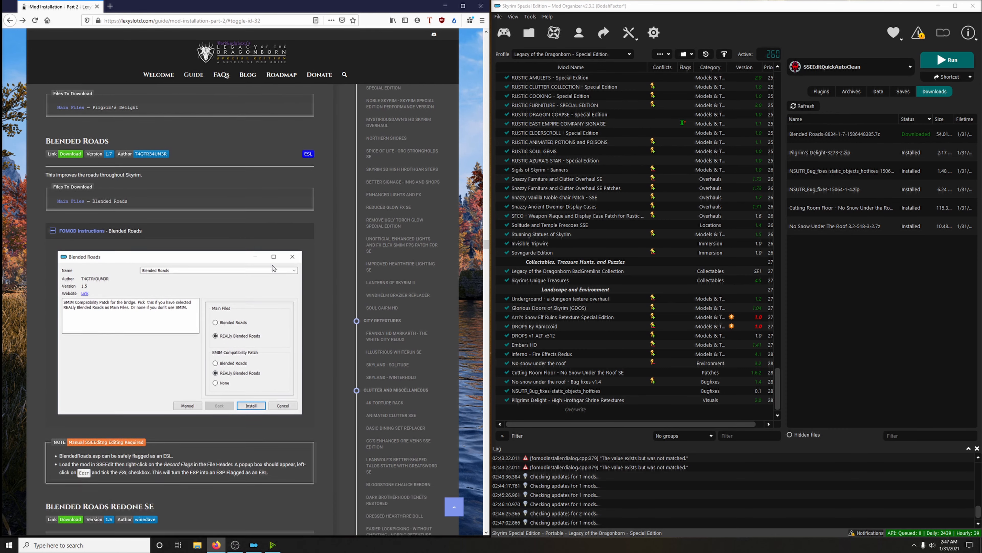
Install Blended Roads with REALly Blended Roads as both main file and SMIM compatibility patch, and enable it in the mod list.
double_click(811, 133)
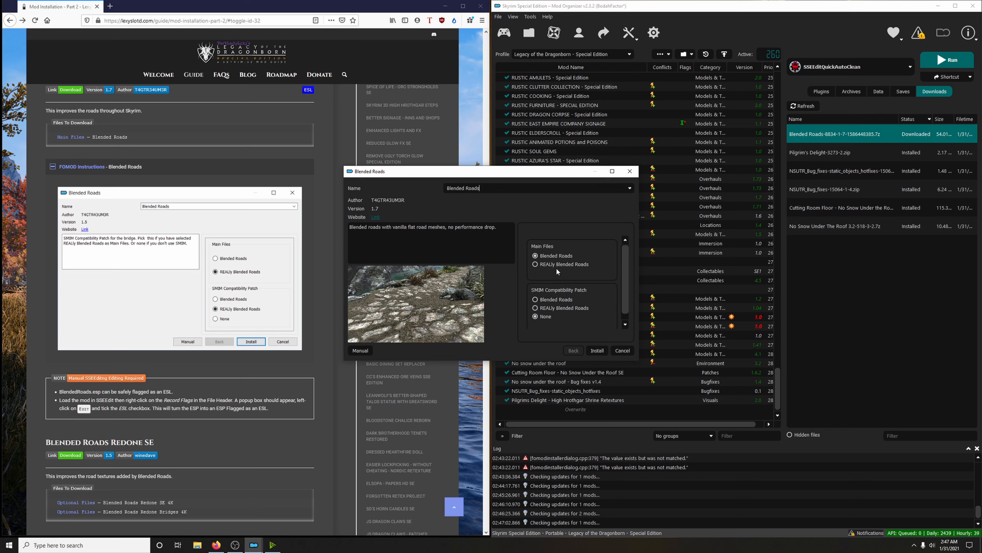
mouse_move(554, 267)
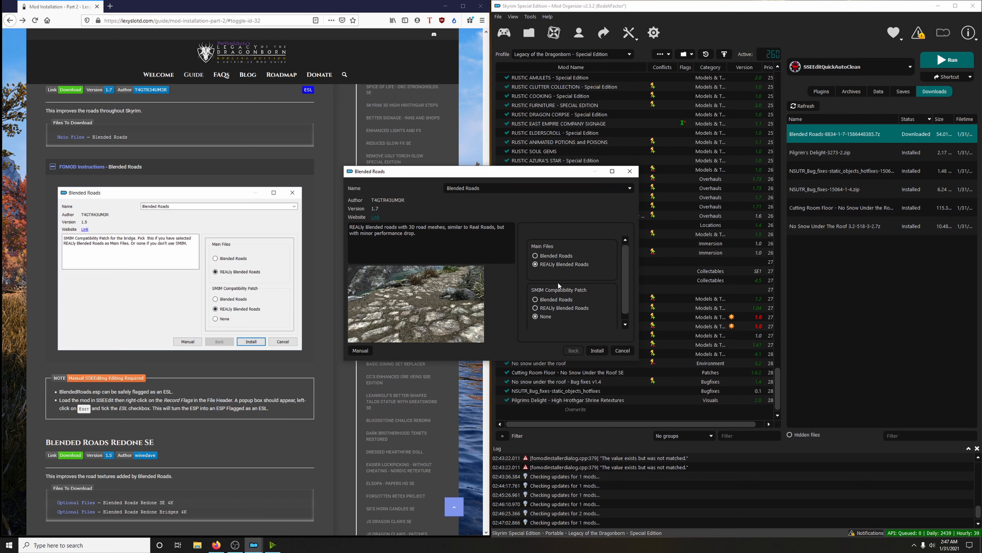
mouse_move(601, 296)
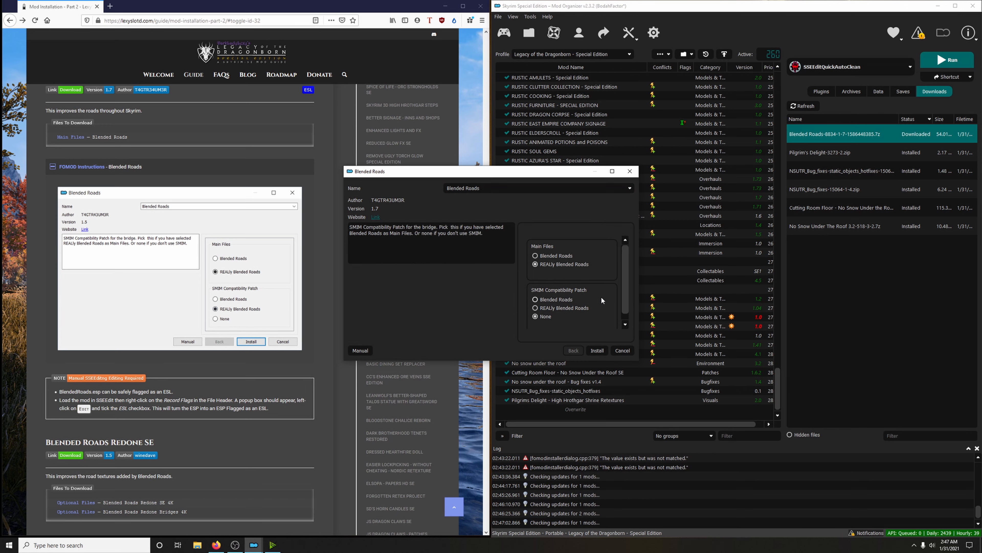
left_click(558, 308)
left_click(596, 350)
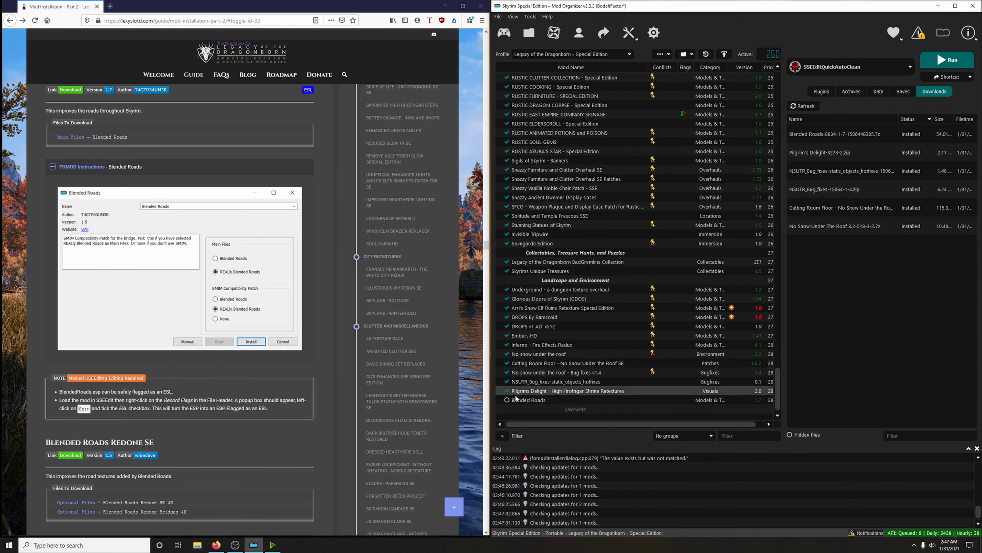
left_click(507, 399)
Run SSEEdit from Mod Organizer and load only BlendedRoads.esp from the module selection.
scroll(172, 337, "down", 2)
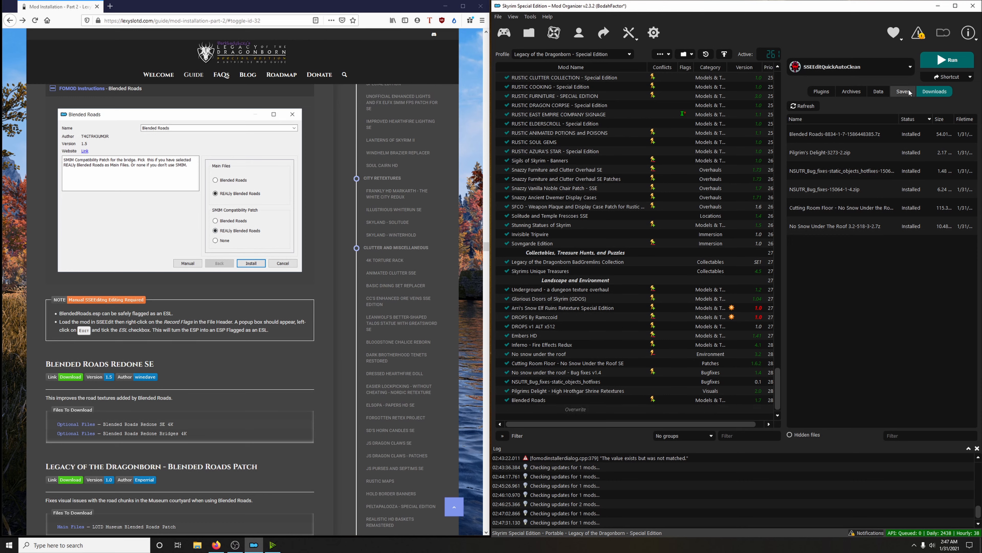
left_click(856, 70)
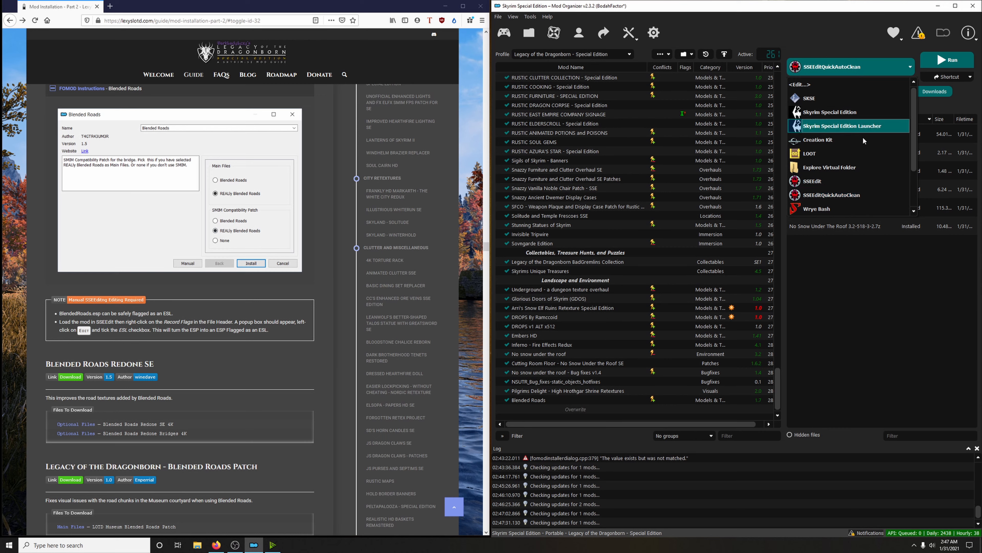
left_click(829, 181)
left_click(942, 62)
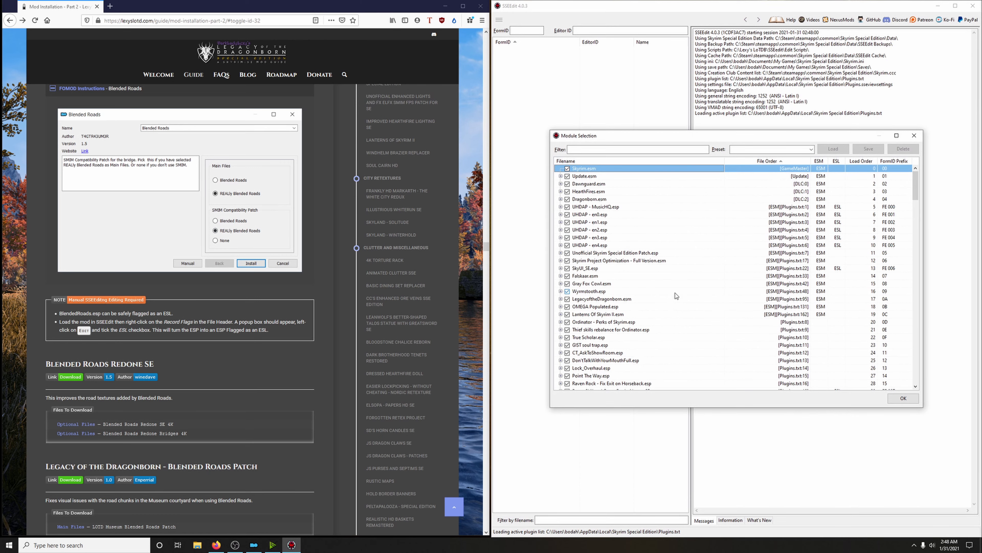
left_click(675, 293)
right_click(675, 292)
left_click(721, 307)
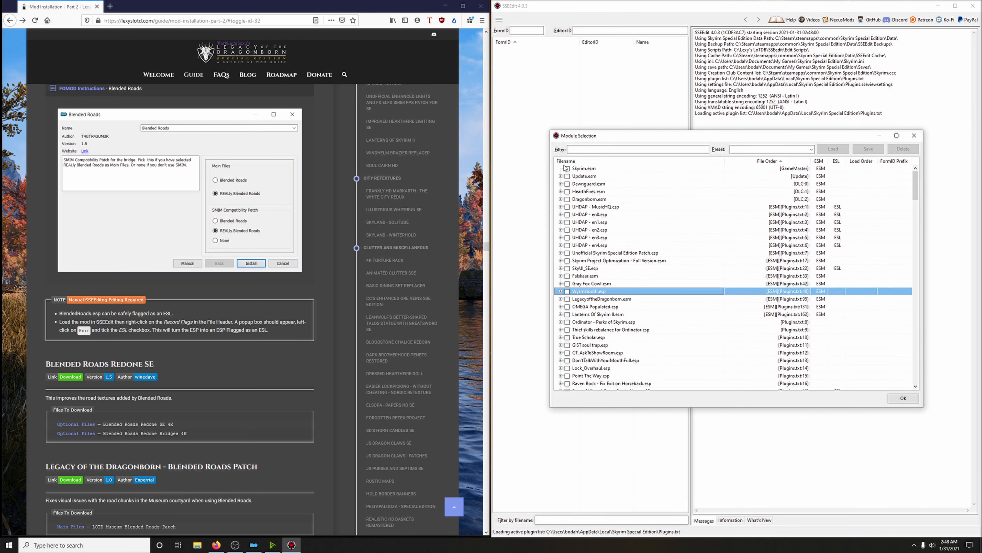
left_click_drag(916, 177, 916, 370)
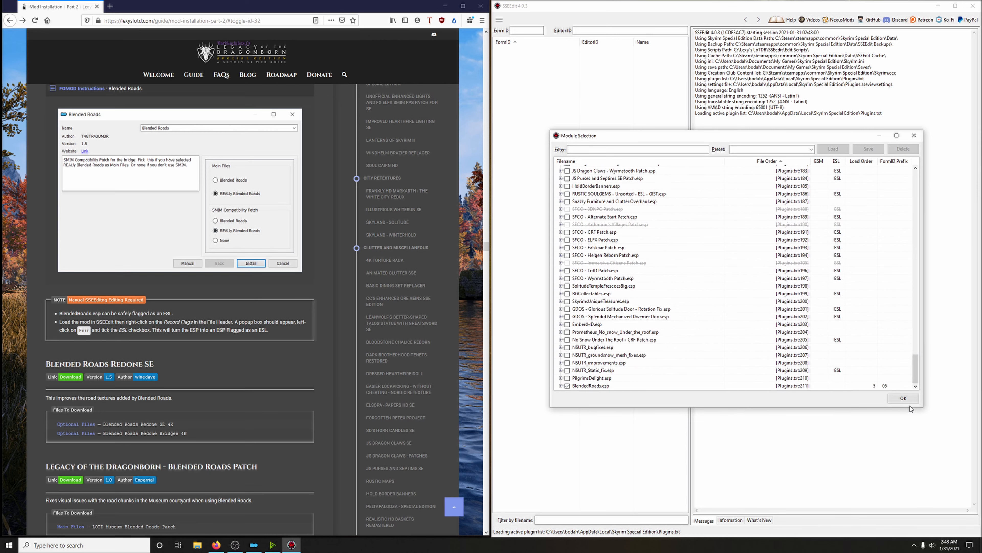
left_click(903, 398)
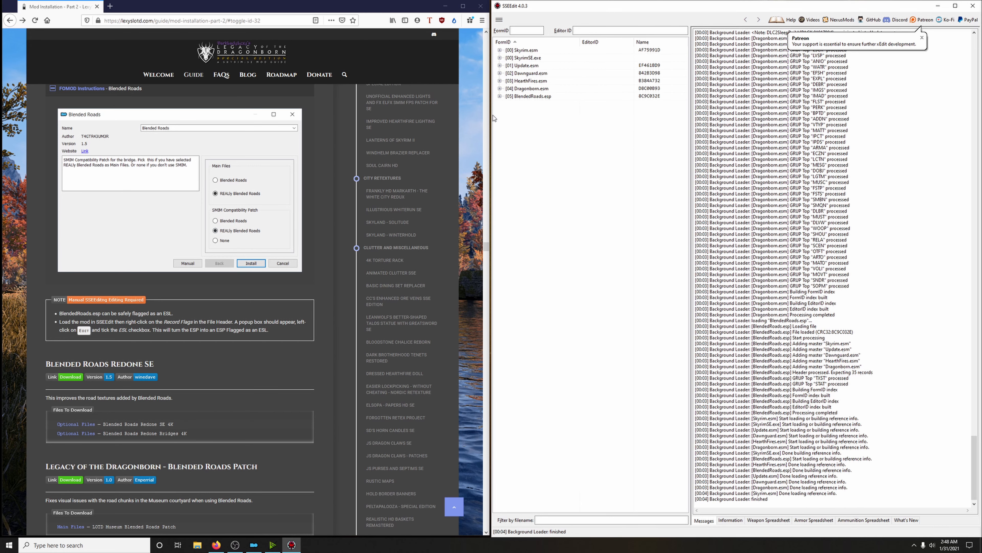
Flag BlendedRoads.esp as ESL in its file header's record flags, then close SSEEdit and save the plugin.
left_click(499, 97)
left_click(519, 105)
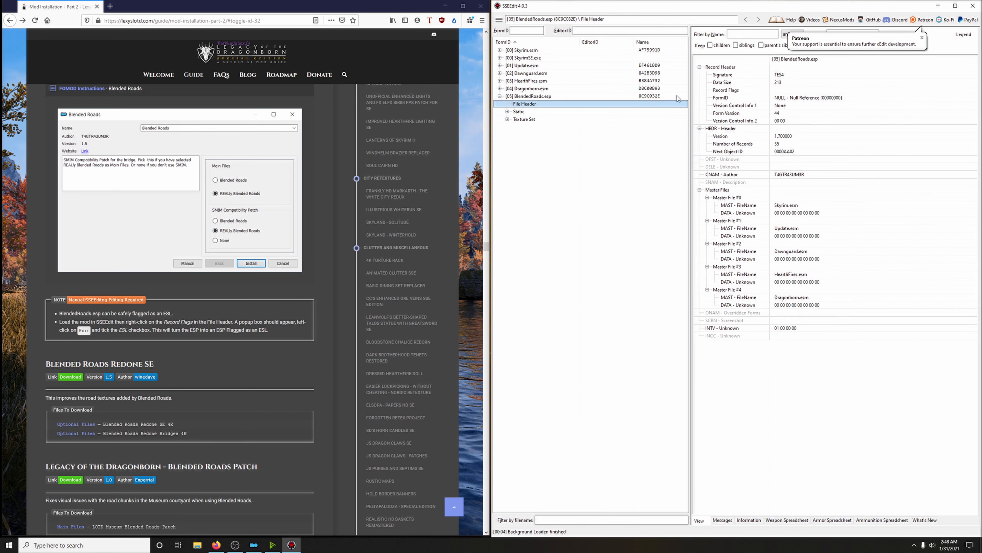
right_click(769, 90)
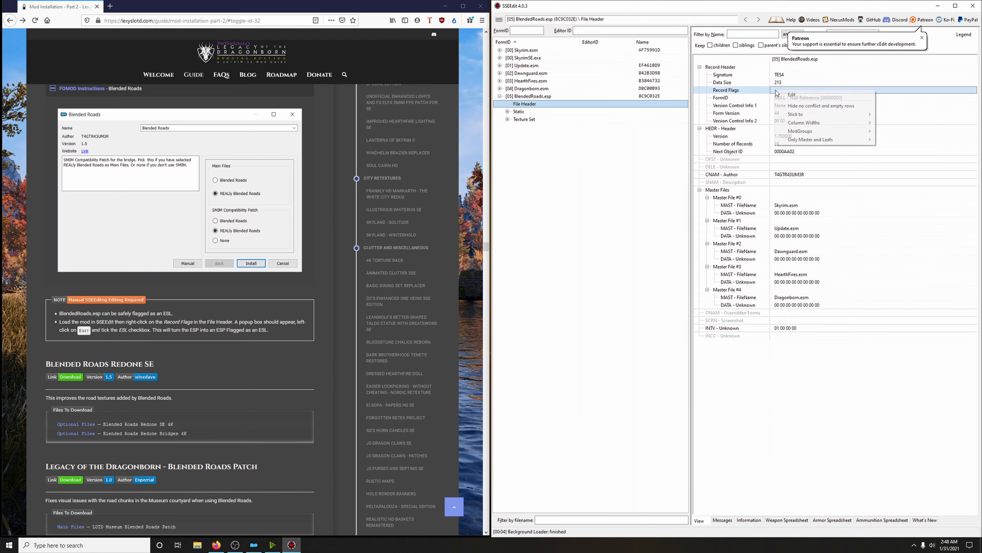
left_click(810, 97)
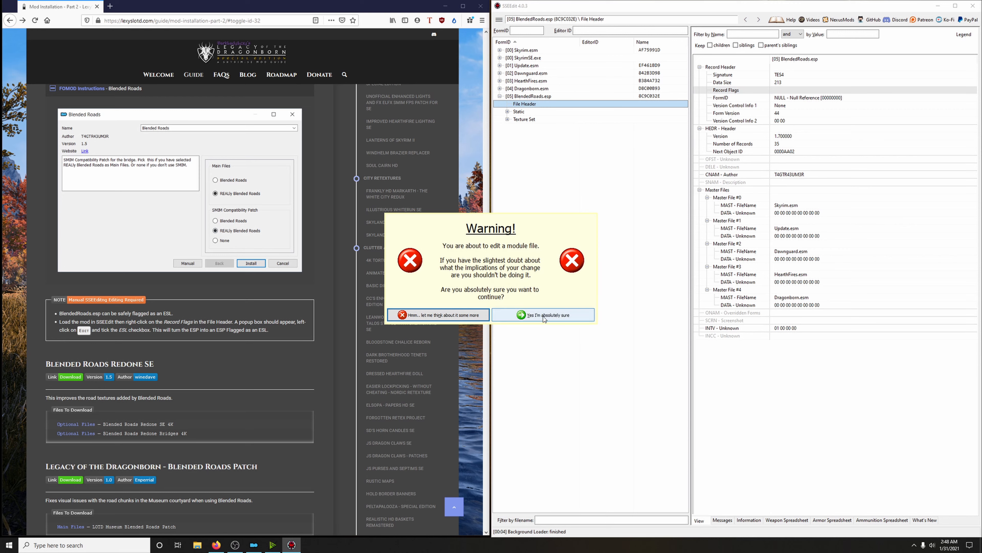
left_click(543, 315)
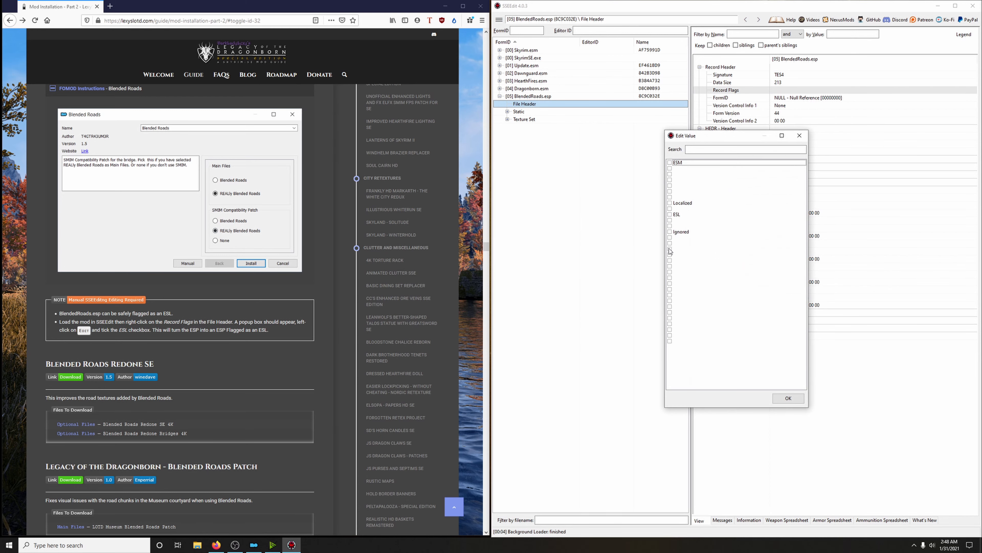
left_click(670, 215)
left_click(789, 399)
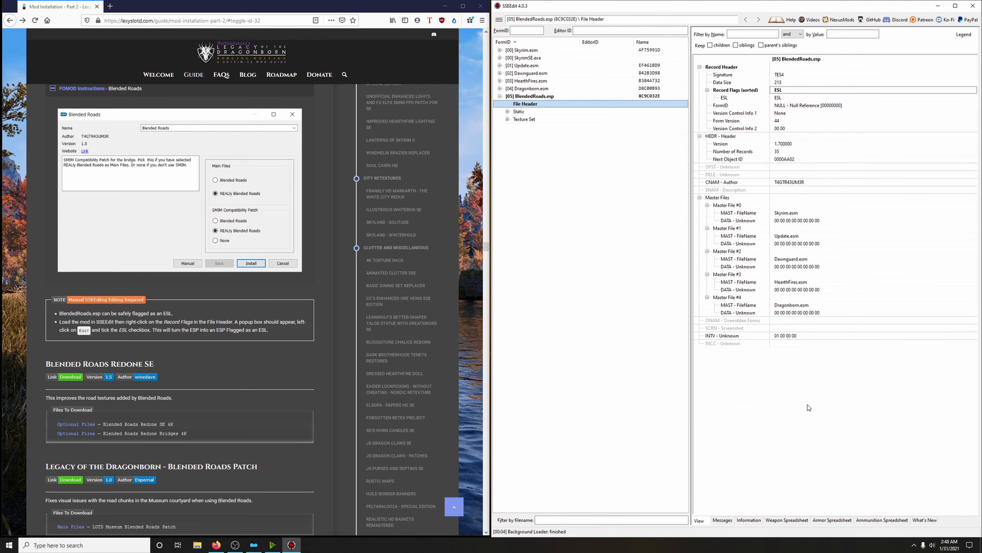
left_click(972, 5)
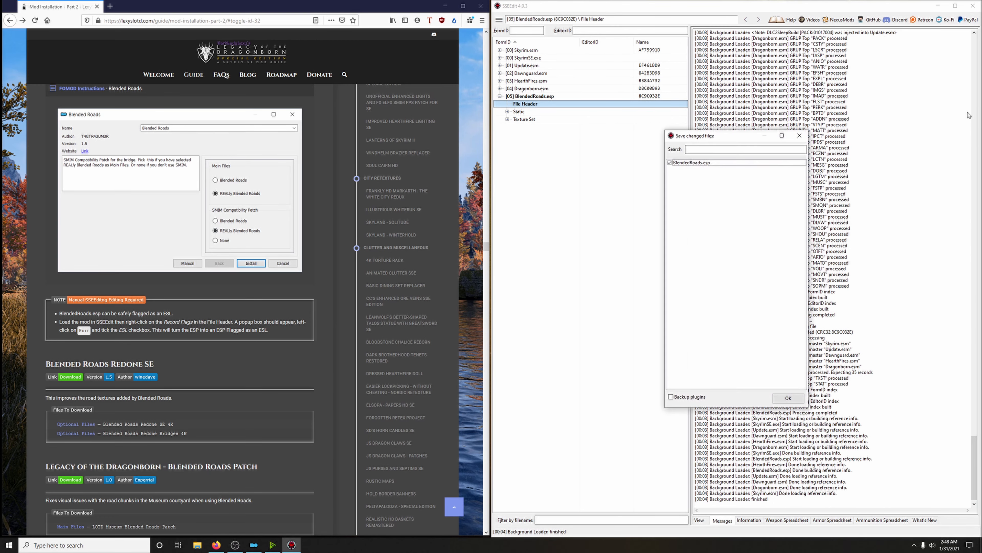
left_click(789, 403)
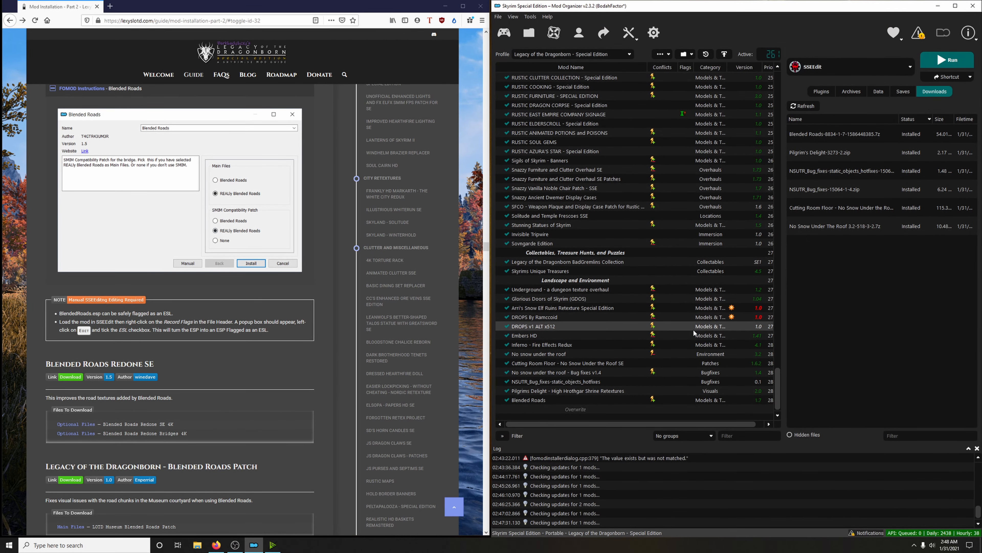
Delete all installed downloads from the download list and from disk.
right_click(821, 189)
left_click(859, 268)
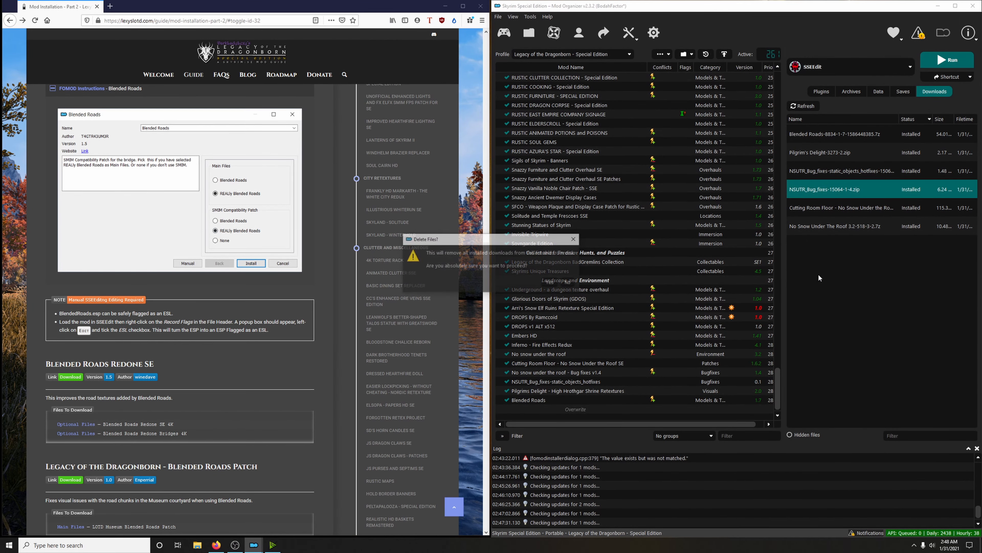
left_click(552, 294)
Open the Blended Roads Redone SE files page from the guide and download the optional Blended Roads Redone Bridges 4K file through the mod manager.
scroll(332, 309, "down", 3)
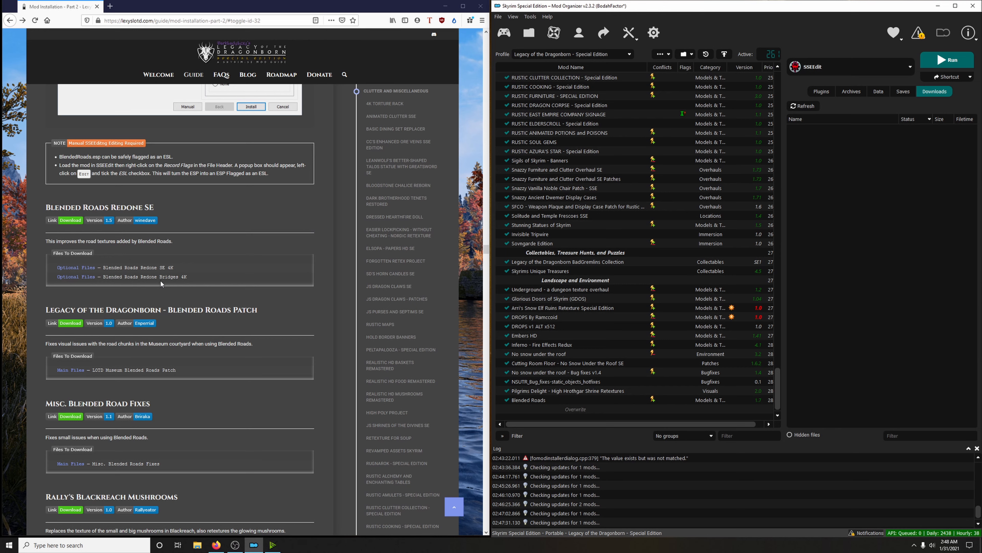
left_click(70, 221)
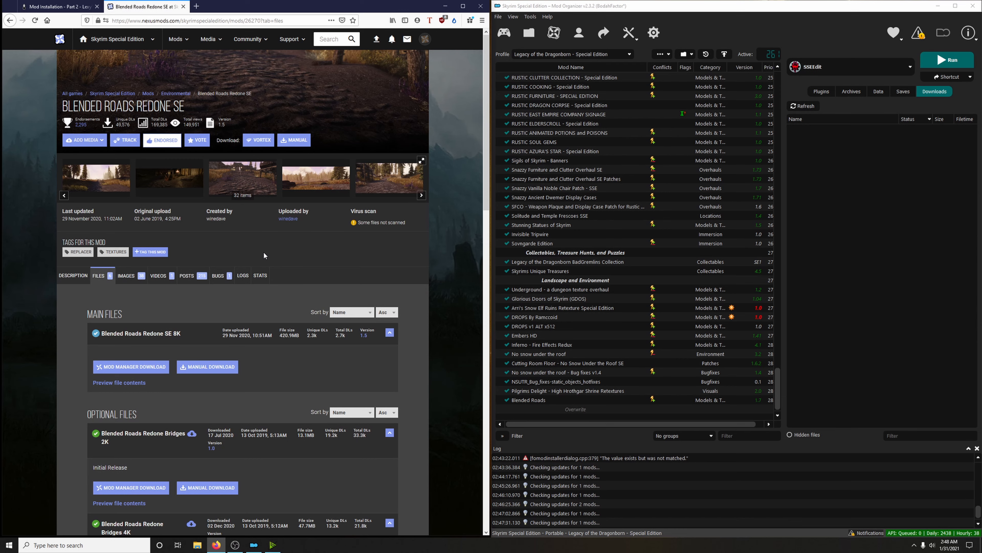
scroll(267, 254, "down", 5)
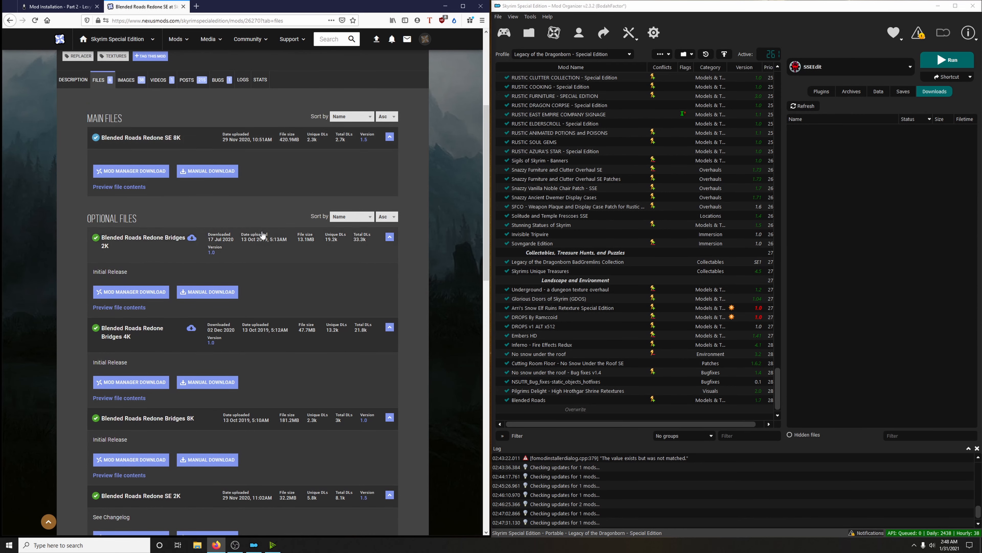
scroll(263, 234, "down", 3)
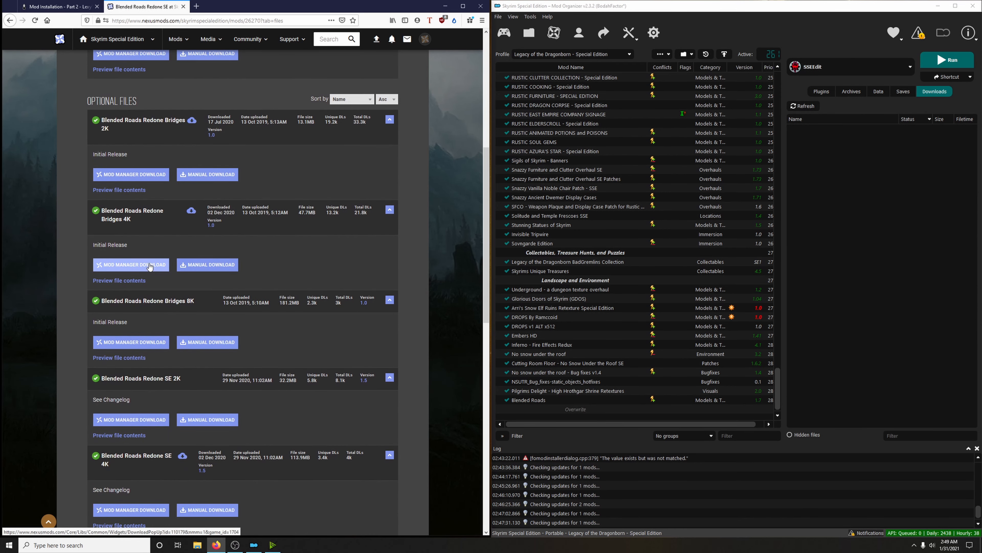
left_click(144, 265)
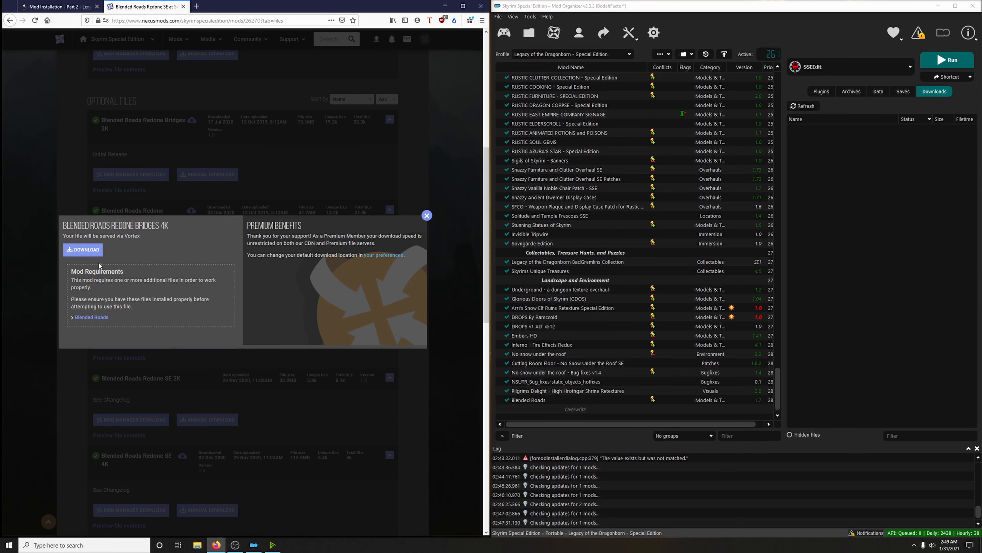
left_click(95, 252)
left_click(427, 215)
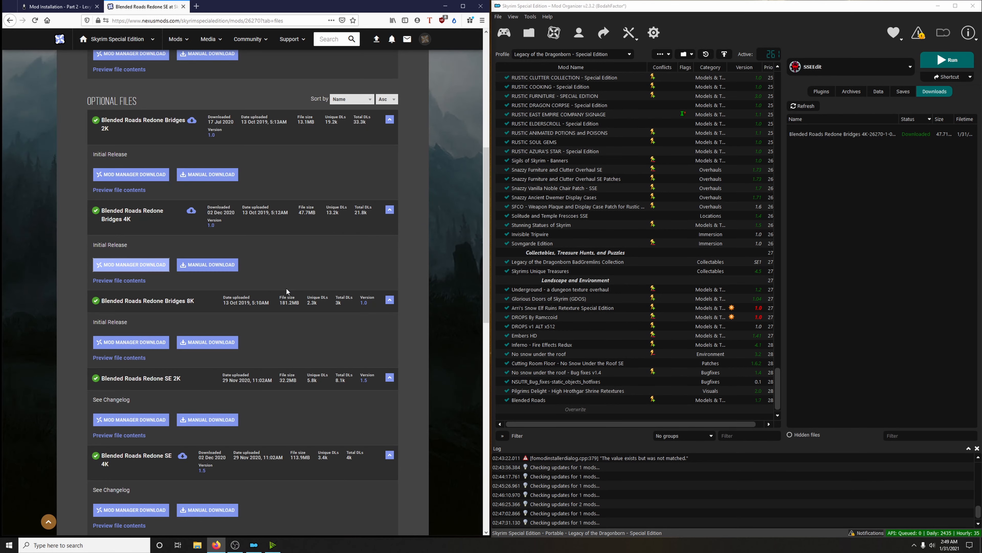
Download the optional Blended Roads Redone SE 4K file through the mod manager and return to the guide.
scroll(287, 288, "down", 2)
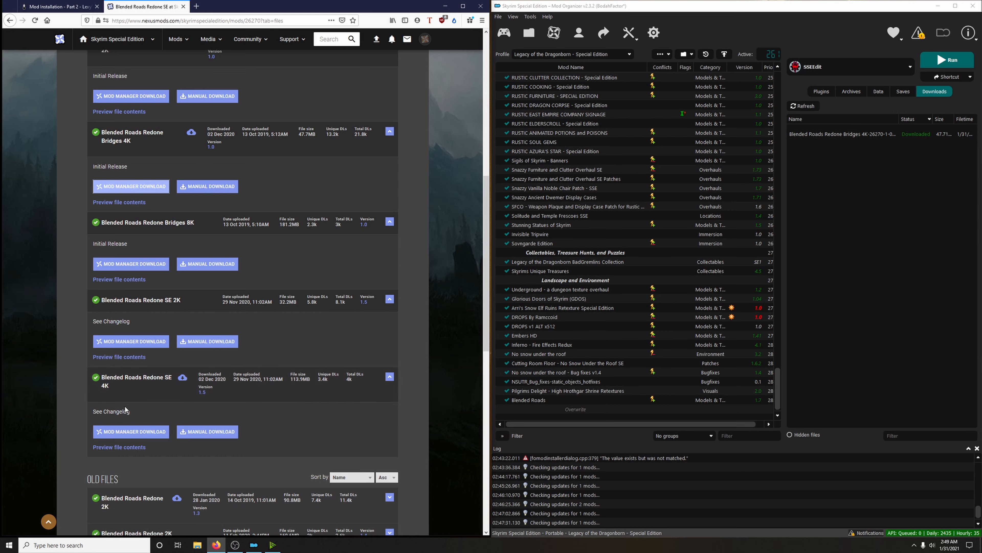
left_click(126, 432)
left_click(83, 249)
left_click(183, 7)
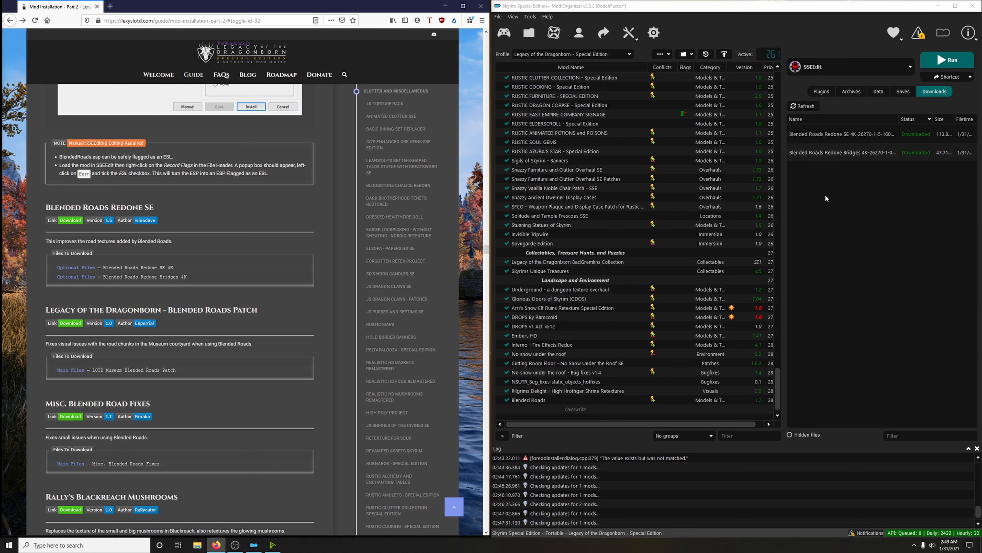
Install the Blended Roads Redone SE 4K download under the name Blended Roads Redone SE.
left_click(817, 135)
double_click(817, 135)
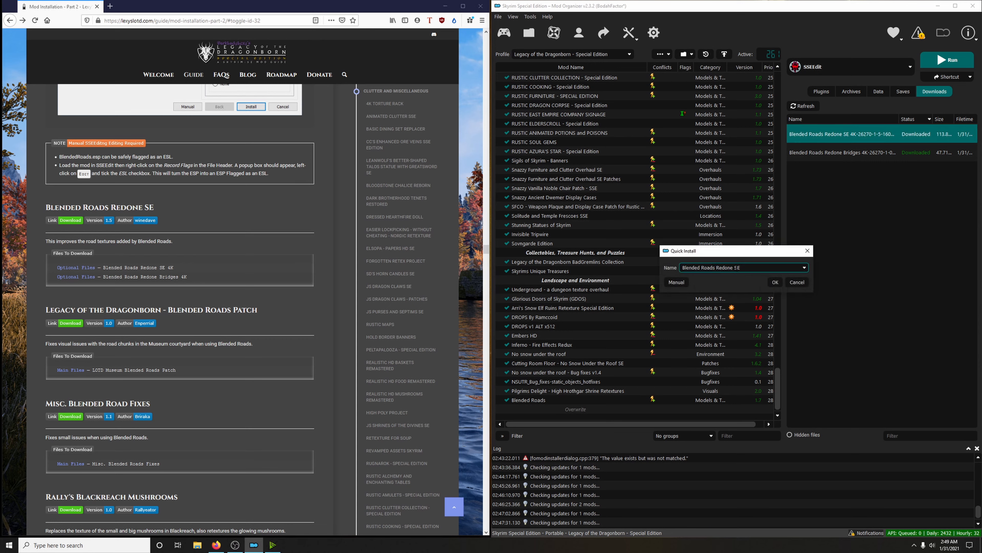
left_click(776, 282)
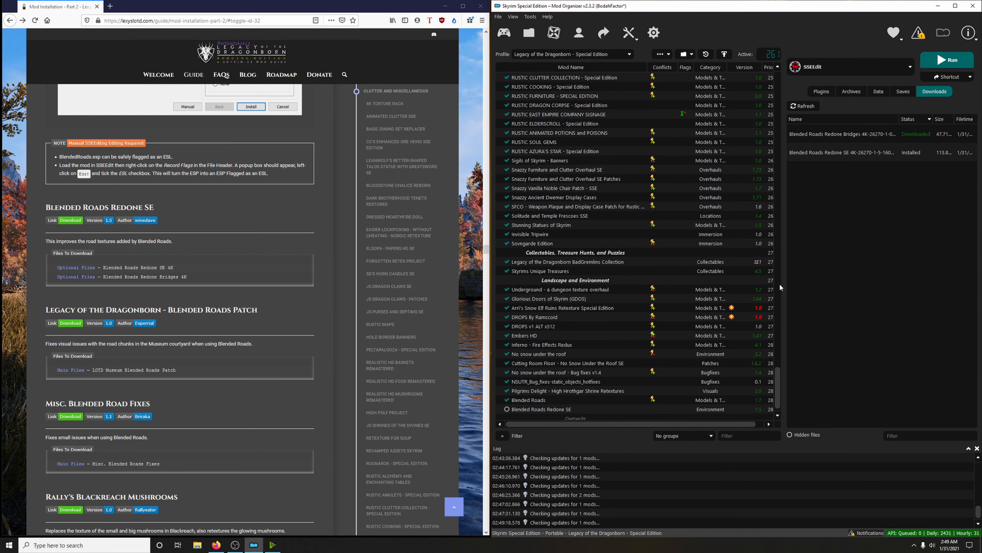
double_click(811, 153)
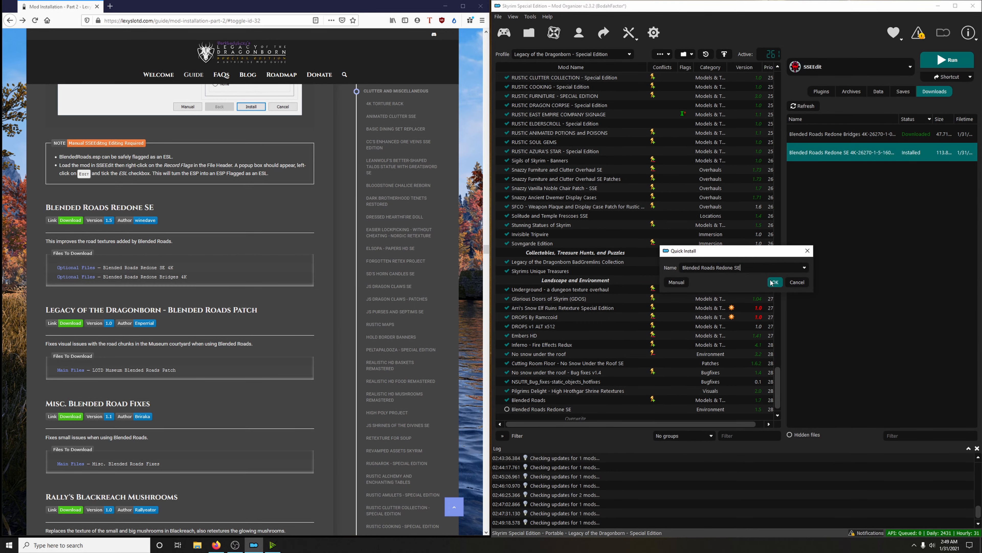
left_click(804, 268)
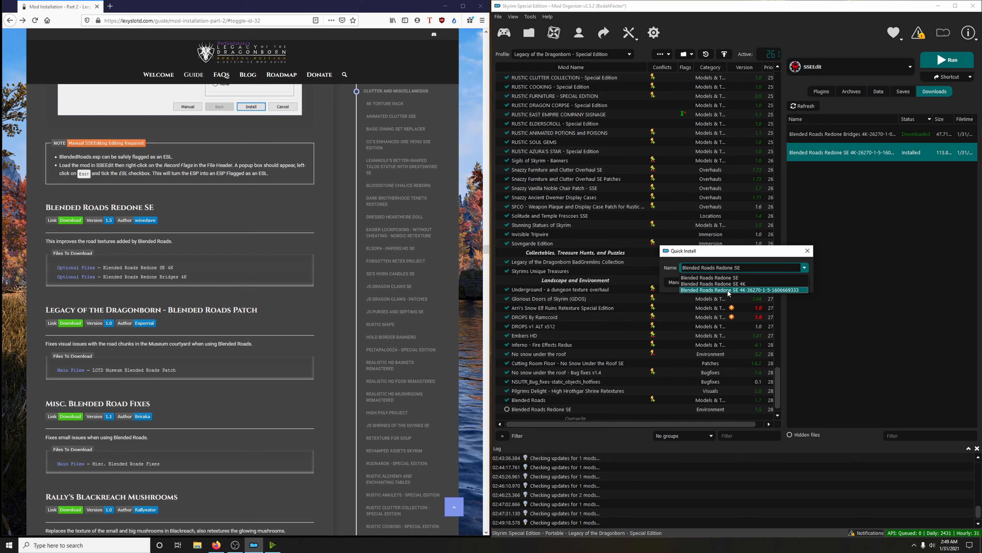
left_click(807, 251)
left_click(808, 252)
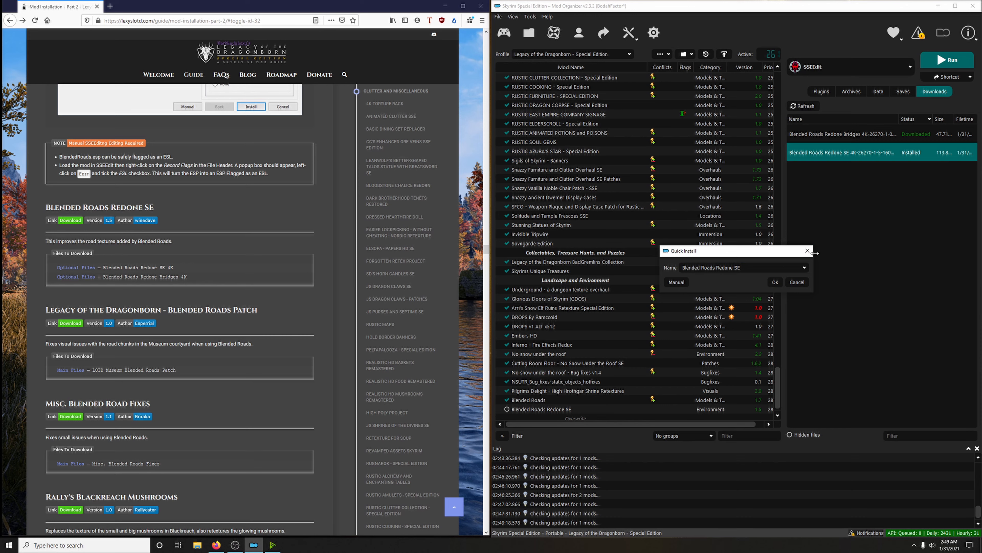
Install the Bridges 4K download under the name Blended Roads Redone Bridges 4K and enable both Blended Roads Redone mods.
double_click(846, 135)
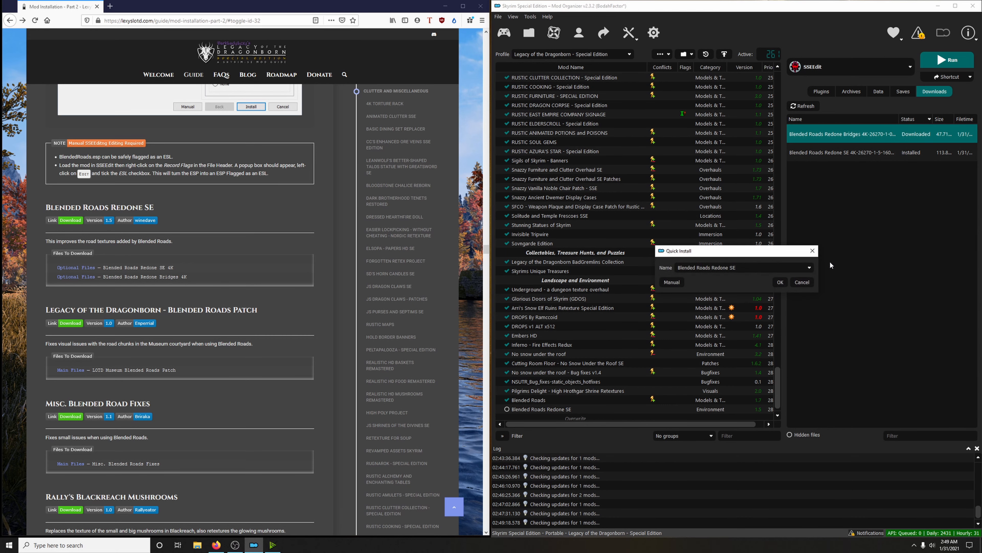
left_click(809, 270)
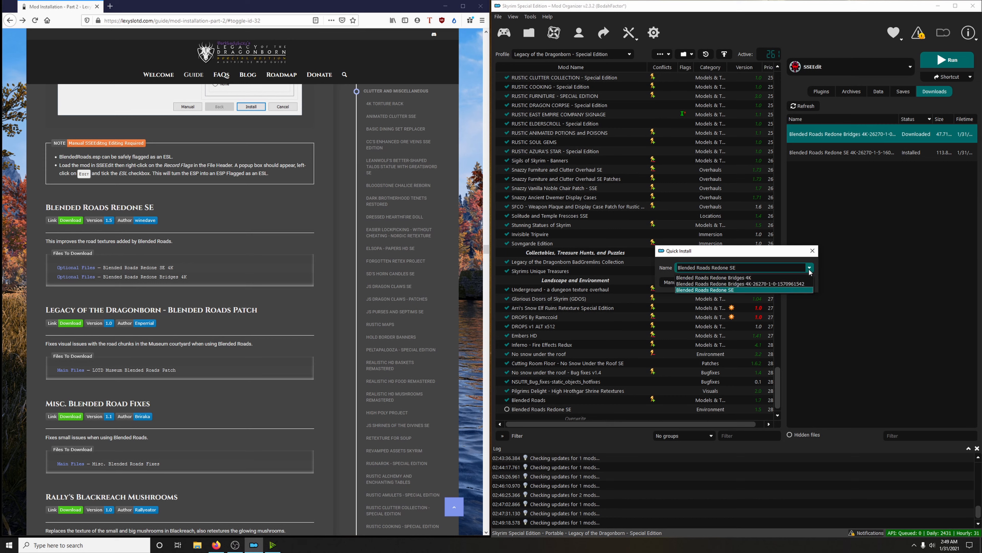
left_click(739, 279)
left_click(778, 283)
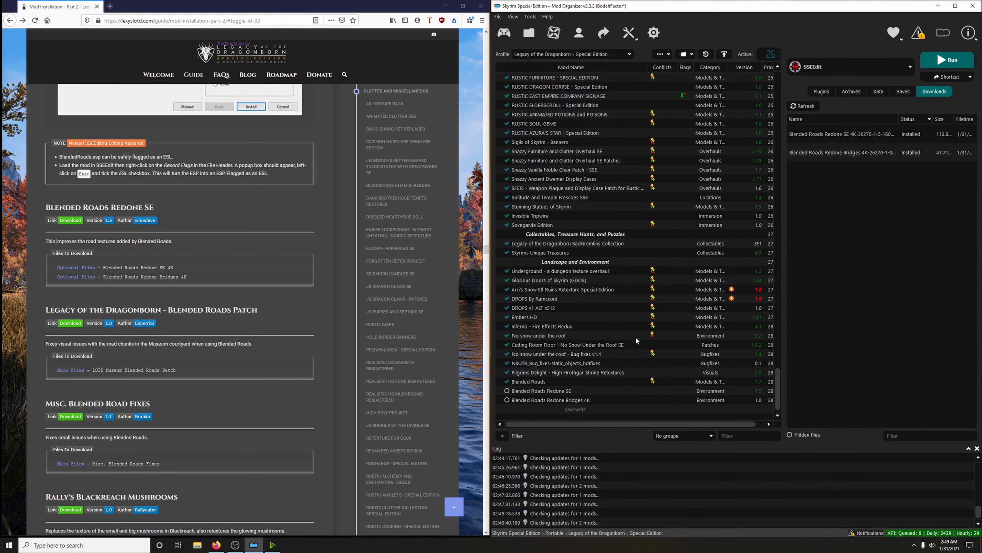
left_click(506, 391)
left_click(506, 400)
Remove all installed Blended Roads Redone downloads from the download list and from disk.
right_click(841, 154)
left_click(865, 223)
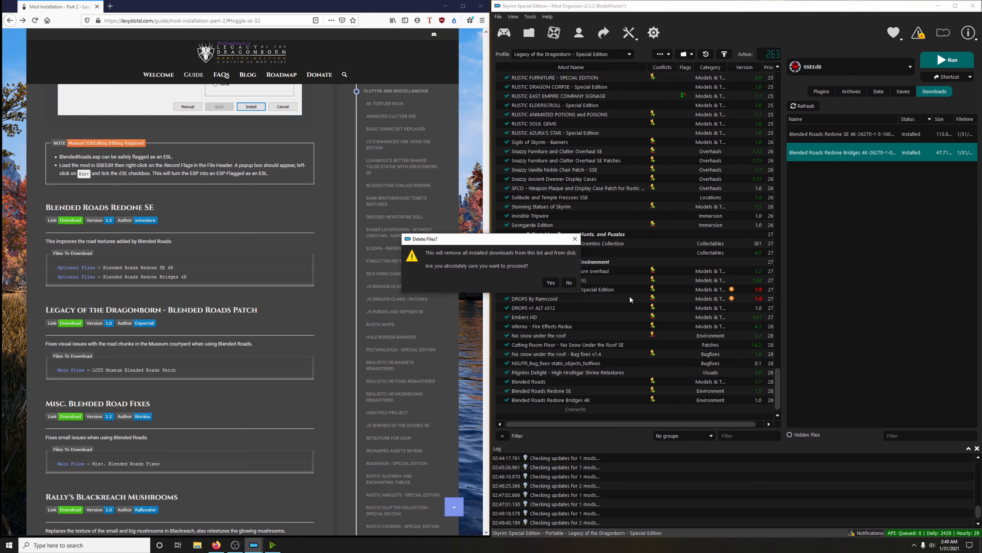
left_click(551, 283)
Download the LOTD Museum Blended Roads Patch main file through the mod manager from the guide's link and return to the guide.
scroll(325, 321, "down", 4)
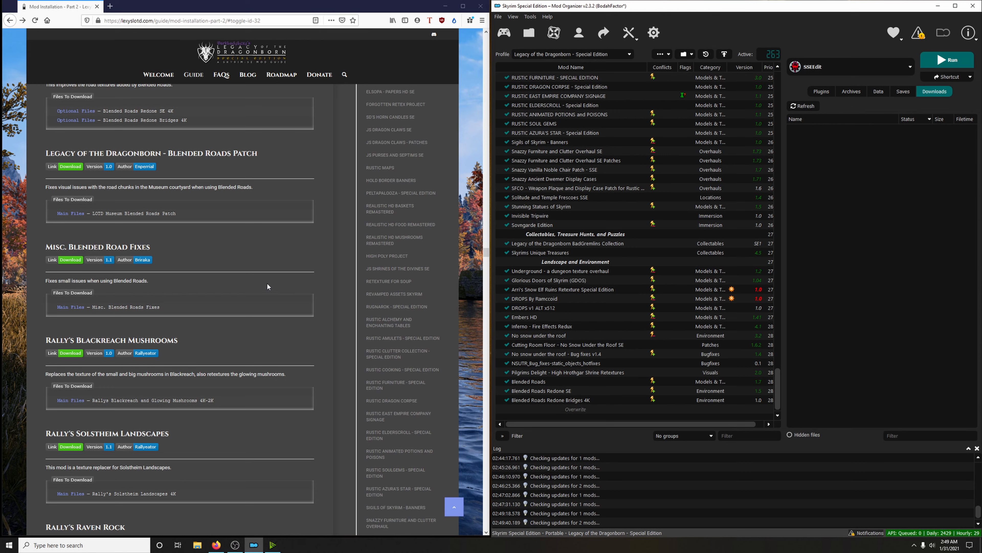
left_click(75, 166)
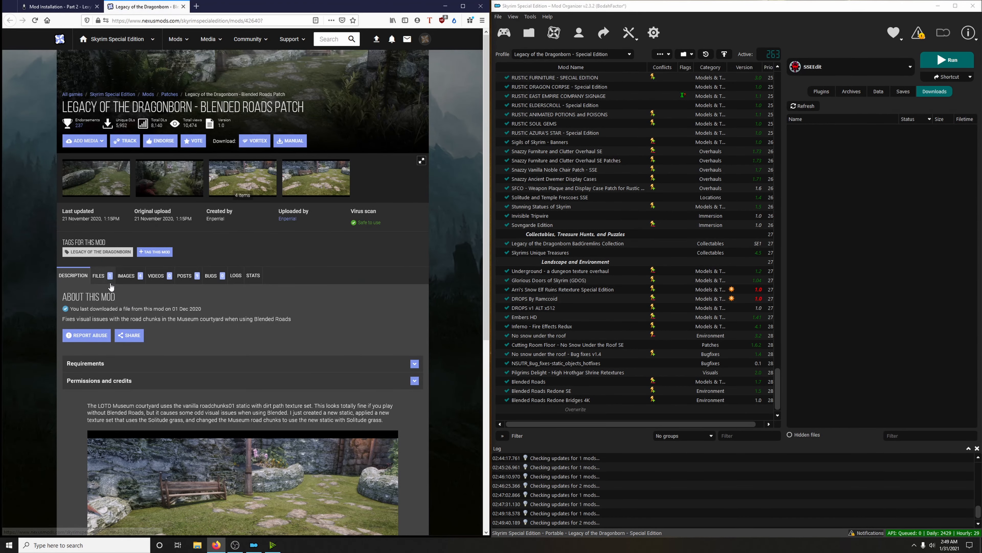
left_click(143, 380)
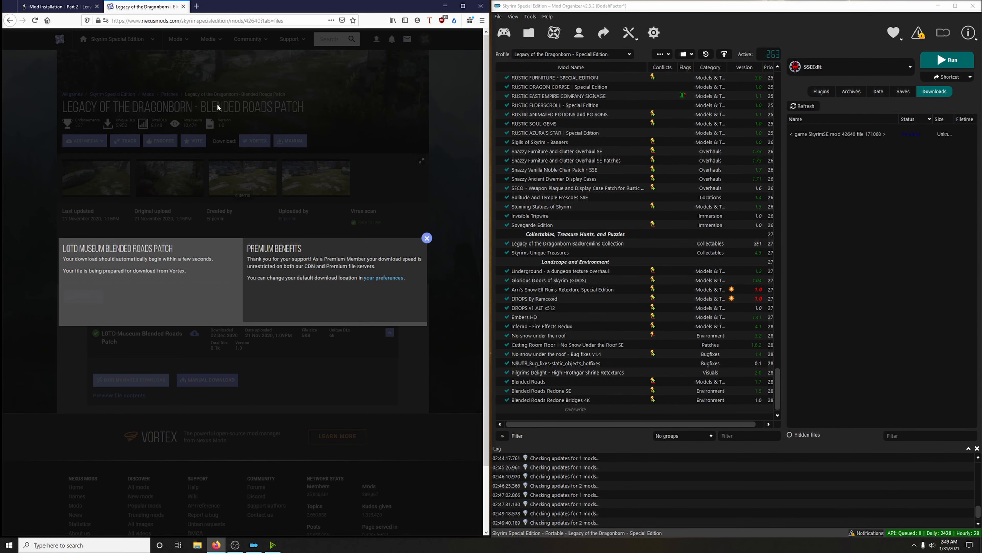
left_click(183, 6)
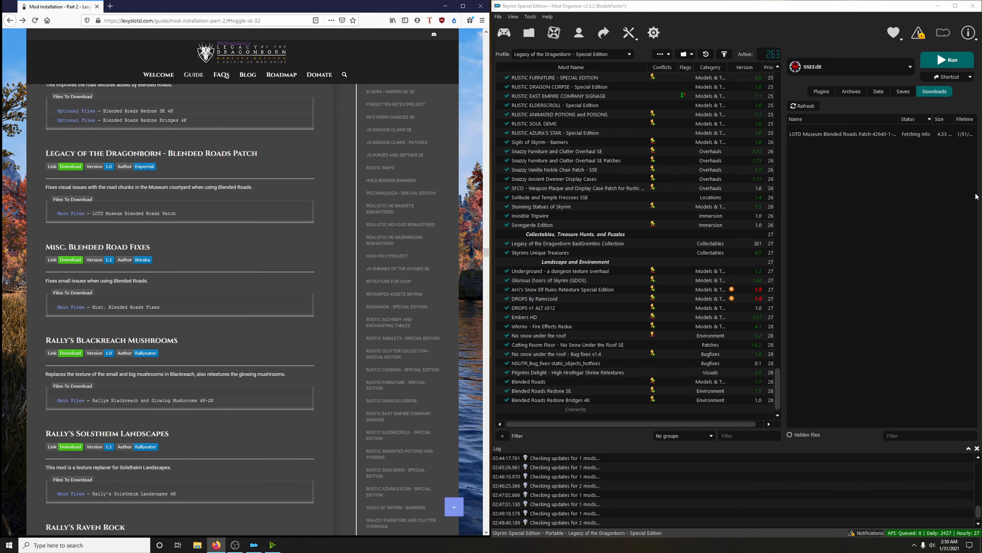
Install the LOTD Museum Blended Roads Patch as Legacy of the Dragonborn - Blended Roads Patch, enable it and endorse it.
double_click(816, 136)
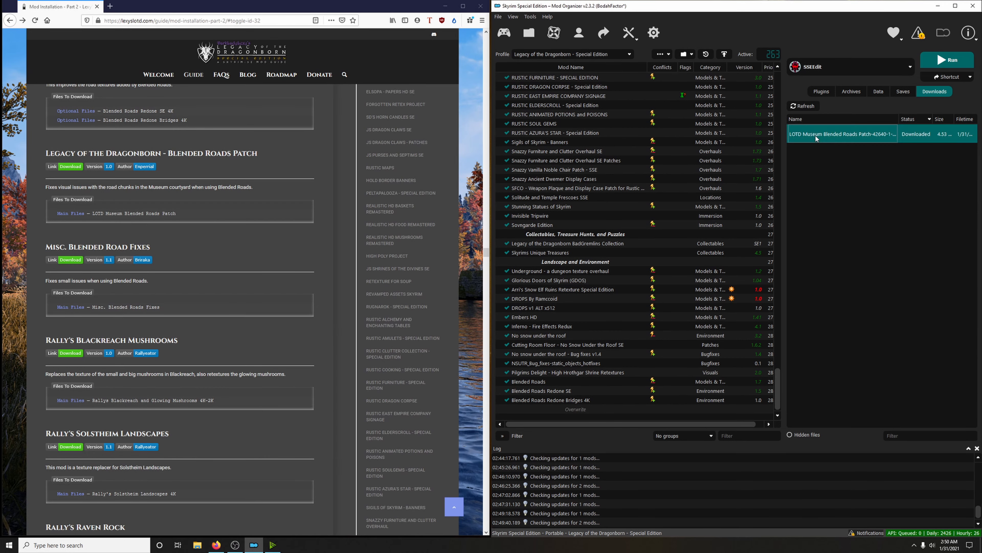
left_click(782, 282)
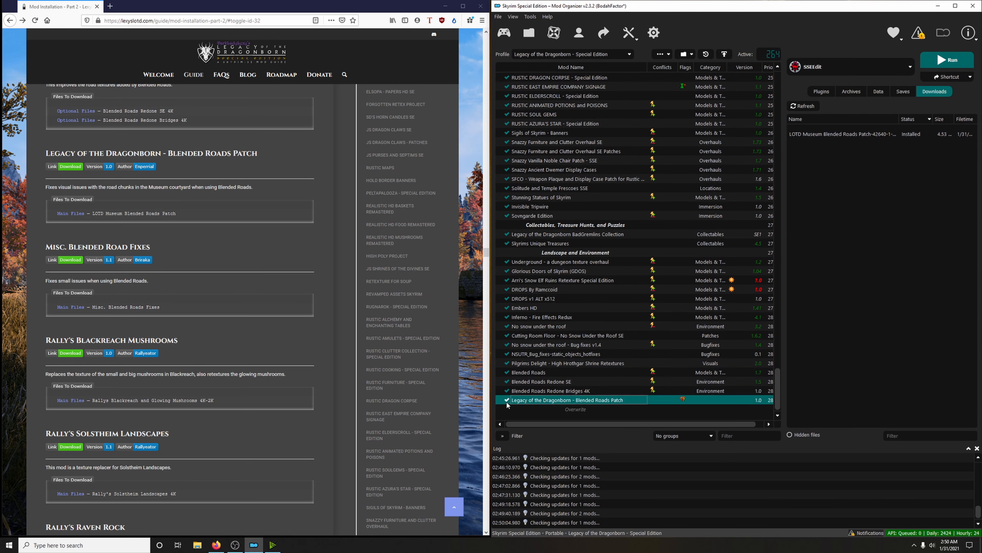
right_click(680, 400)
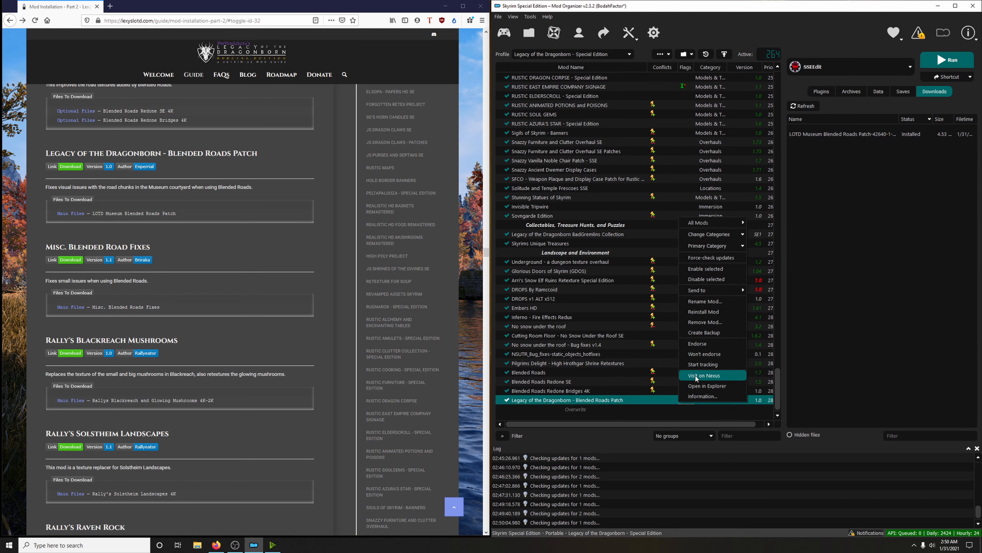
left_click(697, 344)
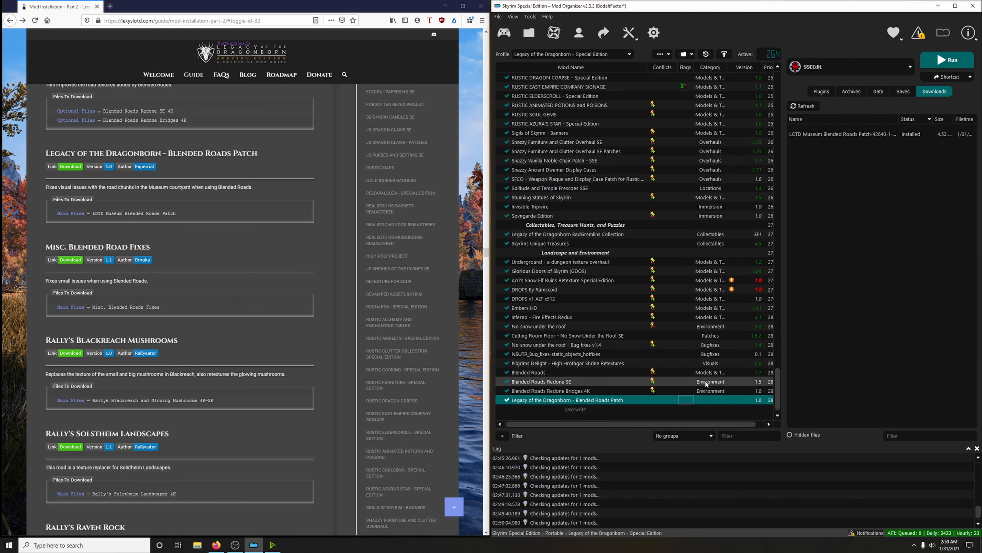
Download the Misc. Blended Roads Fixes main file through the mod manager from the guide's link and return to the guide.
scroll(282, 306, "down", 2)
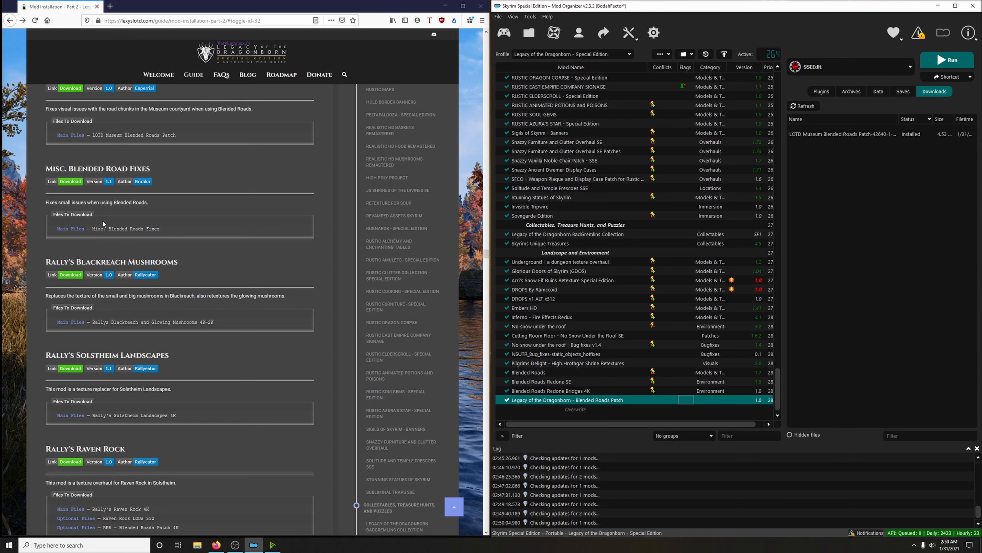
left_click(72, 182)
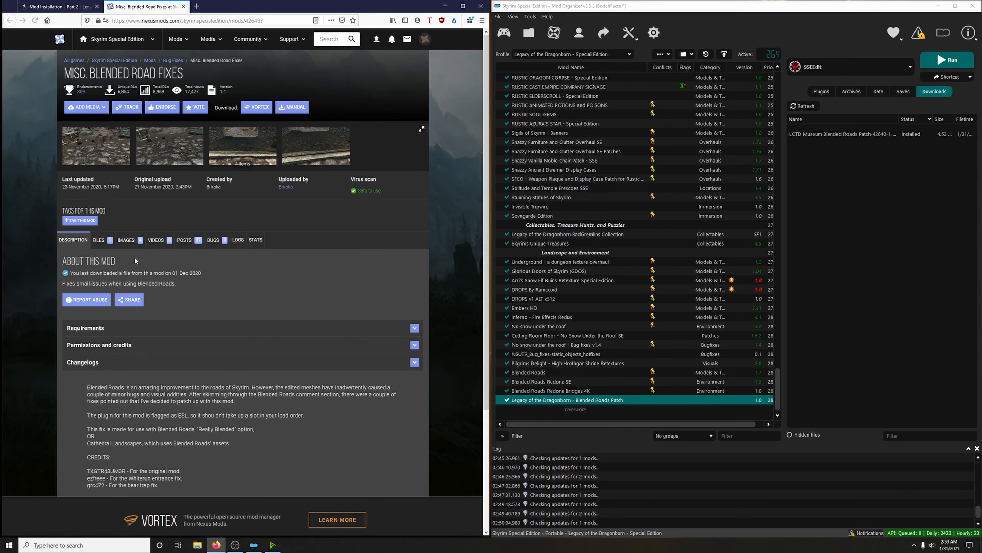
left_click(102, 241)
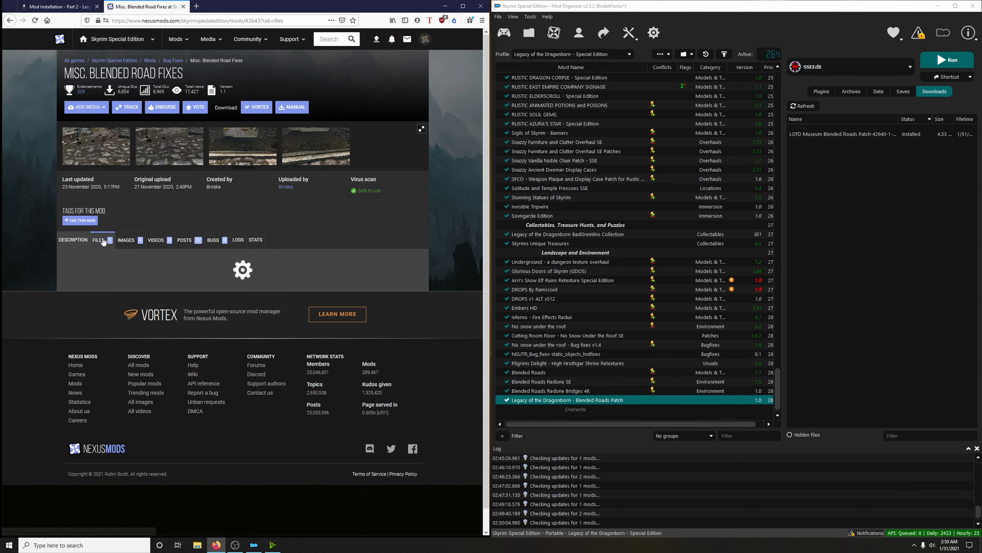
left_click(129, 345)
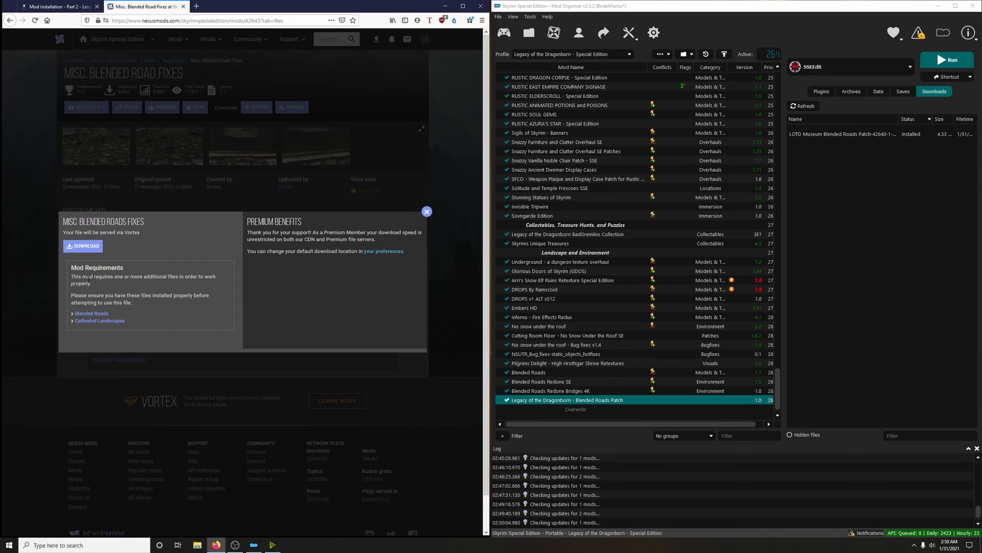
left_click(83, 245)
left_click(184, 6)
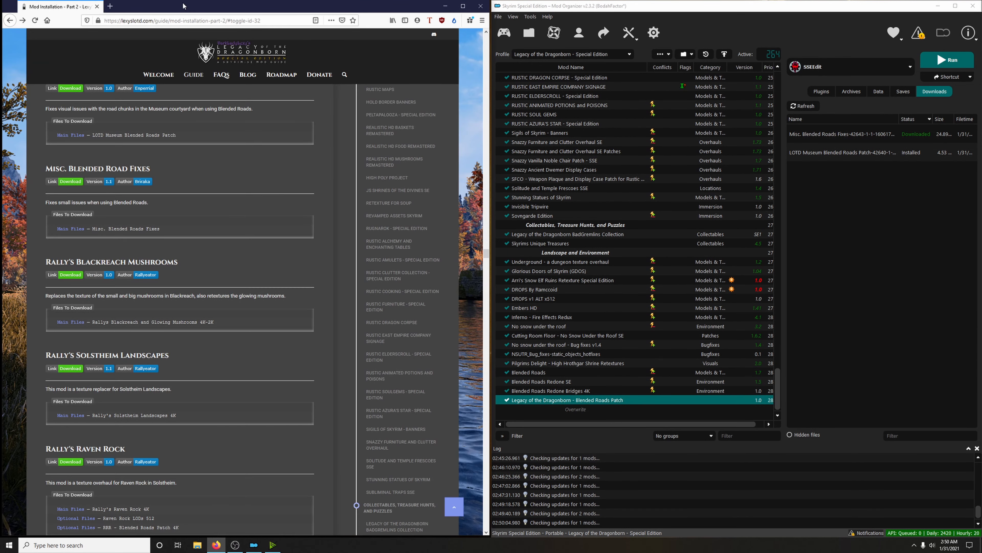
Install the Misc. Blended Roads Fixes download under the name Misc. Blended Road Fixes and enable the mod.
double_click(810, 135)
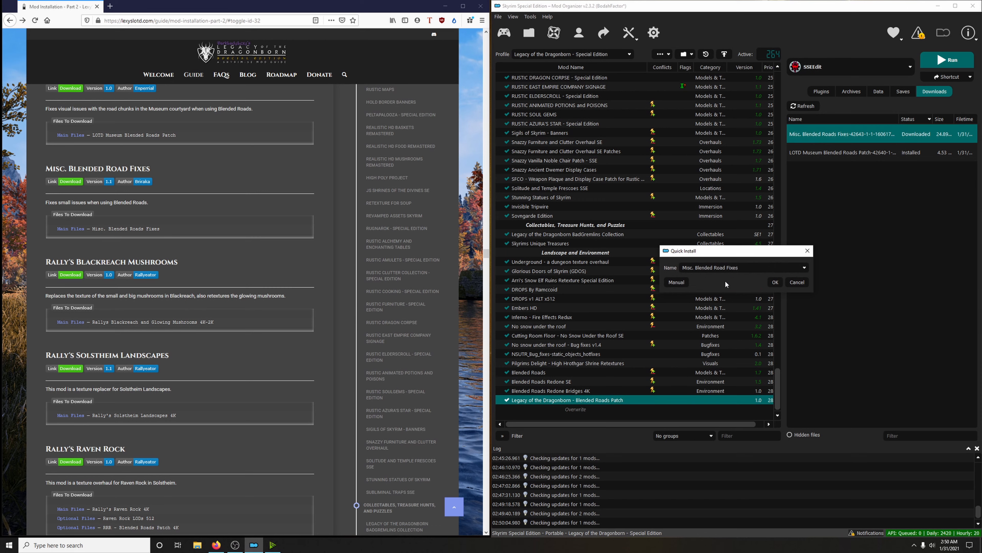
left_click(784, 284)
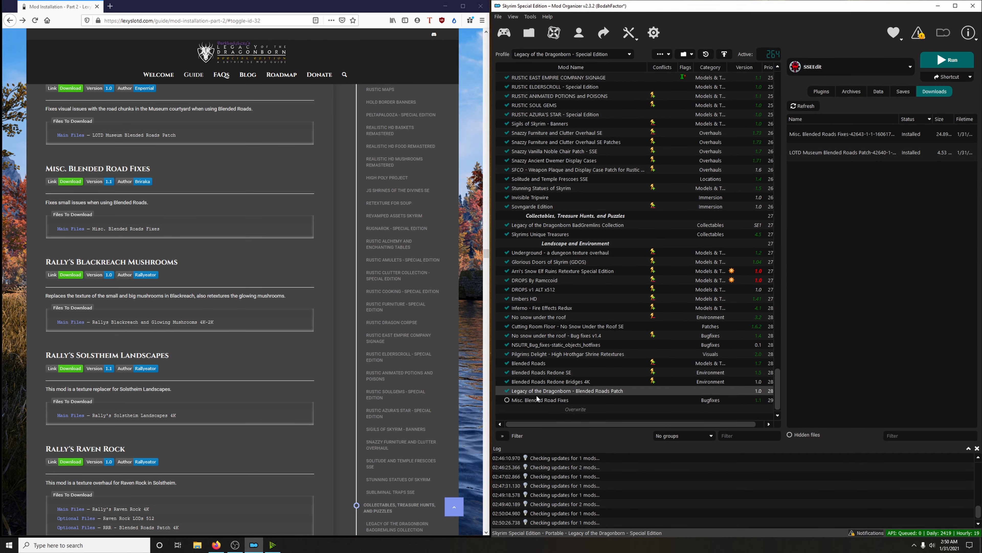
left_click(506, 400)
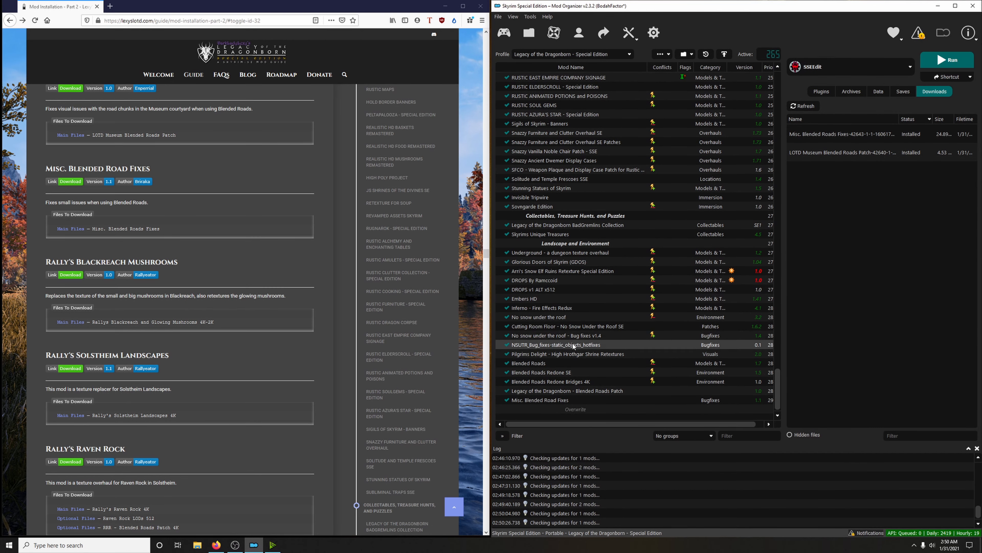
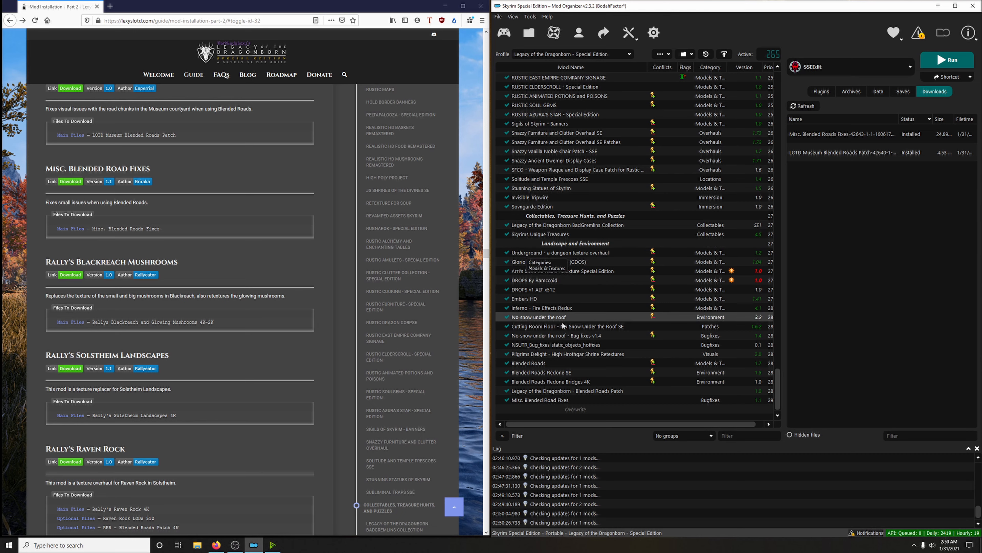
View the Nexus page of Underground - a dungeon texture overhaul from the mod list and return to the guide.
right_click(532, 251)
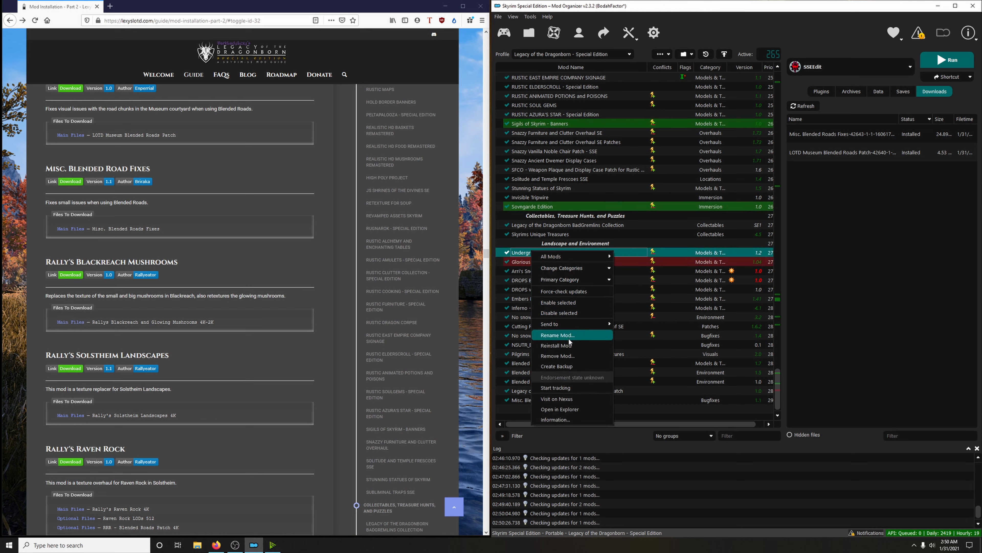
left_click(562, 399)
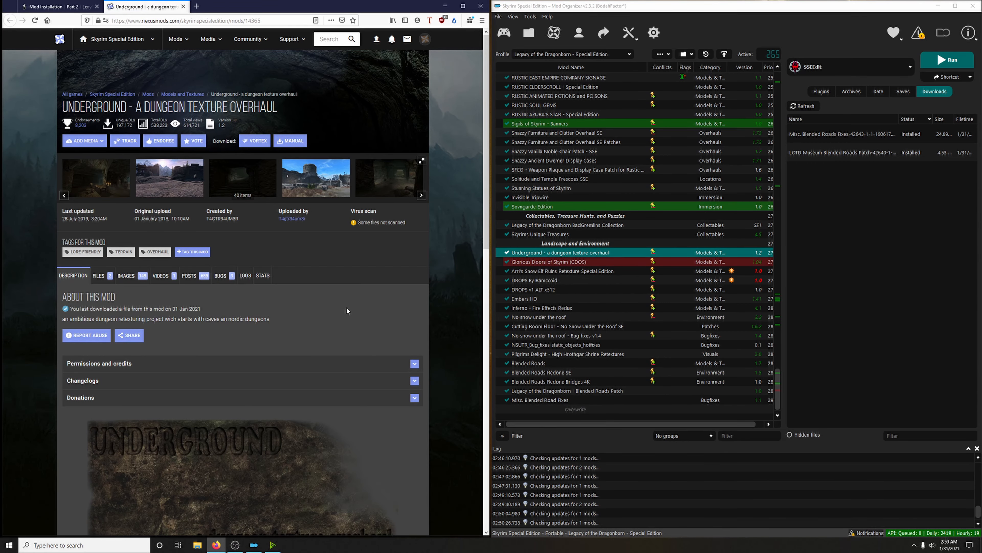
left_click(184, 6)
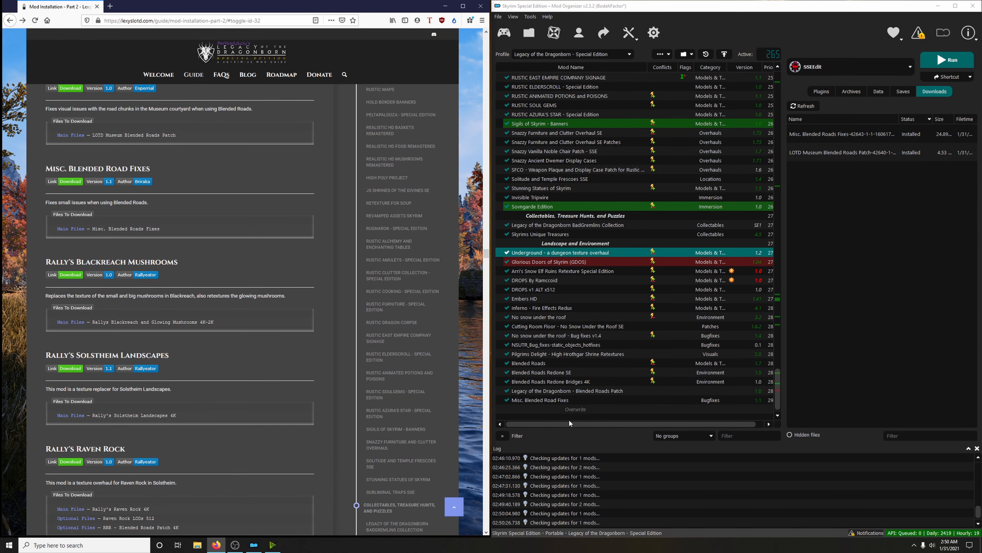
left_click(544, 400)
Find the file version the guide lists for Rally's Blackreach Mushrooms and download Rallys Blackreach and Glowing Mushrooms 4K-2K through the mod manager.
scroll(259, 253, "down", 2)
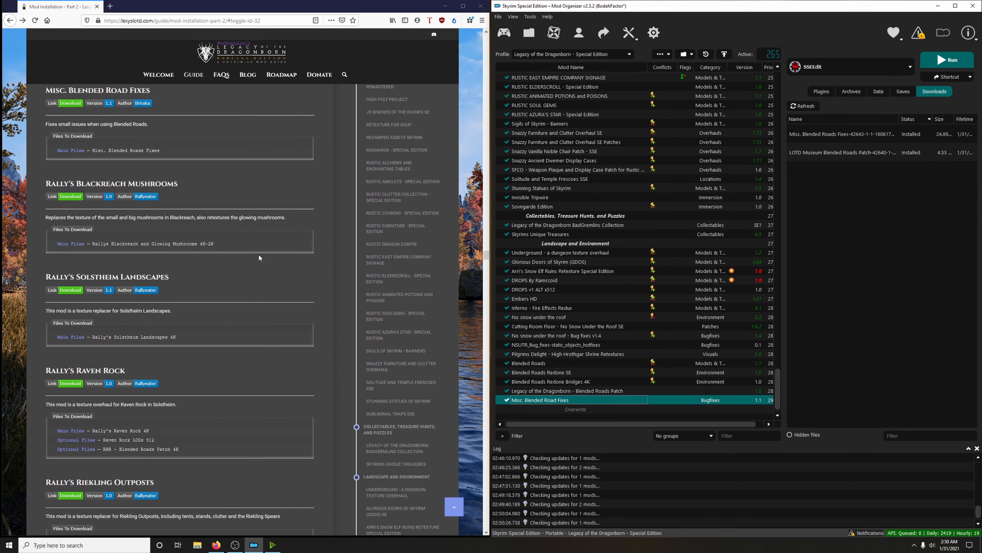
scroll(260, 264, "down", 2)
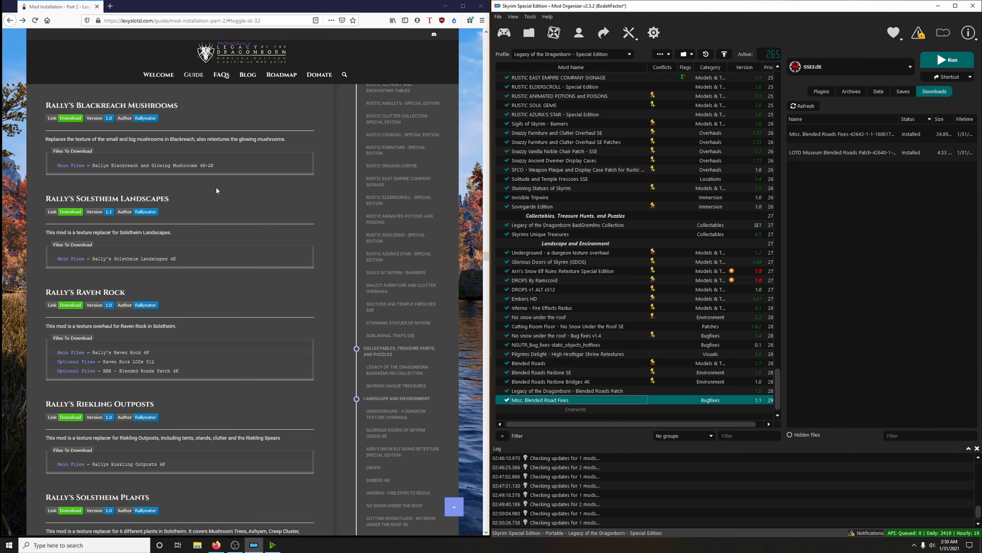
left_click(51, 118)
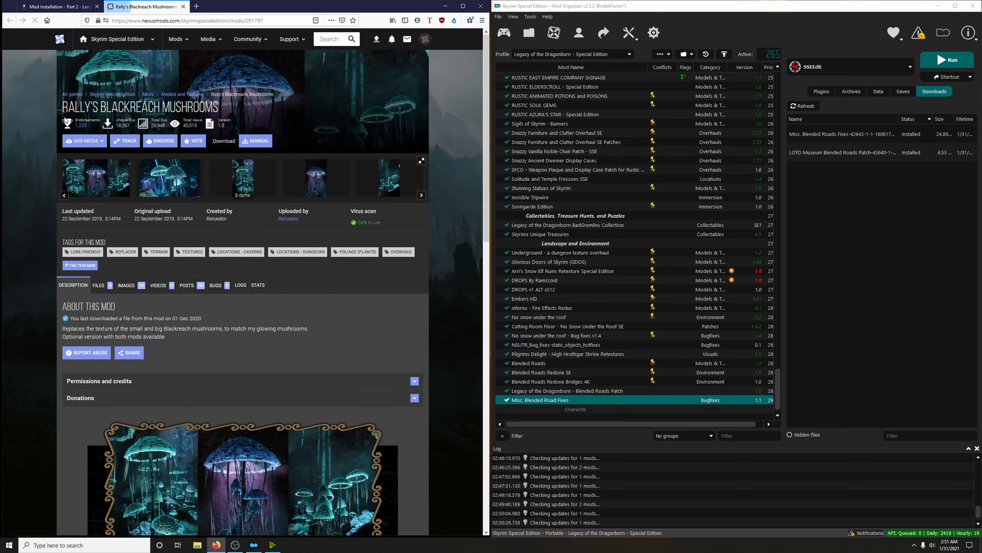
left_click(100, 287)
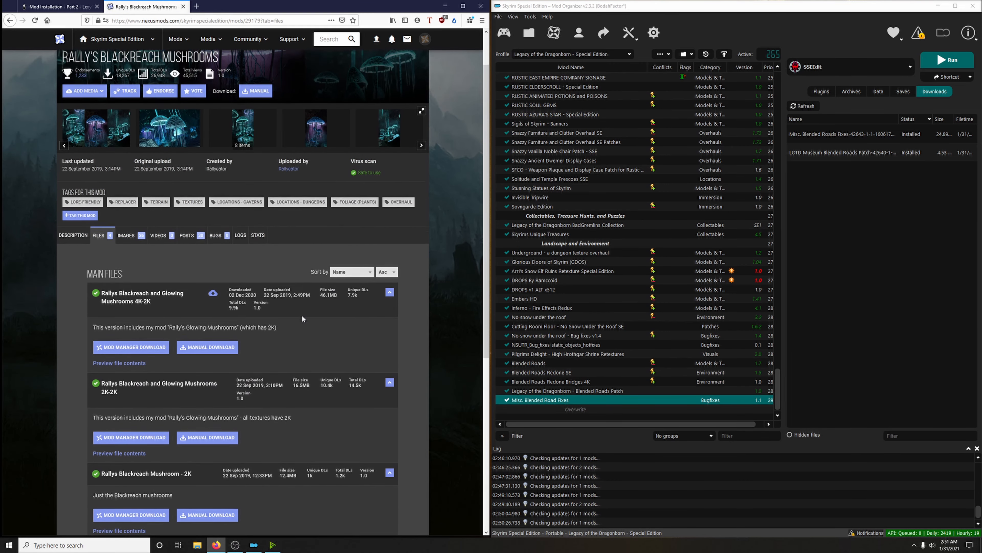
left_click(55, 6)
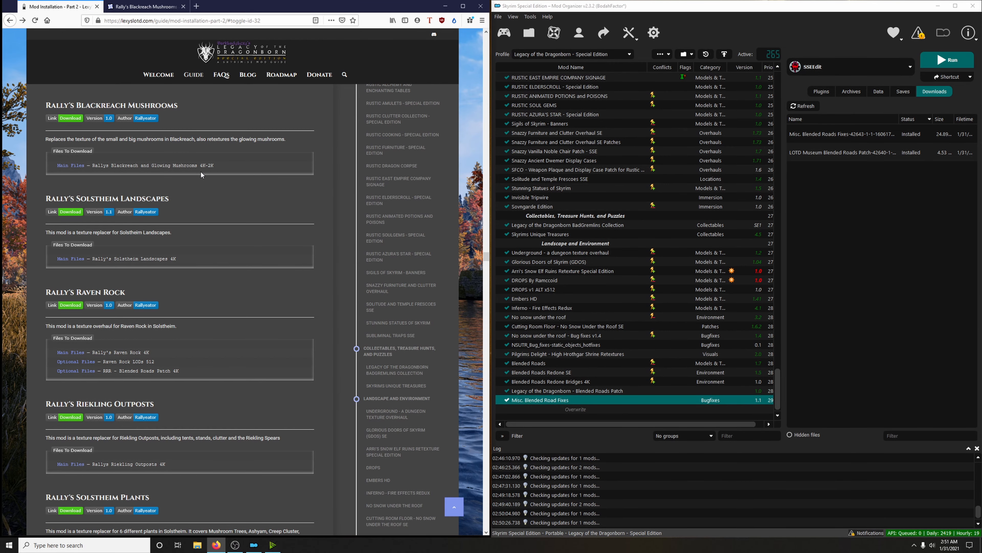
left_click(141, 7)
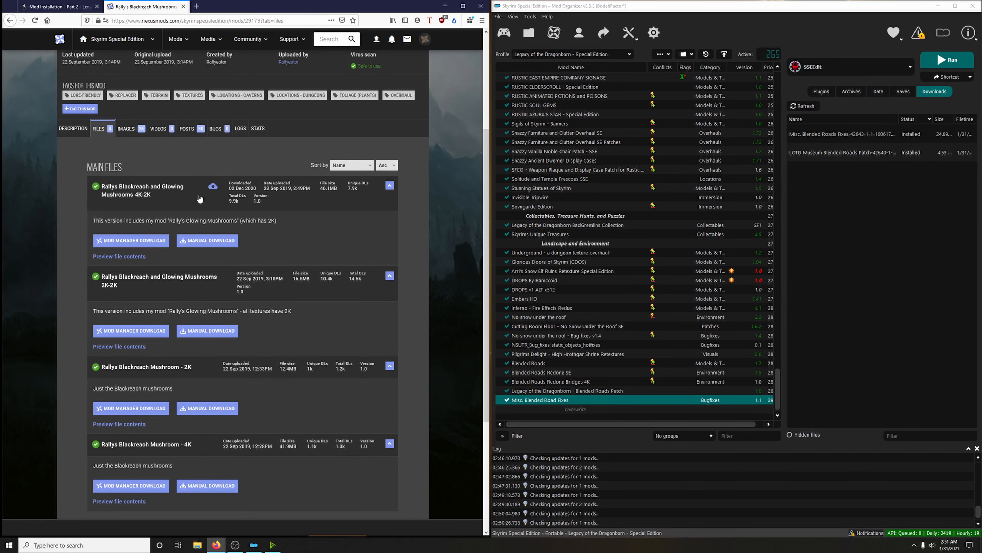
left_click(99, 240)
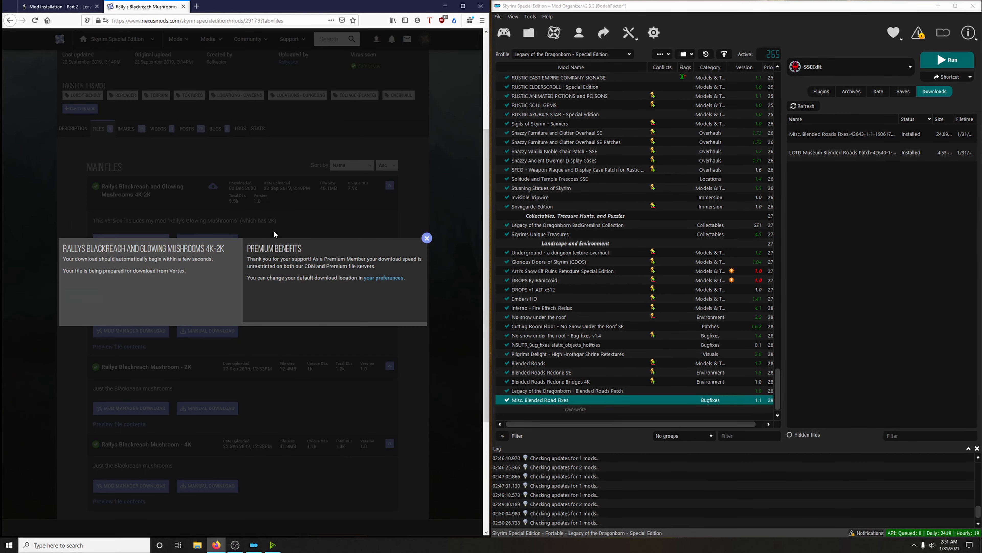
left_click(184, 7)
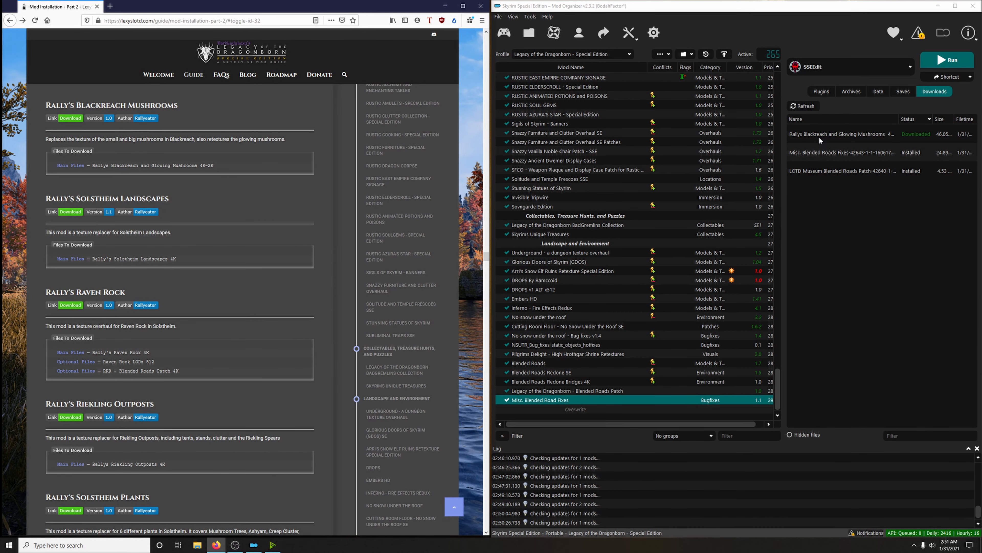
Install the Rallys Blackreach and Glowing Mushrooms 4K-2K download under the name Rally's Blackreach Mushrooms.
double_click(819, 136)
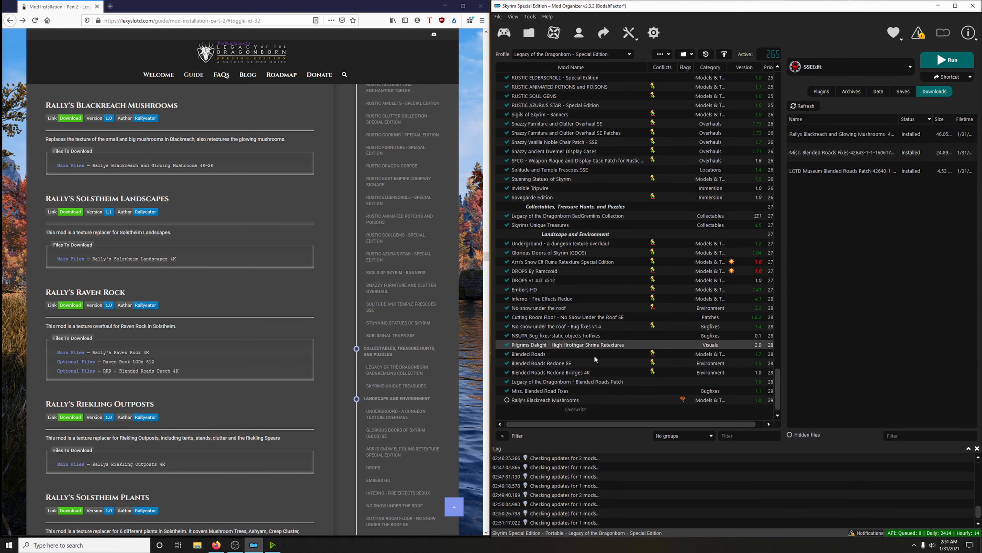
double_click(509, 399)
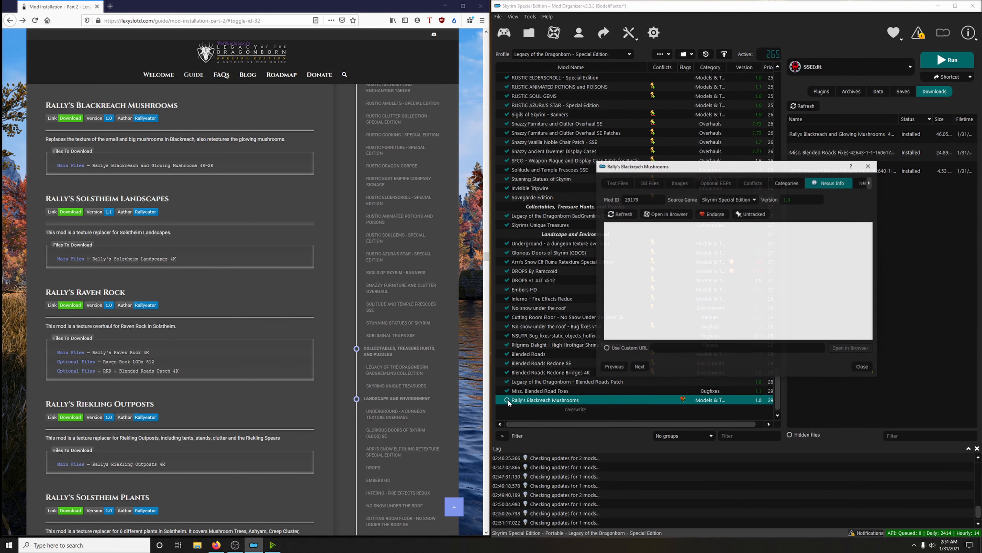
left_click(863, 367)
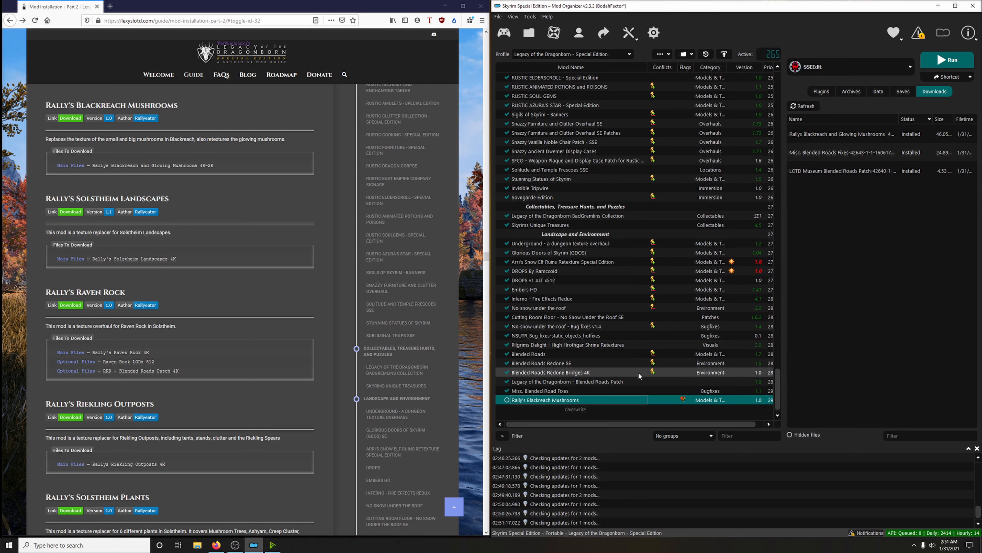
Enable Rally's Blackreach Mushrooms in the mod list and endorse the mod.
left_click(508, 401)
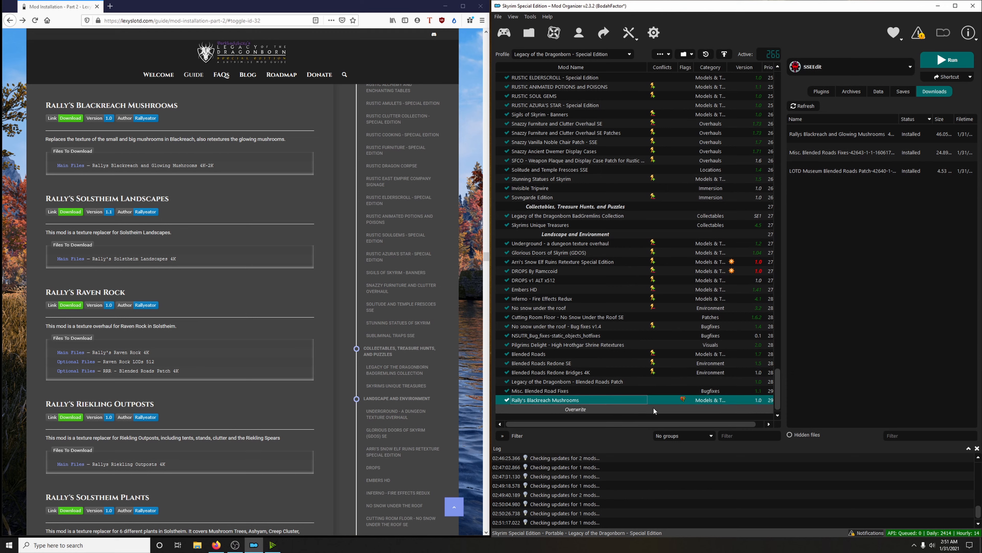
right_click(665, 399)
left_click(685, 342)
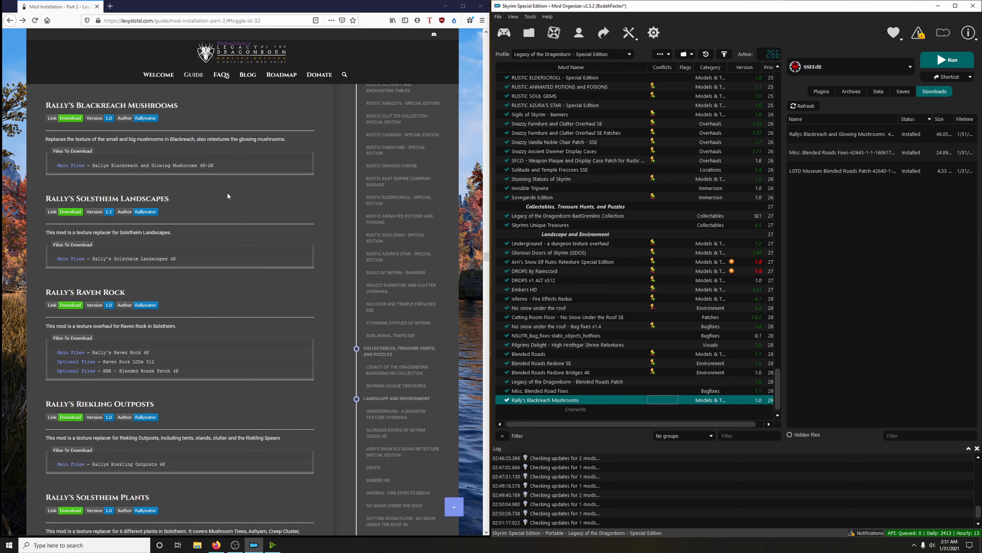
Get the Rally's Solstheim Landscapes 4K main file from its Nexus page through the mod manager and return to the guide.
left_click(78, 213)
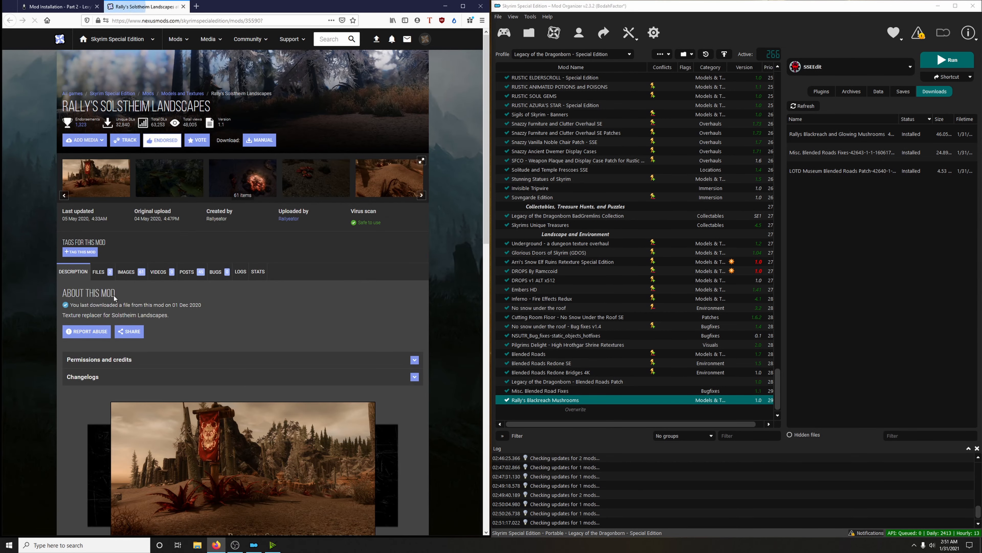
scroll(288, 247, "down", 2)
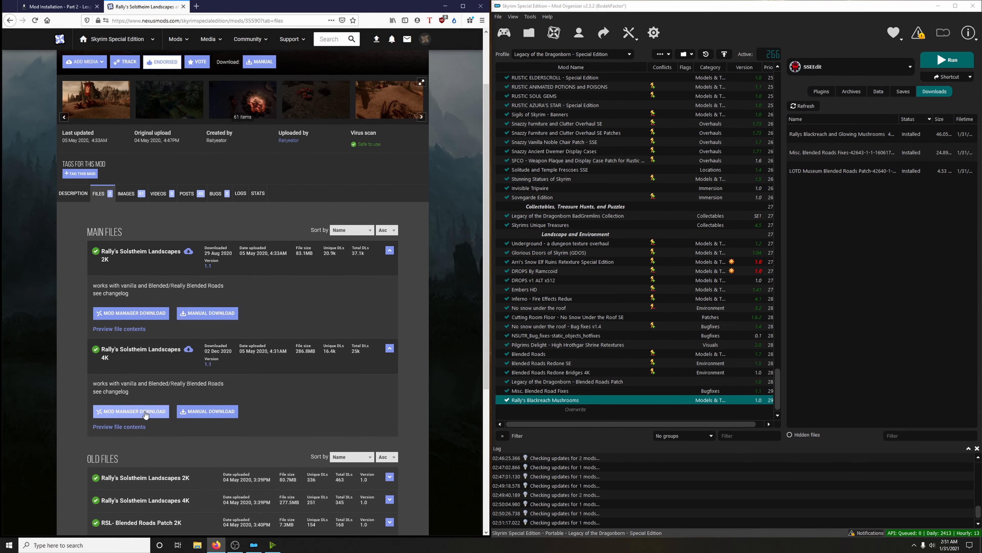
left_click(132, 411)
key("ctrl+w")
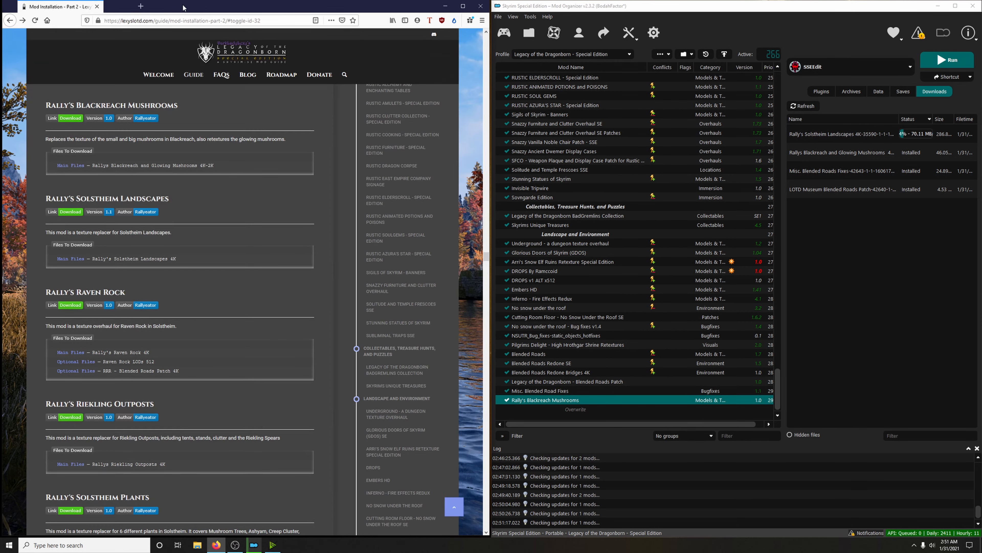
Install the Rally's Solstheim Landscapes 4K download under the name Rally's Solstheim Landscapes and enable the mod.
double_click(812, 134)
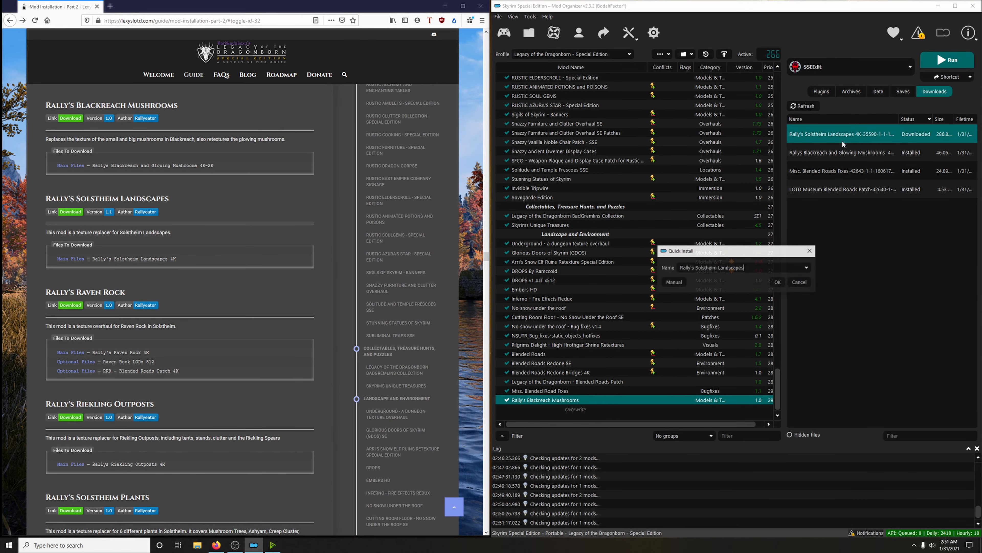
left_click(781, 282)
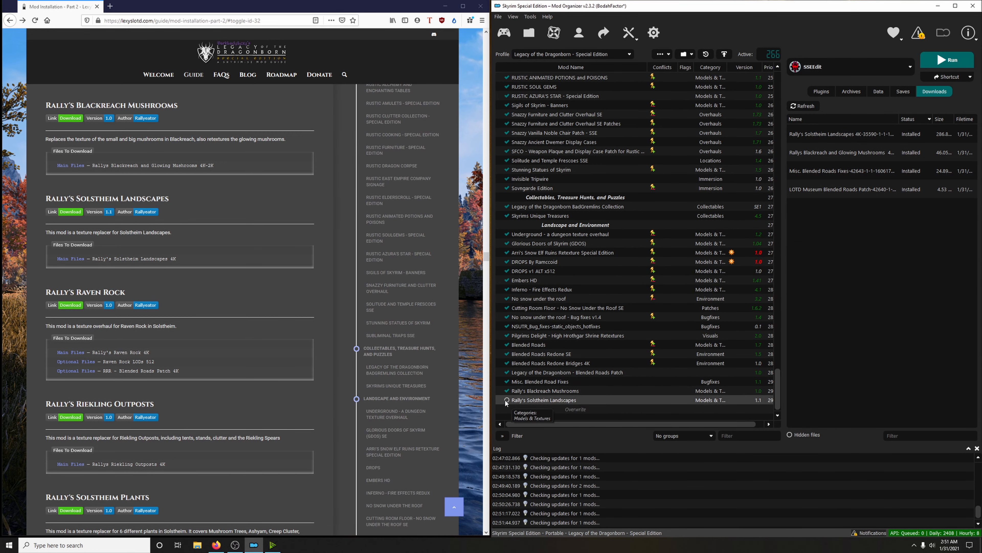
left_click(507, 400)
Find Rally's Raven Rock in the guide and download its Rally's Raven Rock 4K main file through the mod manager.
left_click(270, 322)
scroll(271, 313, "down", 4)
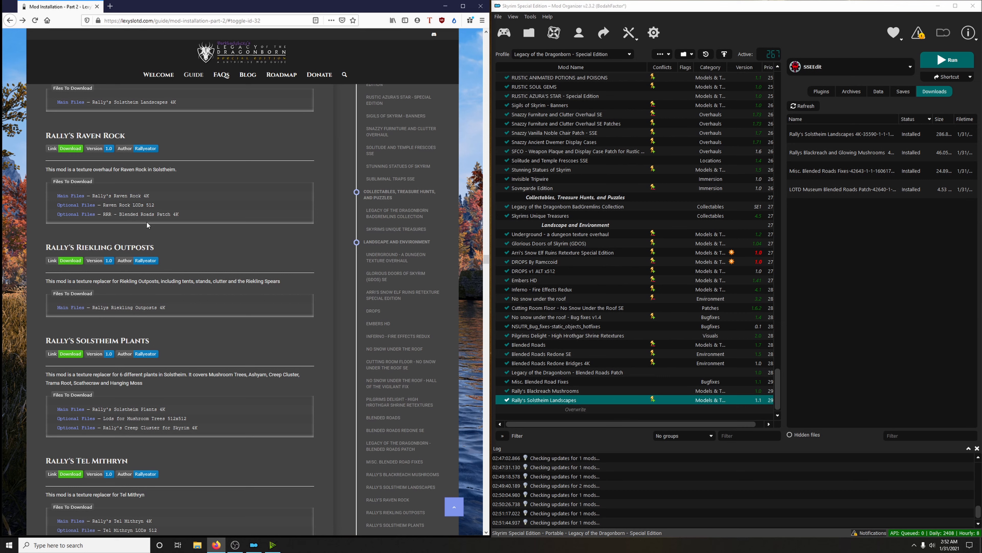
left_click(72, 150)
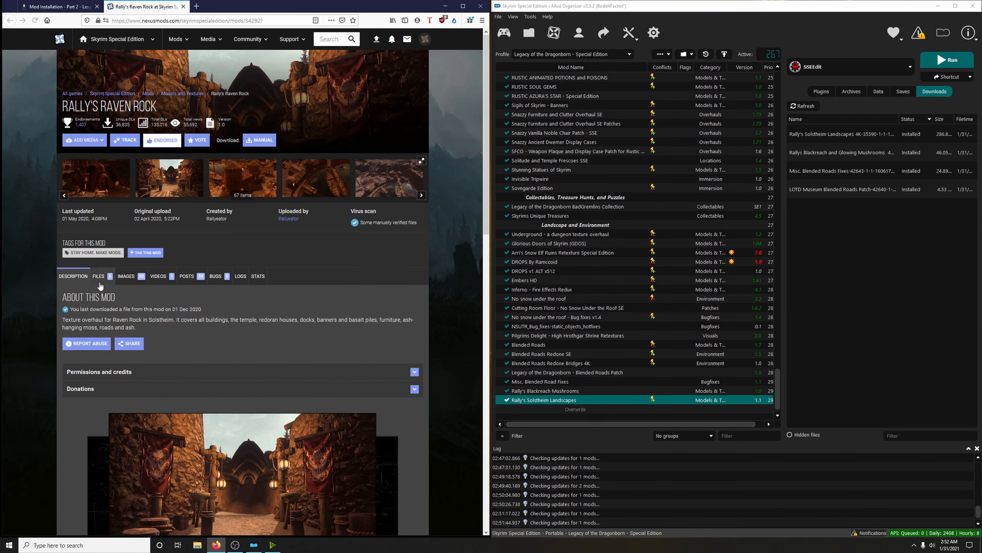
left_click(99, 282)
scroll(135, 318, "down", 3)
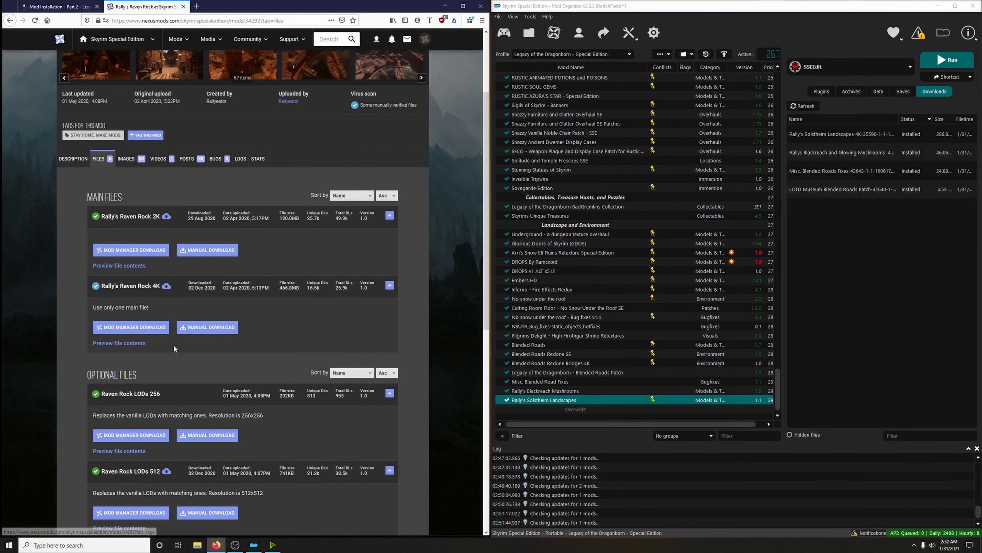
left_click(151, 329)
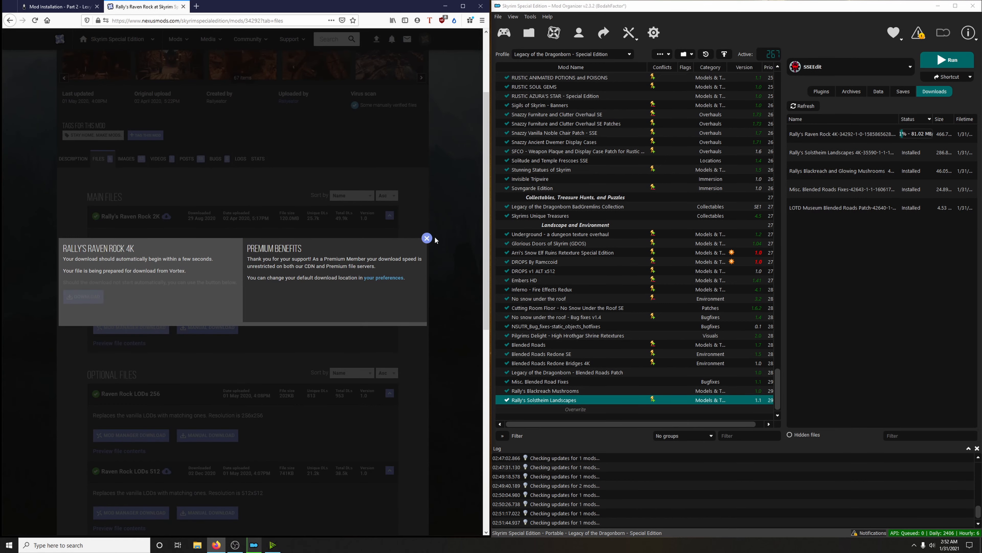
left_click(427, 239)
Download the optional files Raven Rock LODs 512 and RRR - Blended Roads Patch 4K through the mod manager and return to the guide.
scroll(420, 258, "down", 5)
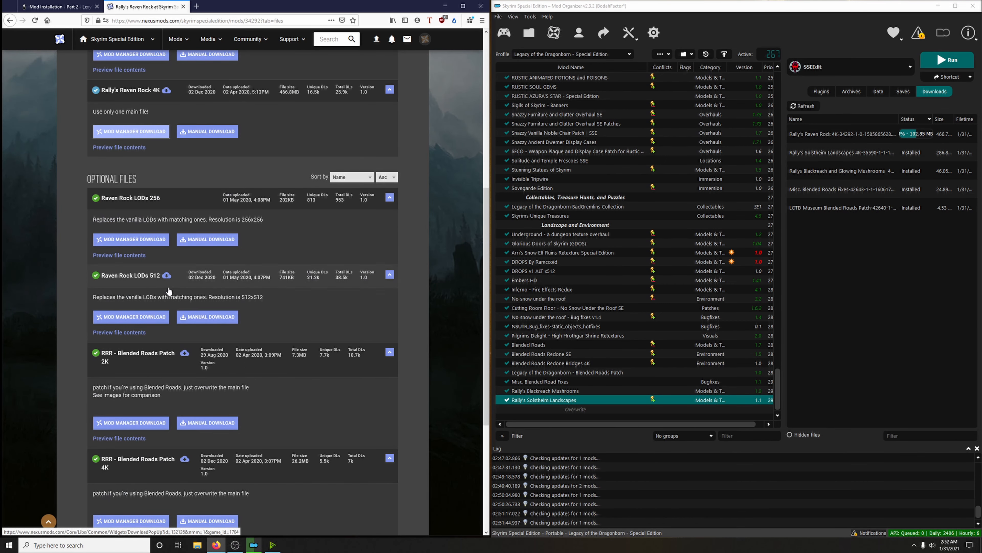
left_click(140, 316)
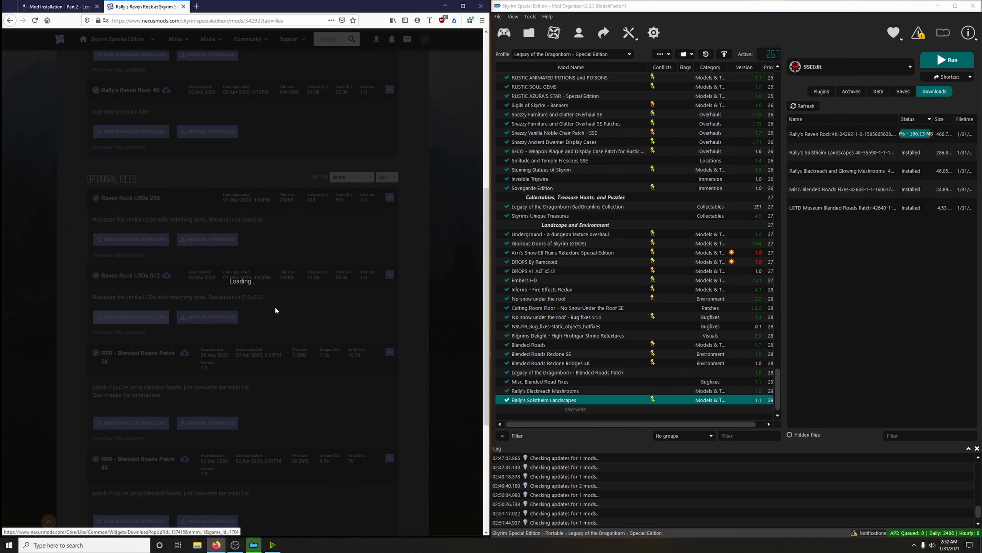
left_click(427, 238)
scroll(387, 255, "down", 5)
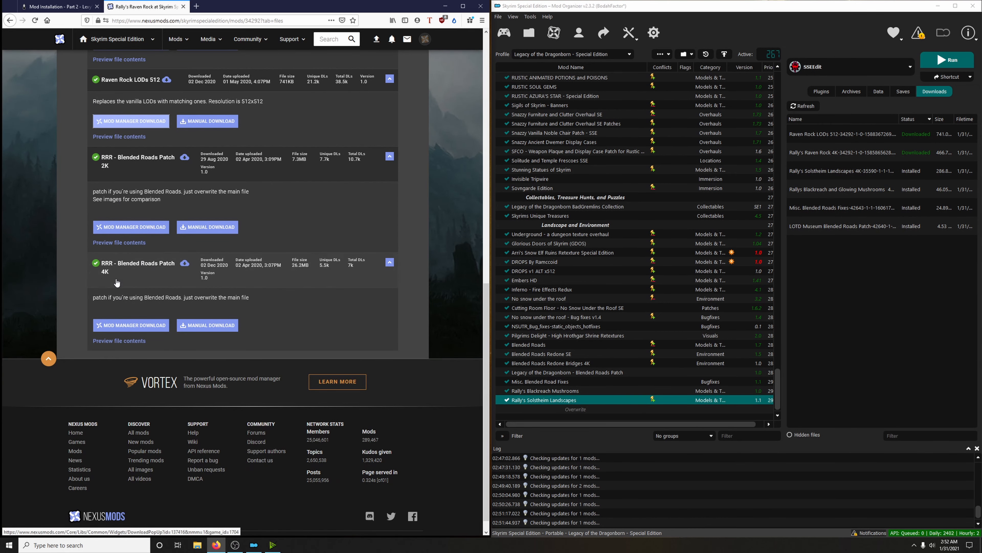
left_click(135, 326)
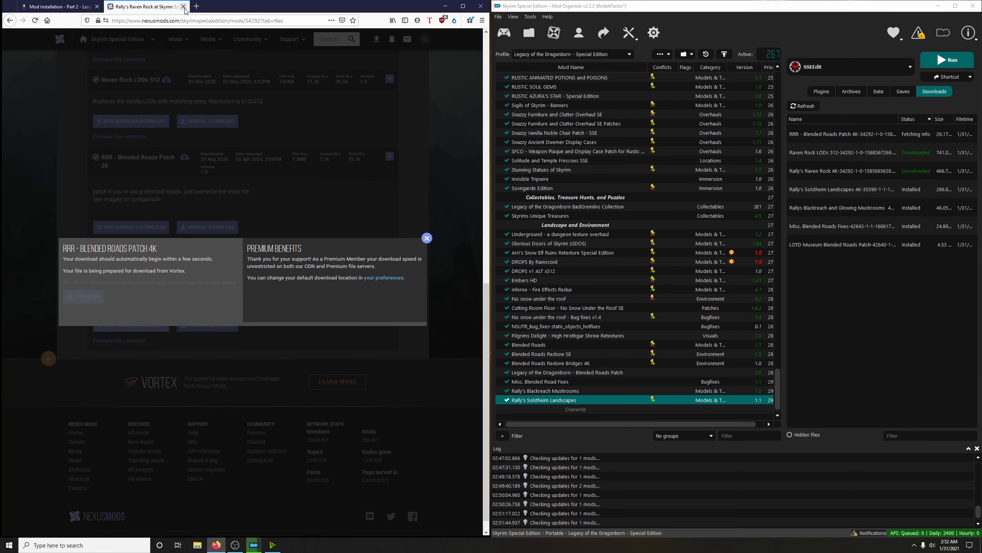
key("ctrl+w")
Install the Rally's Raven Rock 4K download as Rally's Raven Rock and the LODs download as a separate mod named Raven Rock LODs 512.
double_click(843, 175)
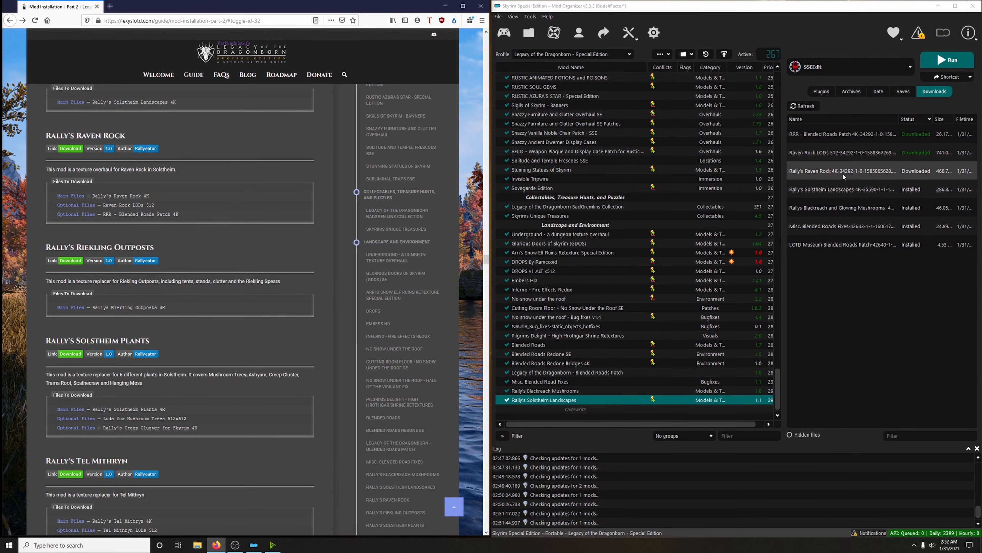
left_click(774, 282)
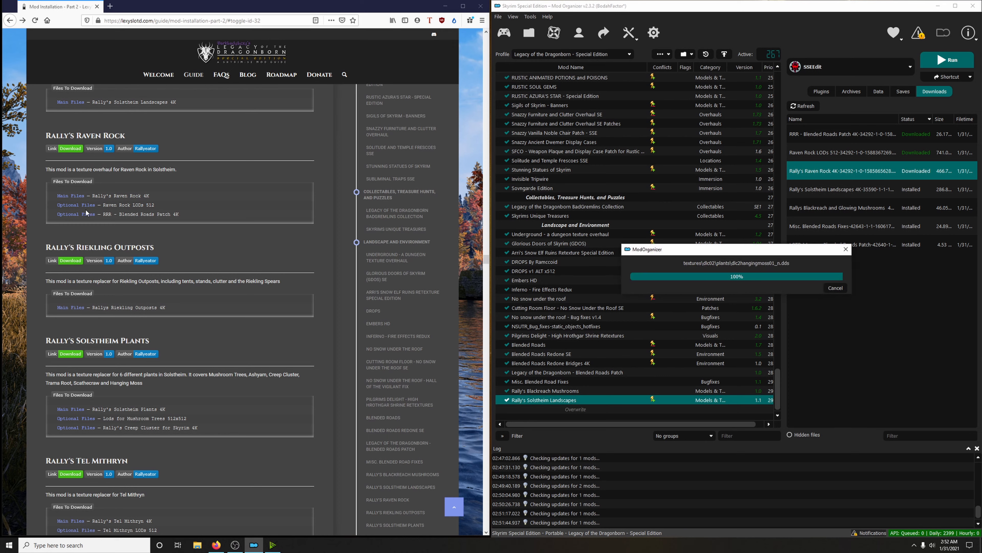
double_click(819, 155)
left_click(804, 268)
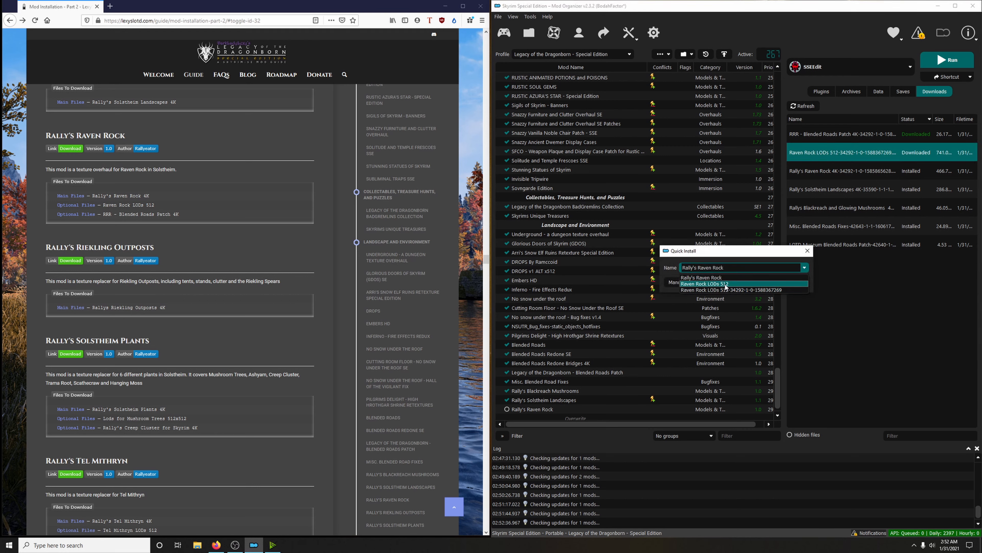
left_click(743, 285)
left_click(776, 283)
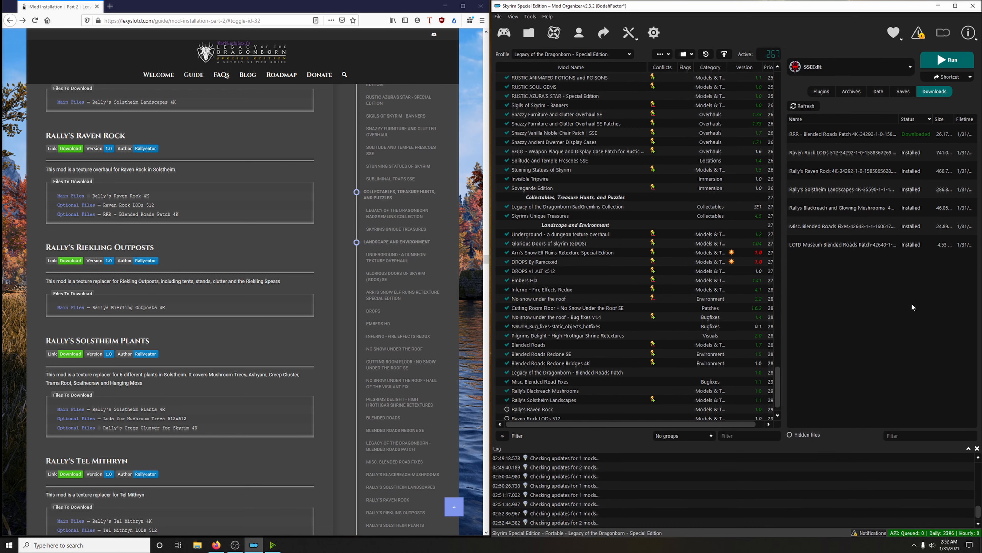
Install the Blended Roads patch download as a separate mod named RRR - Blended Roads Patch 4K.
double_click(834, 137)
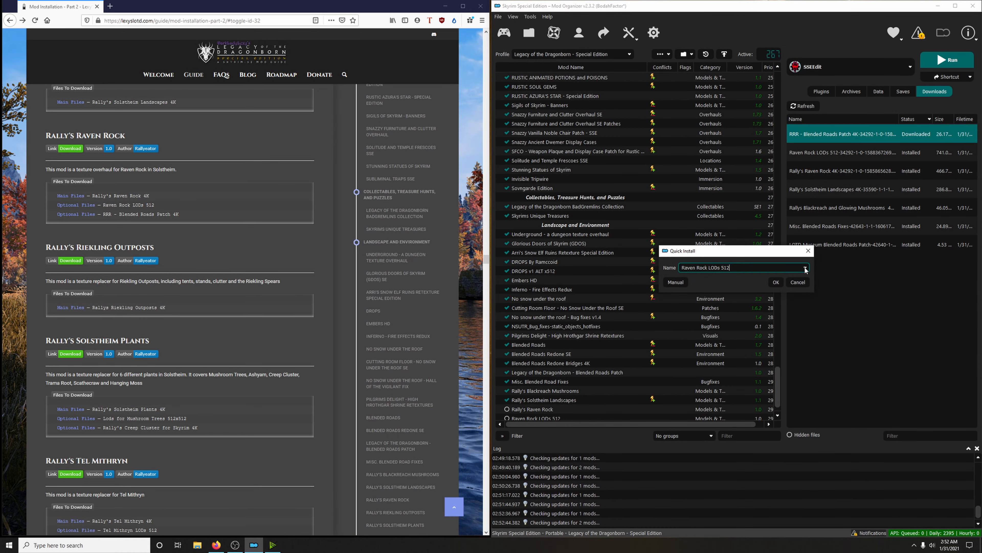
left_click(804, 268)
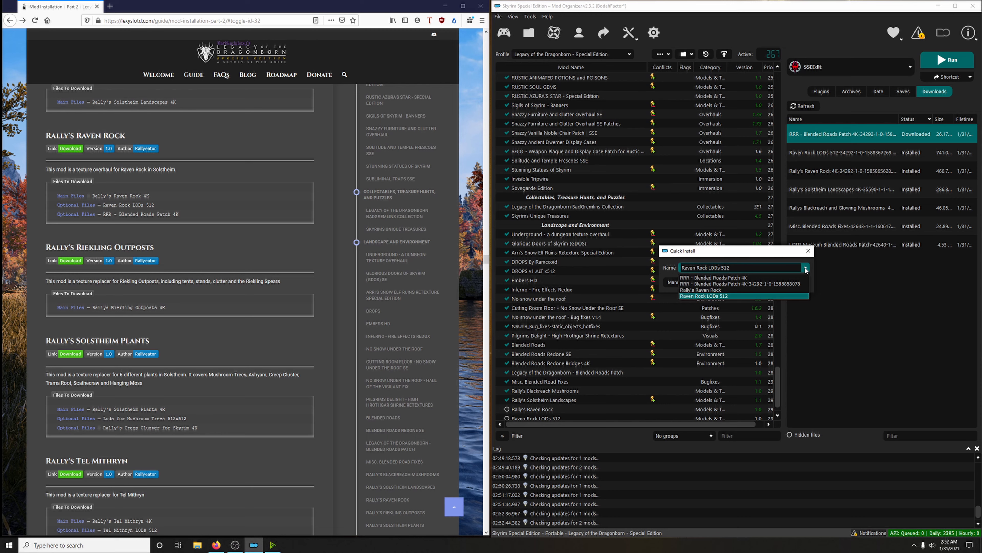
left_click(737, 278)
left_click(773, 284)
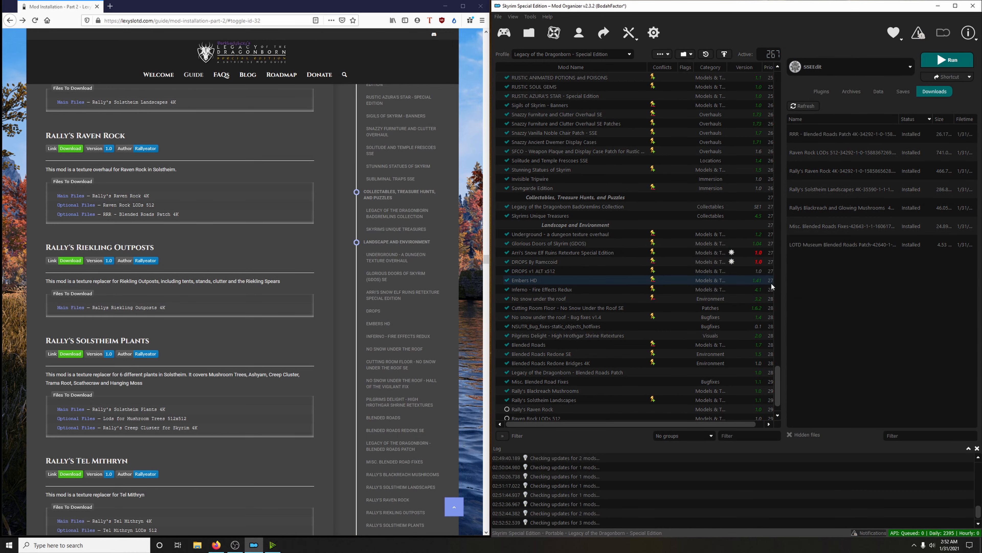
Enable Rally's Raven Rock, Raven Rock LODs 512 and RRR - Blended Roads Patch 4K in the mod list.
scroll(696, 329, "down", 1)
left_click(506, 381)
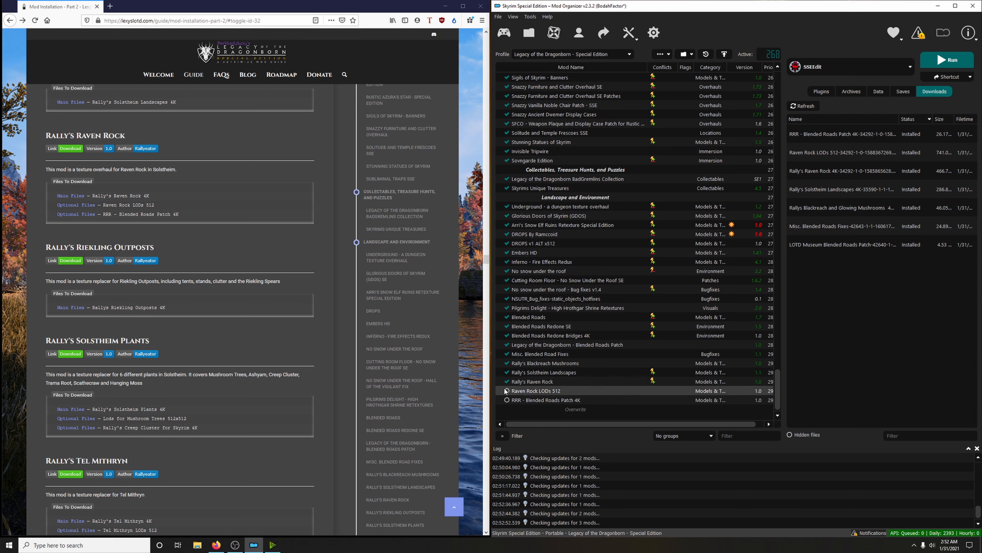
left_click(506, 391)
left_click(507, 400)
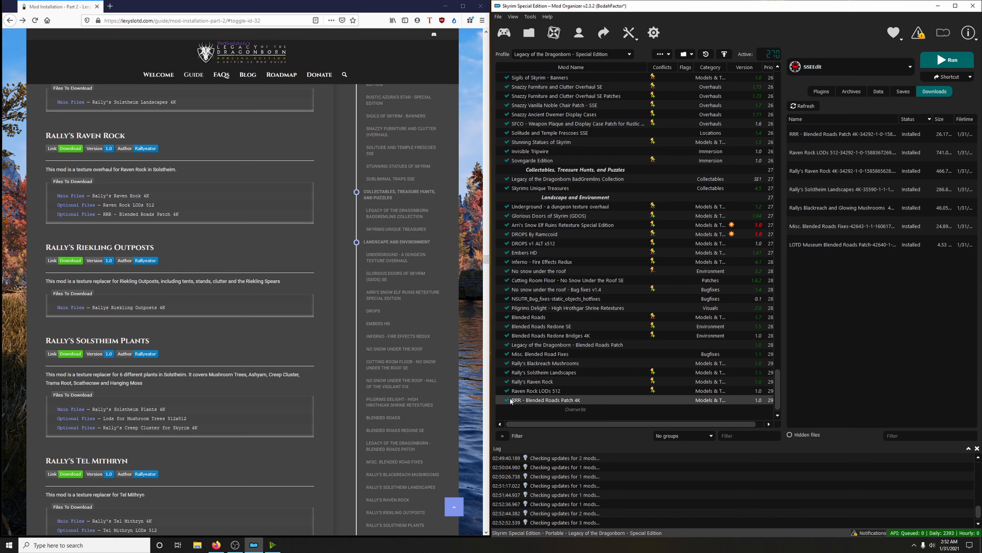
Delete all installed downloads from the downloads list and from disk.
right_click(844, 186)
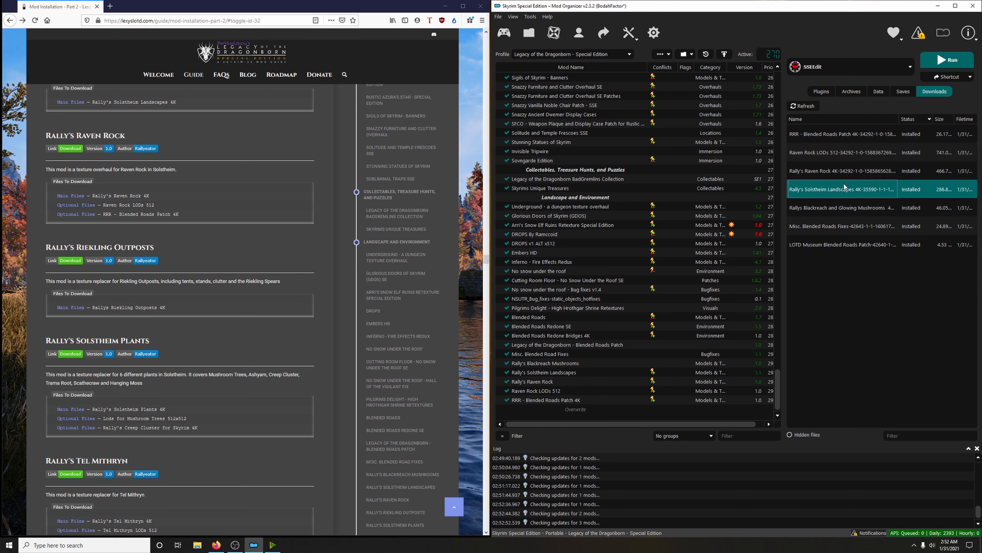
left_click(866, 254)
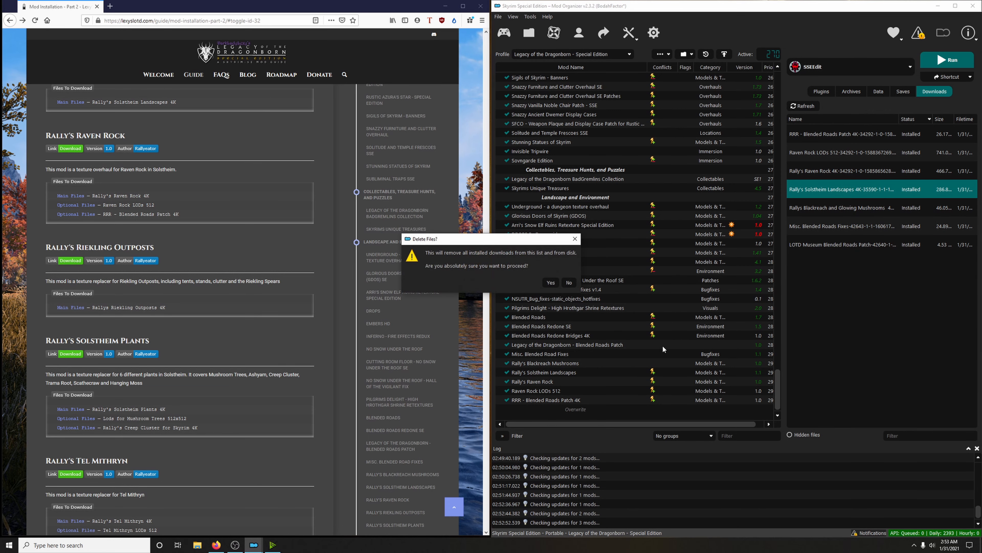
left_click(551, 283)
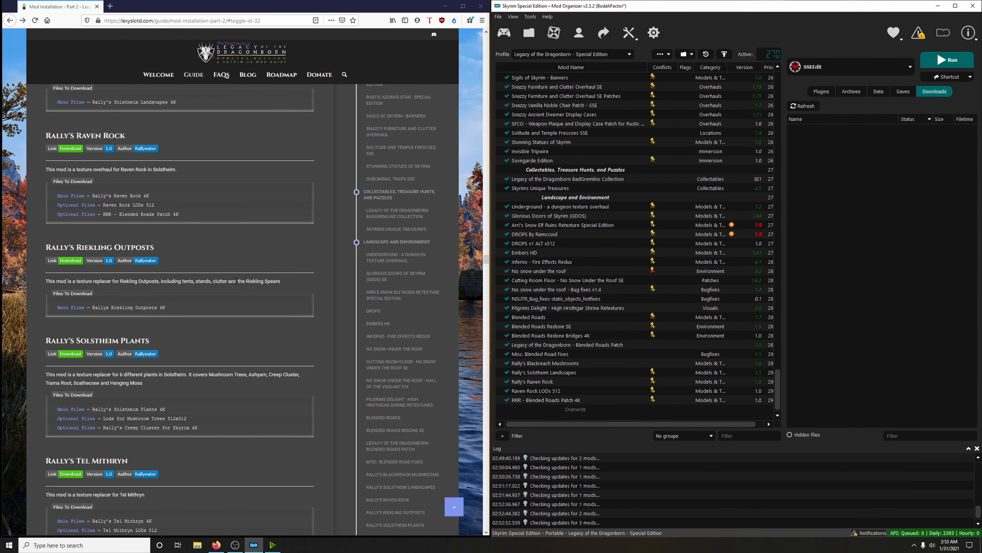
Find Rally's Riekling Outposts in the guide and download its Rallys Riekling Outposts 4K main file through the mod manager.
scroll(233, 277, "down", 3)
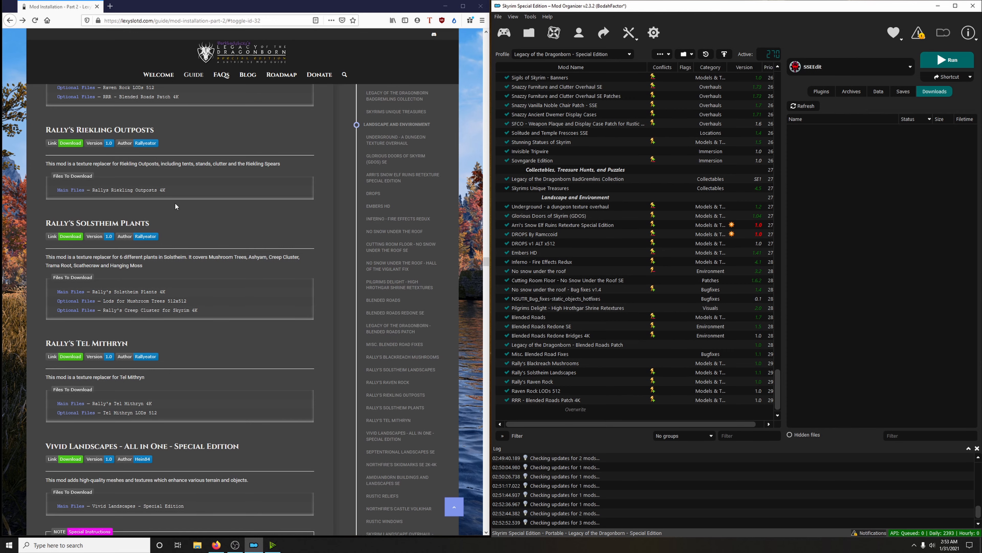
left_click(72, 144)
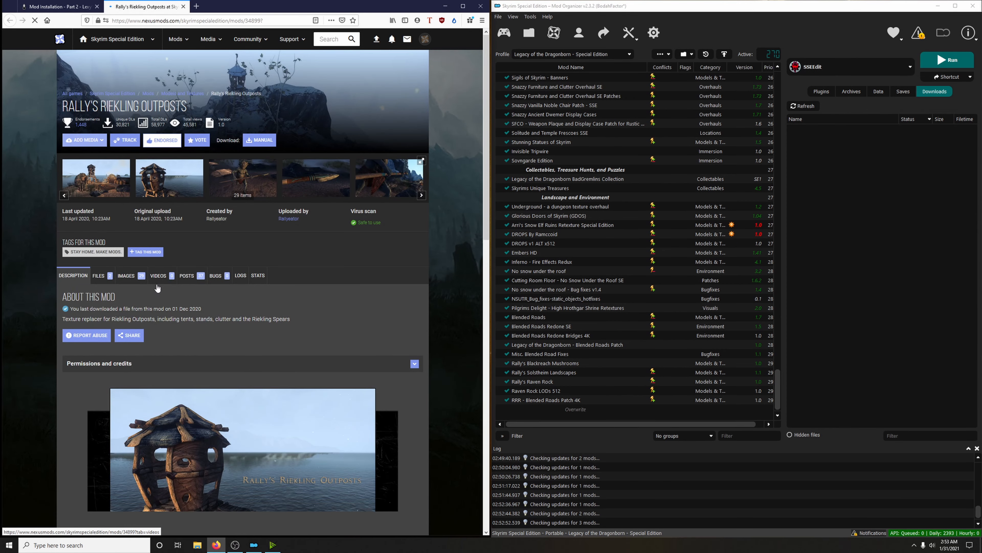
left_click(99, 275)
scroll(116, 295, "down", 4)
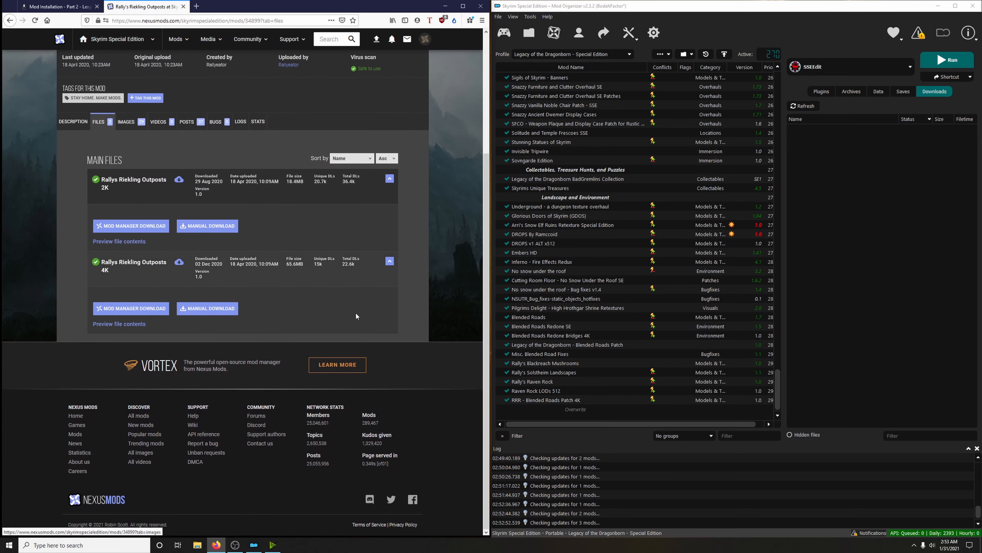
left_click(148, 308)
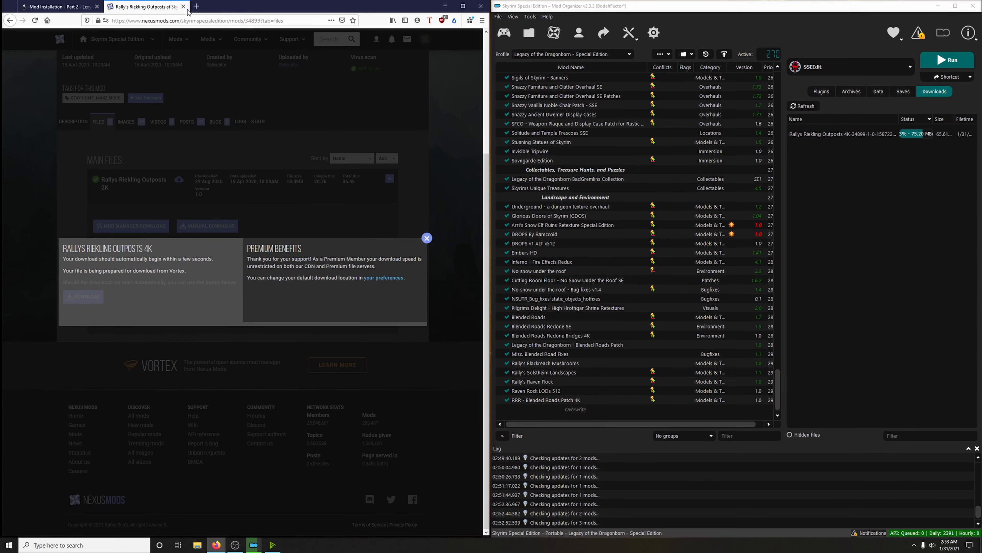
left_click(182, 7)
Install the Rallys Riekling Outposts 4K download under the name Rally's Riekling Outposts and enable the mod.
double_click(843, 140)
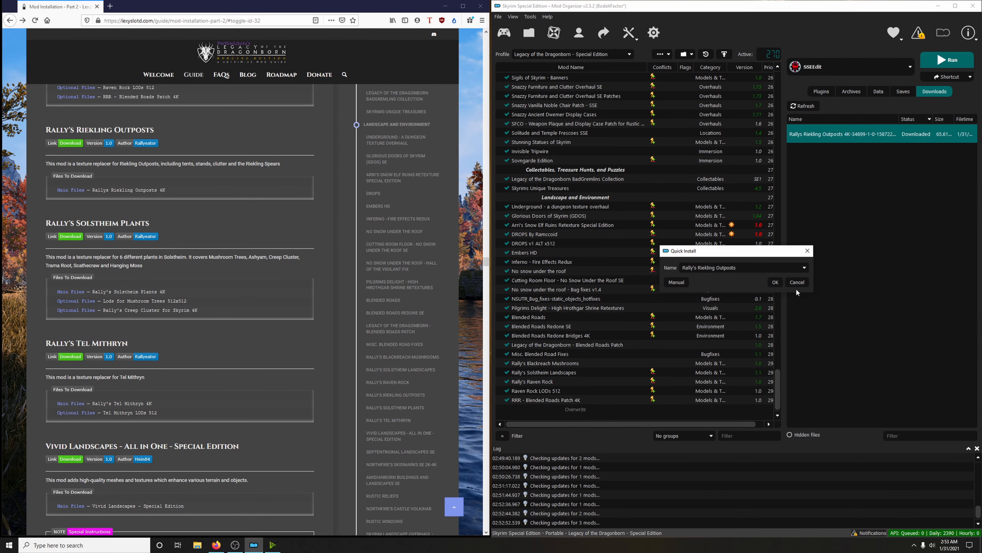
left_click(778, 283)
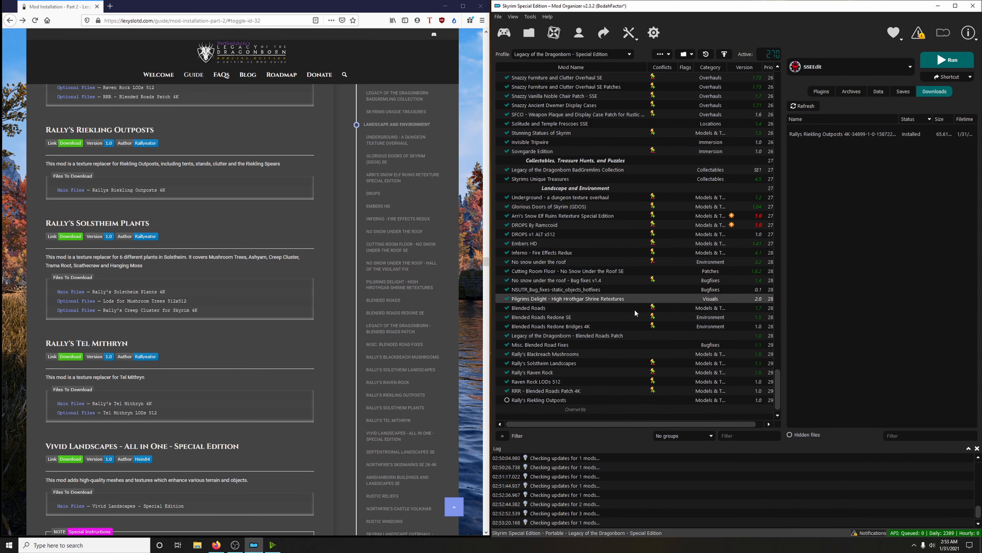
left_click(507, 399)
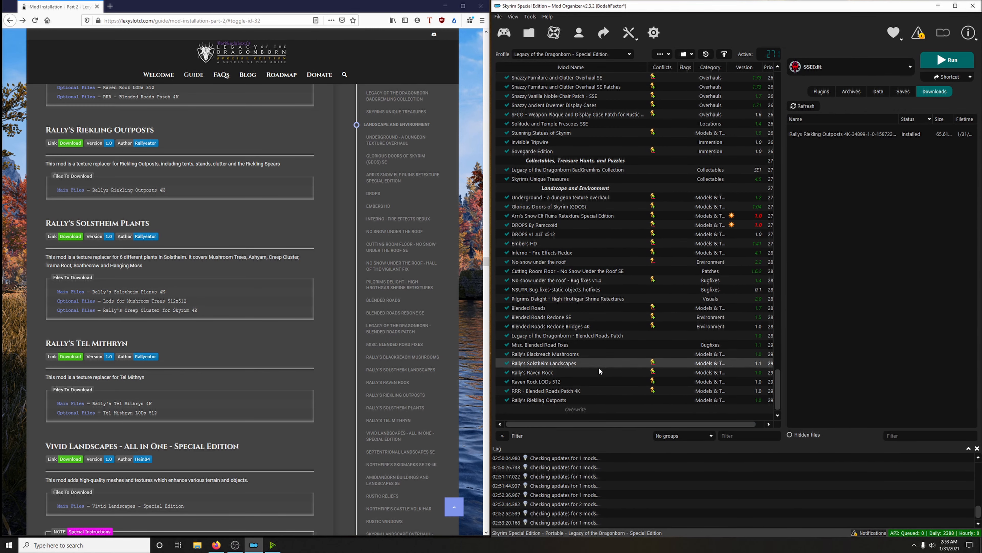
scroll(266, 223, "down", 3)
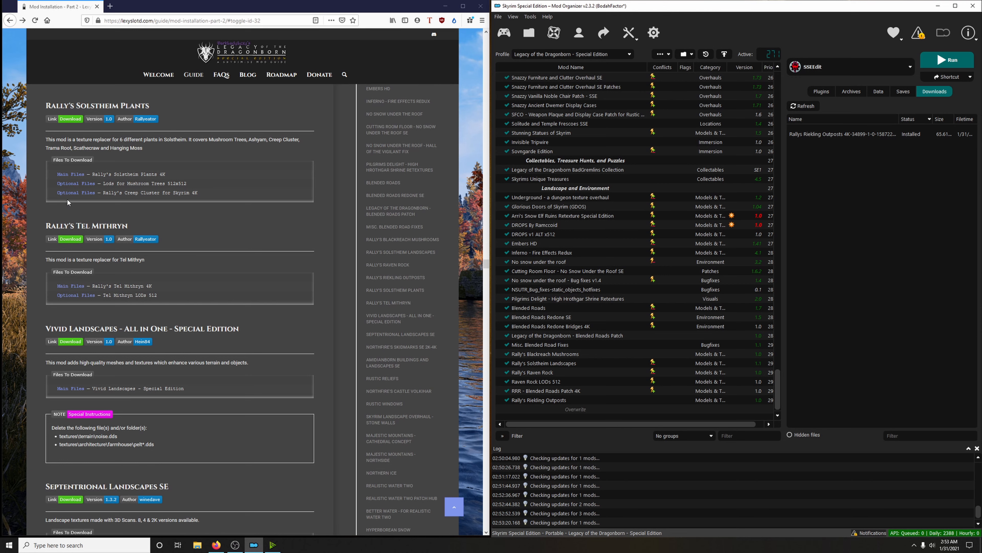
Open the Rally's Solstheim Plants mod page from the guide and download its Rally's Solstheim Plants 4K main file through the mod manager.
left_click(70, 119)
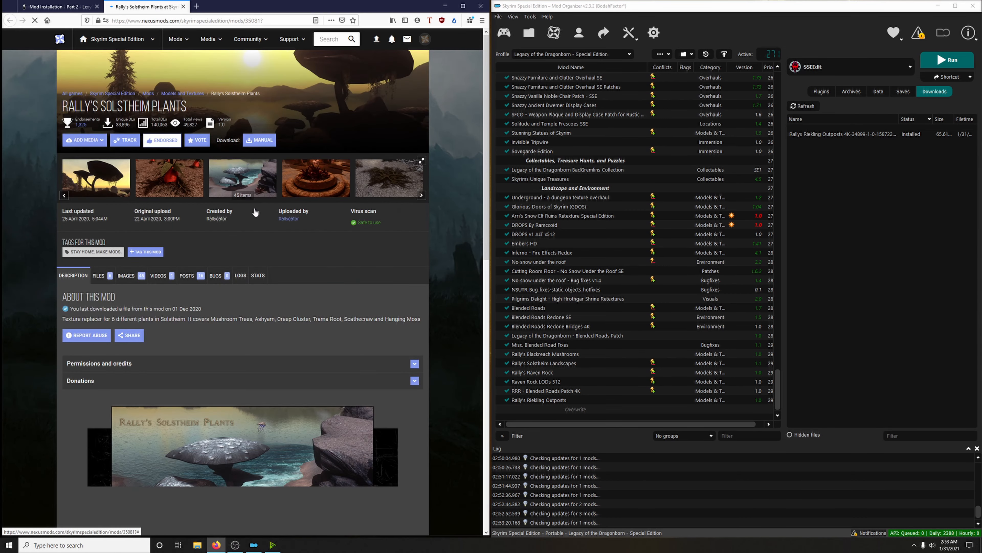
left_click(99, 275)
scroll(155, 271, "down", 3)
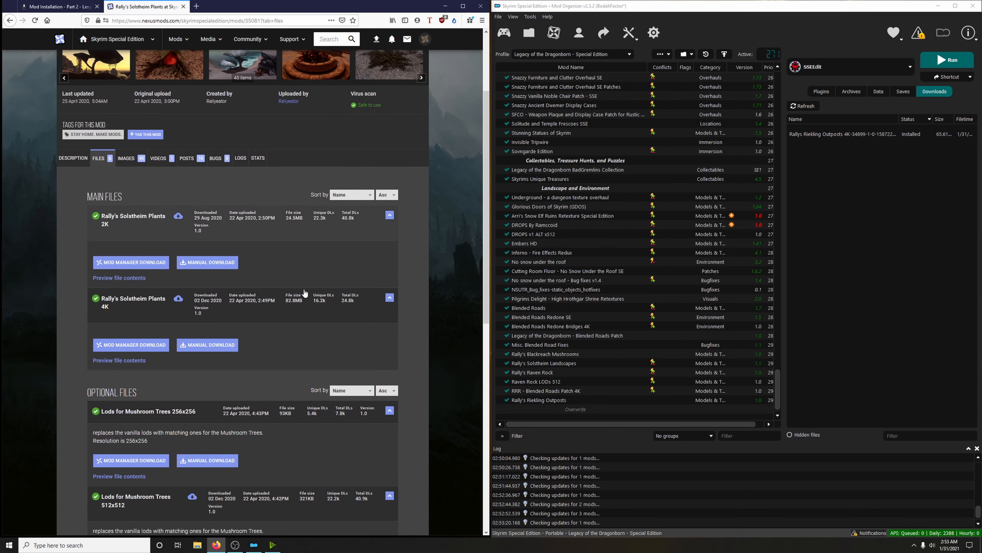
left_click(69, 3)
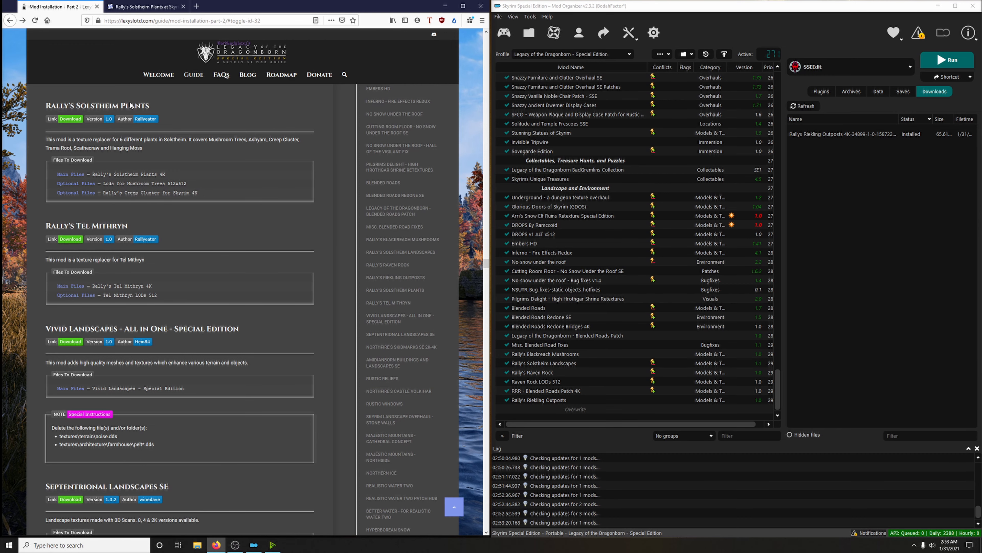
left_click(143, 6)
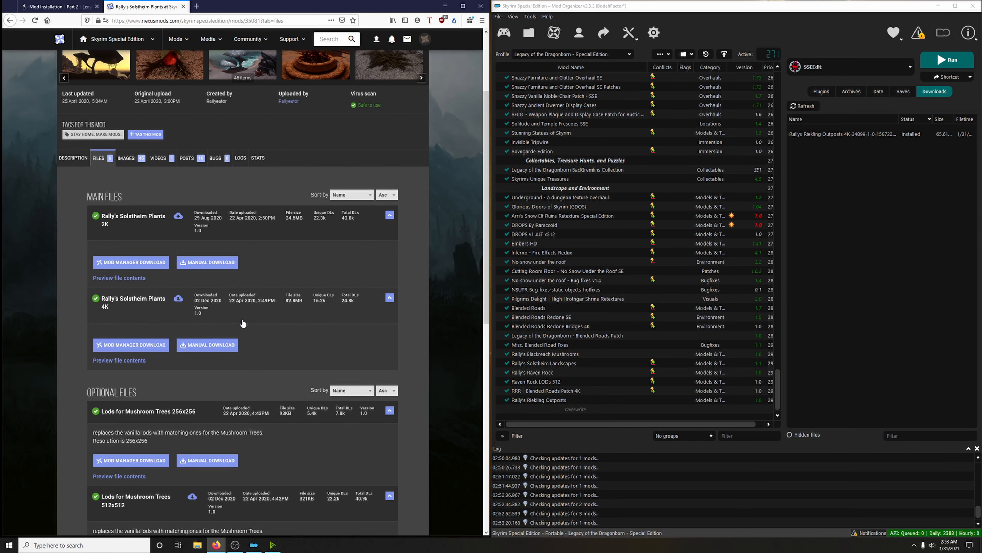
left_click(130, 345)
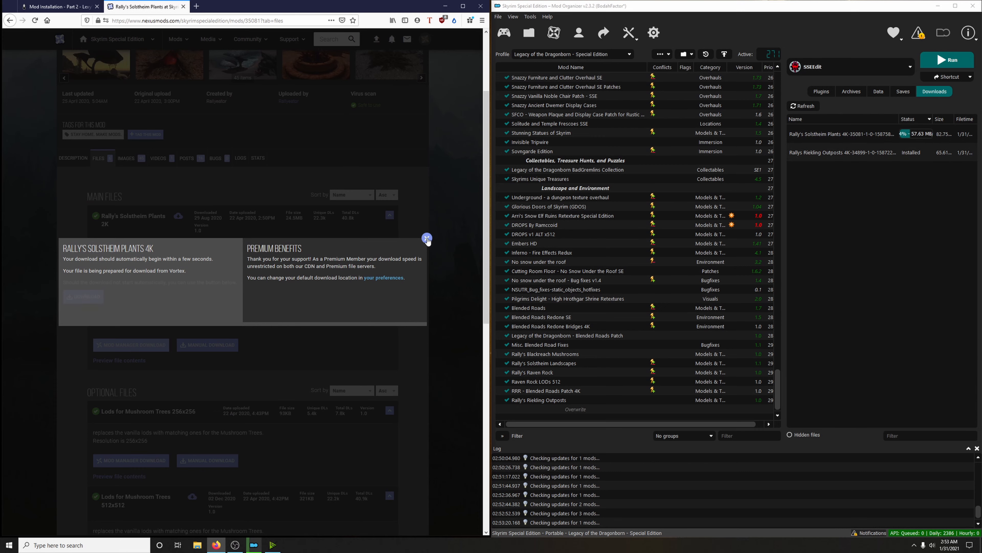
left_click(427, 239)
Download the optional files Lods for Mushroom Trees 512x512 and Rally's Creep Cluster for Skyrim 4K through the mod manager and close the mod page.
scroll(409, 295, "down", 7)
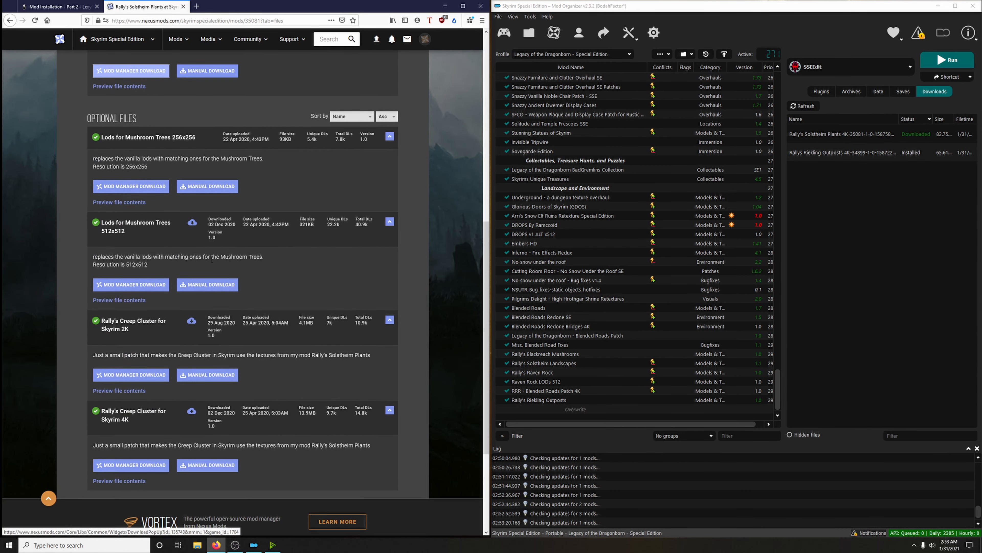
left_click(134, 285)
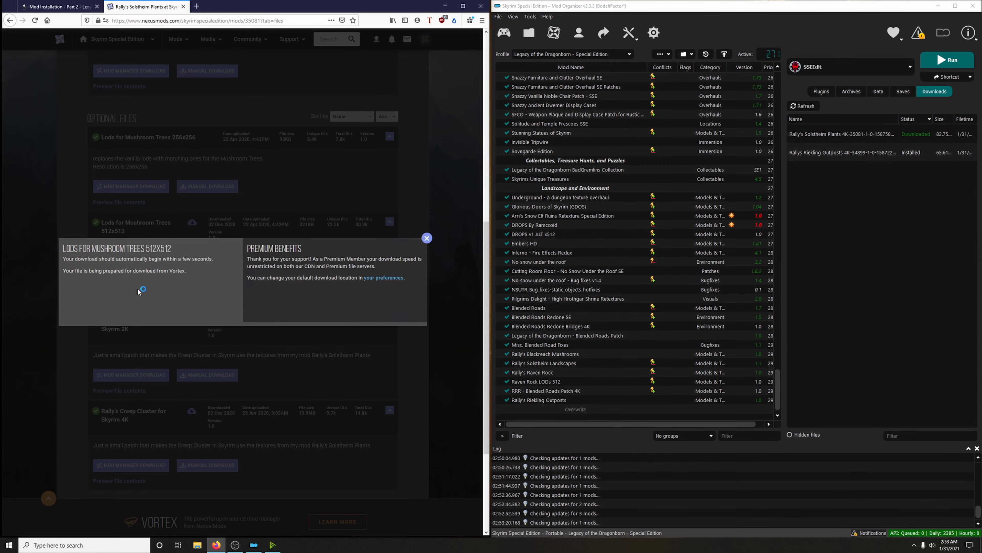
left_click(427, 238)
scroll(191, 350, "down", 3)
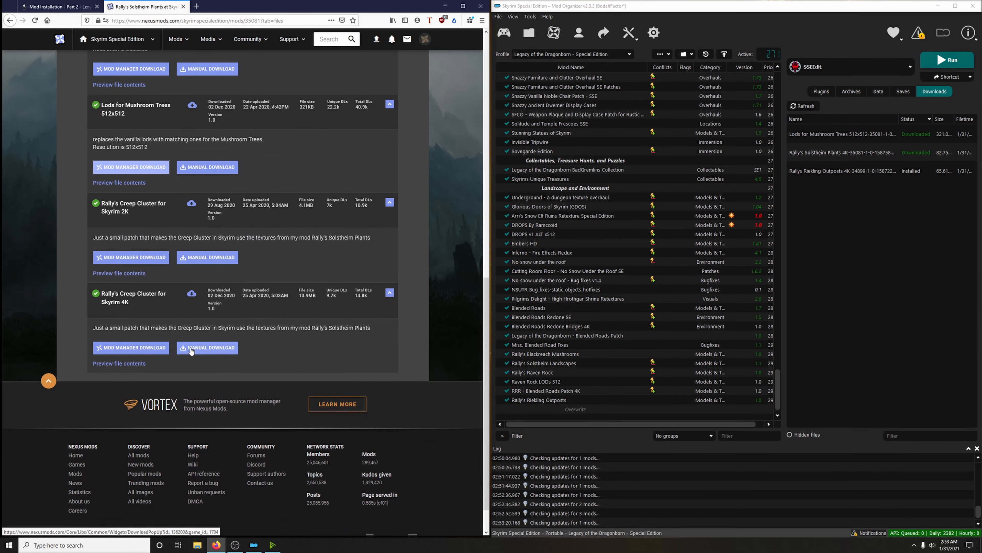
left_click(152, 348)
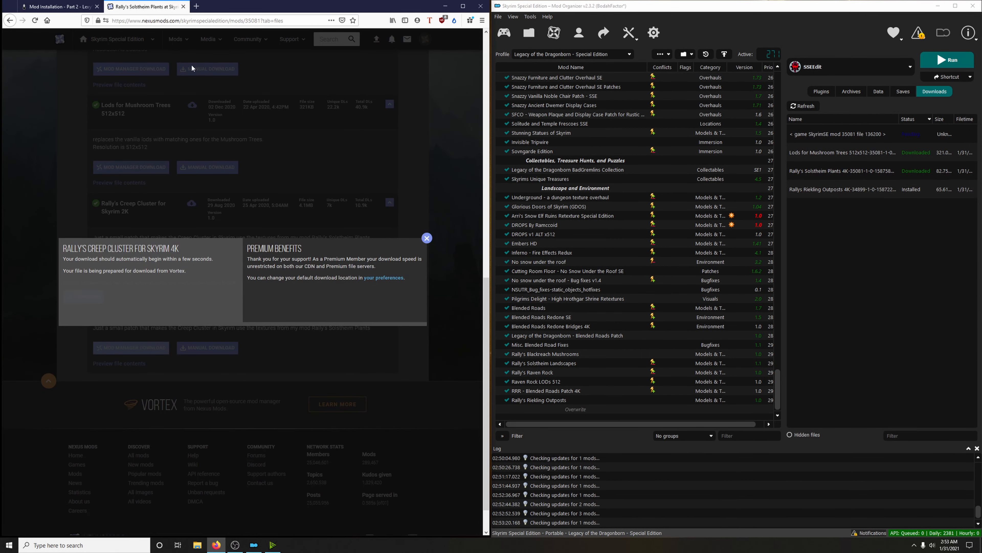
left_click(183, 7)
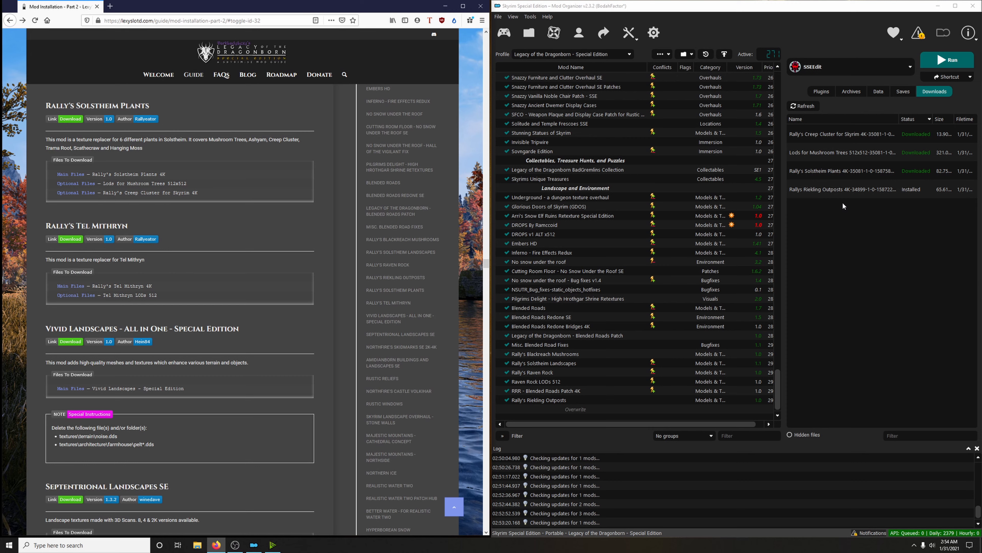
Install the main download as Rally's Solstheim Plants and the mushroom tree LODs as a separate mod named Lods for Mushroom Trees 512x512.
double_click(827, 170)
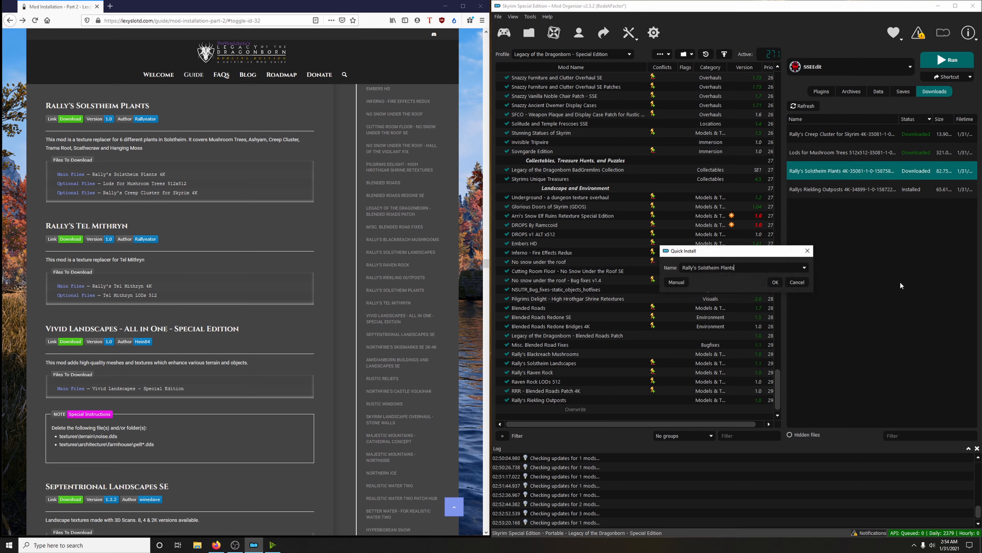
left_click(774, 282)
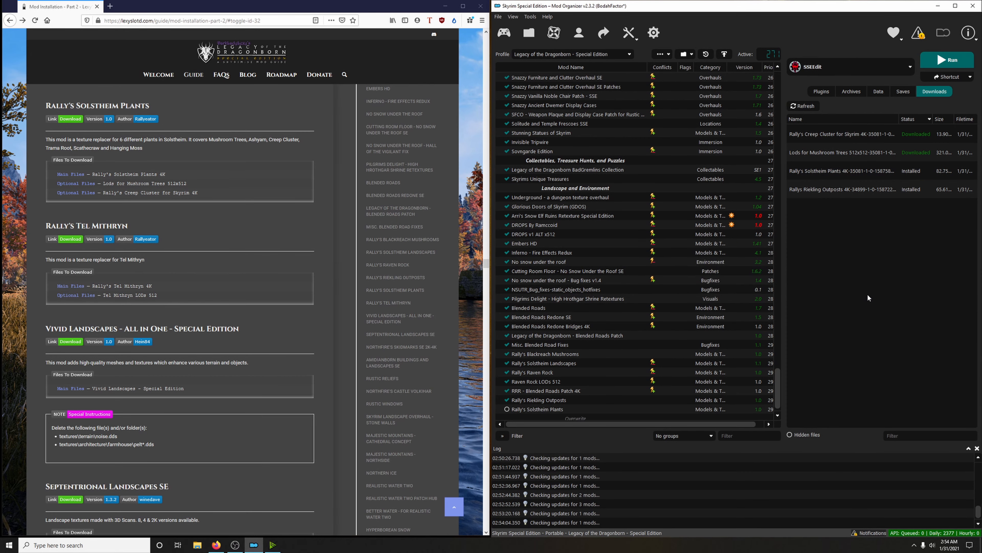
double_click(836, 151)
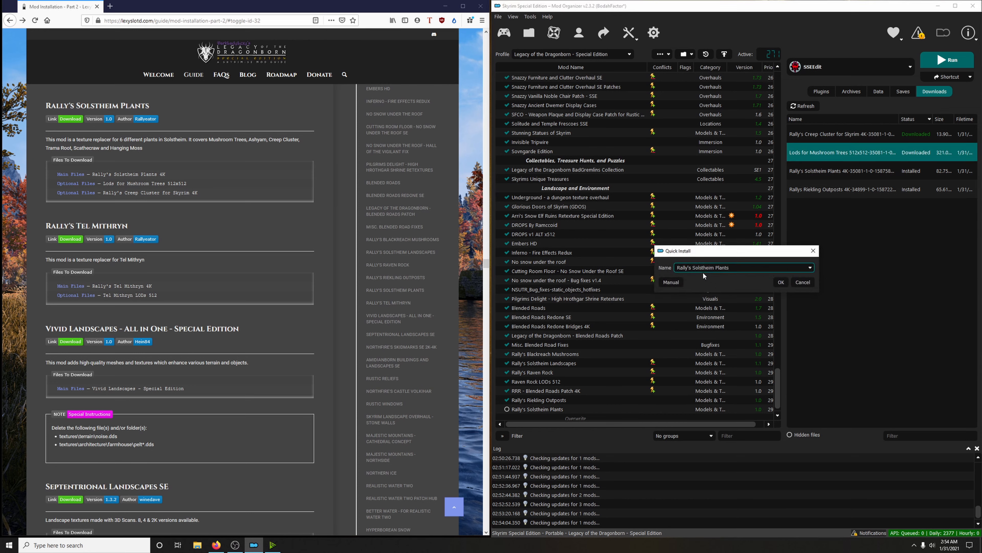
left_click(810, 268)
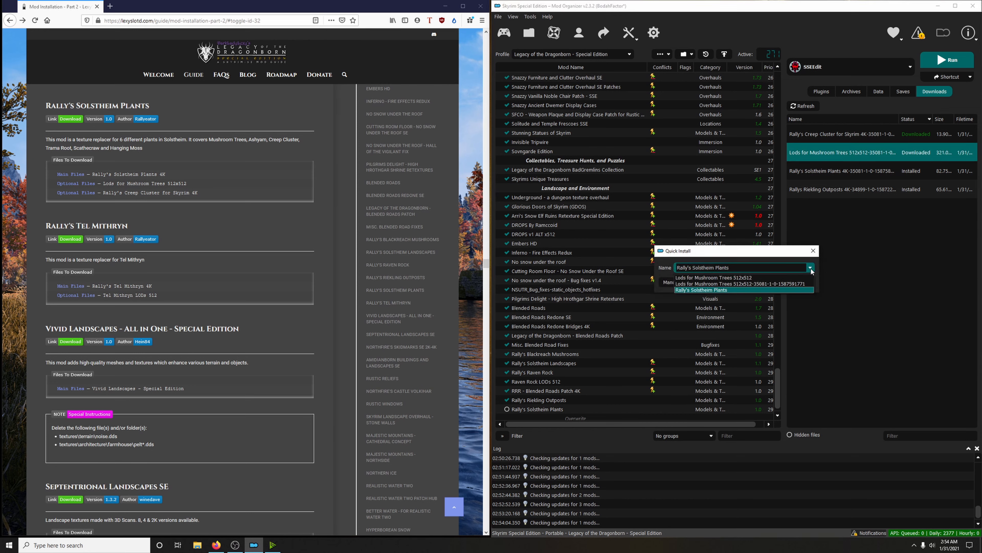
left_click(739, 278)
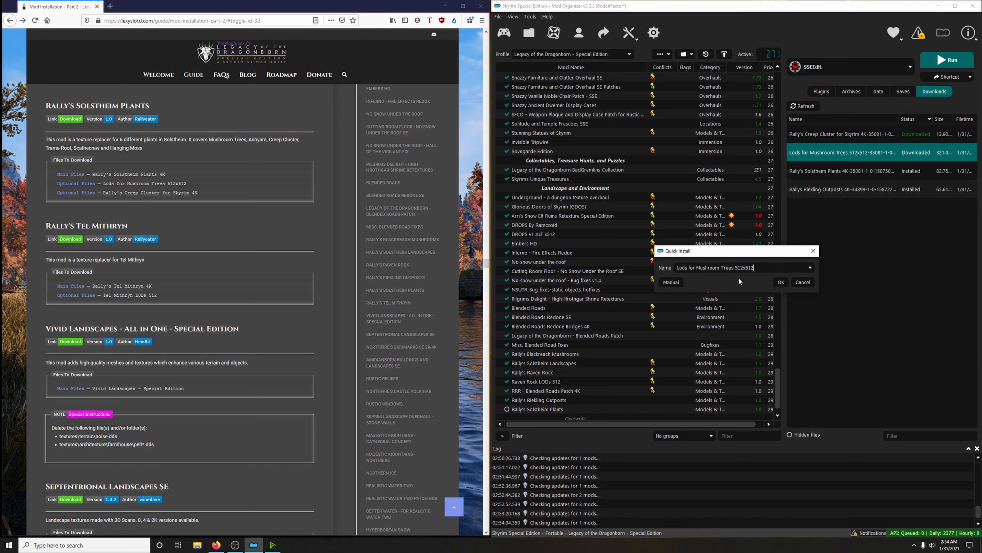
left_click(782, 285)
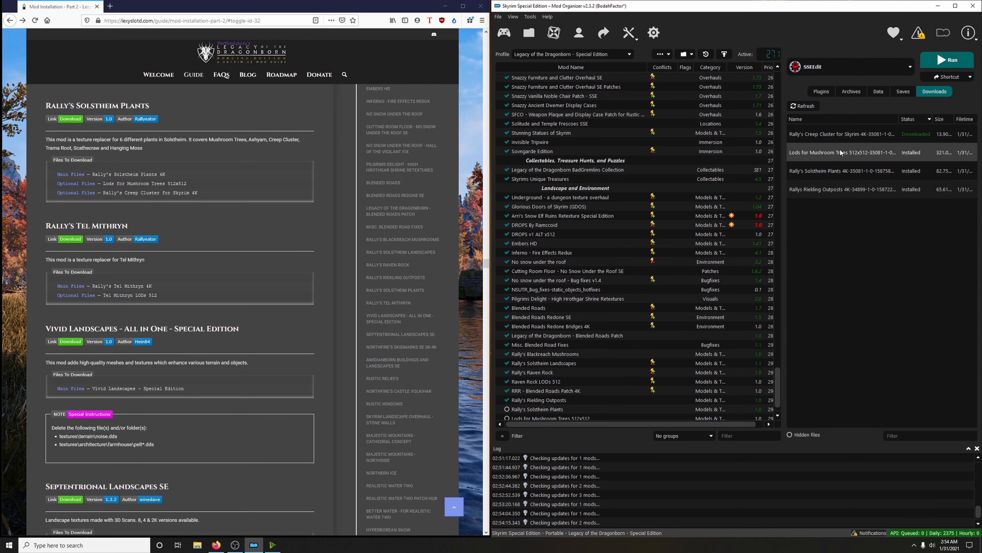
Install the creep cluster download as a separate mod named Rally's Creep Cluster for Skyrim 4K.
double_click(837, 138)
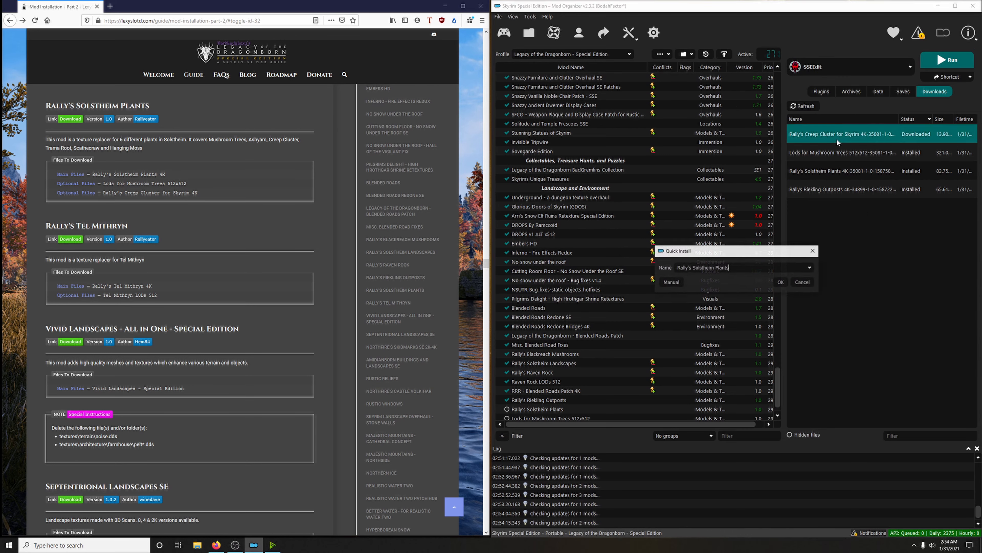
left_click(812, 268)
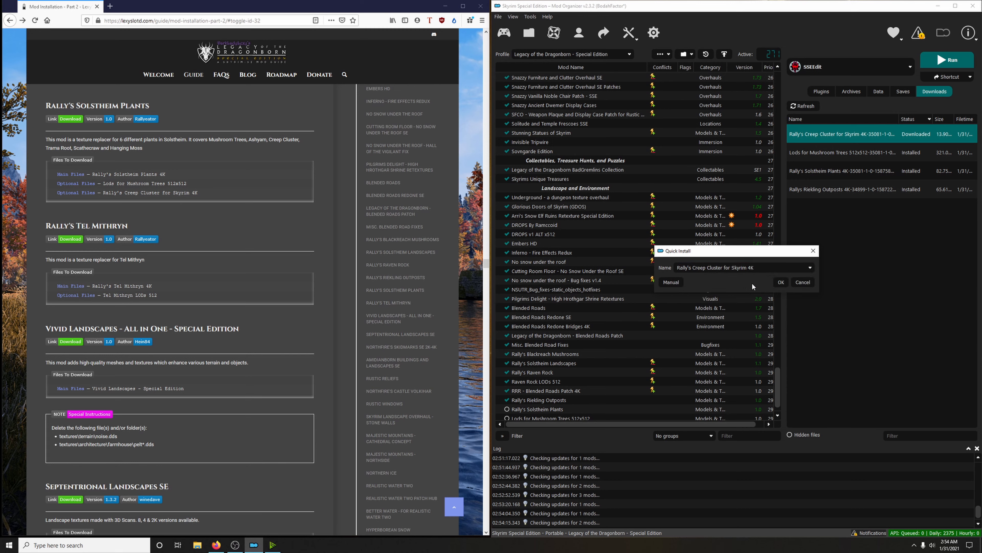
left_click(781, 282)
Enable Rally's Solstheim Plants, Lods for Mushroom Trees 512x512 and Rally's Creep Cluster for Skyrim 4K in the mod list.
scroll(713, 301, "down", 1)
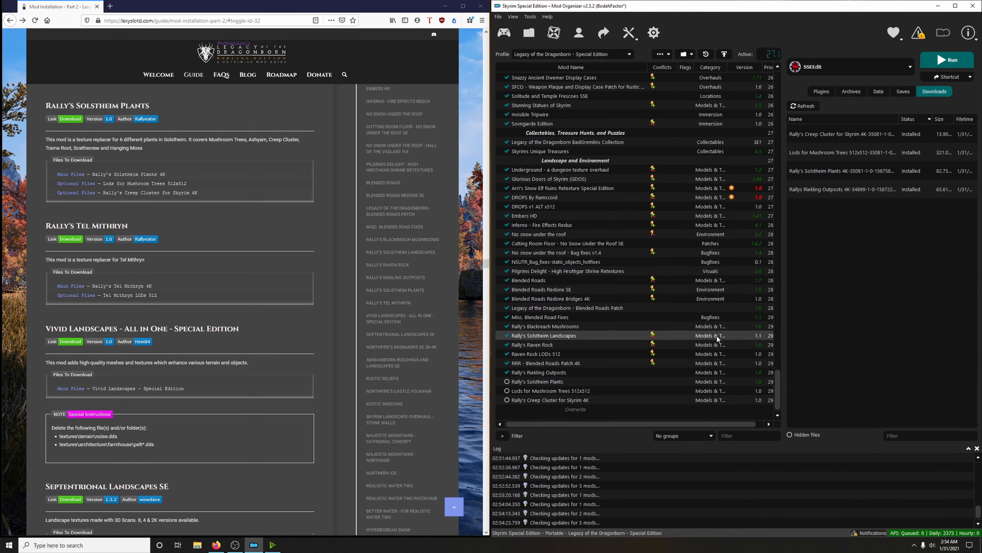
left_click(506, 382)
left_click(507, 391)
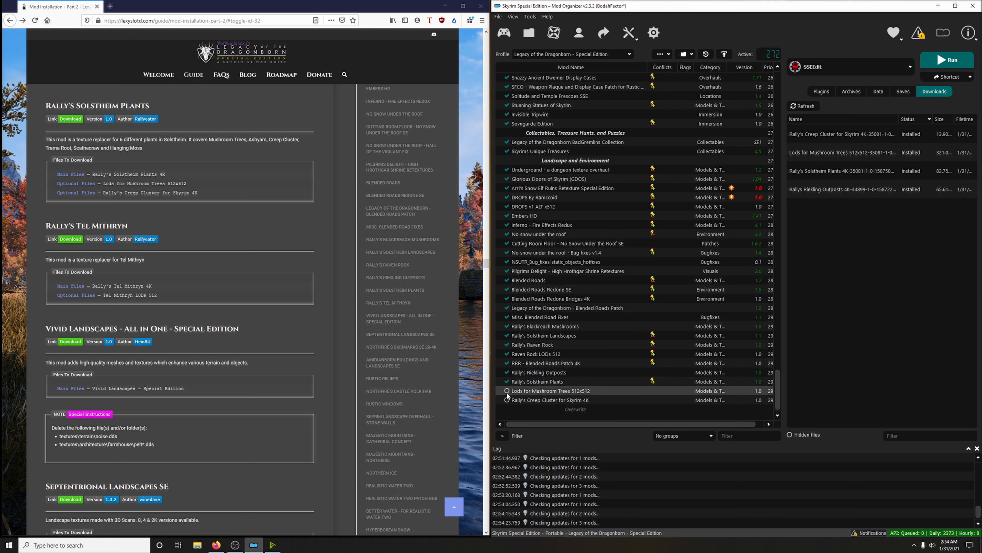
left_click(507, 400)
Delete all installed downloads, including the Solstheim Plants and Riekling Outposts archives, from the downloads list and from disk.
right_click(817, 171)
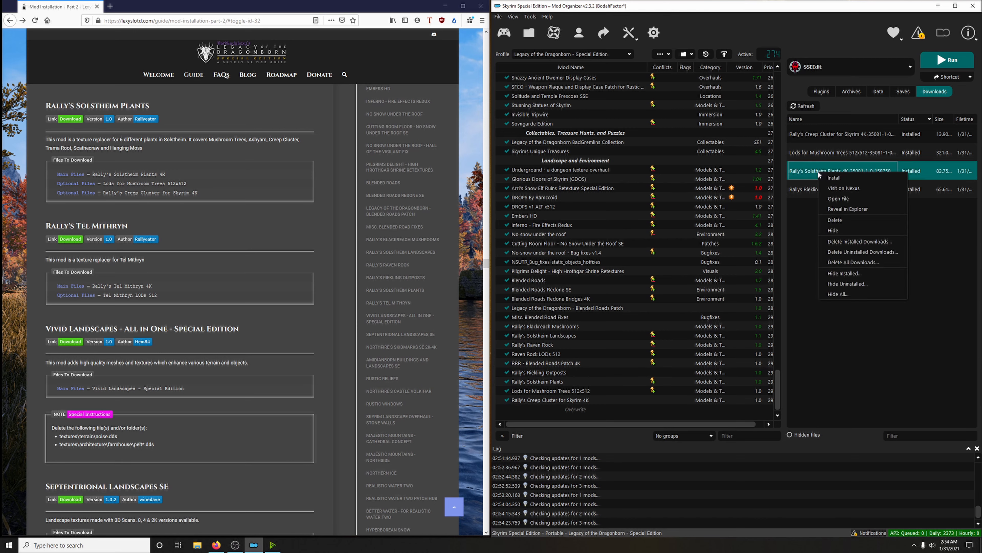
left_click(847, 241)
left_click(551, 282)
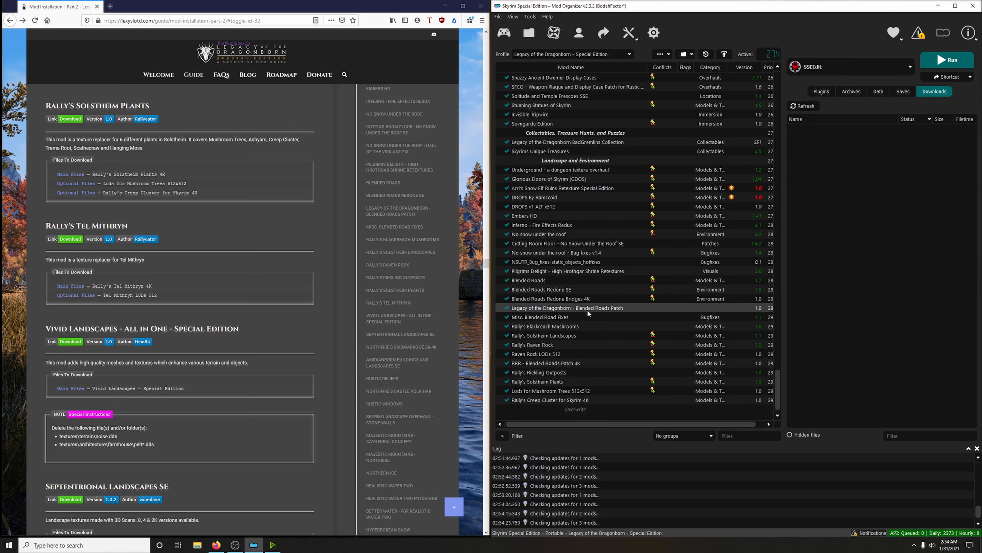
Download the Rally's Tel Mithryn 4K main file and the Tel Mithryn LODs 512 optional file through the mod manager.
scroll(266, 255, "down", 3)
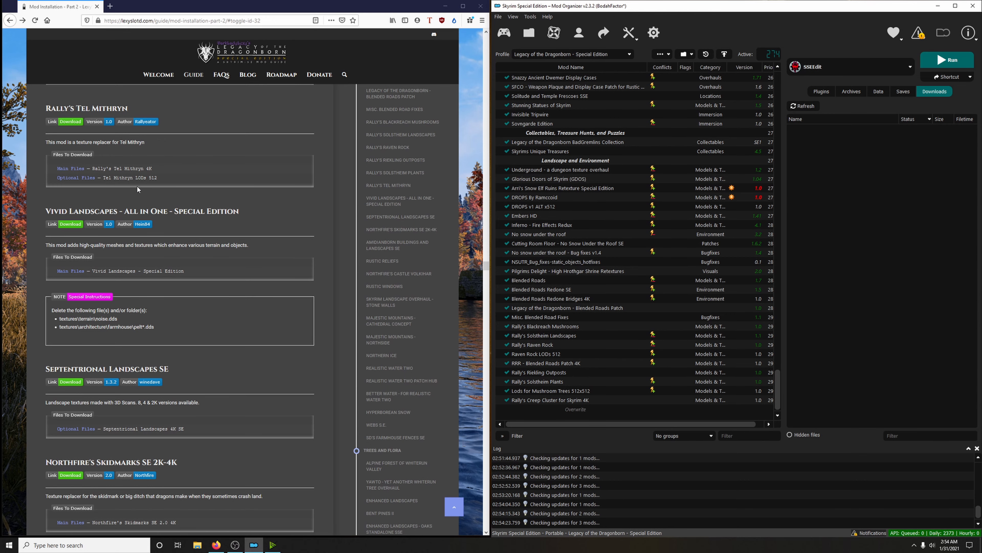
left_click(70, 122)
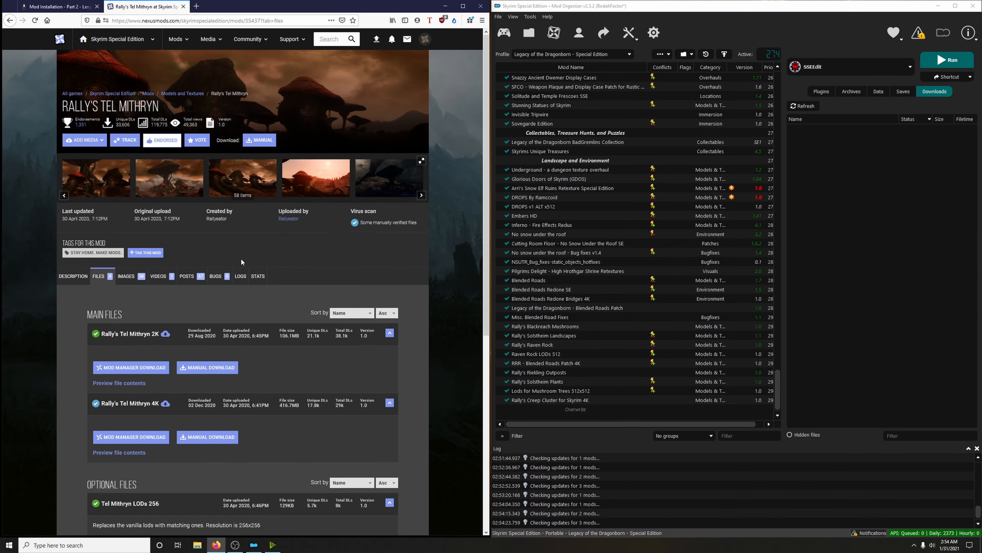
scroll(241, 258, "down", 3)
left_click(128, 319)
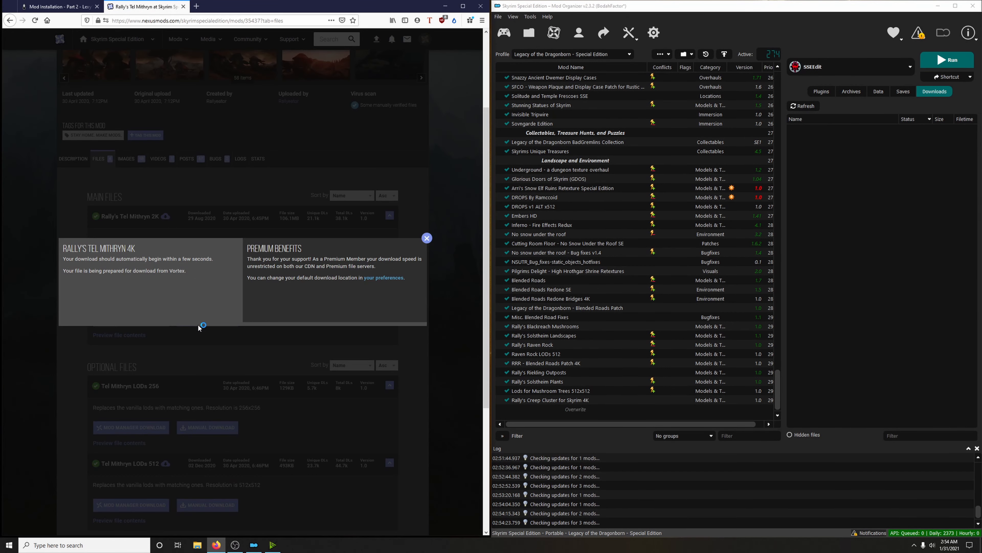
left_click(437, 252)
scroll(424, 261, "down", 5)
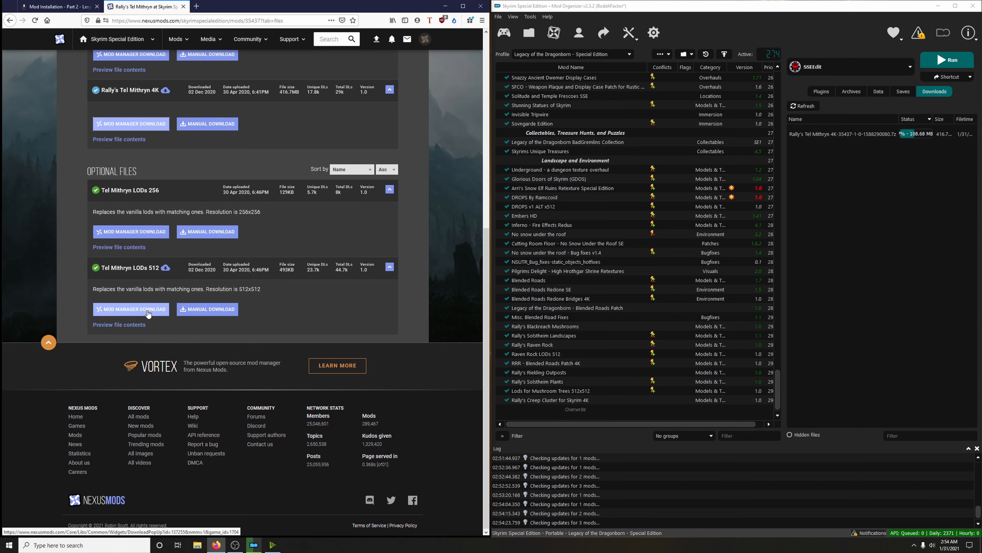
left_click(148, 310)
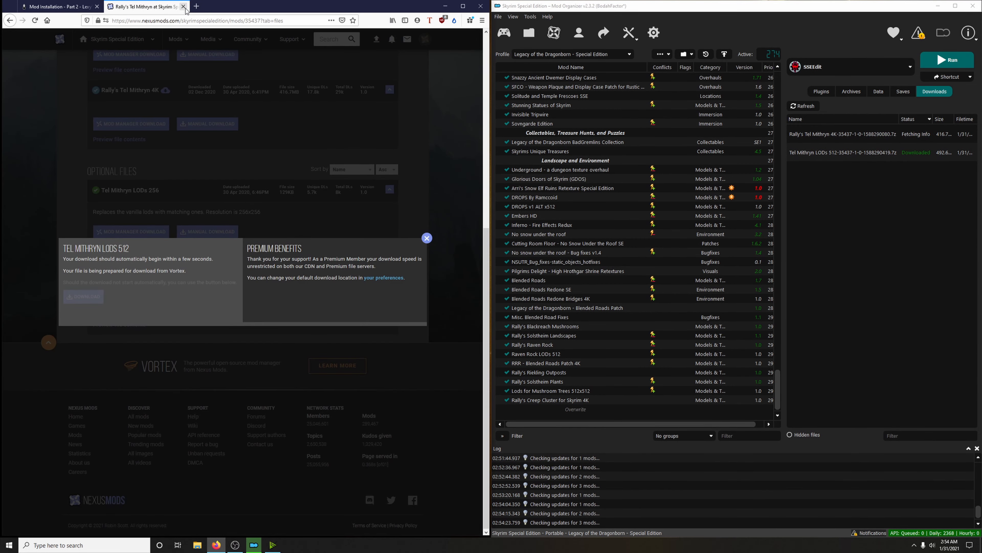
left_click(184, 7)
Install the Rally's Tel Mithryn 4K and Tel Mithryn LODs 512 downloads, naming the second mod Tel Mithryn LODs 512, and enable both.
double_click(845, 154)
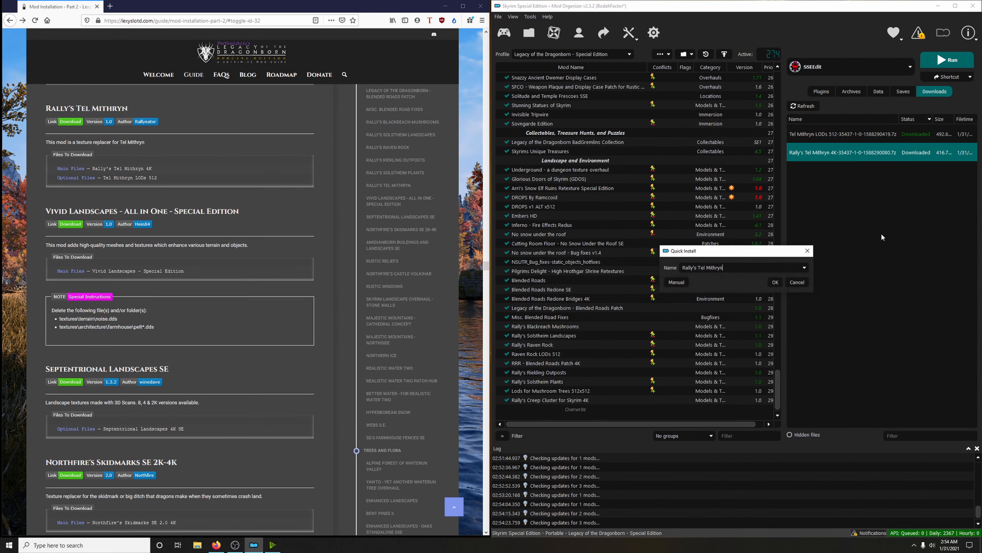
left_click(775, 282)
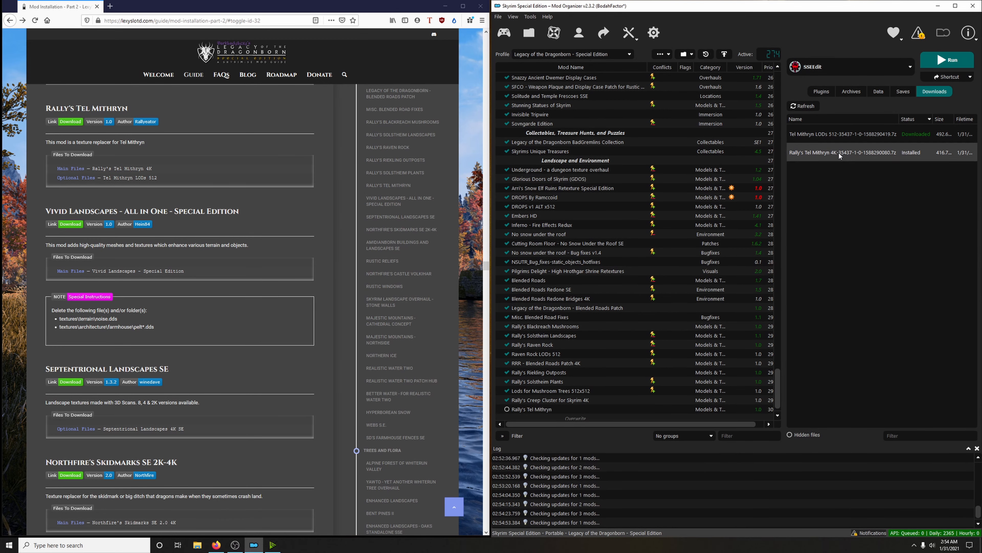
double_click(833, 134)
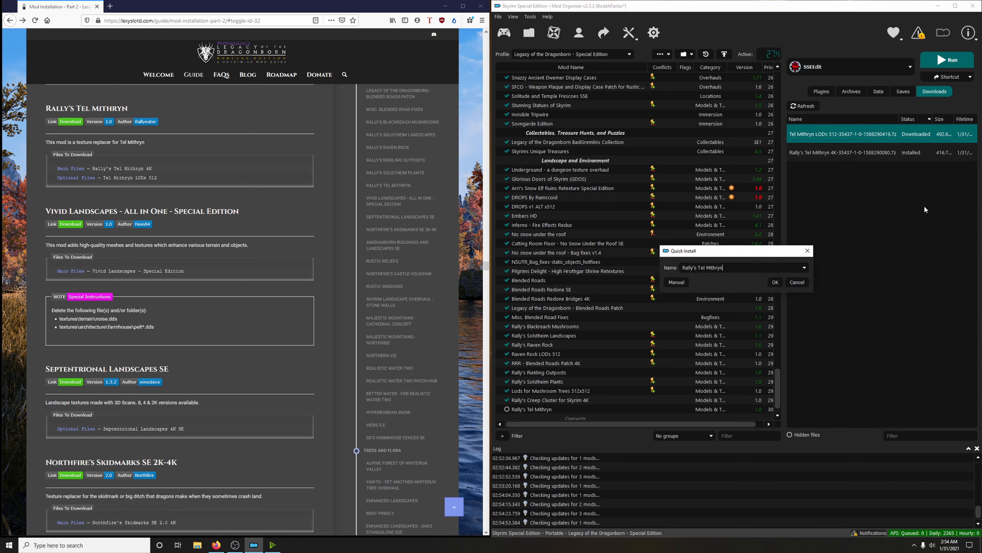
left_click(805, 267)
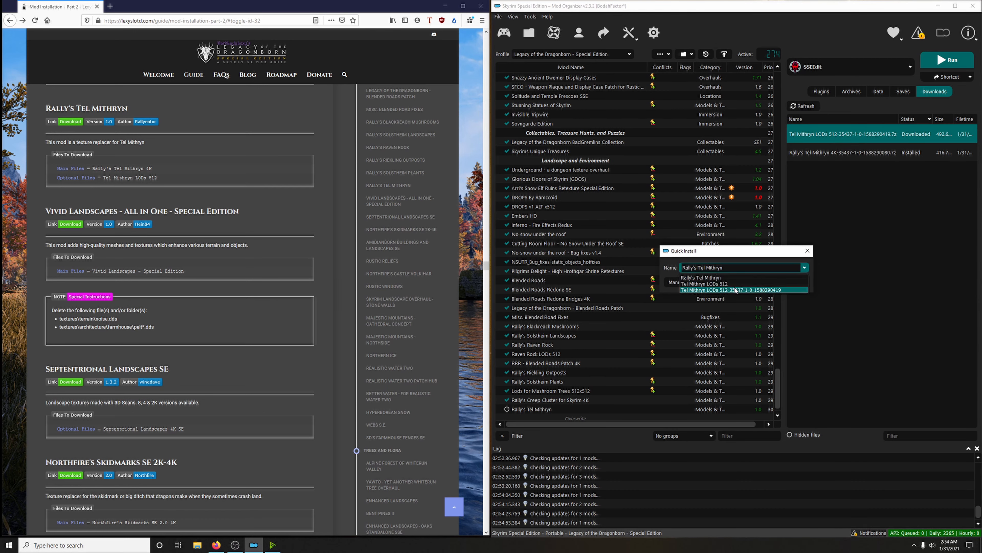
left_click(725, 285)
left_click(776, 282)
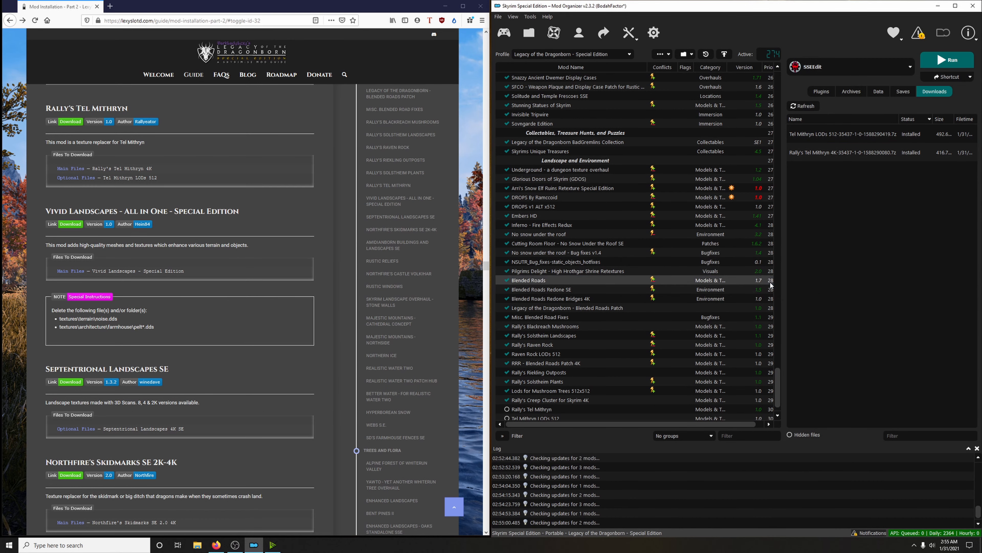
scroll(670, 382, "down", 1)
left_click(507, 390)
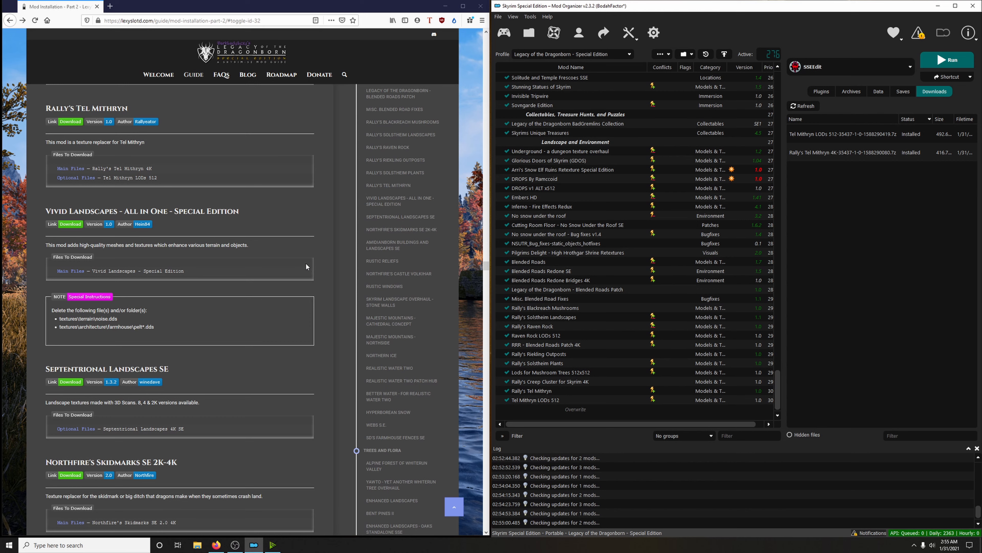
Download the Vivid Landscapes - Special Edition main file through the mod manager from the guide's linked mod page.
left_click(76, 225)
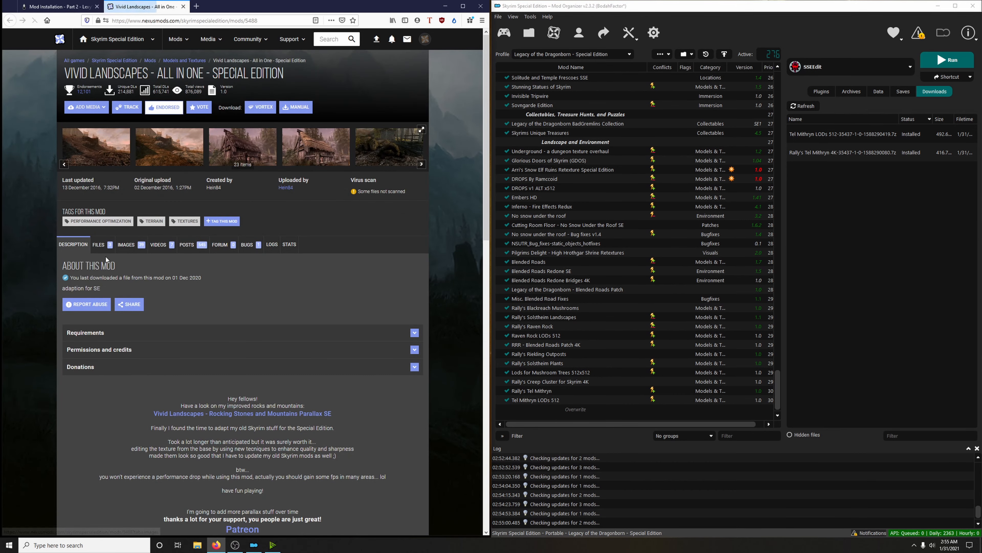
left_click(104, 248)
scroll(200, 308, "down", 2)
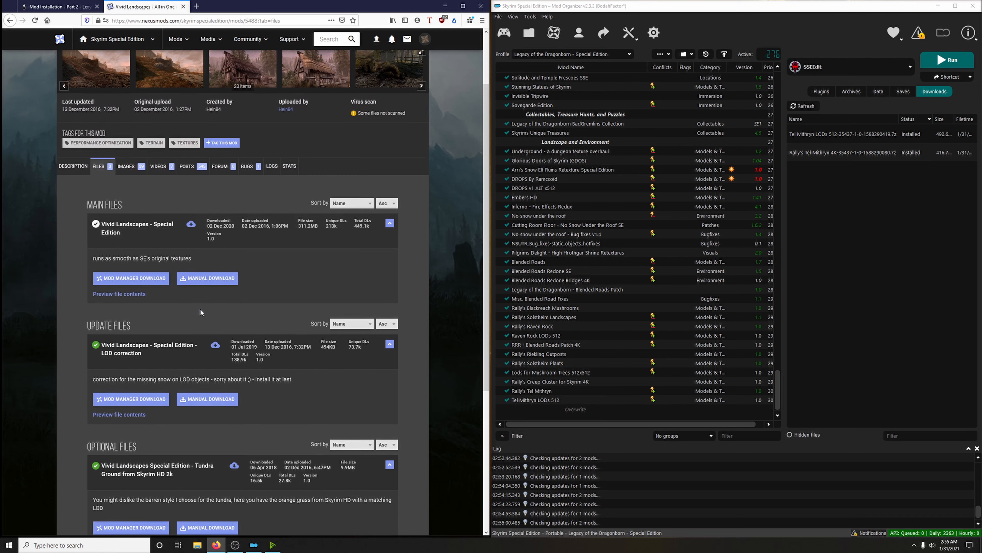
left_click(149, 280)
left_click(427, 208)
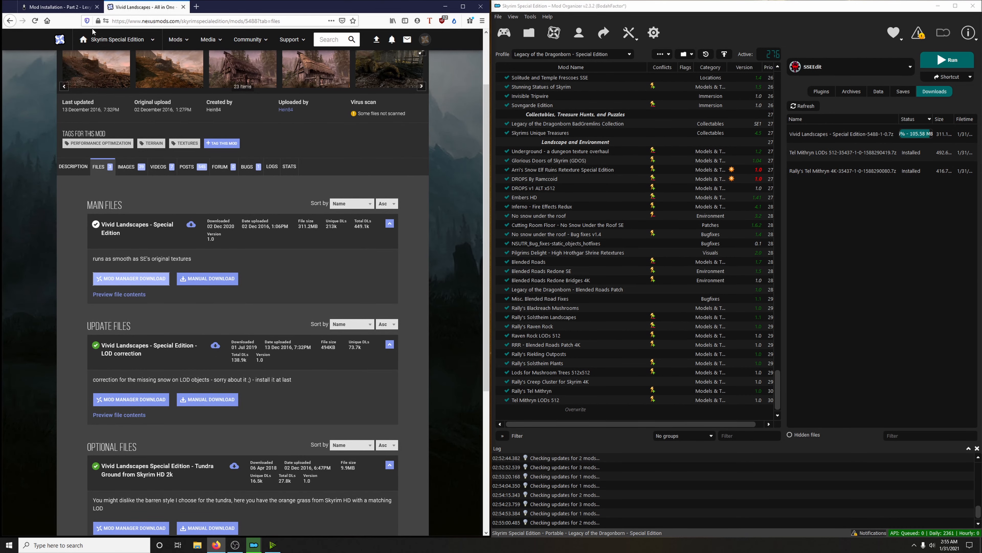
left_click(58, 7)
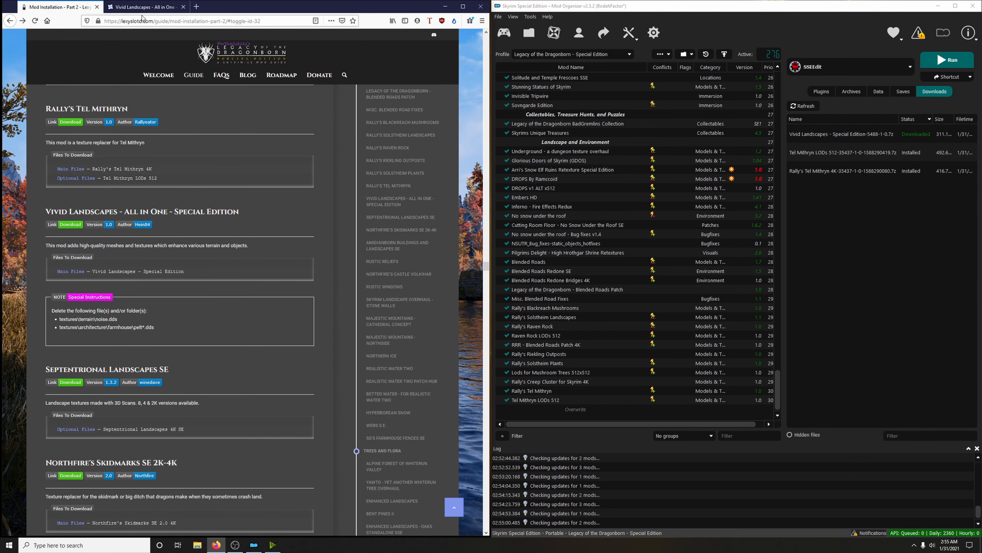
left_click(143, 7)
Install the downloaded Vivid Landscapes archive as Vivid Landscapes - All in One - Special Edition and close its mod page.
double_click(844, 133)
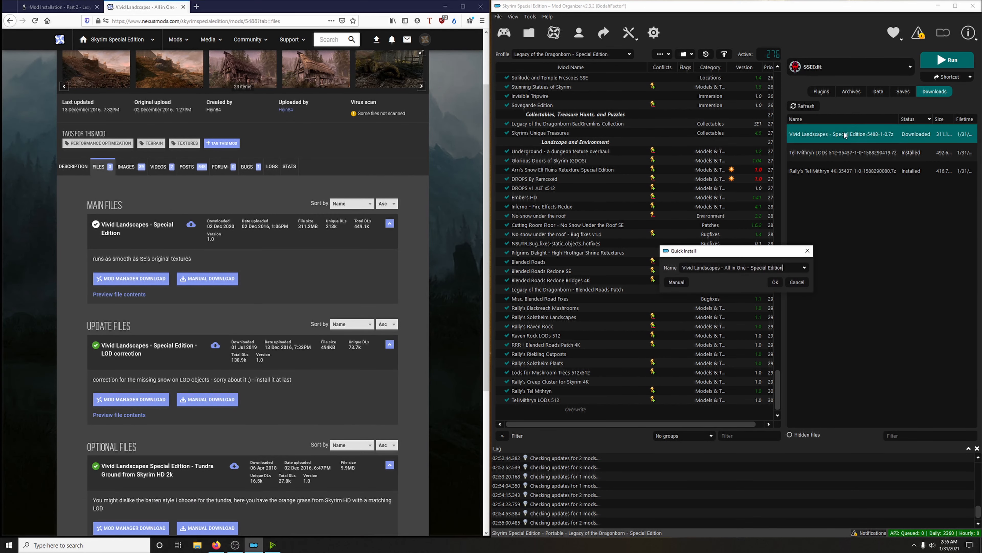
left_click(774, 285)
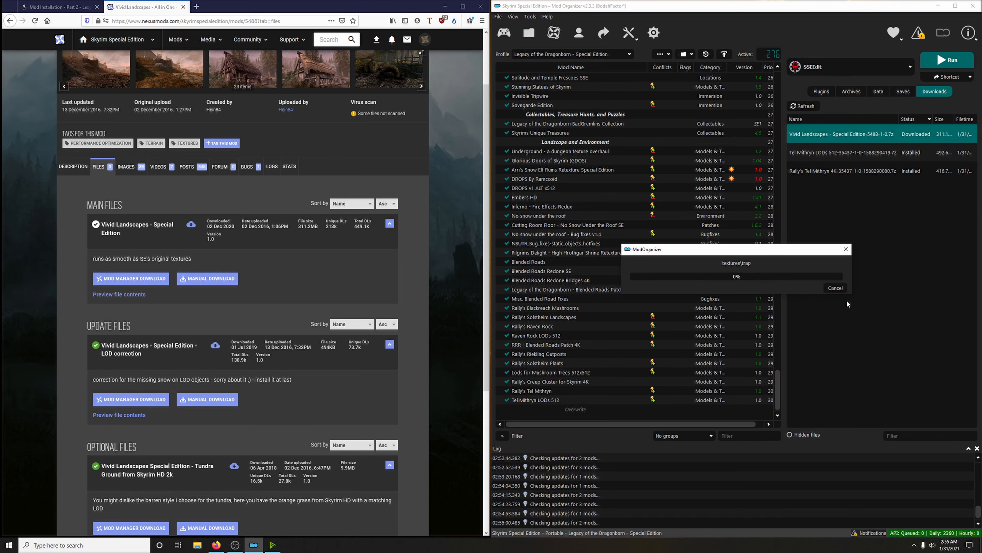
left_click(183, 7)
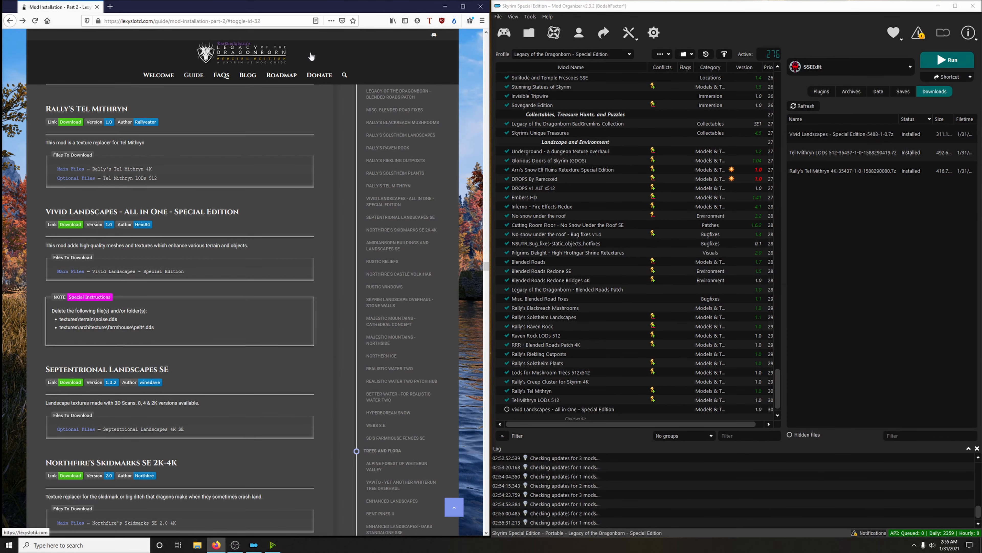
Delete noise.dds from the textures\terrain folder of the installed Vivid Landscapes mod.
scroll(155, 321, "down", 2)
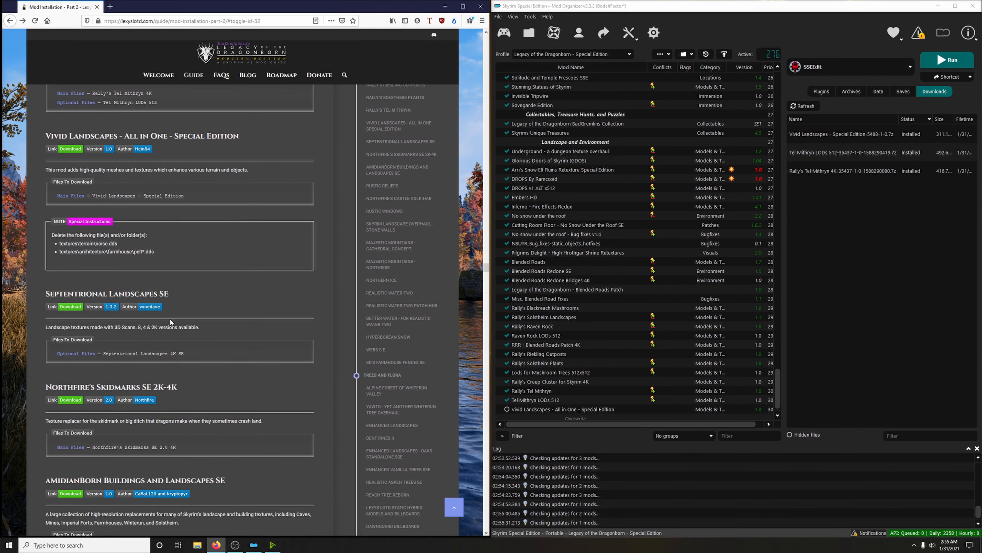
right_click(558, 409)
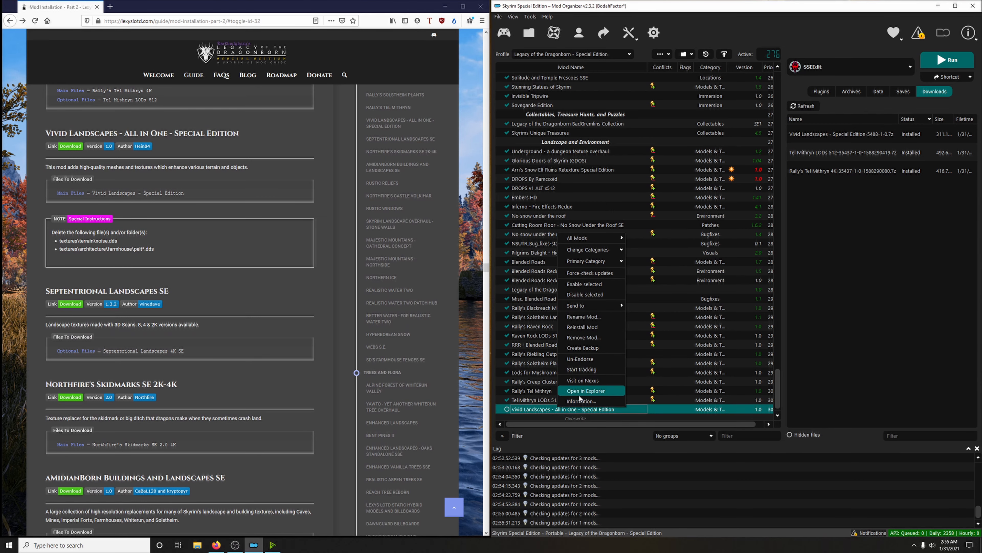
left_click(585, 390)
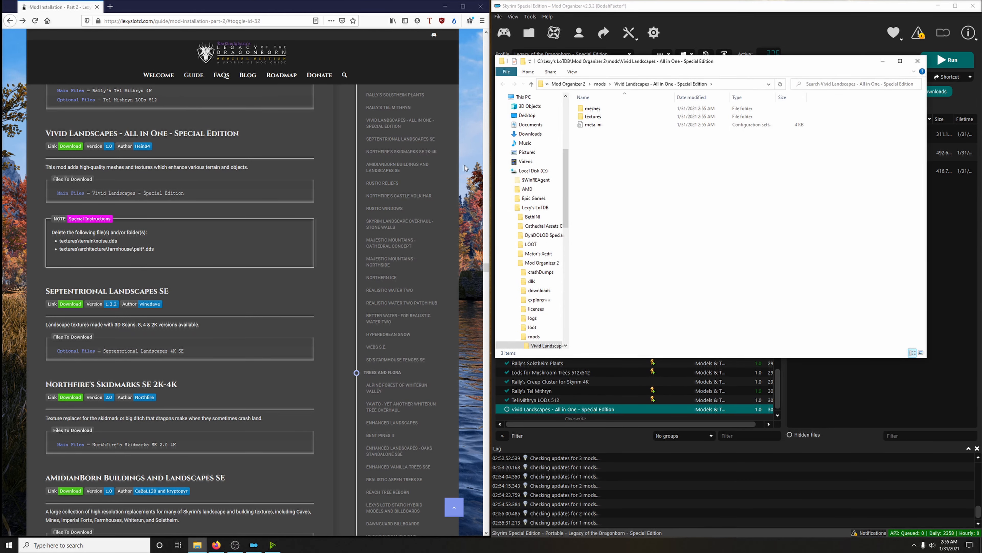
double_click(590, 117)
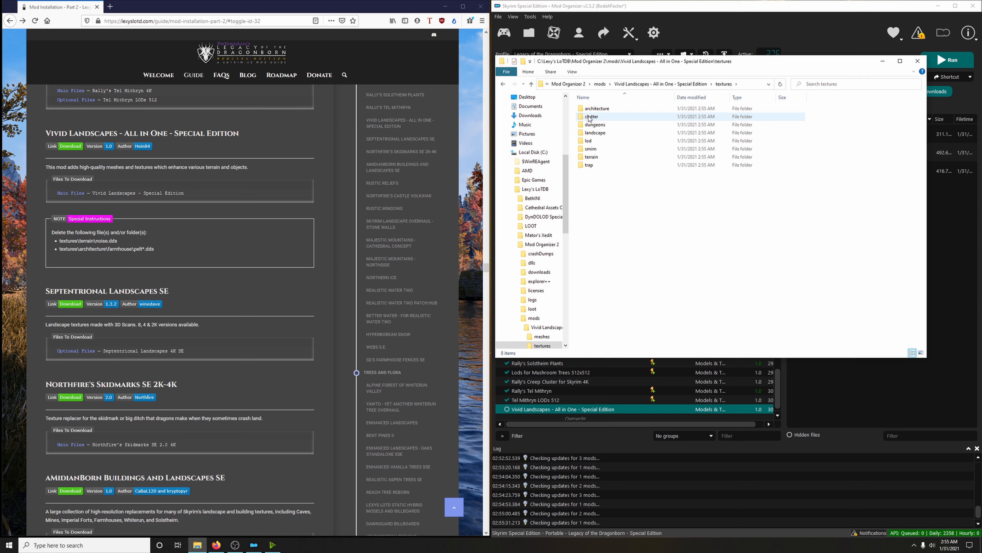
double_click(591, 157)
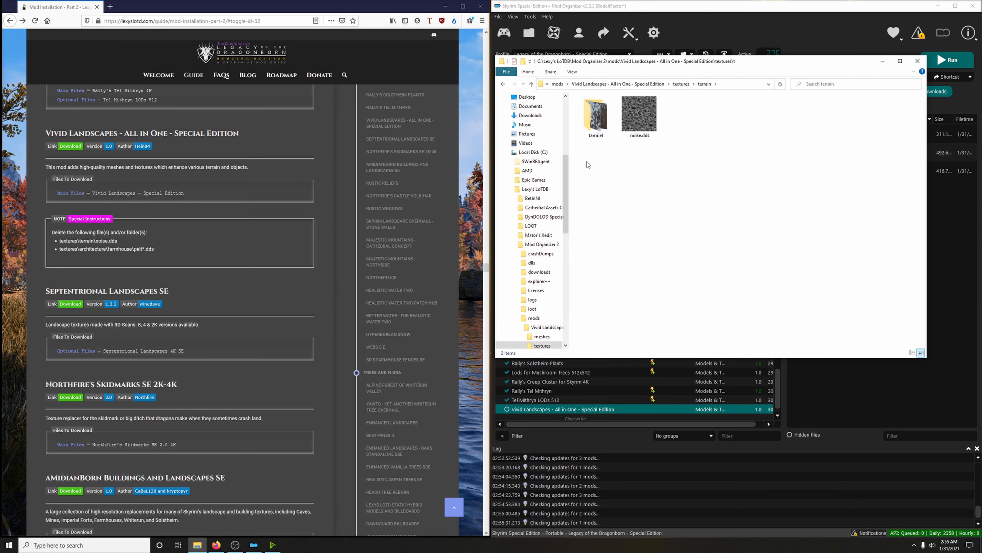
left_click(646, 135)
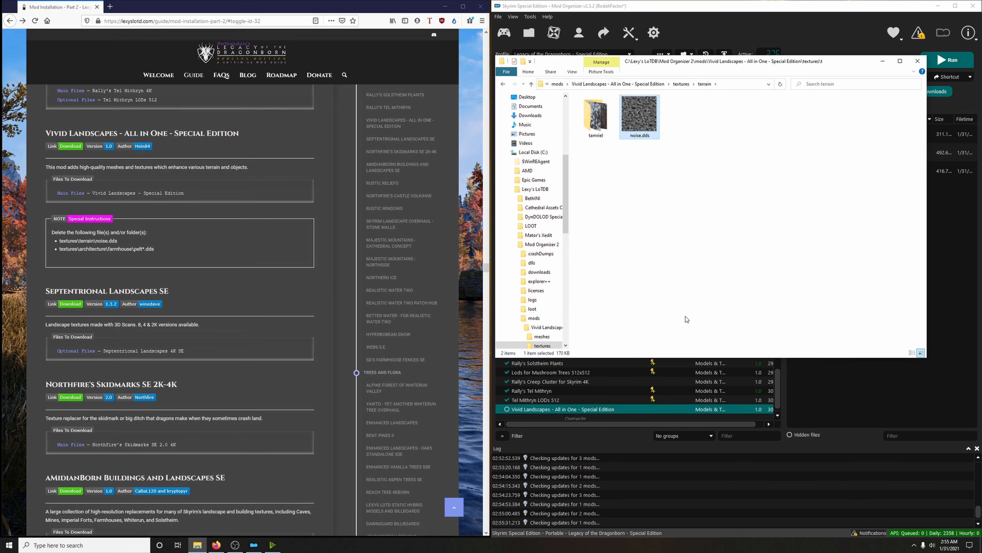
key("Delete")
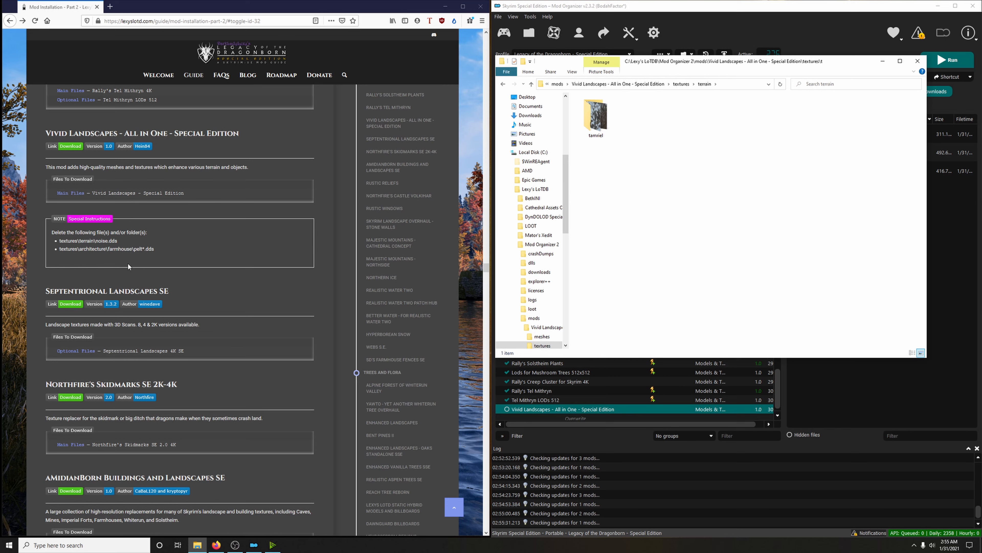
Search the mod's textures\architecture\farmhouse folder for pelt and select all the pelt texture files.
left_click(676, 84)
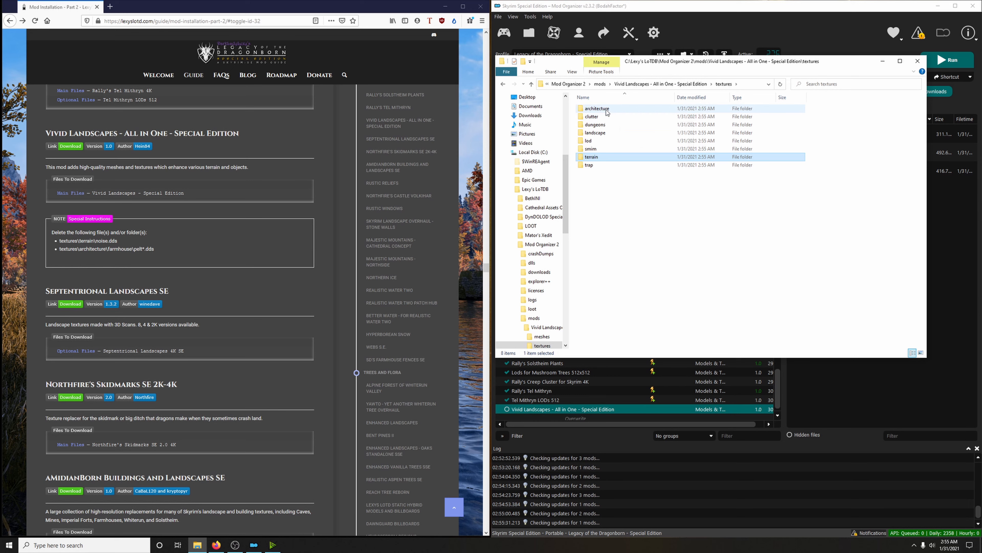
double_click(607, 112)
double_click(603, 109)
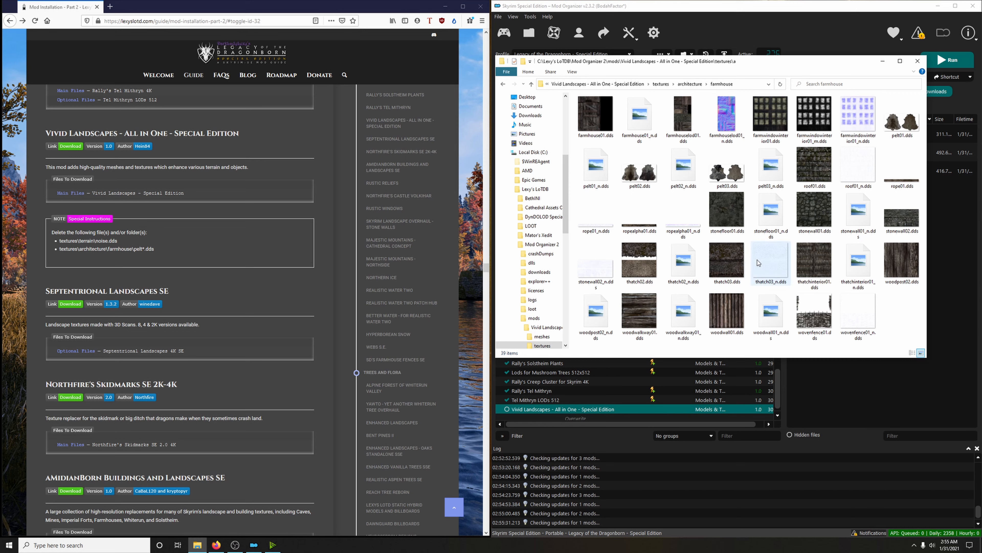
left_click(837, 85)
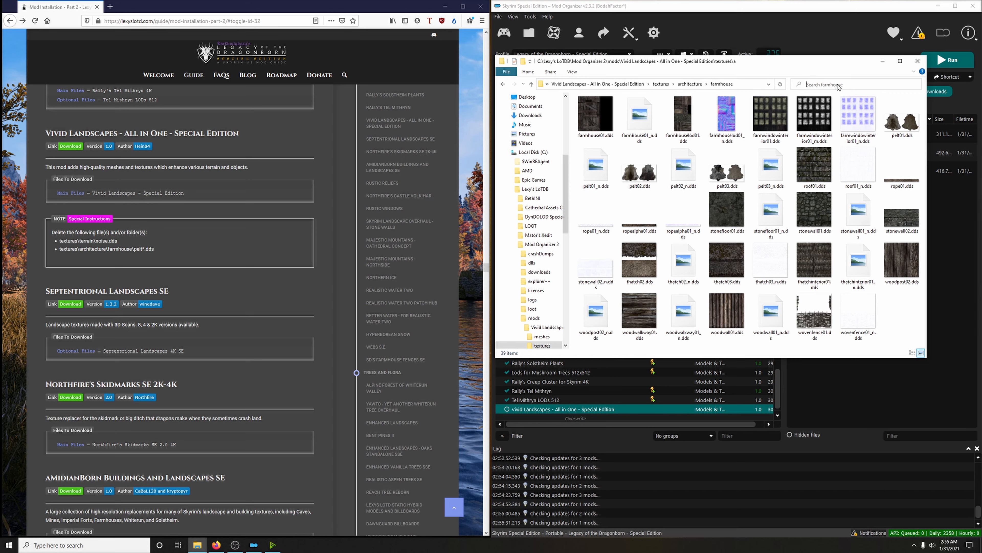
type("pelt")
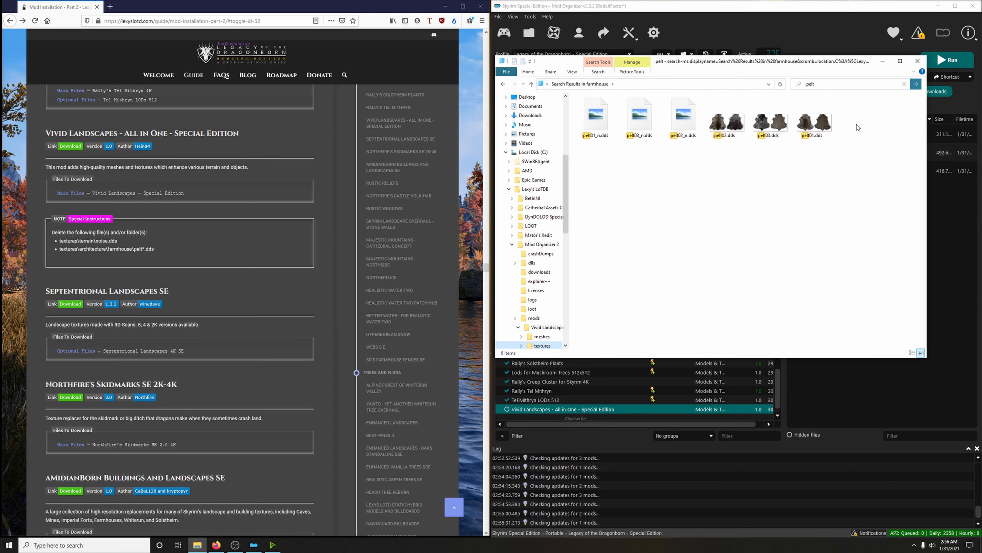
left_click_drag(593, 164, 837, 128)
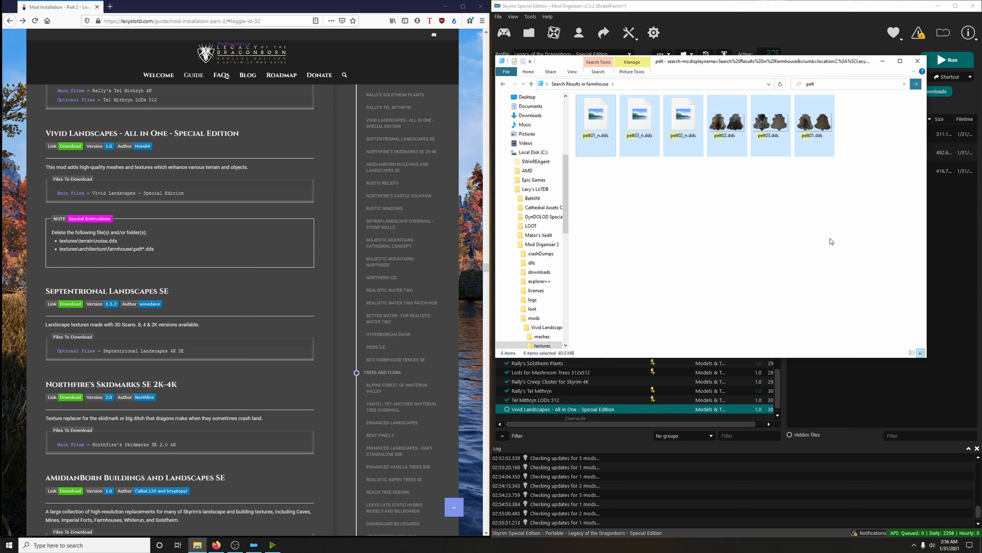
left_click(737, 264)
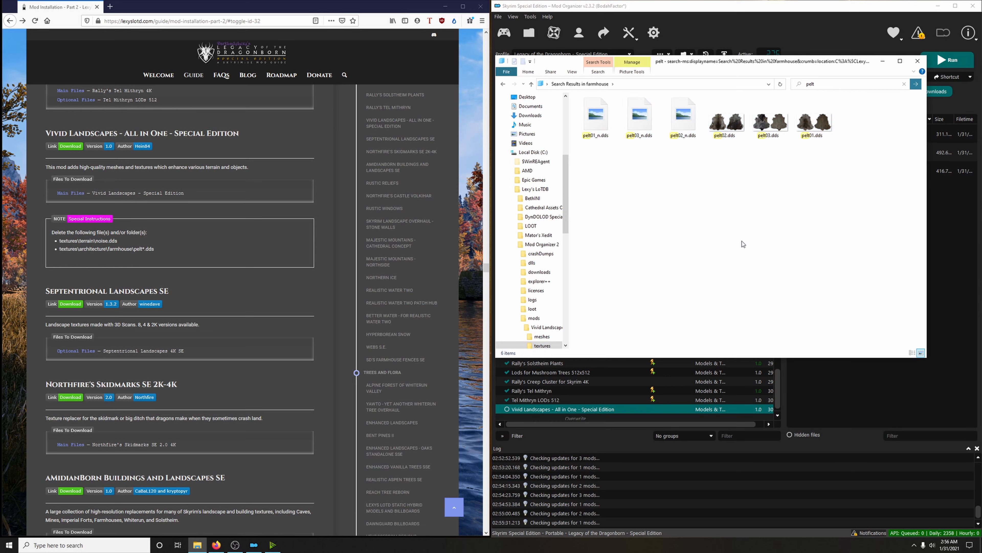
Close the mod's folder window and enable Vivid Landscapes - All in One - Special Edition in the mod list.
left_click(917, 60)
scroll(670, 316, "down", 1)
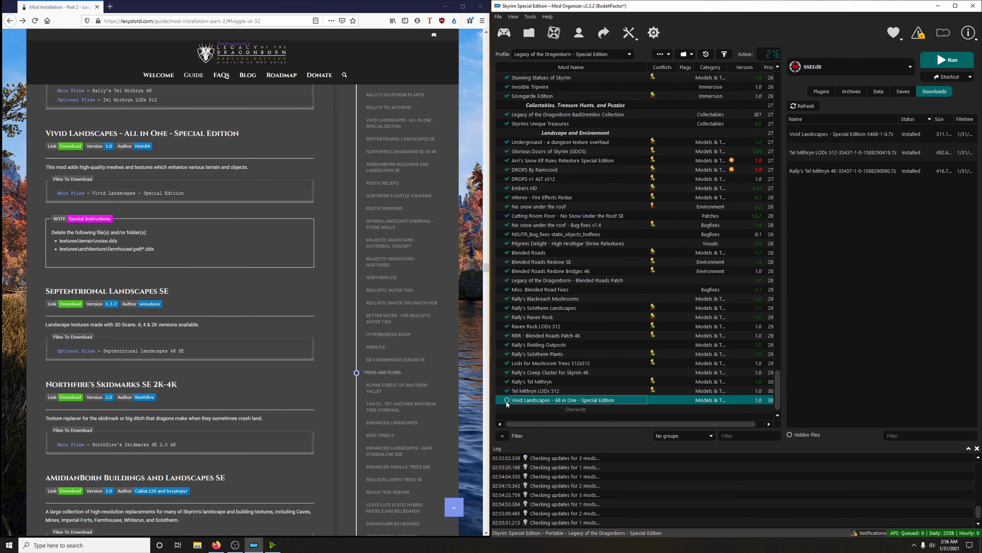
left_click(506, 400)
Download the optional file Septentrional Landscapes 4K SE from its guide-linked mod page through the mod manager.
scroll(231, 309, "down", 4)
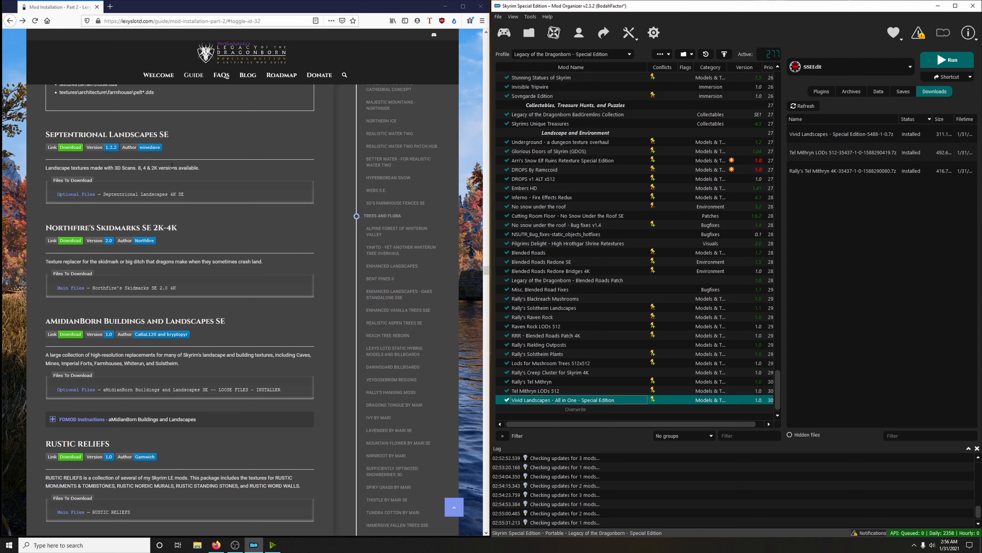
left_click(70, 148)
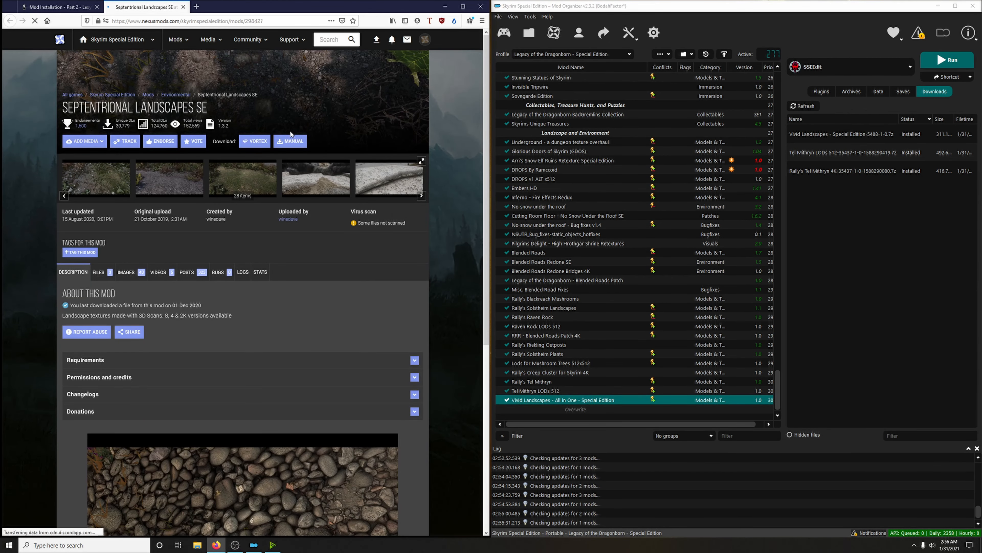
left_click(291, 141)
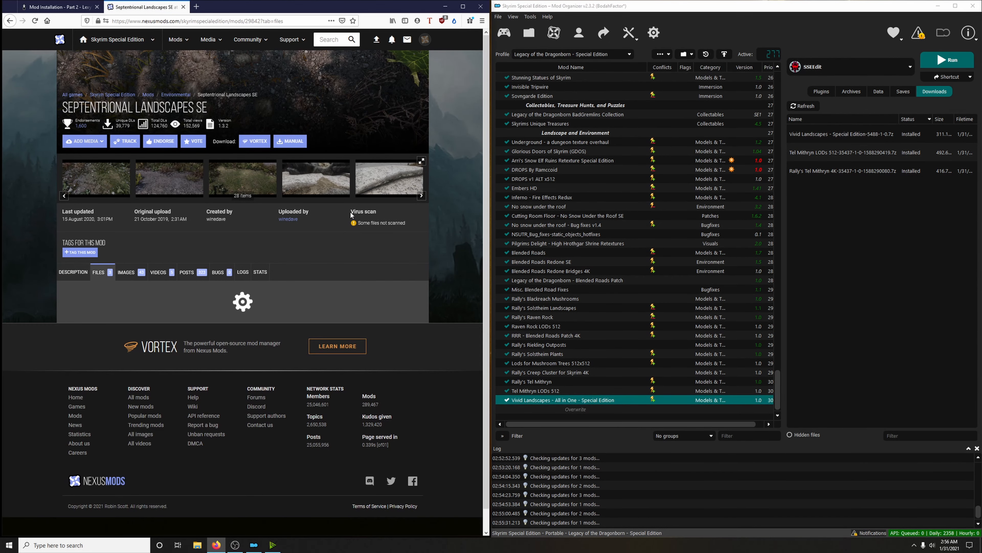
scroll(347, 213, "down", 5)
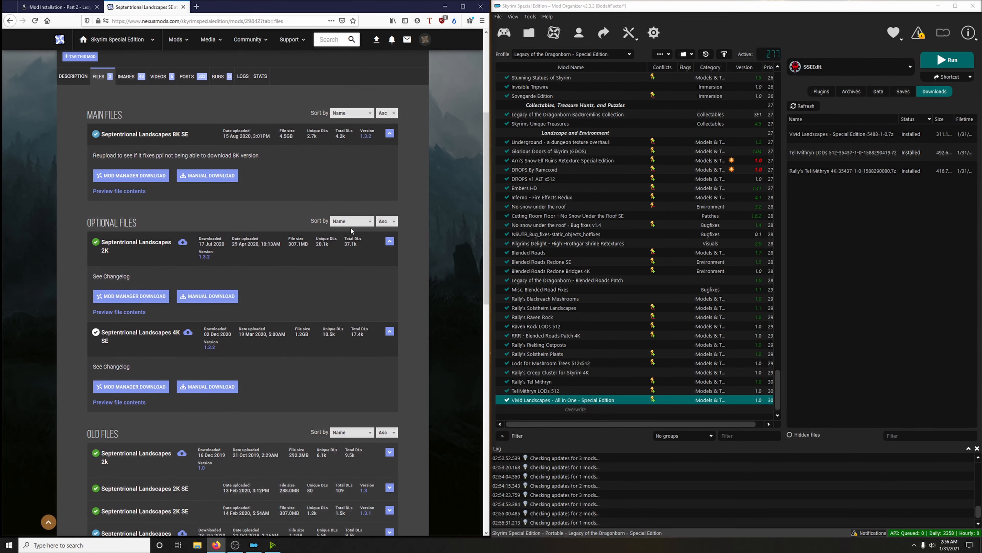
left_click(139, 386)
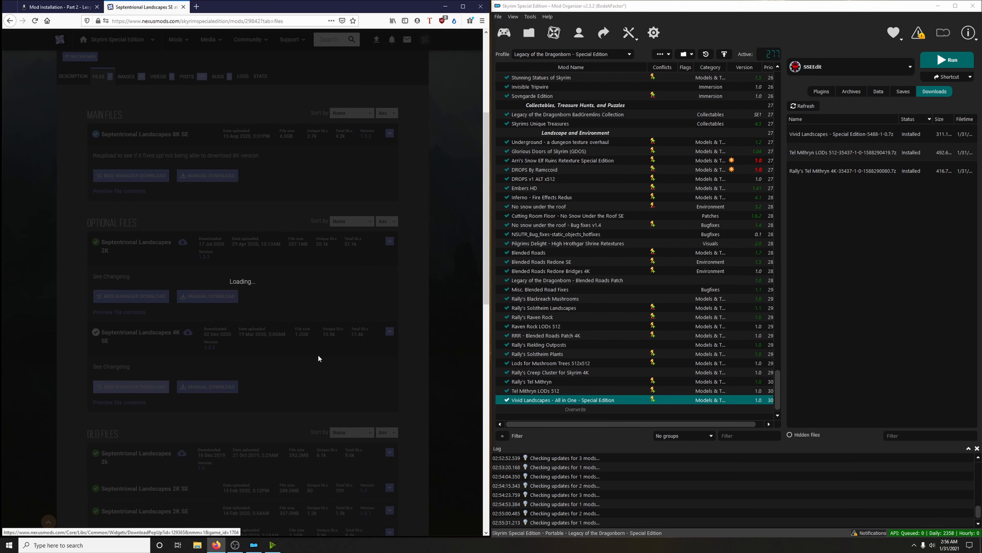
left_click(83, 246)
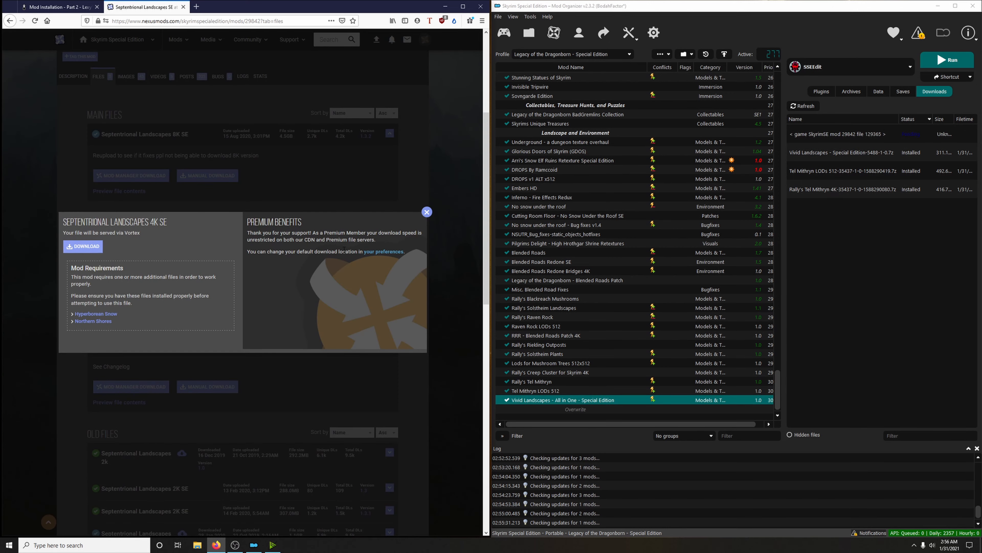
left_click(427, 211)
View the first three gallery images on the Septentrional Landscapes SE mod page.
left_click(118, 181)
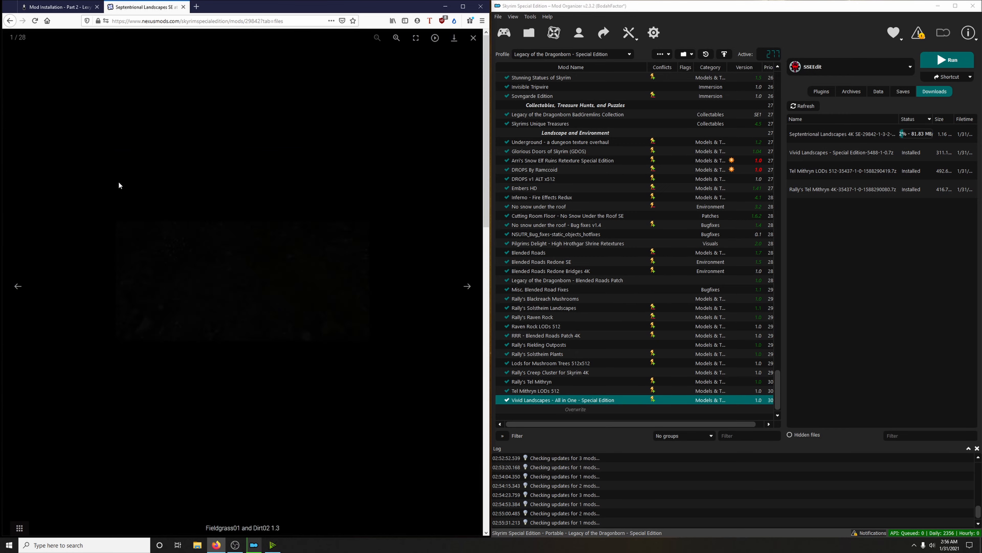
left_click(475, 293)
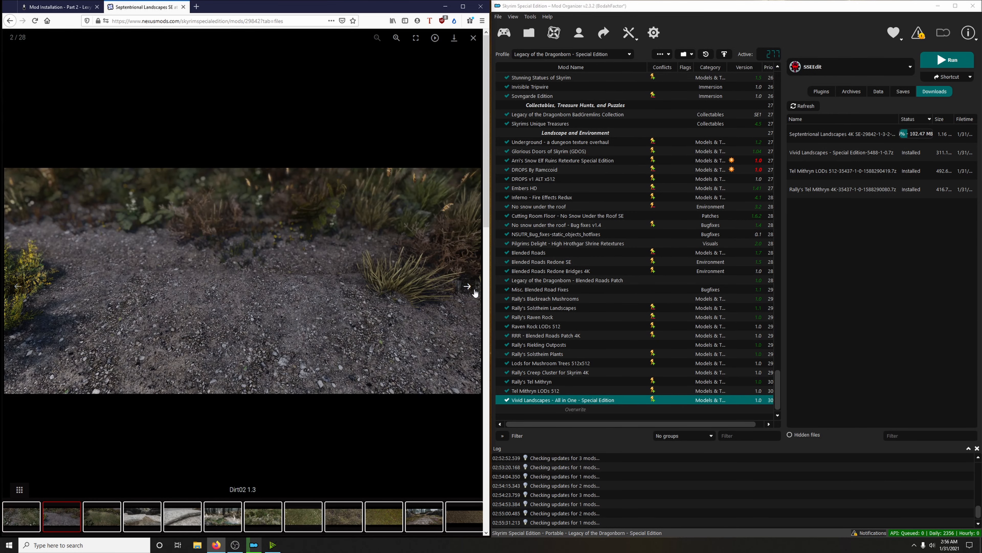
left_click(475, 293)
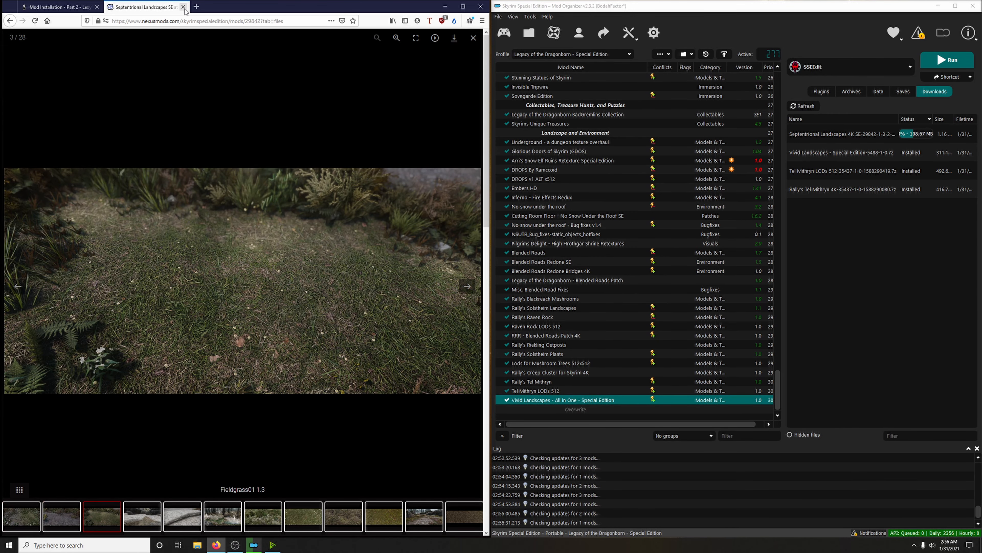
Close the mod page, then install the downloaded Septentrional Landscapes 4K SE archive and enable it in the mod list.
left_click(183, 7)
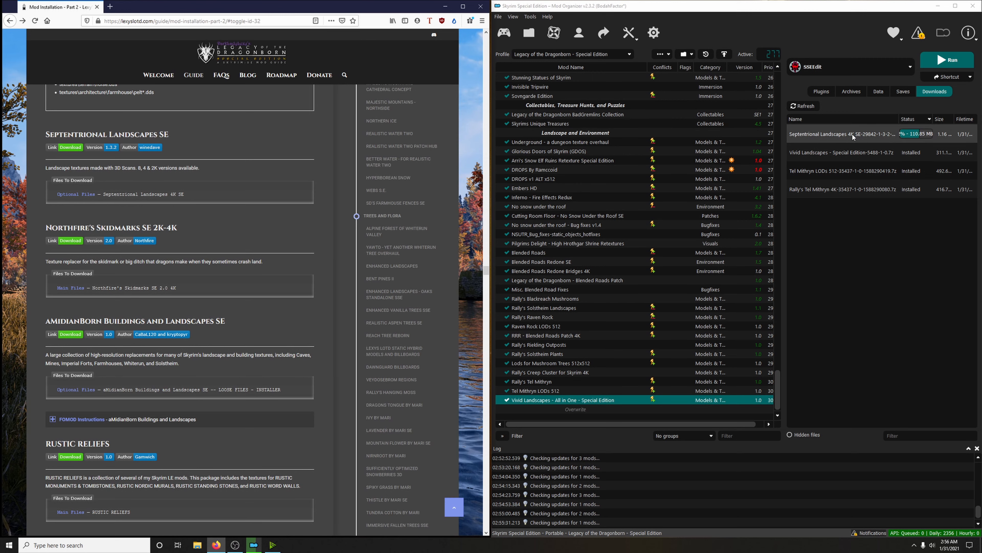
double_click(831, 132)
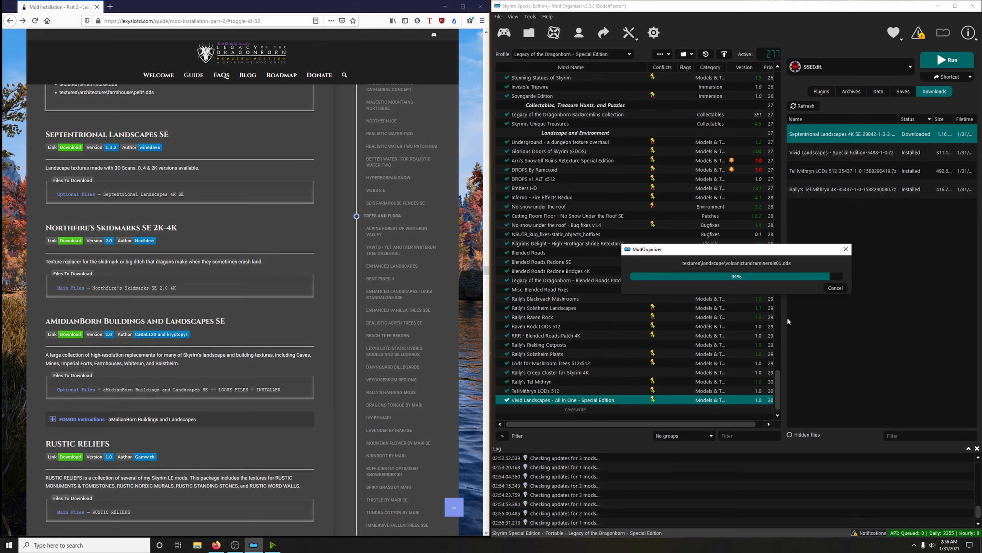
left_click(506, 400)
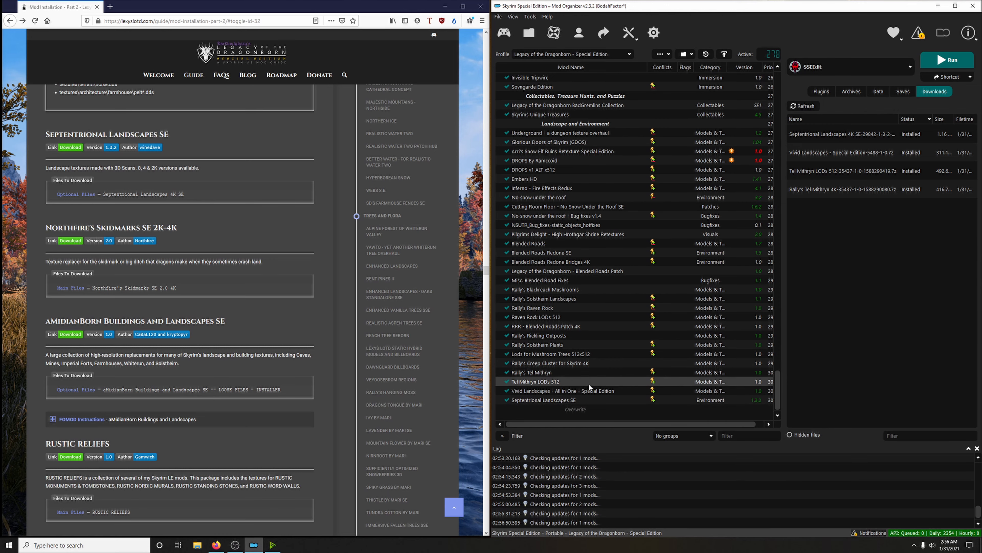
Download the main file Northfire's Skidmarks SE 2.0 4K through the mod manager and close its mod page.
scroll(278, 185, "down", 3)
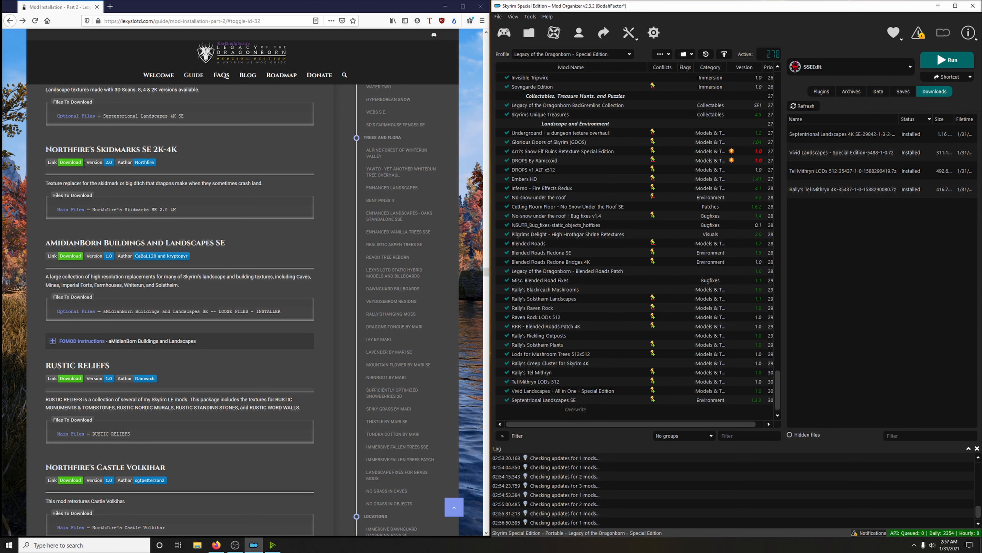
left_click(72, 163)
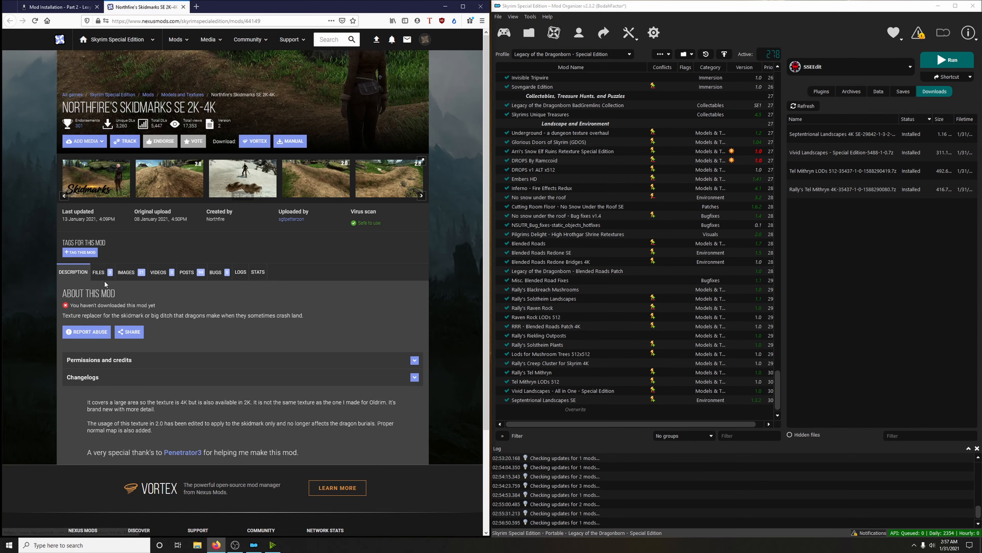
left_click(104, 276)
scroll(302, 240, "down", 3)
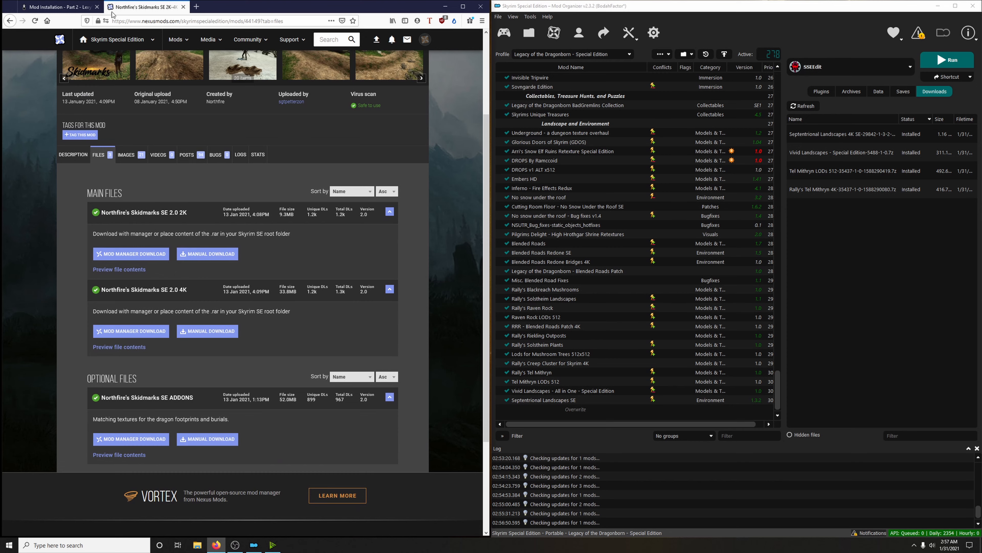
key("ctrl+shift+Tab")
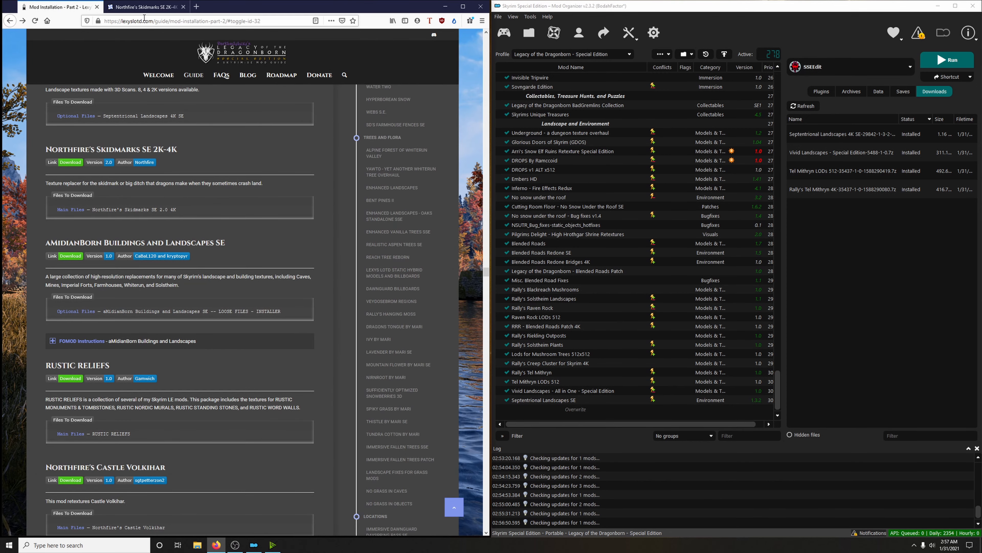
key("ctrl+Tab")
left_click(158, 331)
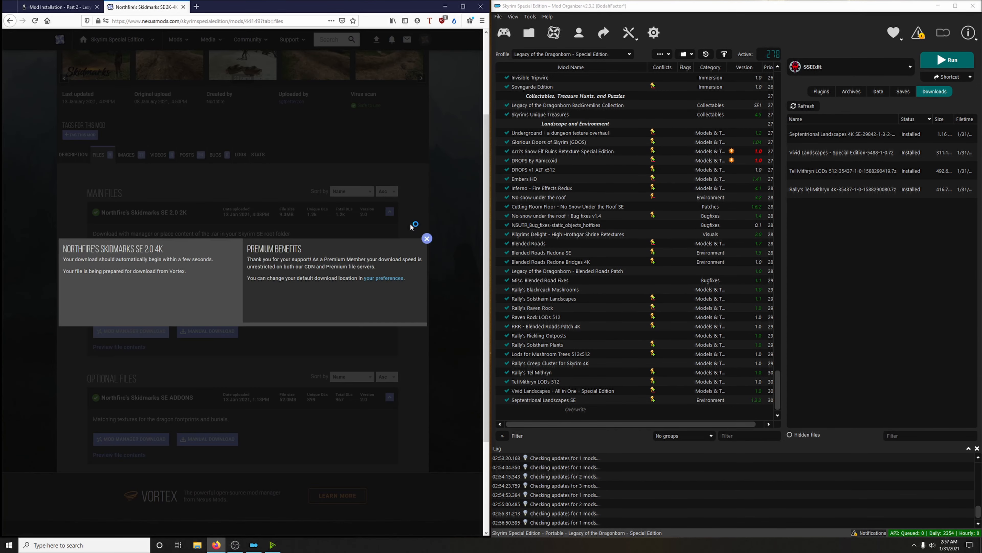
key("ctrl+w")
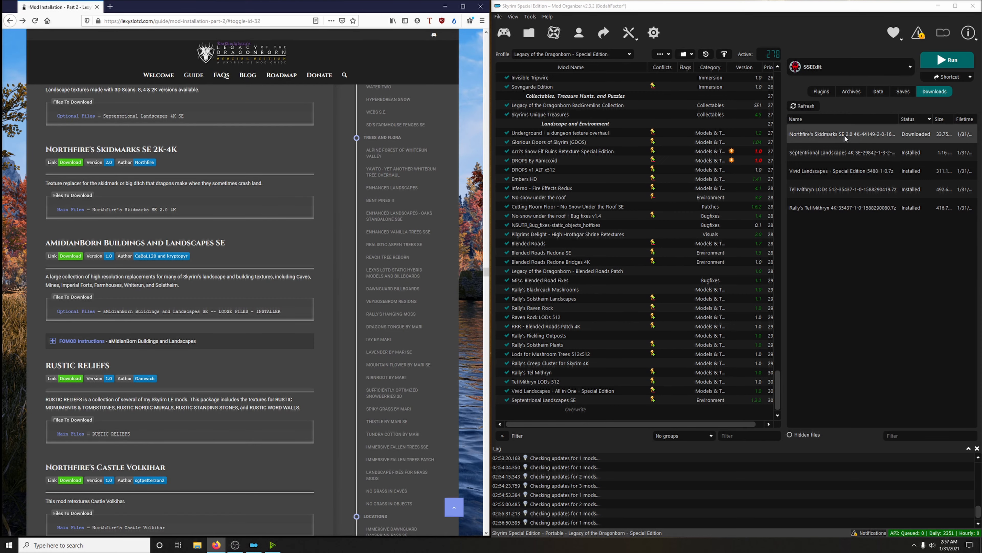
Install the downloaded Northfire's Skidmarks archive as Northfire's Skidmarks SE 2K-4K and enable it in the mod list.
double_click(844, 134)
left_click(779, 282)
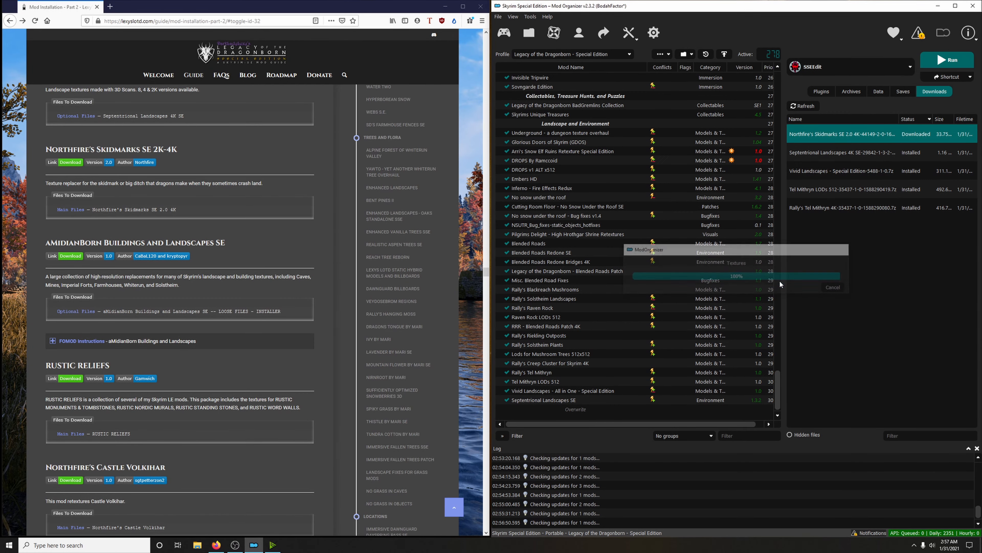
left_click(507, 400)
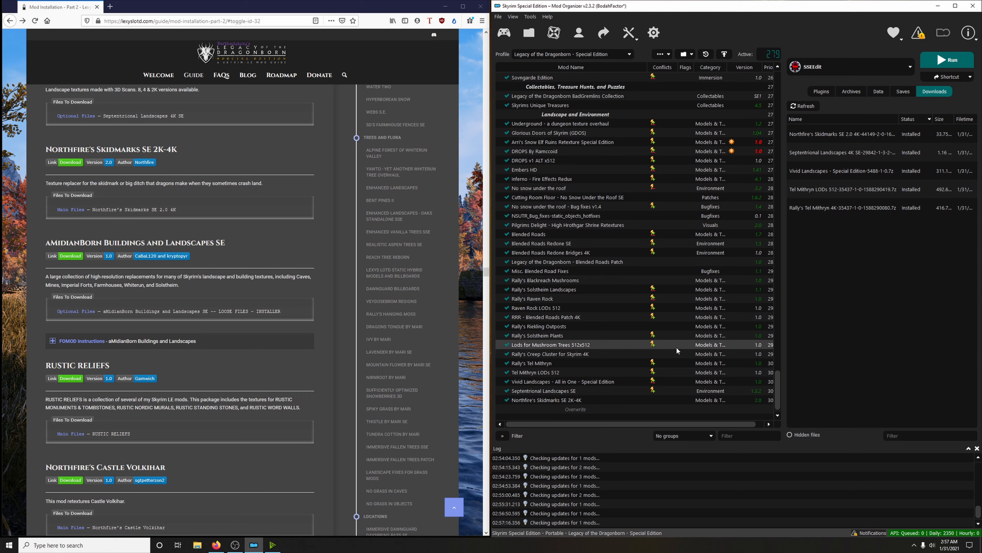
Download the optional file aMidianBorn Buildings and Landscapes SE -- LOOSE FILES - INSTALLER through the mod manager and close its mod page.
scroll(330, 252, "down", 2)
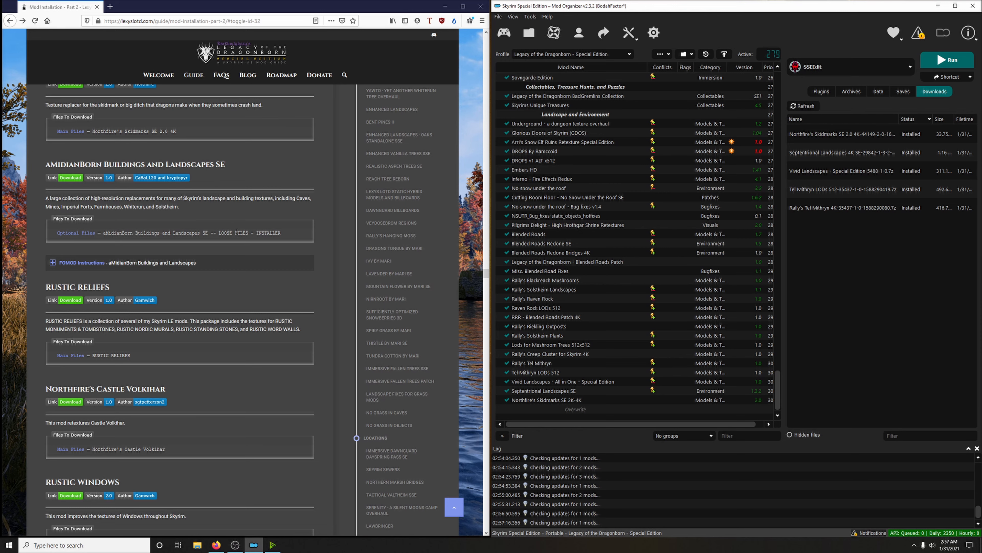
left_click(72, 178)
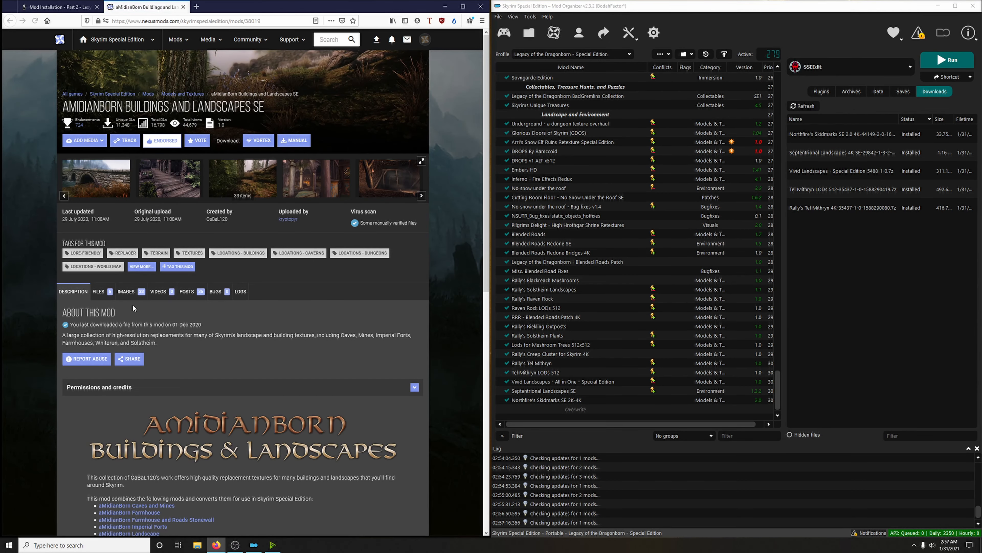
left_click(98, 291)
scroll(330, 255, "down", 5)
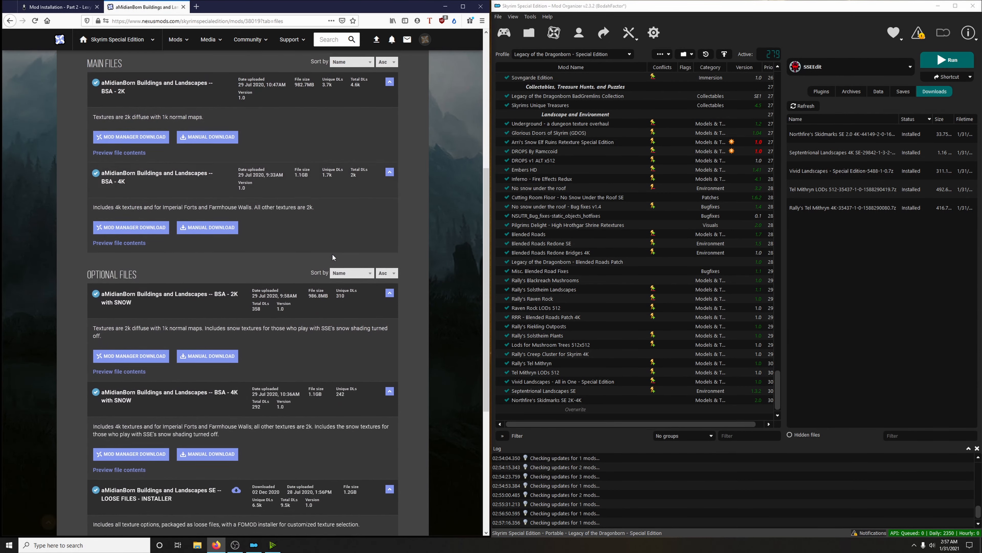
scroll(332, 254, "down", 3)
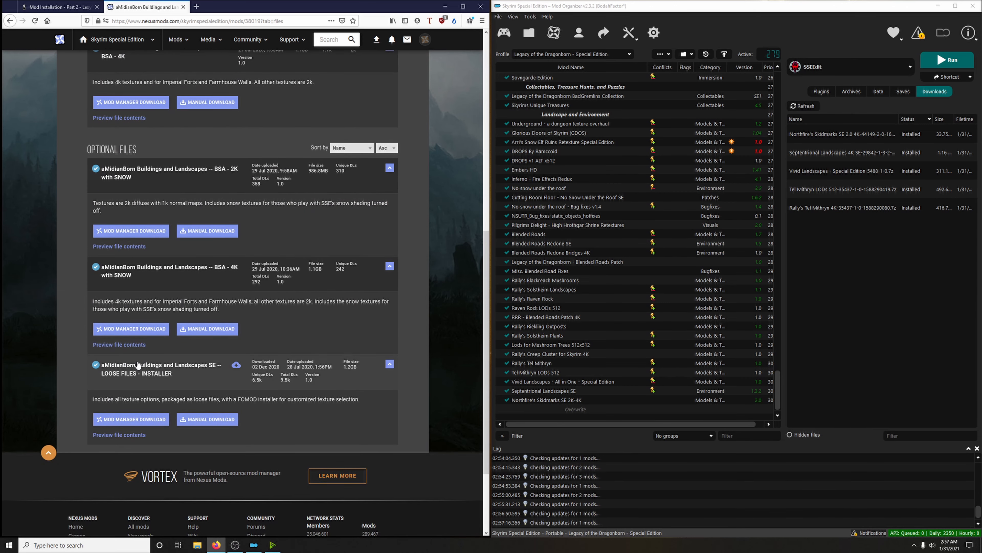
left_click(149, 419)
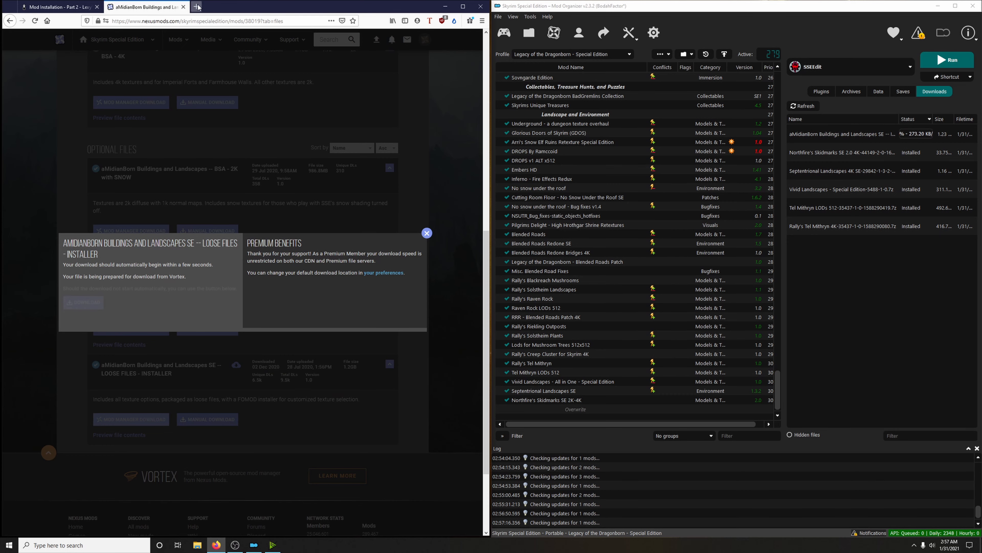
left_click(184, 7)
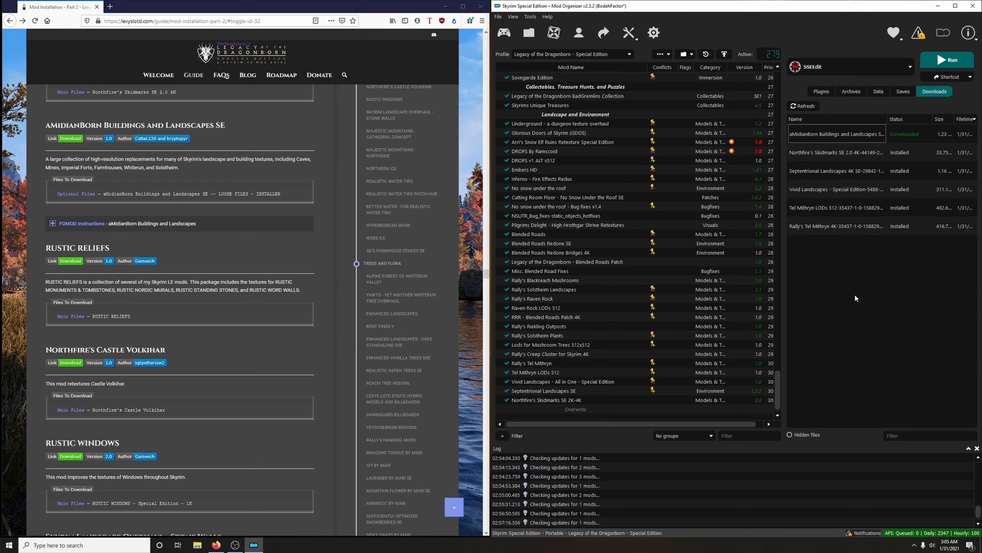
Start installing the aMidianBorn Buildings and Landscapes archive and continue with the Custom option, following the guide's FOMOD instructions.
double_click(810, 137)
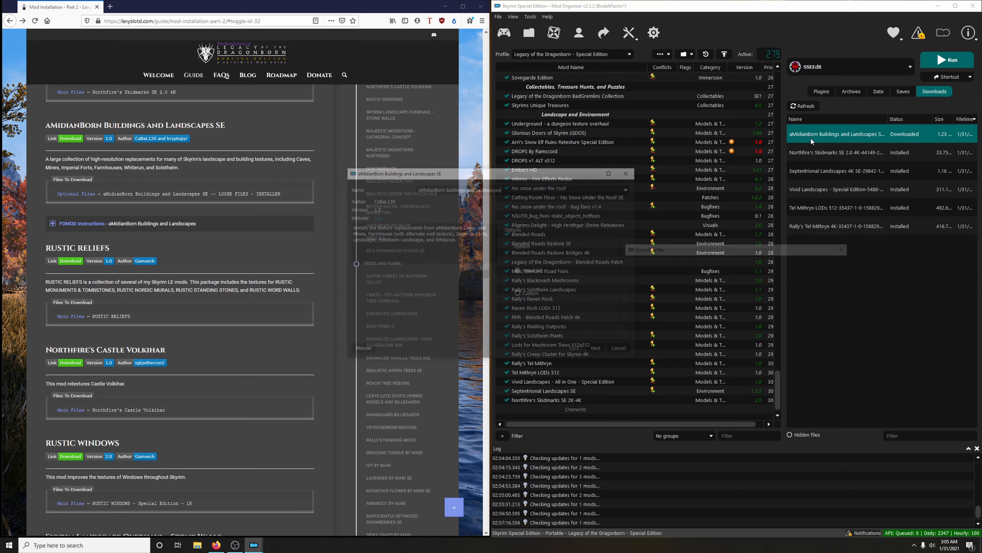
left_click_drag(559, 172, 804, 135)
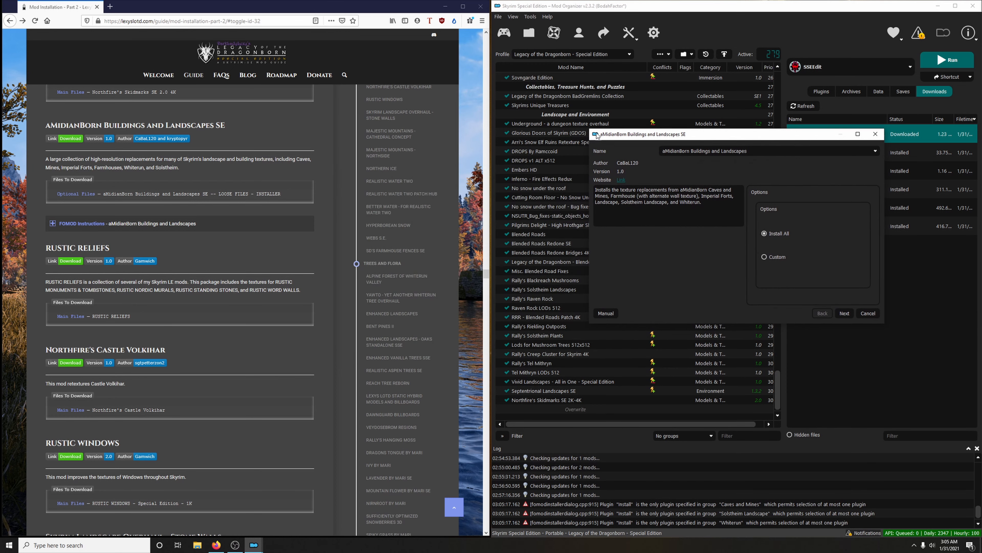
left_click(129, 230)
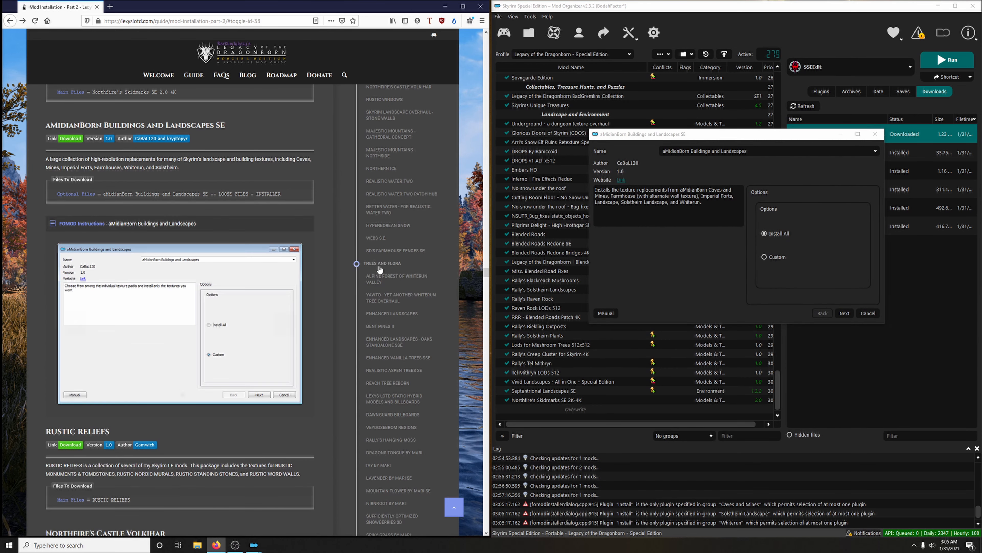
left_click(780, 257)
left_click(848, 315)
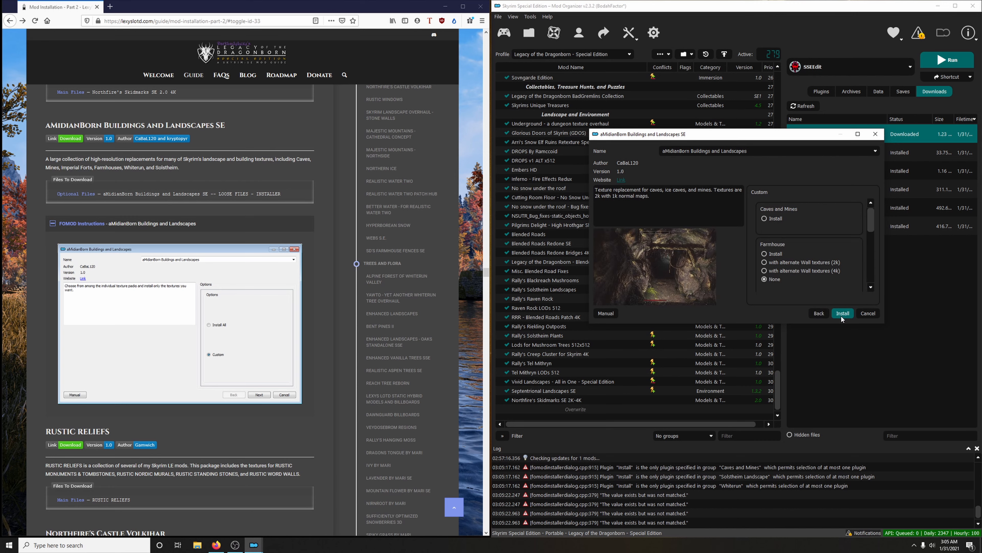
Install aMidianBorn with Caves and Mines enabled, 4k Imperial Forts textures, None for Farmhouse and Landscape, and Solstheim Landscape and Whiterun left out.
left_click(295, 328)
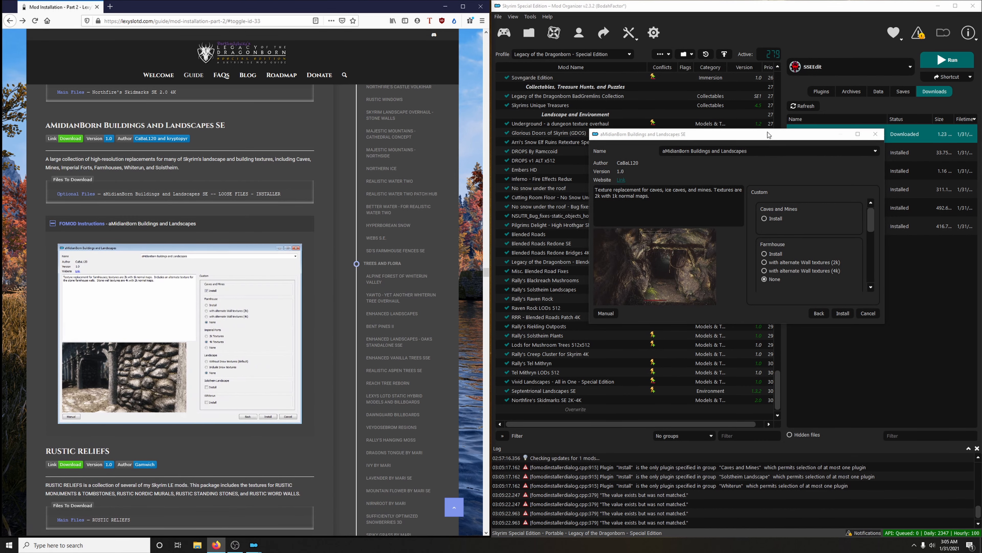
left_click_drag(768, 130, 769, 25)
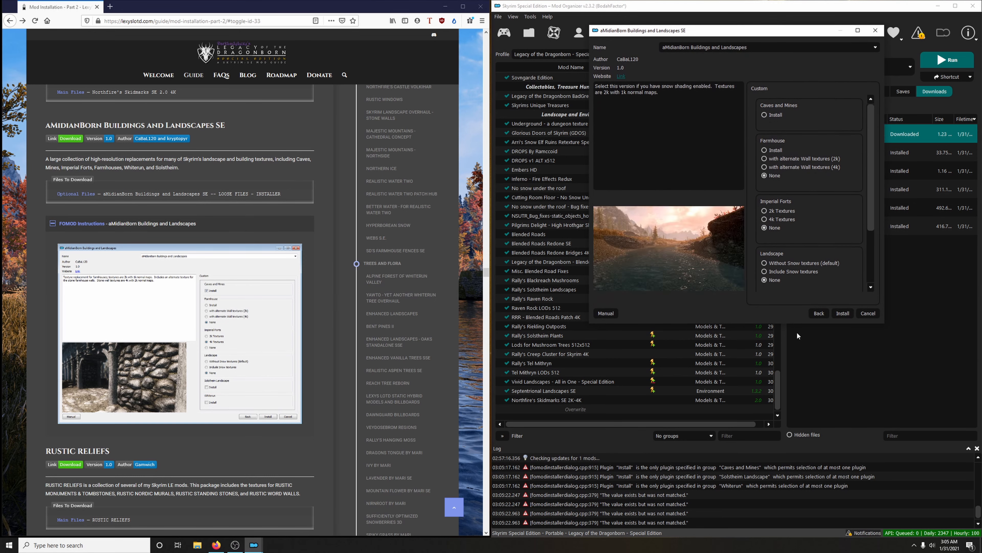
left_click_drag(768, 325, 745, 456)
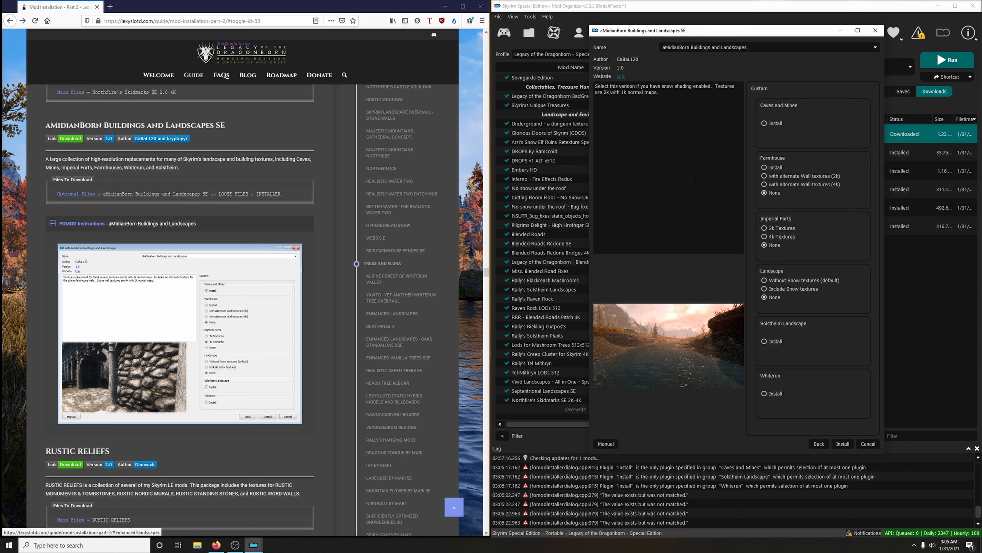
mouse_move(768, 125)
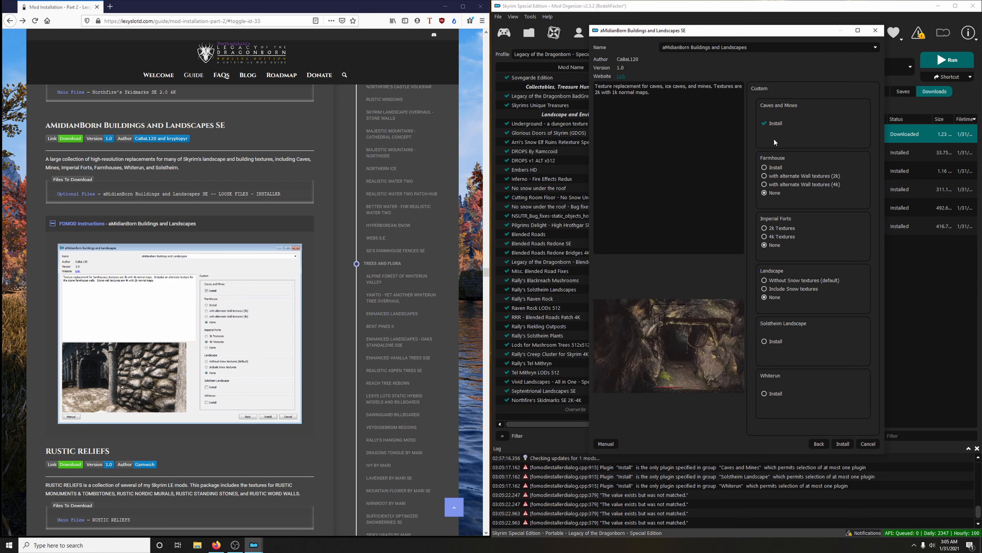
mouse_move(771, 171)
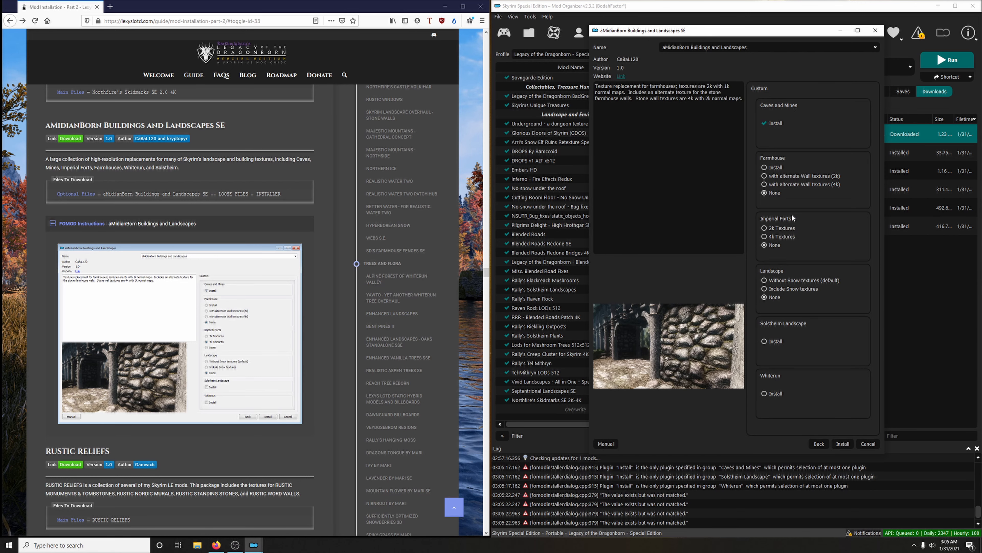
mouse_move(782, 240)
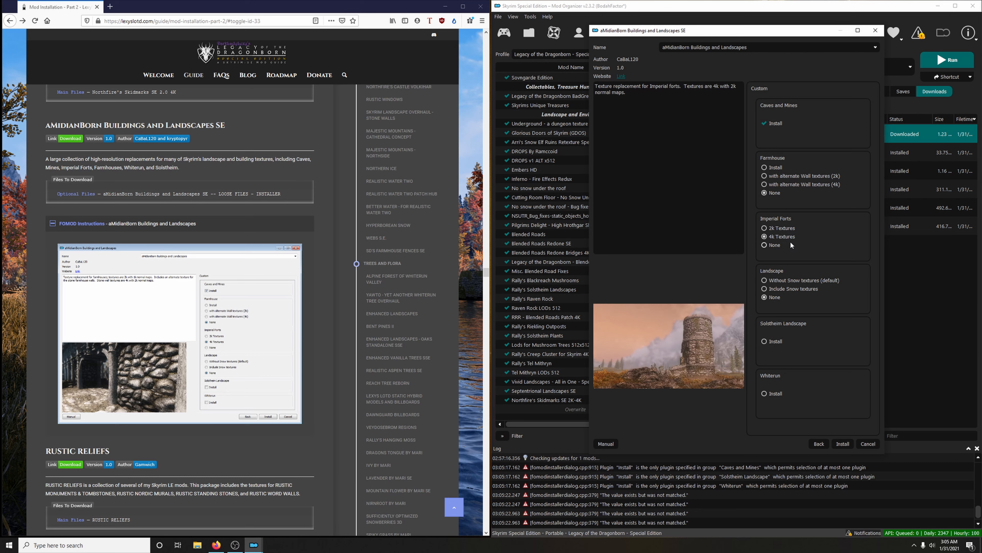
mouse_move(776, 296)
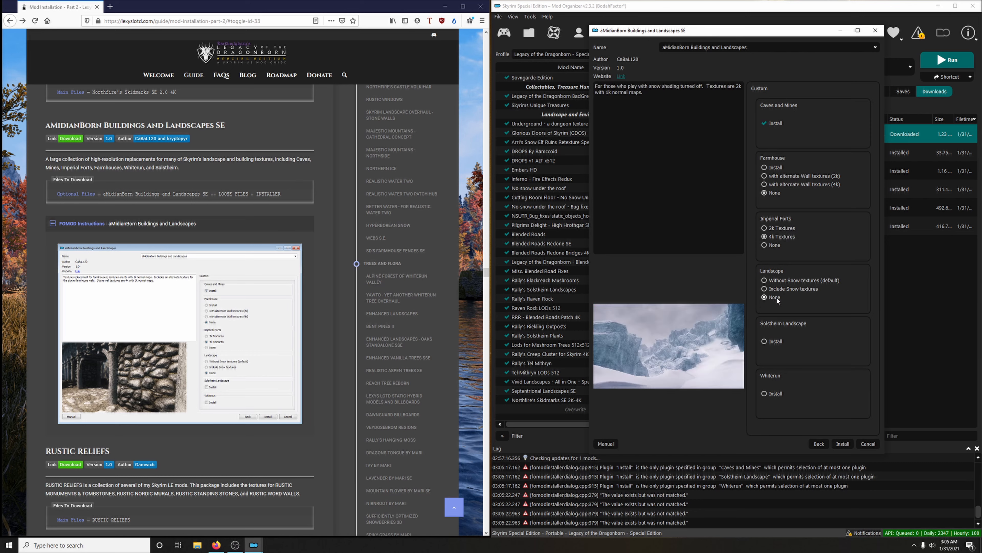
mouse_move(783, 339)
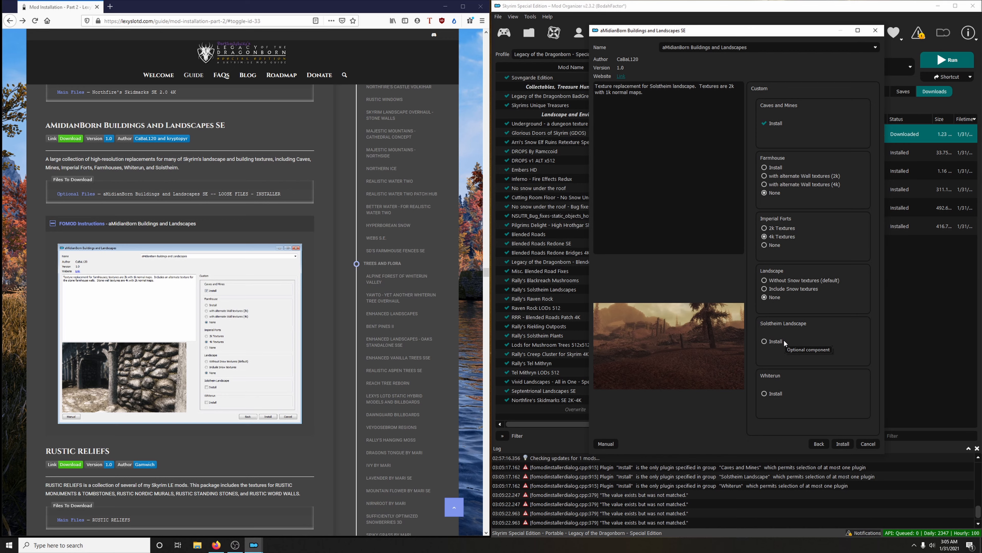
mouse_move(797, 392)
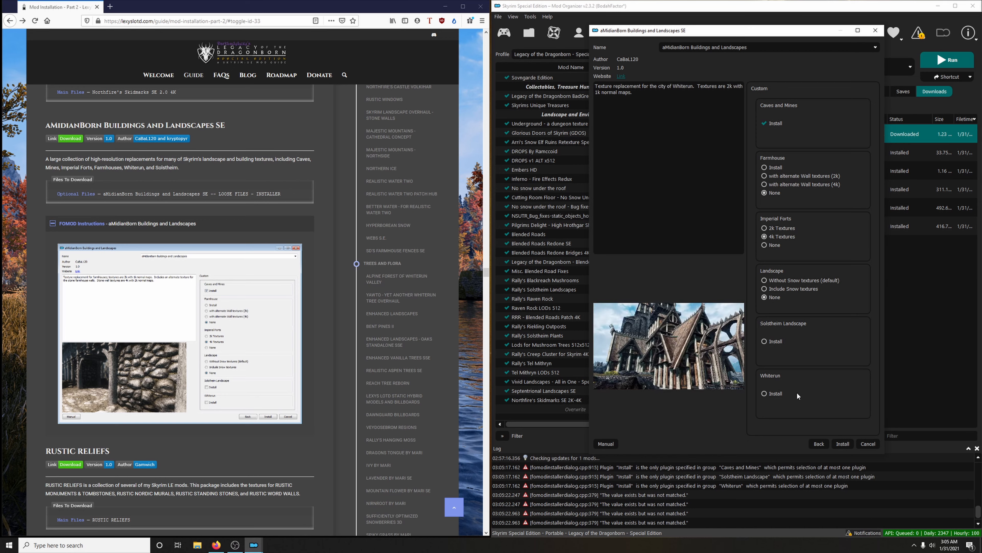
left_click(840, 443)
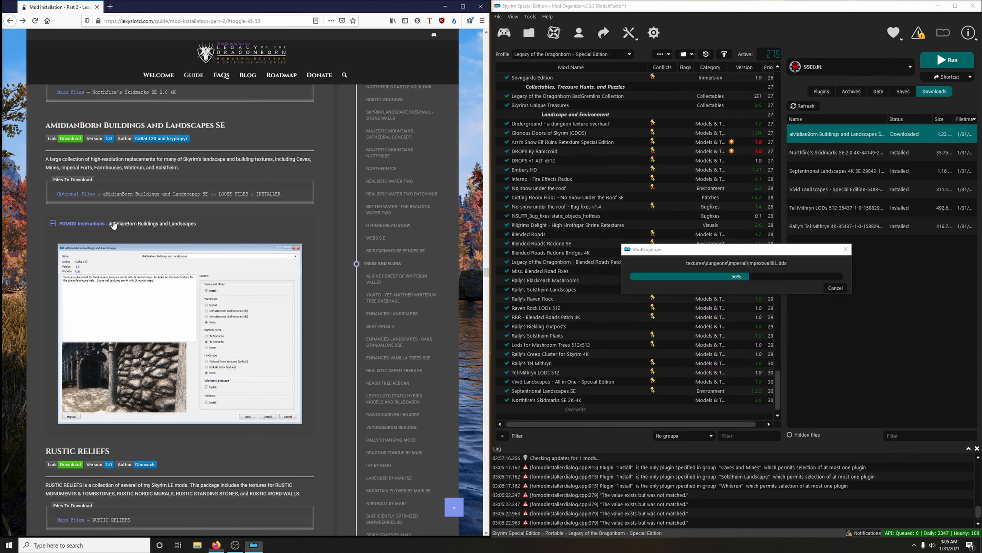
Collapse the guide's aMidianBorn FOMOD instructions and enable aMidianBorn Buildings and Landscapes in the mod list.
left_click(115, 224)
scroll(230, 217, "down", 3)
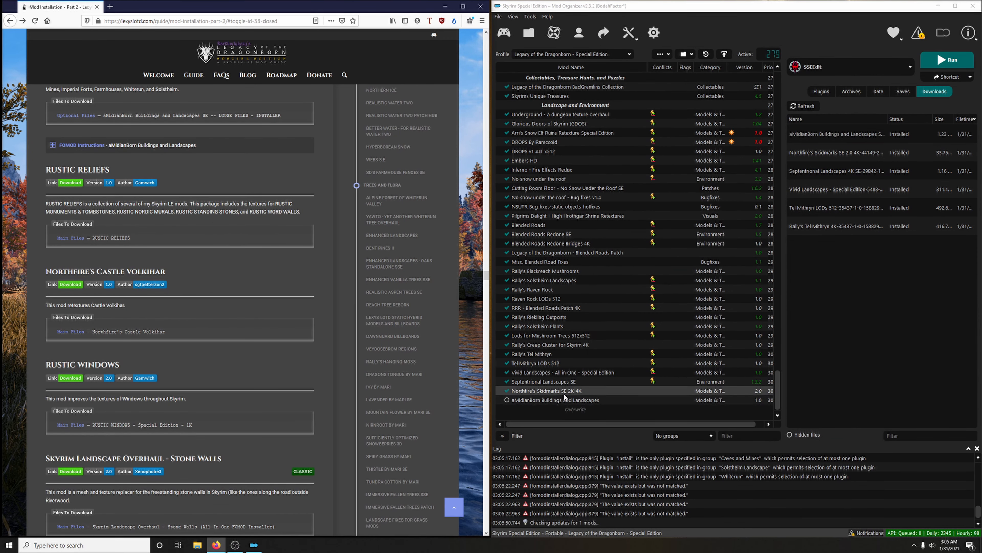
left_click(507, 400)
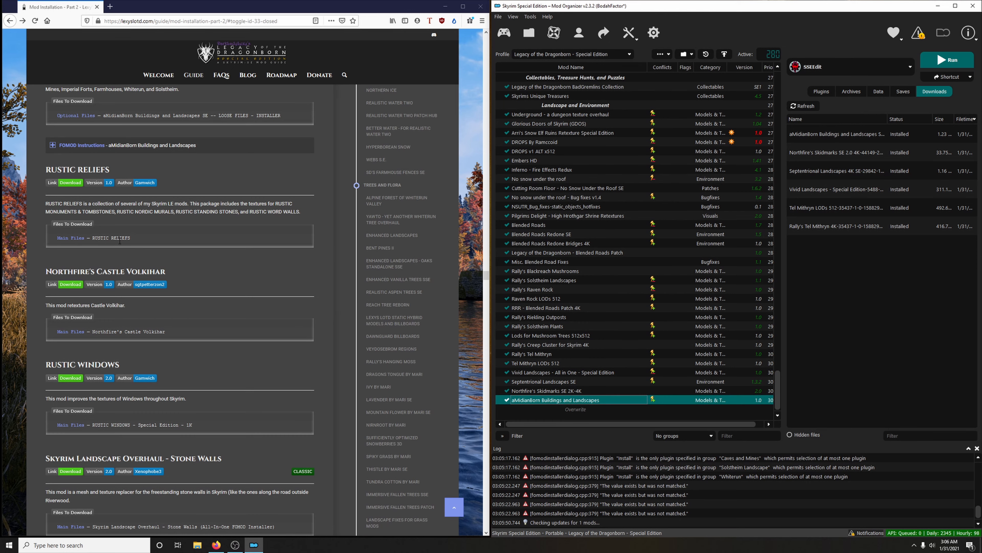
Download the main file RUSTIC RELIEFS through the mod manager from the guide's link and close its mod page.
left_click(73, 184)
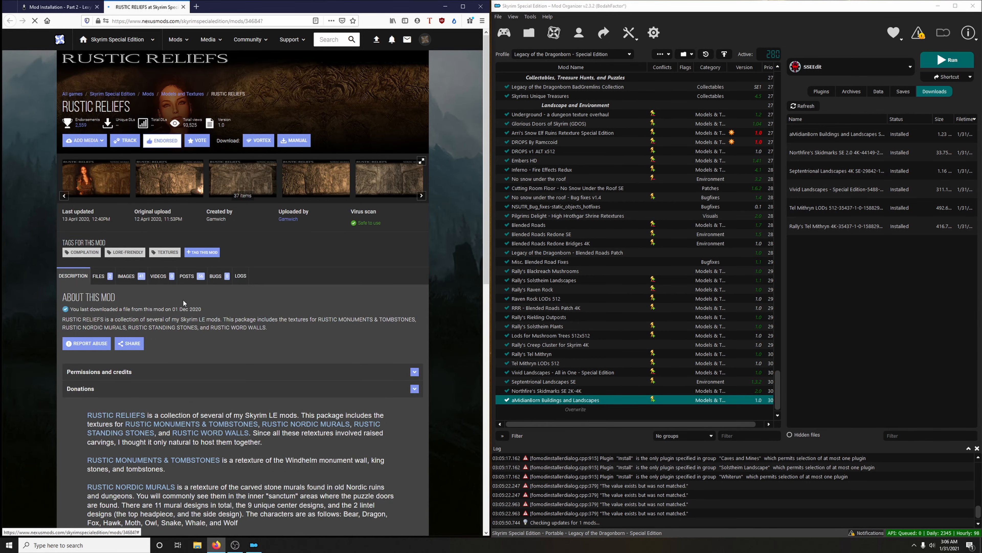
left_click(99, 279)
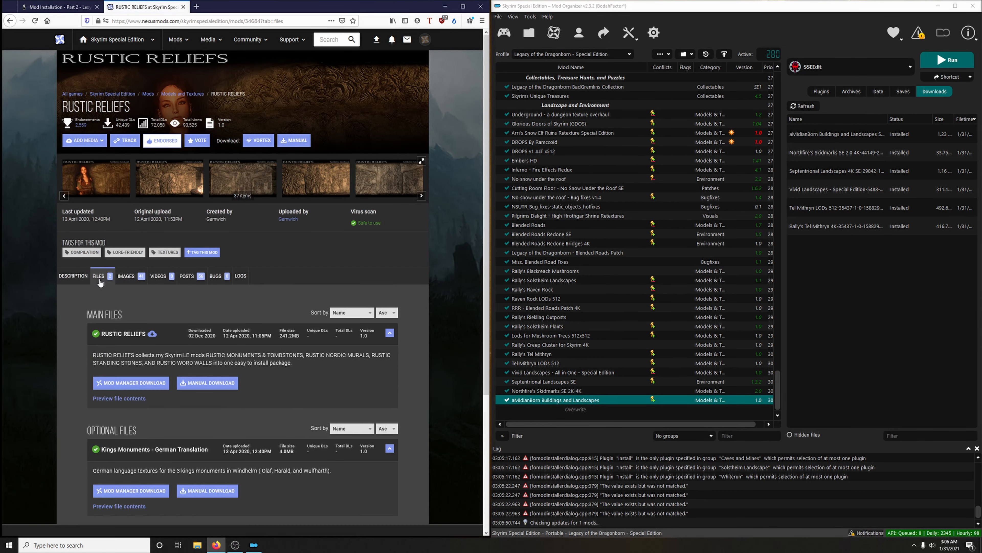
scroll(100, 282, "down", 3)
left_click(131, 304)
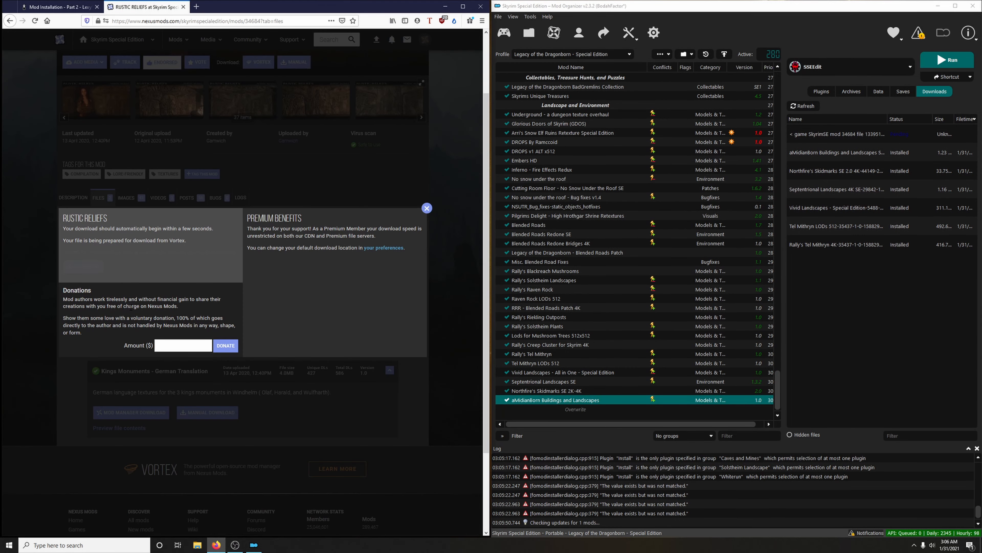
left_click(184, 6)
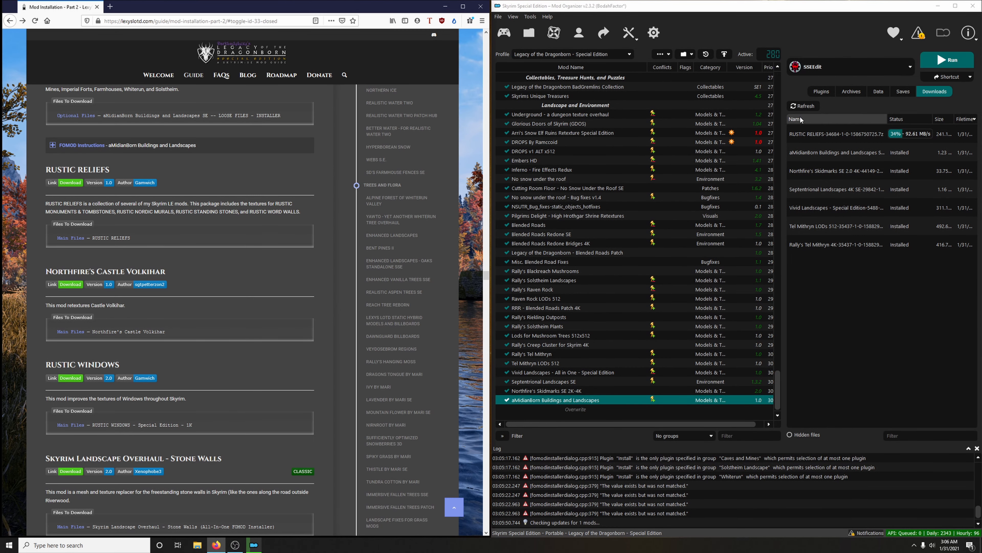
Install the downloaded RUSTIC RELIEFS archive and enable it in the mod list.
double_click(812, 134)
left_click(772, 282)
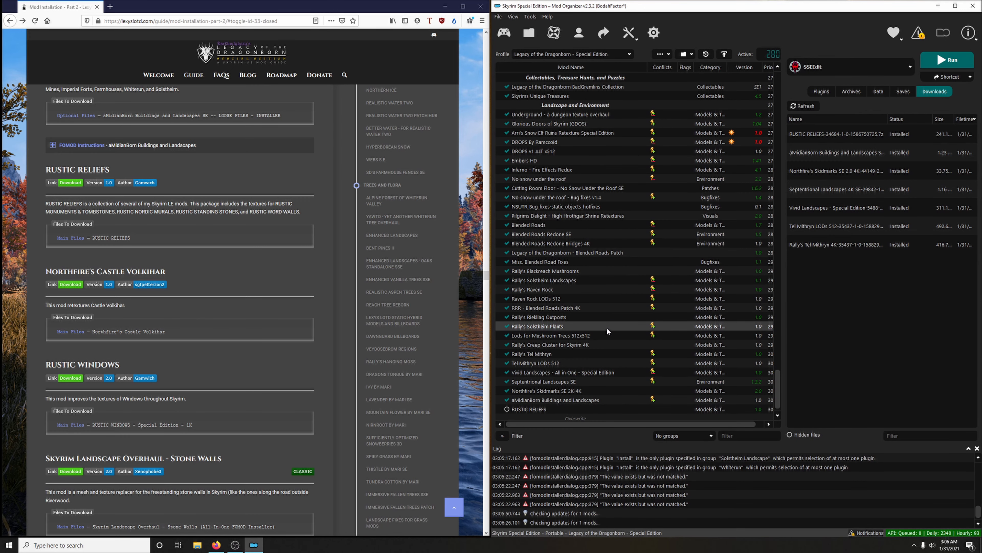
left_click(507, 400)
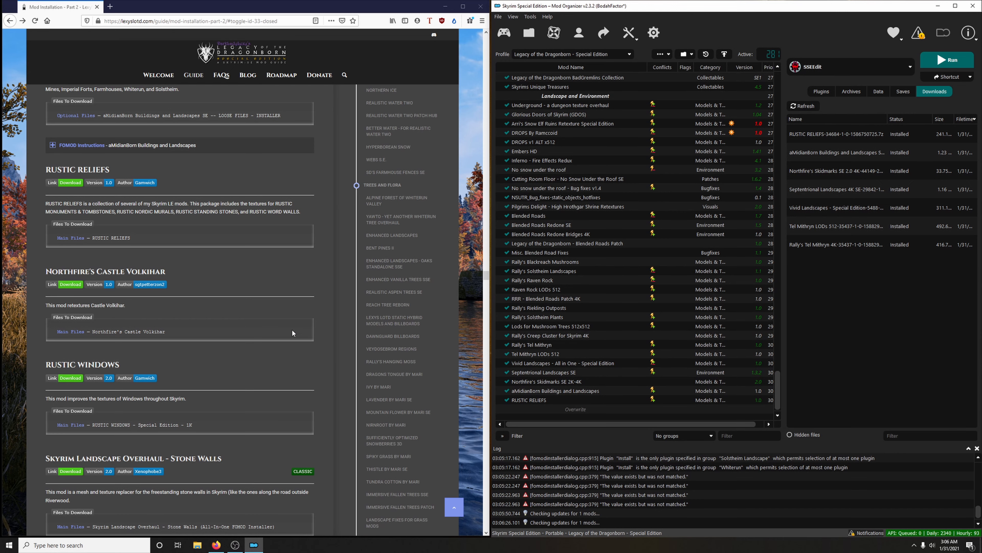
Download the main file Northfire's Castle Volkihar through the mod manager and dismiss the download notice.
scroll(292, 330, "down", 3)
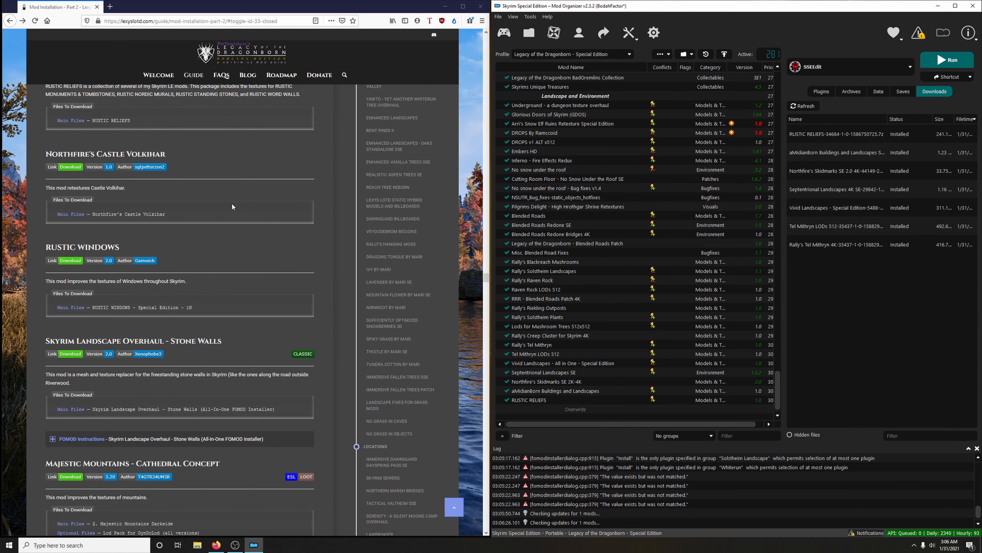
left_click(71, 167)
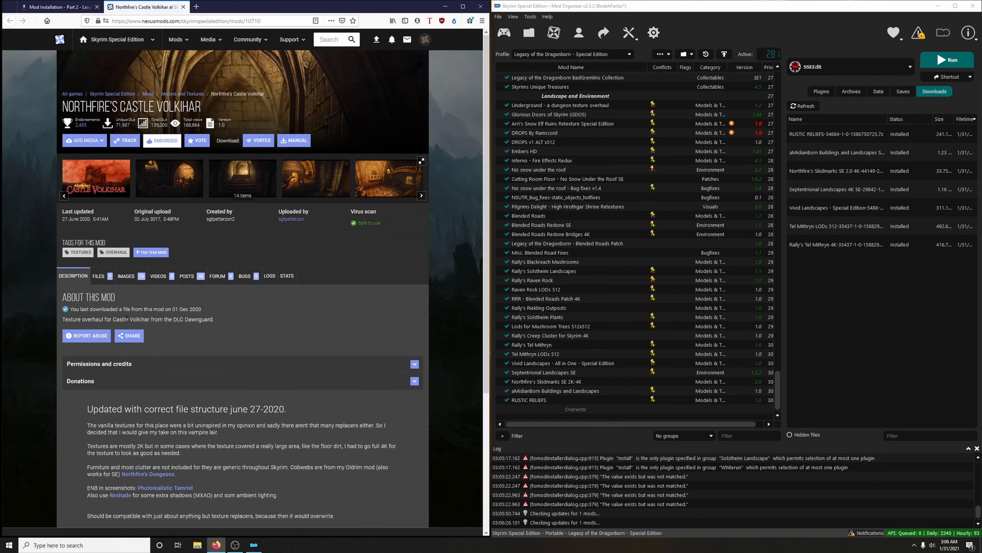
left_click(99, 276)
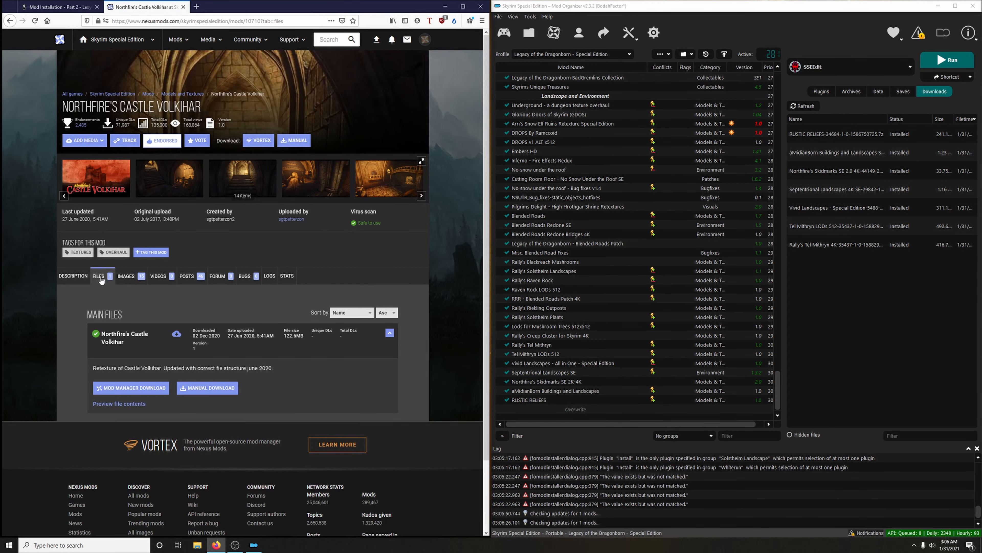
left_click(133, 387)
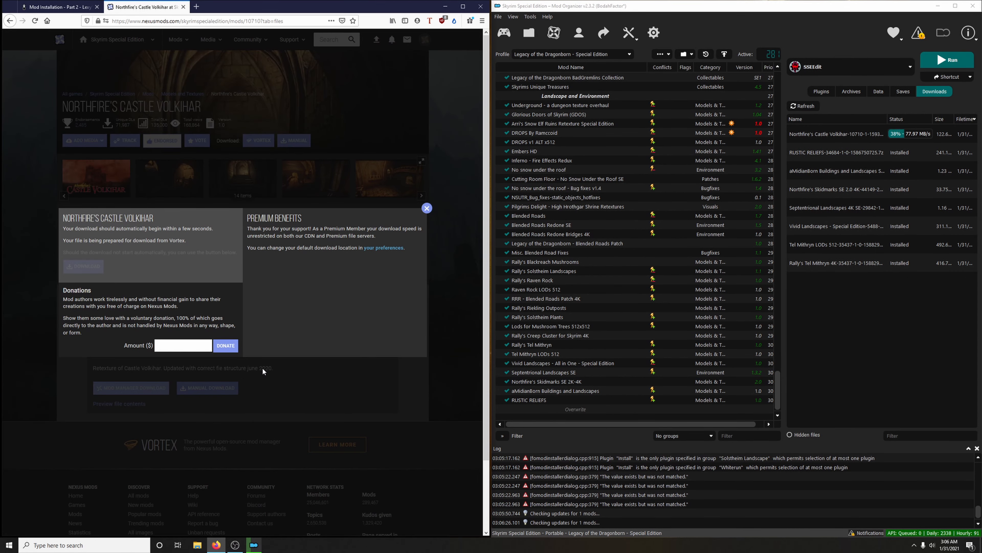
left_click(427, 208)
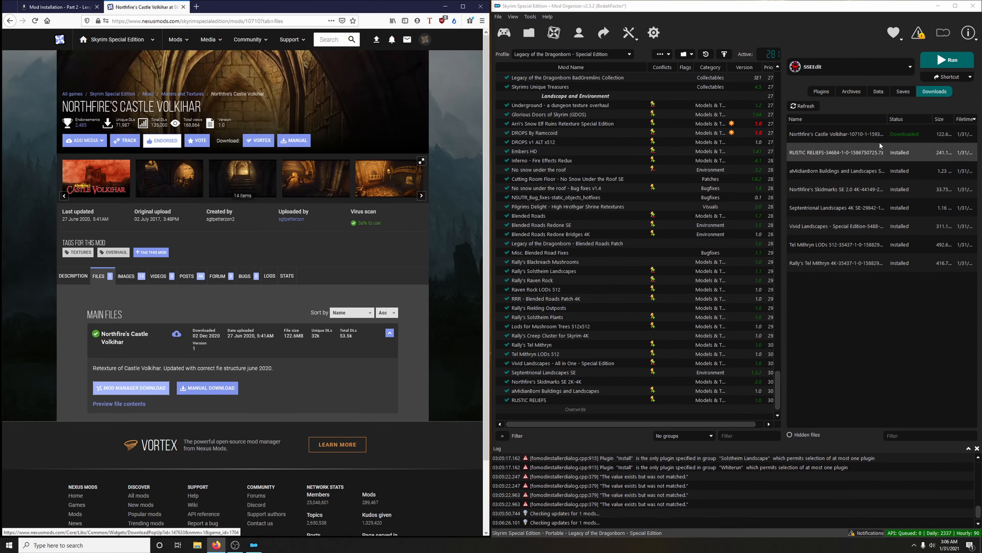
Install and enable the downloaded Northfire's Castle Volkihar archive, and close its mod page.
double_click(832, 133)
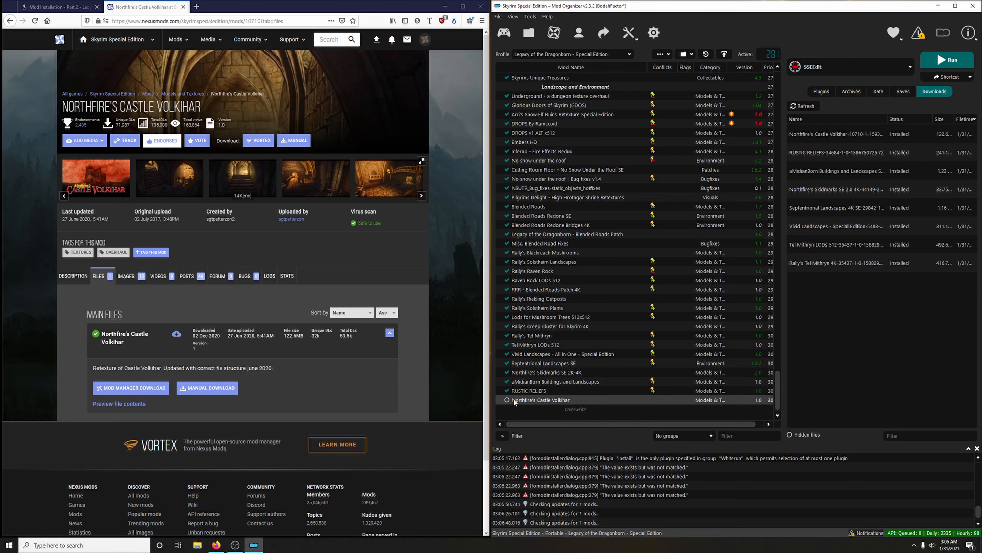
left_click(507, 400)
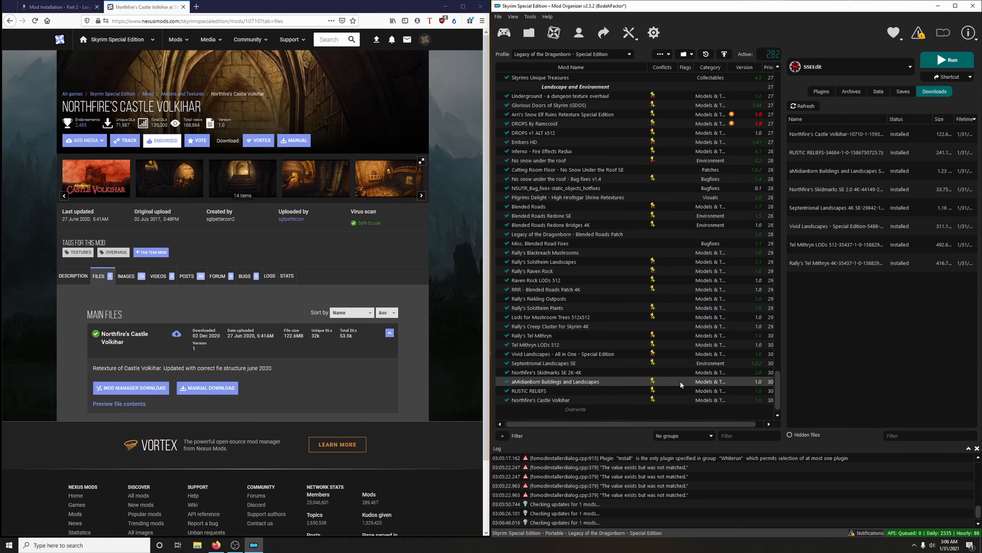
left_click(183, 7)
Download the main file RUSTIC WINDOWS - Special Edition - 1K through the mod manager, and install and enable it as RUSTIC WINDOWS - Special Edition.
scroll(286, 236, "down", 2)
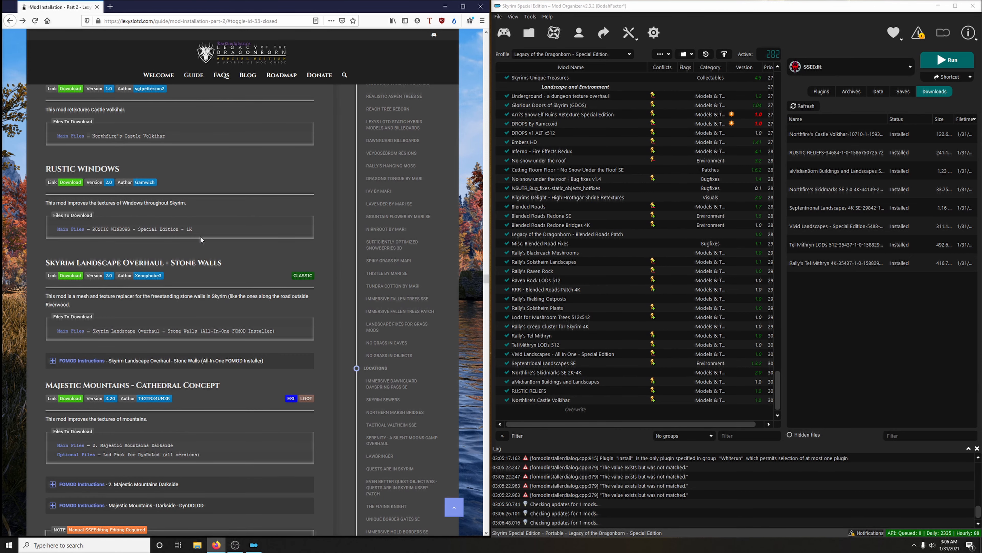
left_click(65, 182)
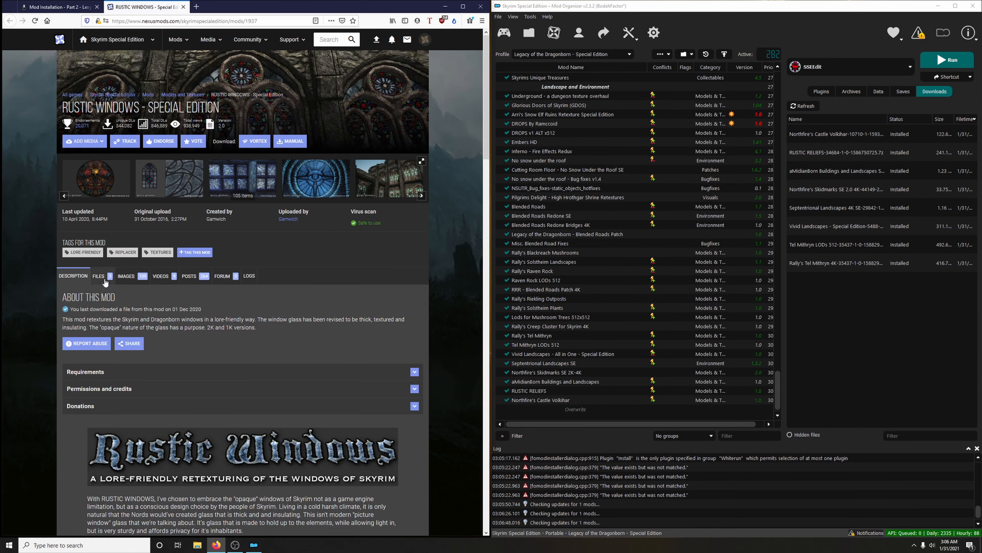
left_click(101, 276)
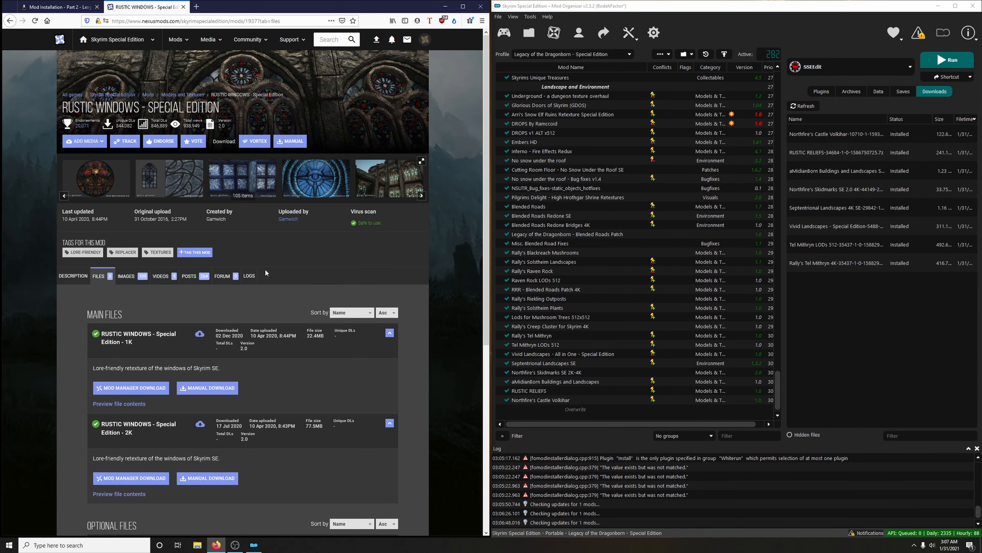
scroll(265, 269, "down", 4)
left_click(155, 231)
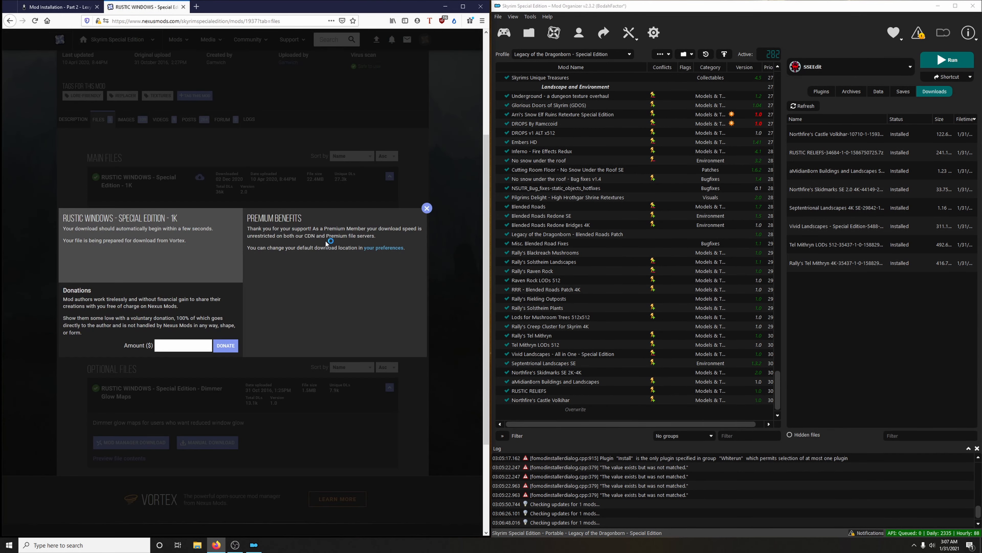
left_click(183, 7)
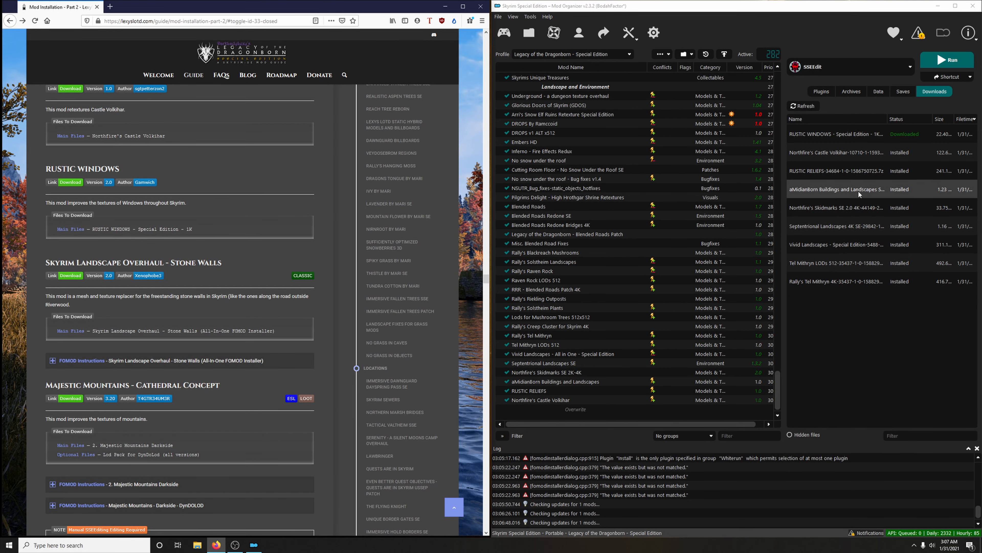
double_click(842, 135)
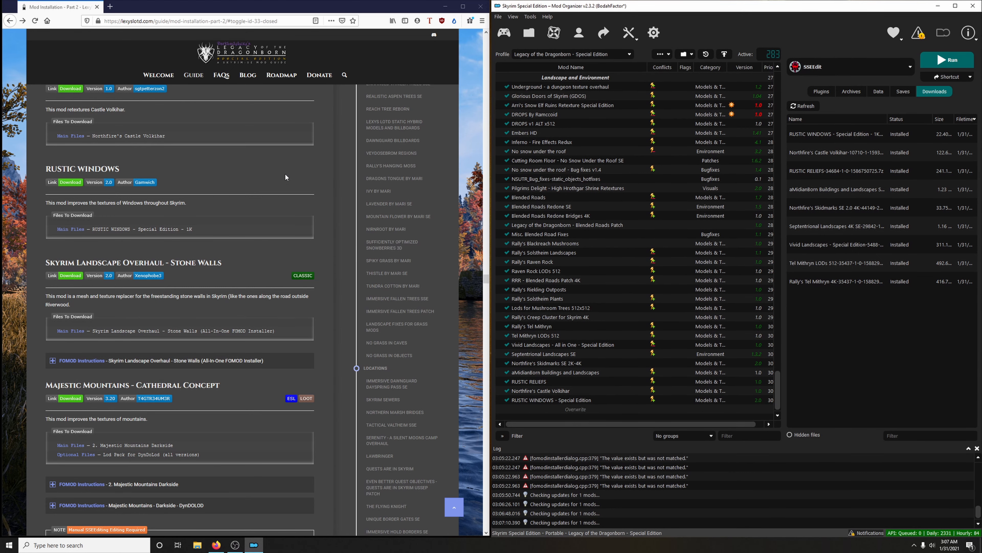
Download the main file Skyrim Landscape Overhaul - Stone Walls (All-In-One FOMOD Installer) through the mod manager and close its mod page.
scroll(313, 184, "down", 2)
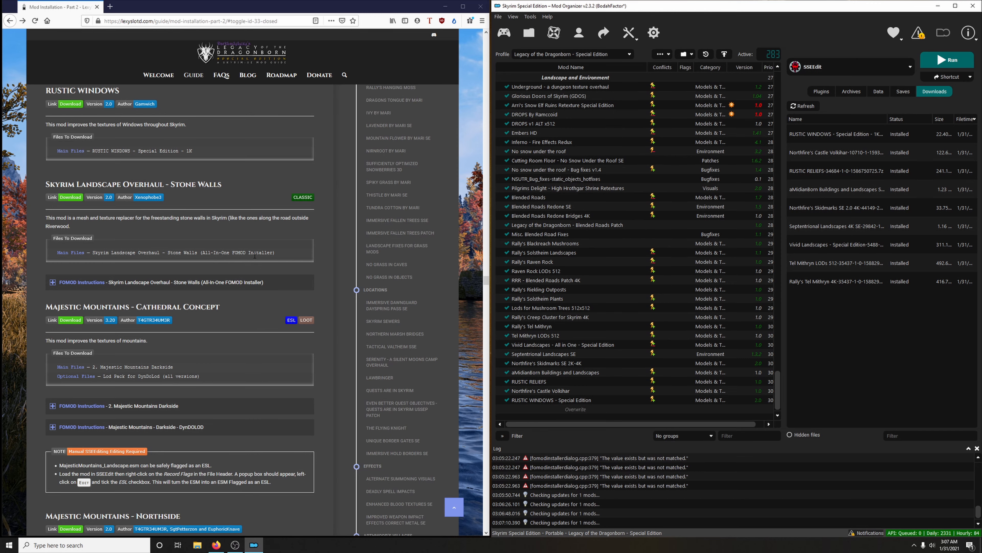
left_click(70, 196)
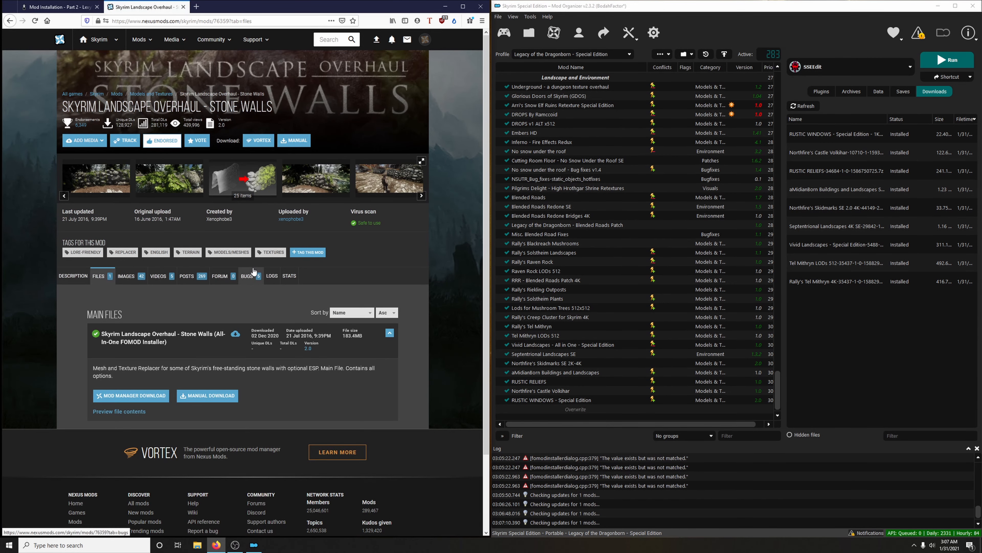
scroll(299, 277, "down", 2)
left_click(131, 318)
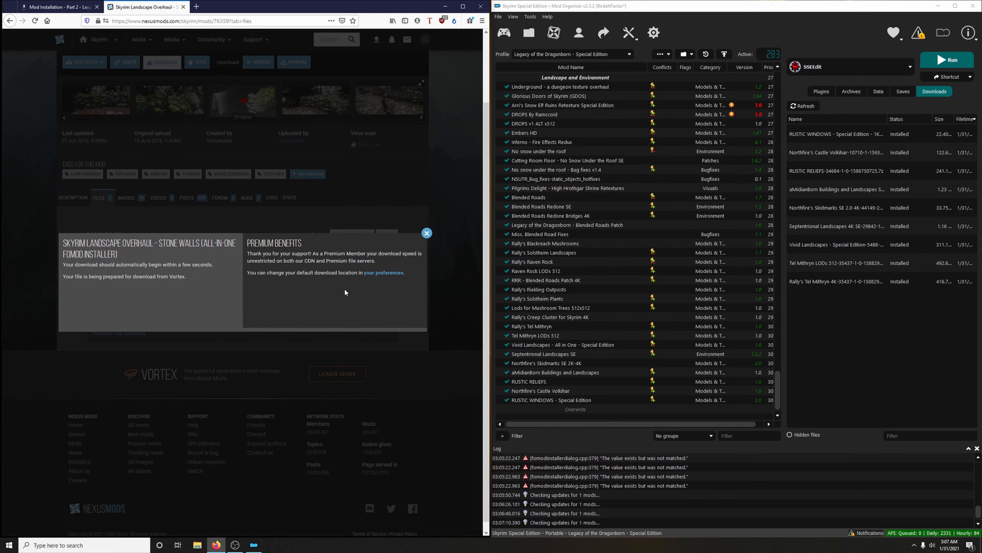
left_click(183, 7)
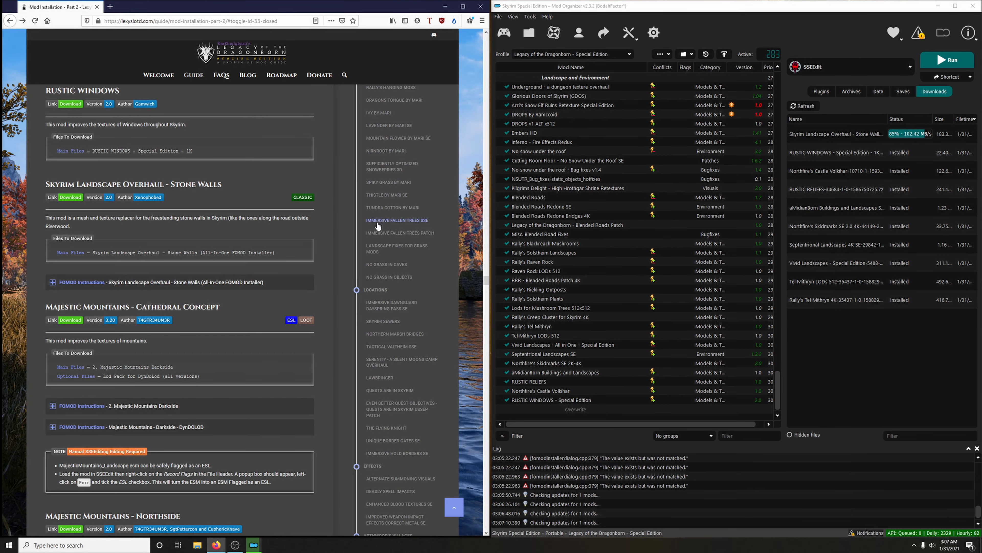
Start installing the downloaded Skyrim Landscape Overhaul - Stone Walls archive with the optional New Ivy and New Terrace Stone Walls, per the guide's FOMOD instructions.
scroll(370, 232, "down", 3)
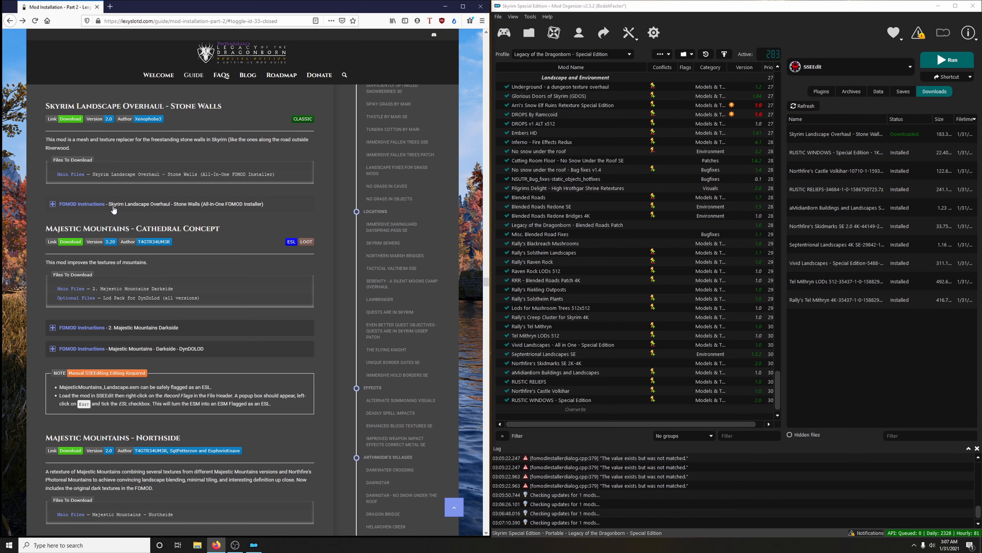
left_click(201, 204)
double_click(836, 134)
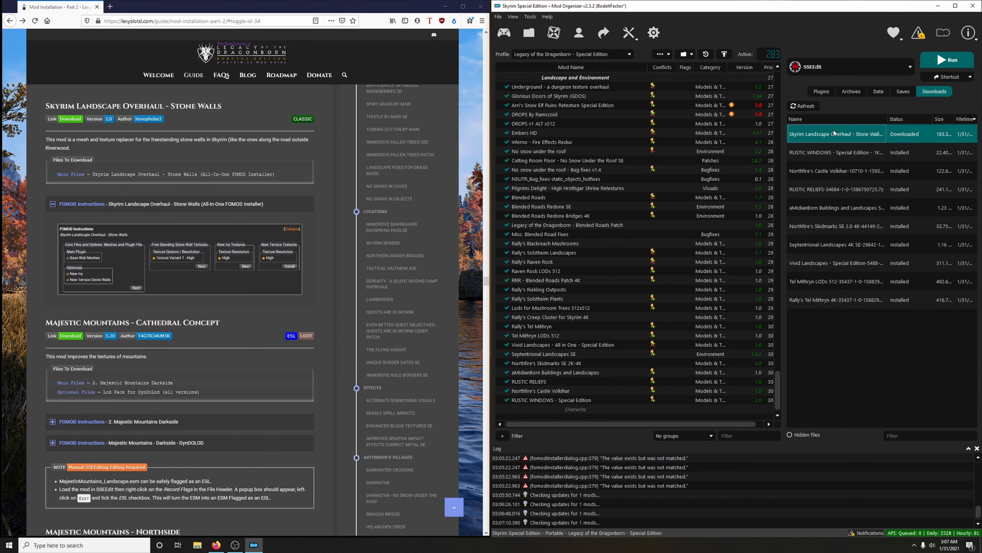
left_click_drag(534, 173, 651, 152)
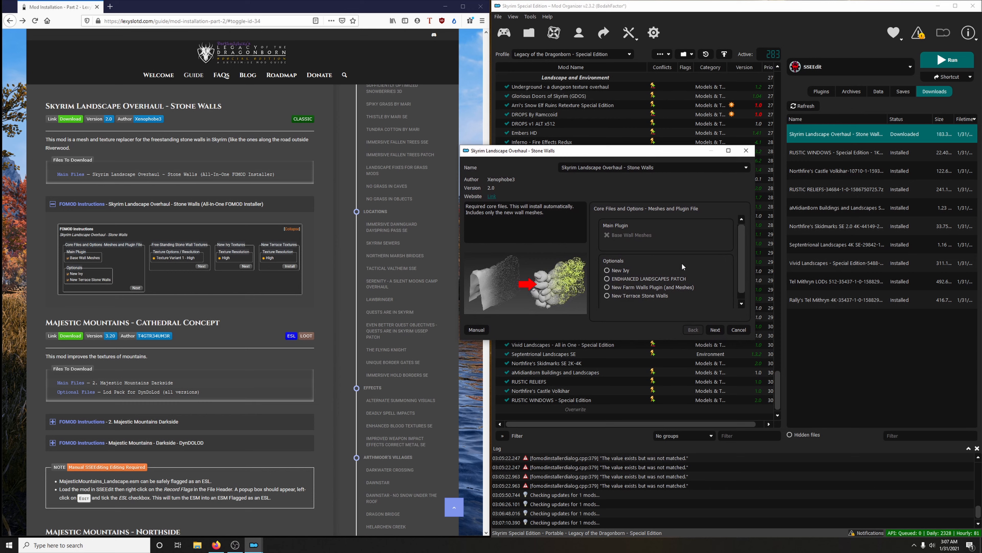
left_click(616, 272)
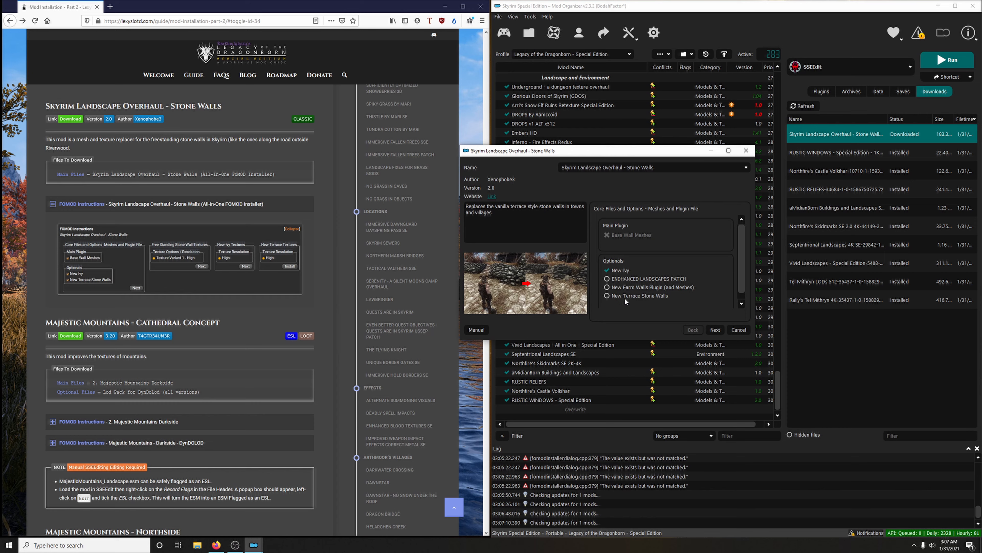
left_click(715, 330)
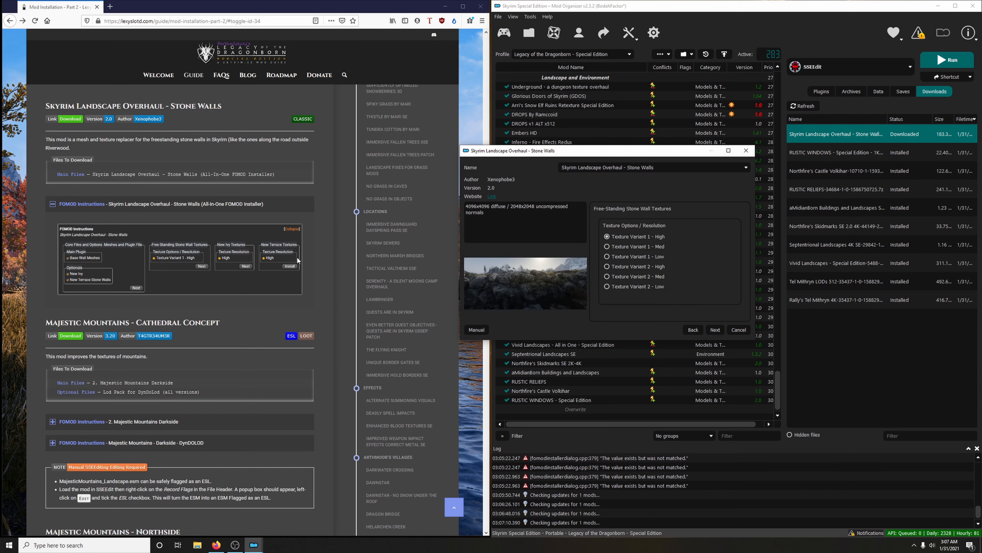
Accept Texture Variant 1 - High for the walls and High for ivy and terraces, then install and enable Skyrim Landscape Overhaul - Stone Walls.
left_click(715, 329)
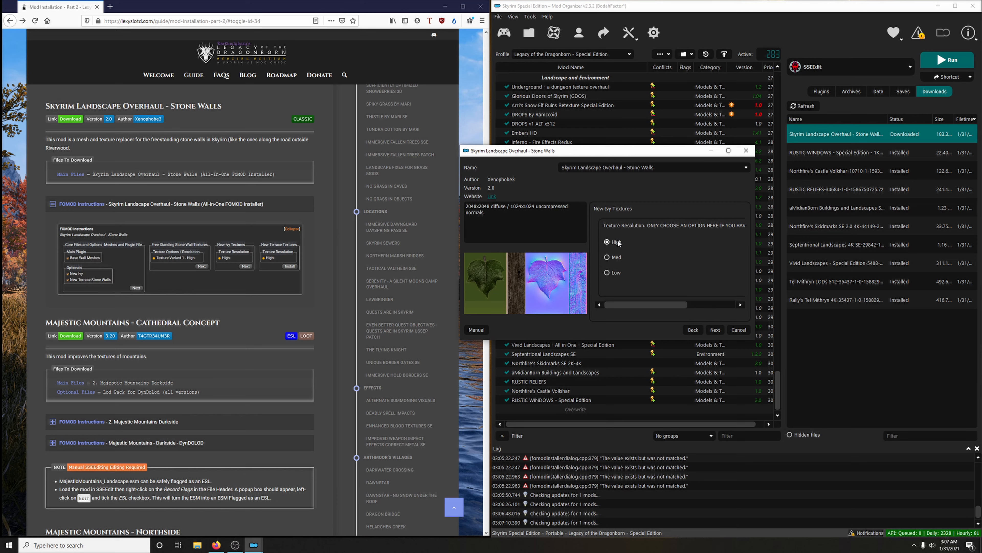
left_click(715, 329)
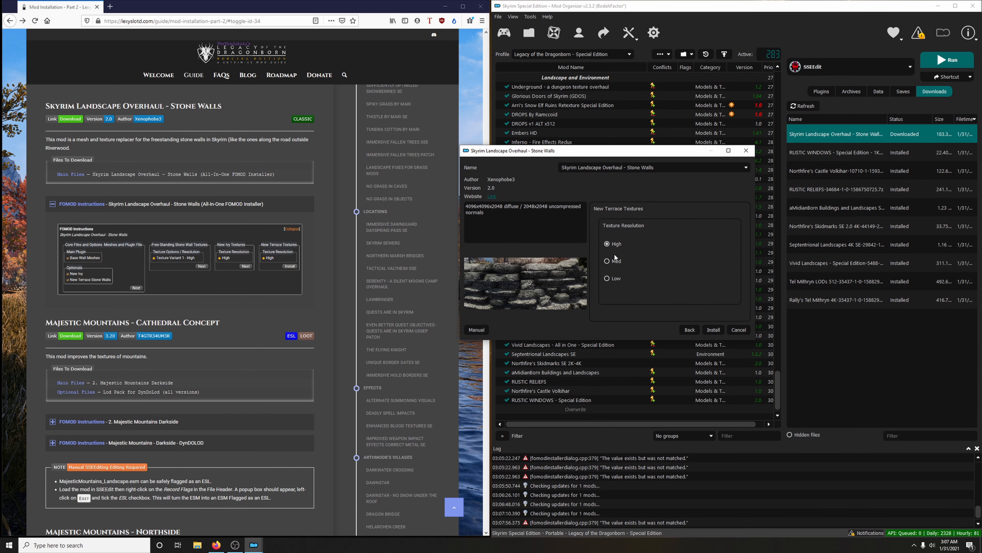
left_click(713, 329)
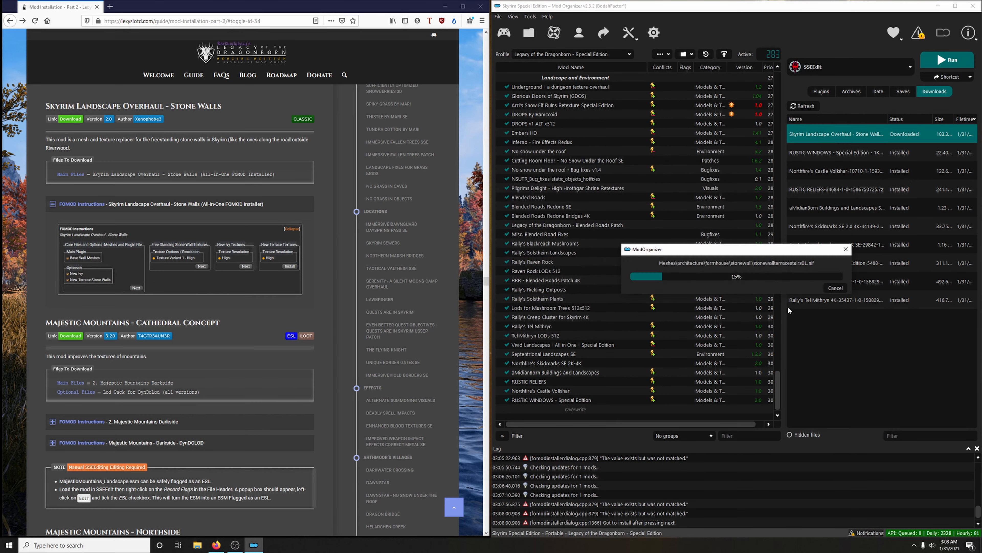
scroll(715, 308, "down", 1)
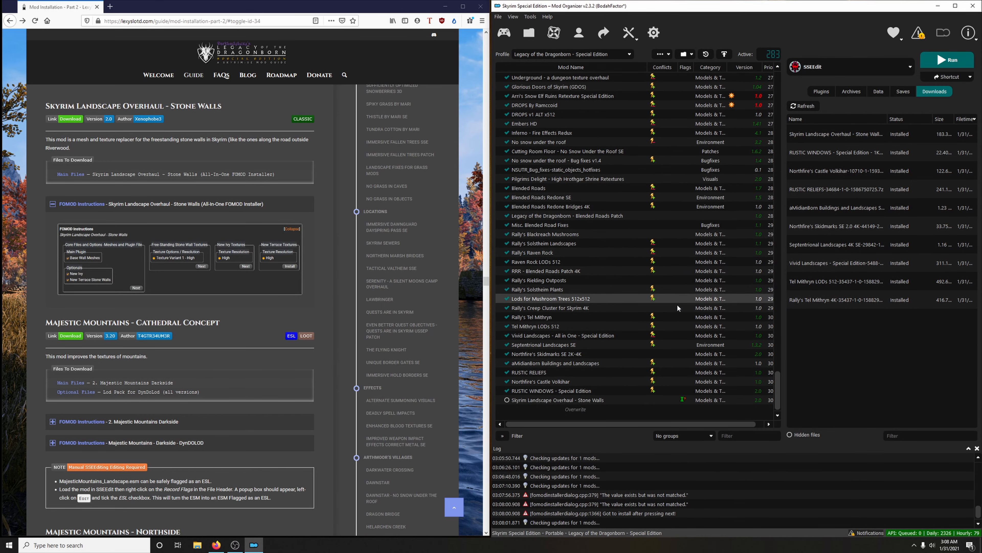
left_click(507, 400)
Delete all installed downloads from the download list and collapse the Stone Walls FOMOD instructions in the guide.
right_click(827, 234)
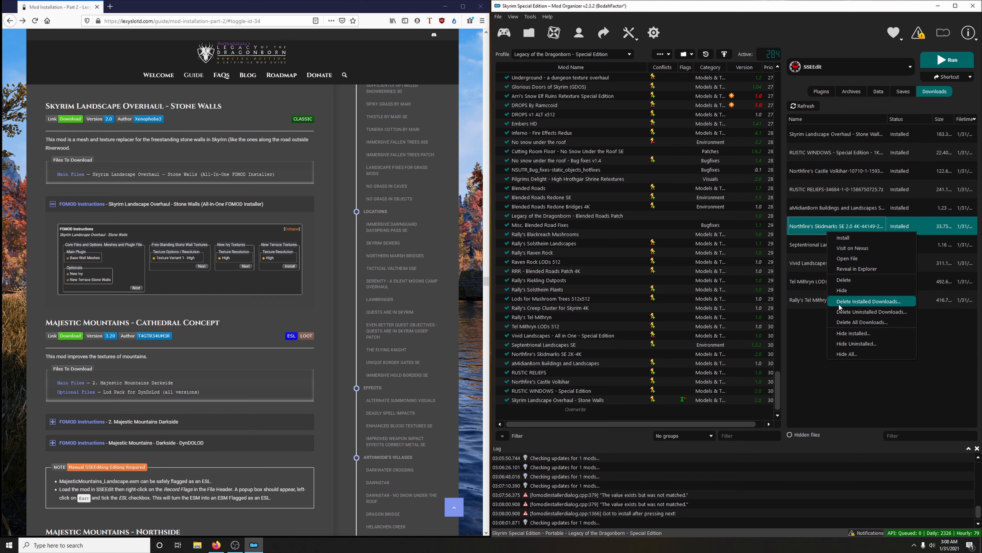
left_click(854, 304)
left_click(550, 282)
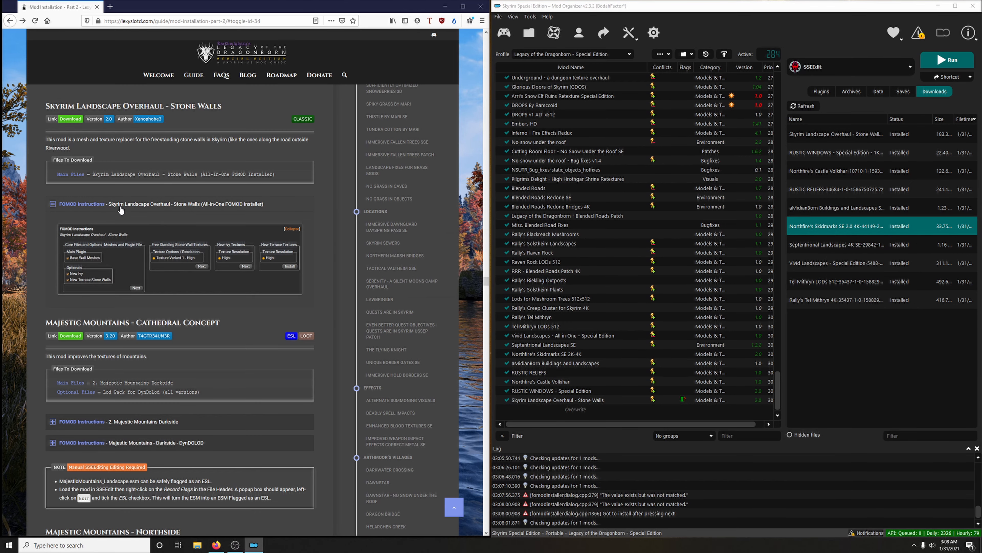
left_click(160, 199)
Download the main file 2. Majestic Mountains Darkside through the mod manager from the Majestic Mountains - Cathedral Concept page and dismiss the download notice.
scroll(266, 200, "down", 2)
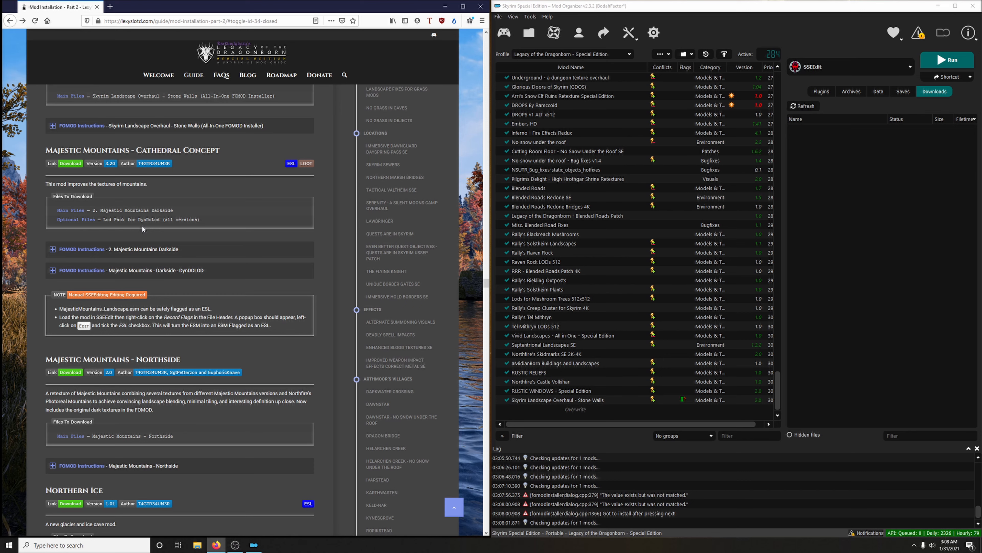
left_click(72, 163)
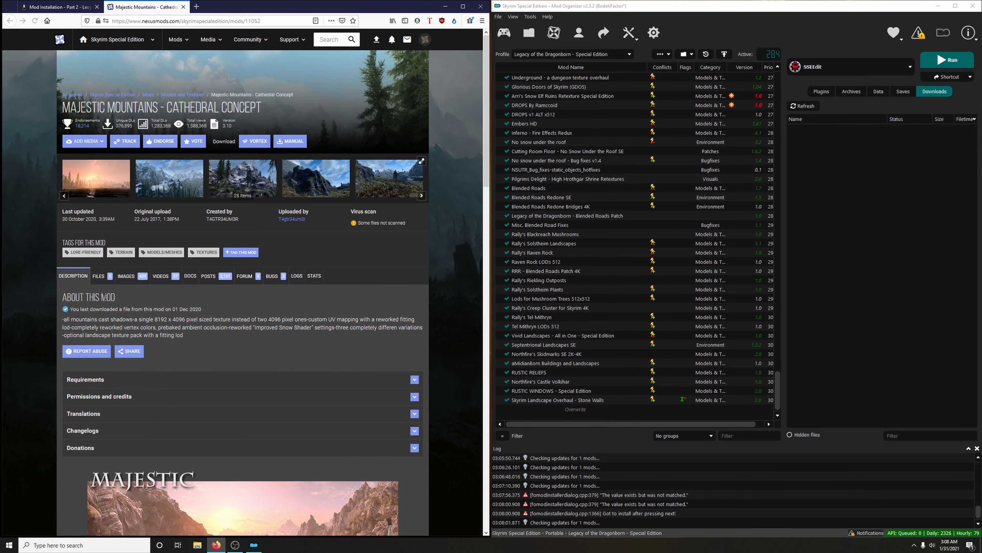
scroll(376, 291, "down", 3)
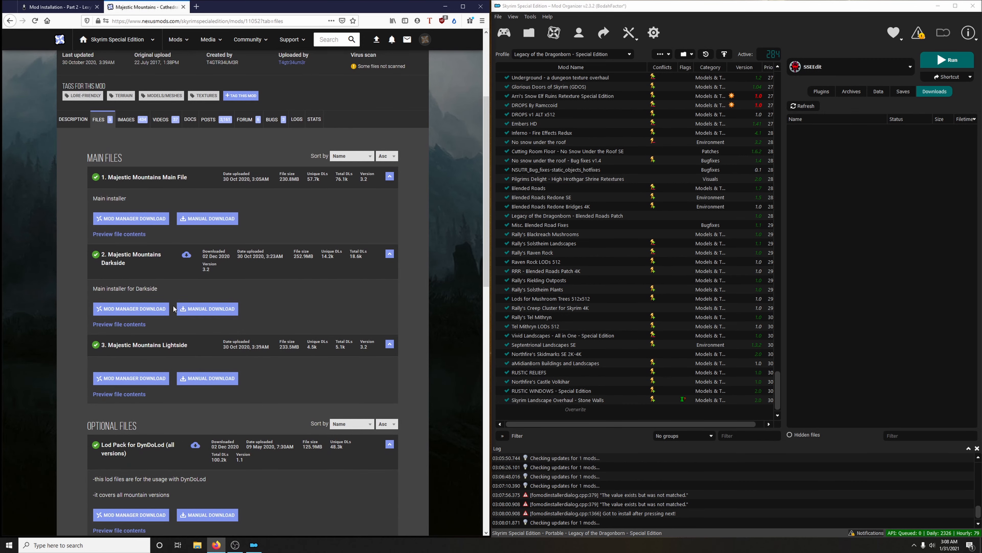
left_click(142, 312)
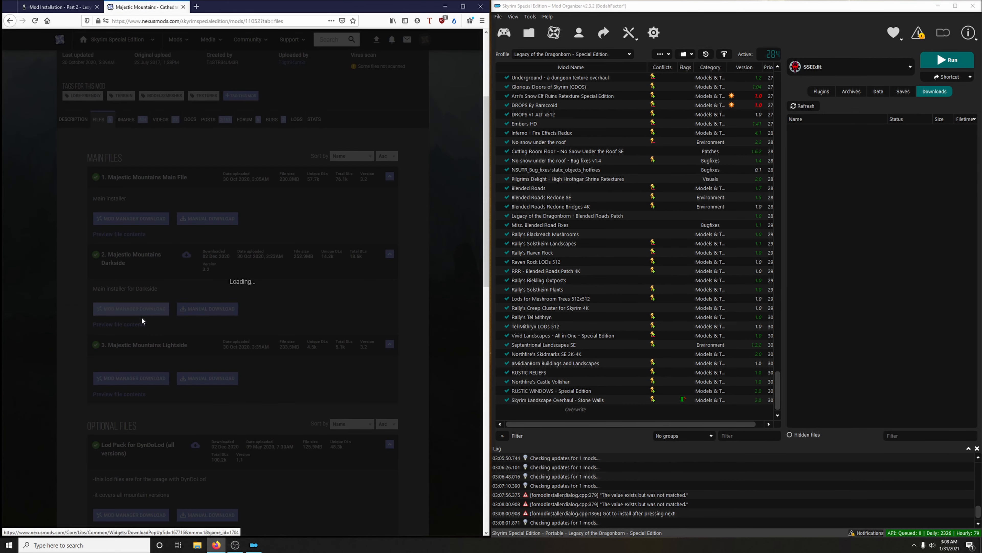
left_click(85, 252)
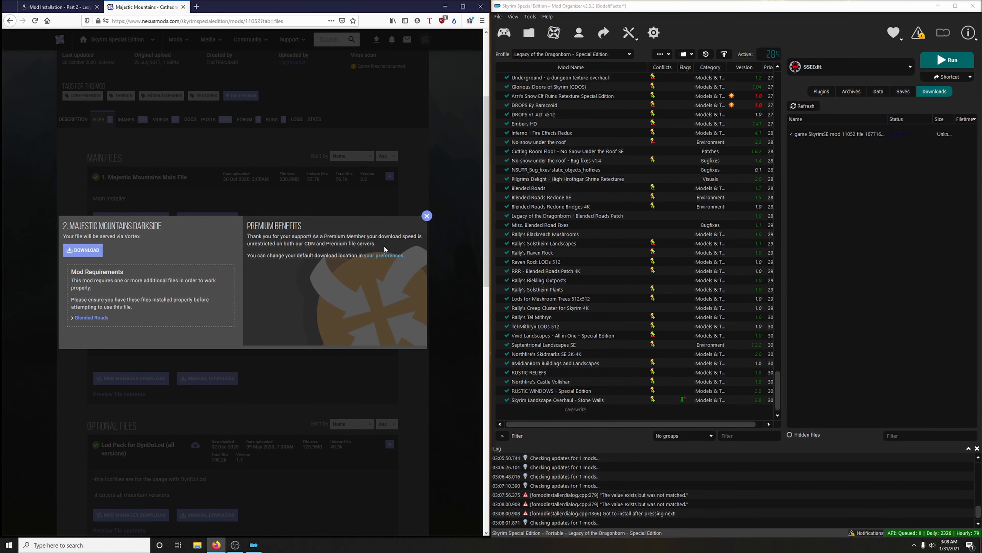
left_click(427, 216)
Download the optional file Lod Pack for DynDoLod (all versions) through the mod manager and close the Majestic Mountains mod page.
scroll(422, 264, "down", 5)
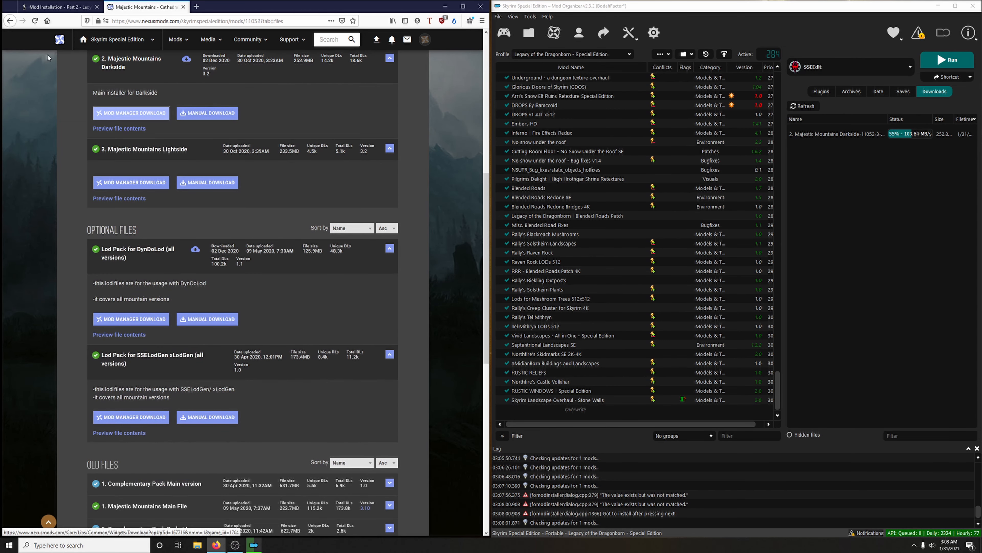
left_click(38, 7)
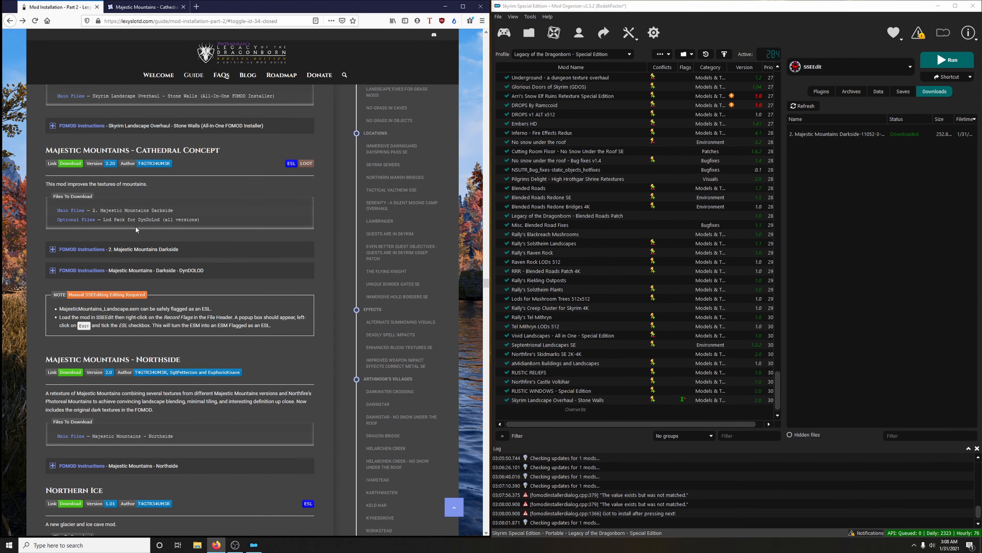
left_click(154, 9)
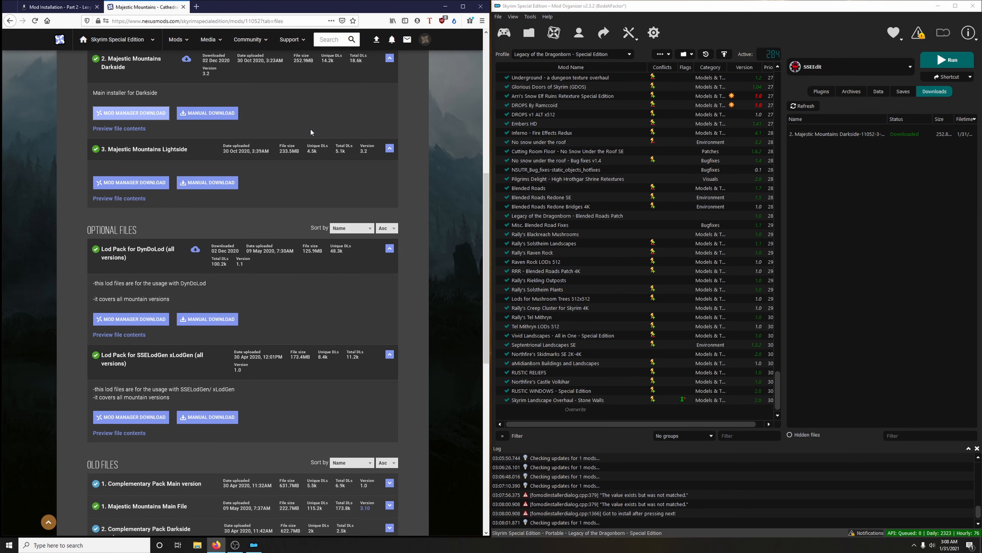
scroll(311, 132, "down", 2)
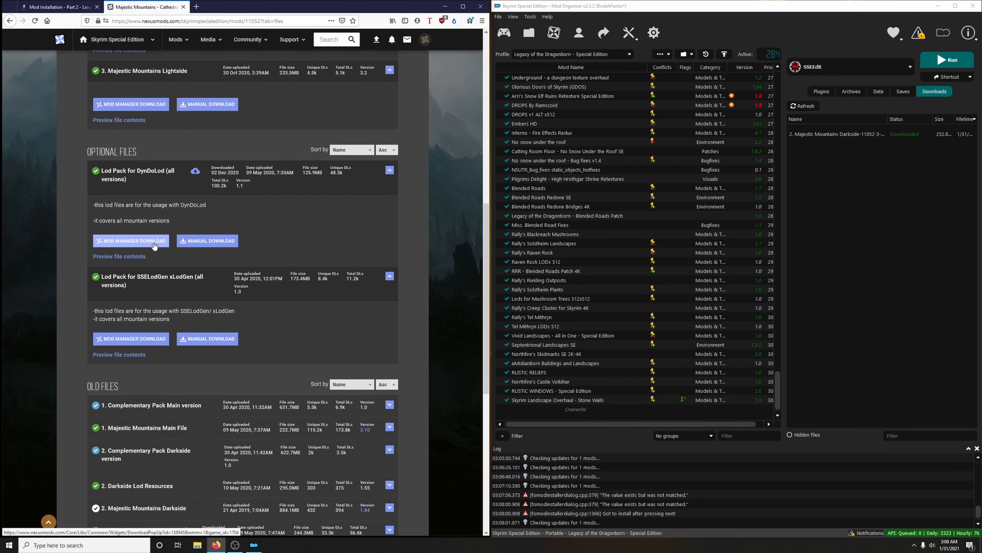
left_click(154, 245)
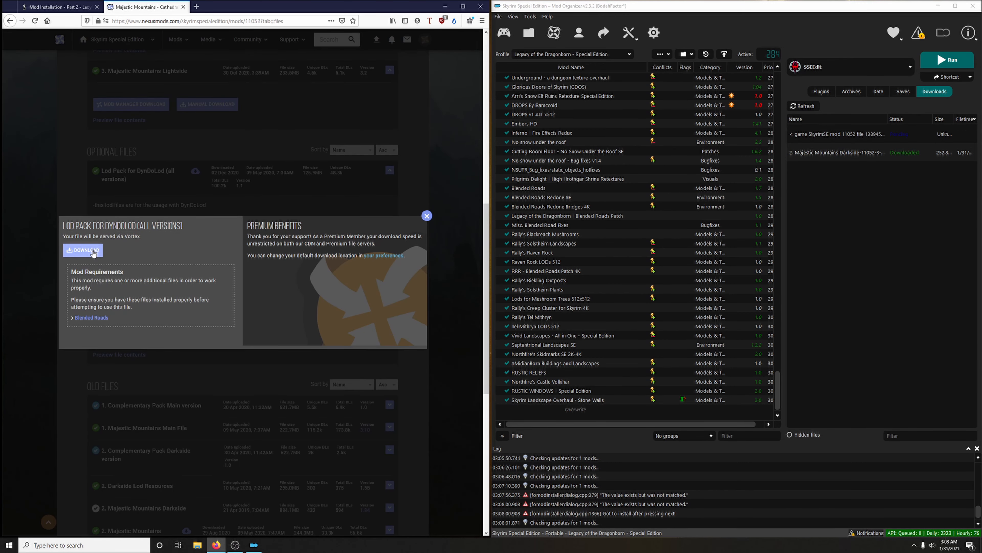
left_click(185, 6)
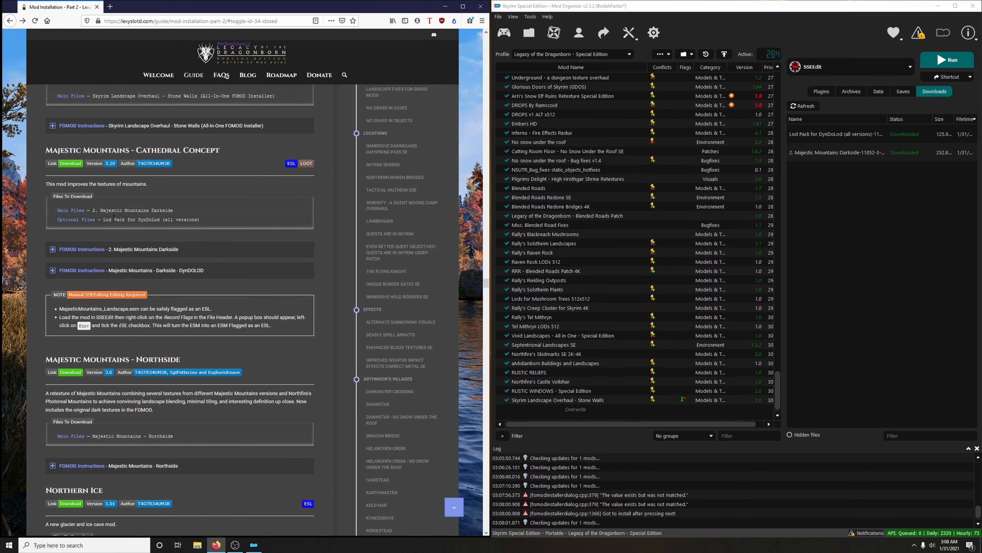
Start installing the Majestic Mountains Darkside archive with Snow Mountain New version ESL, Moss Rocks ESL Version and sun direction None.
left_click(156, 253)
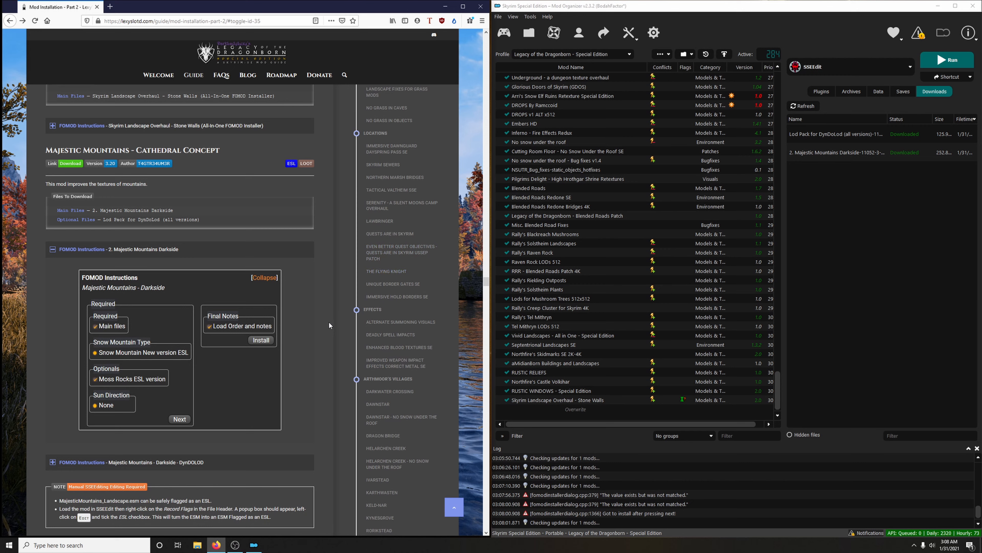
left_click(848, 148)
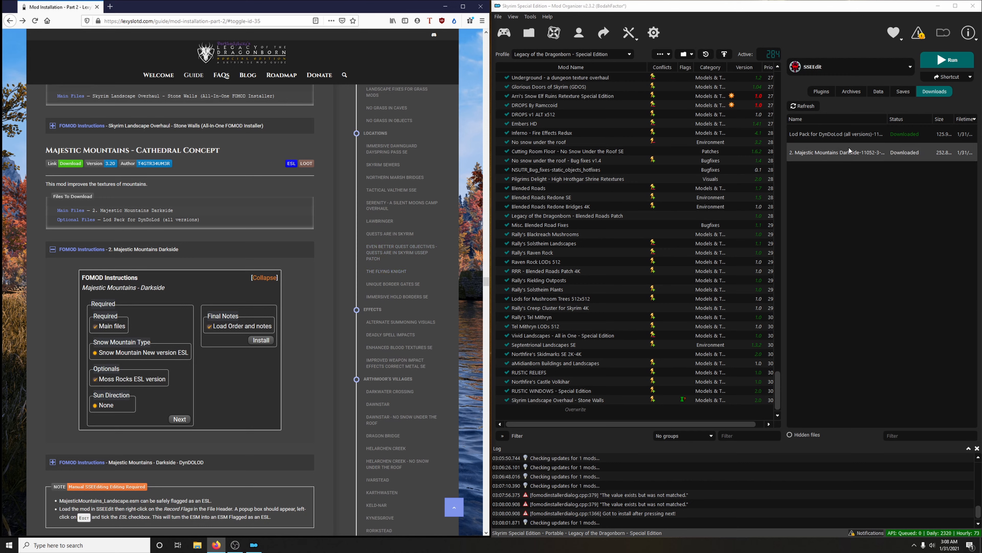
double_click(848, 156)
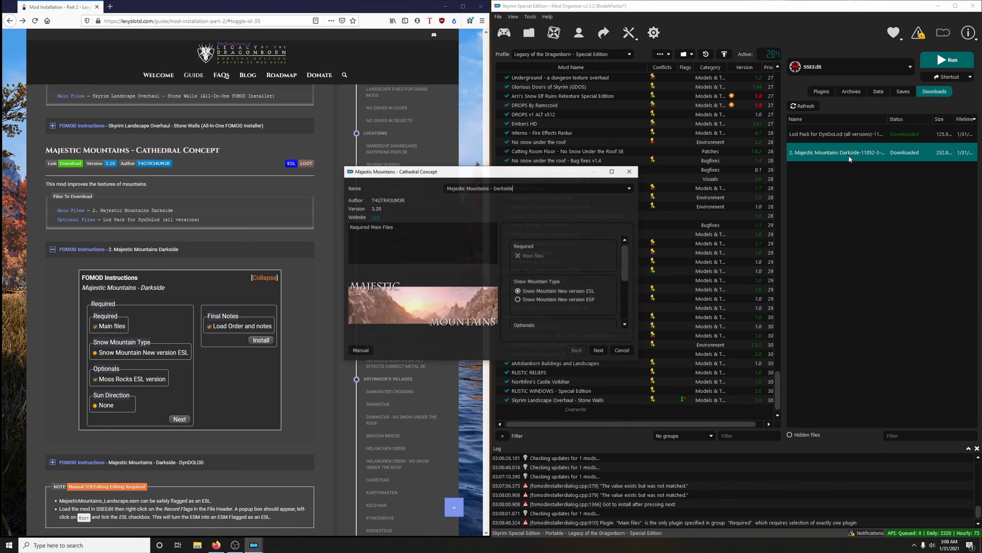
left_click_drag(521, 176, 683, 128)
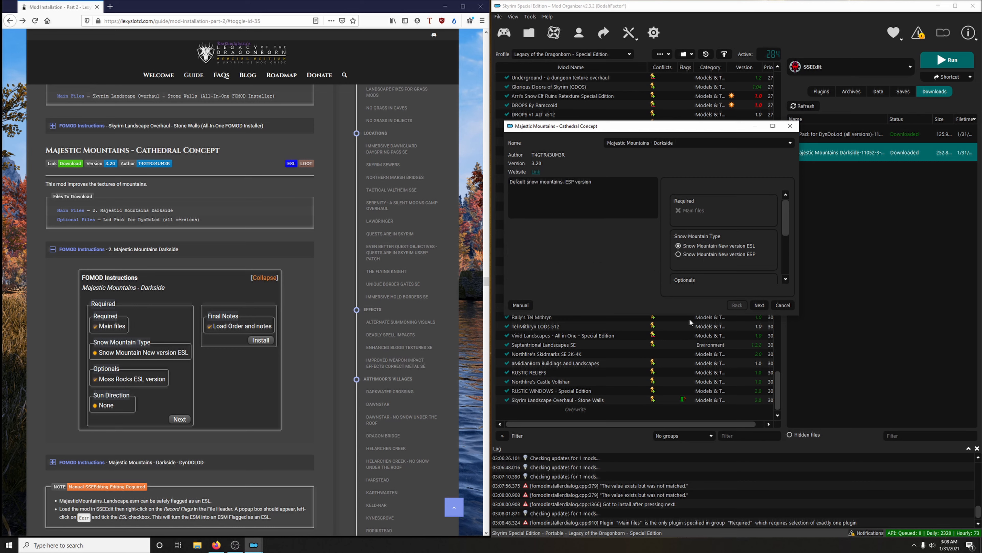
left_click_drag(685, 314, 695, 469)
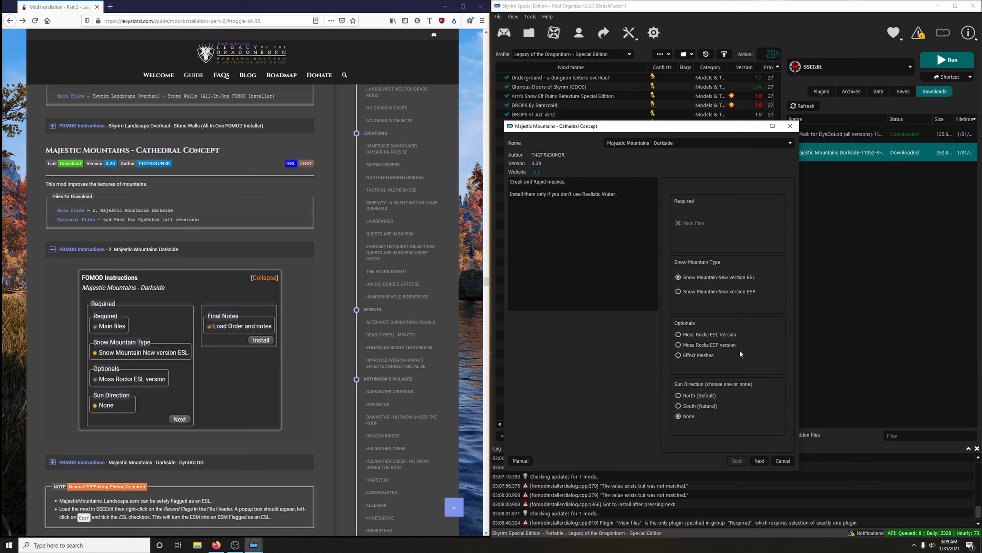
left_click(725, 335)
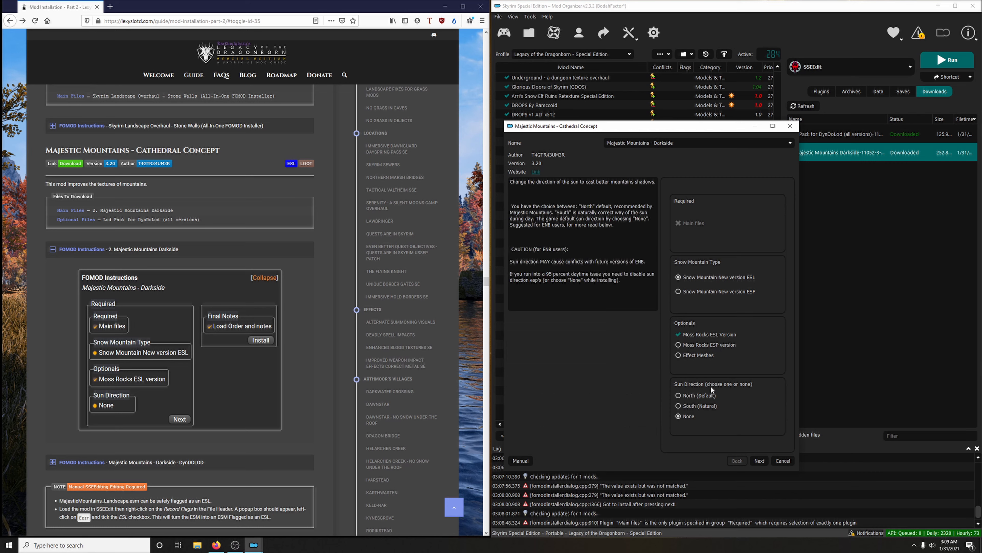
left_click(758, 460)
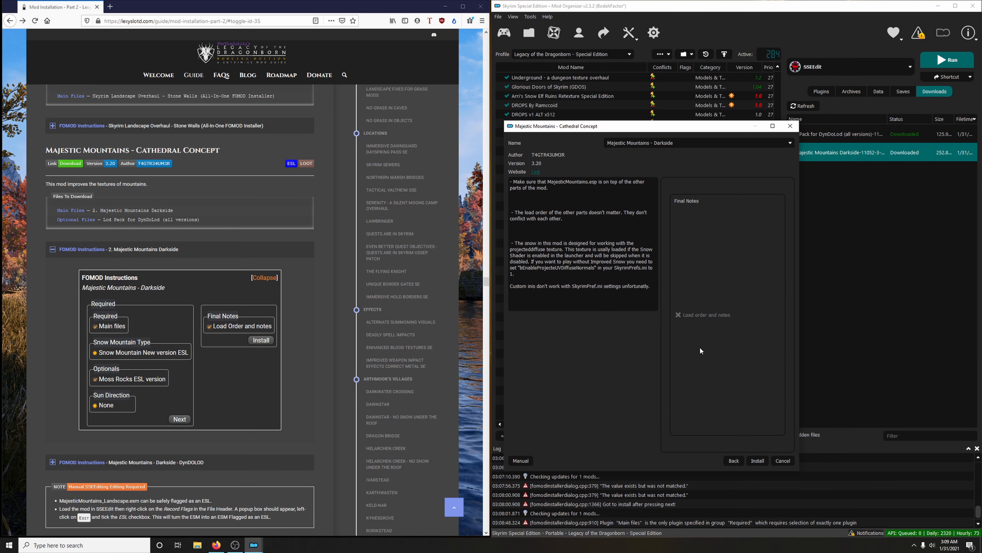
Complete the installation of Majestic Mountains - Darkside, collapse its FOMOD instructions in the guide, and enable the mod.
left_click(757, 460)
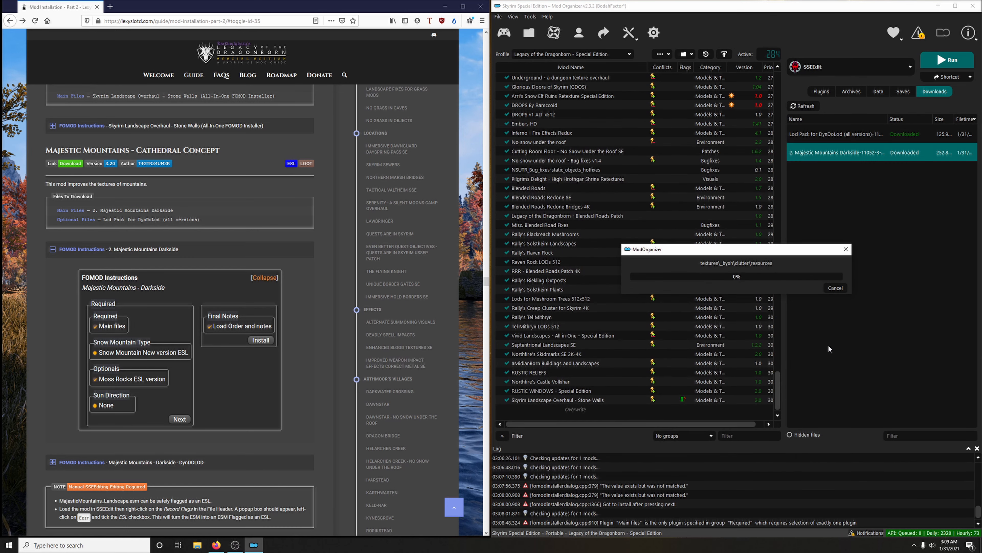
left_click(260, 250)
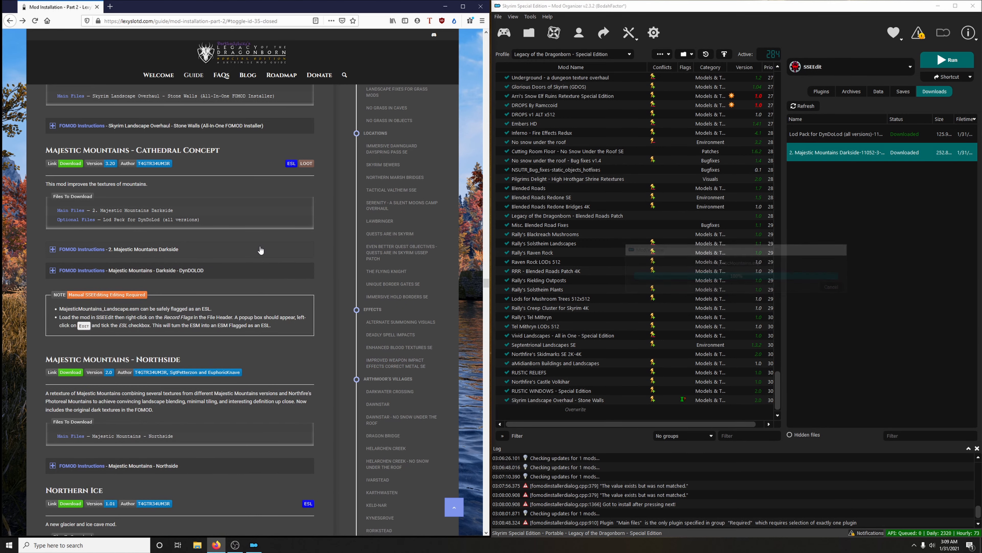
scroll(771, 413, "down", 1)
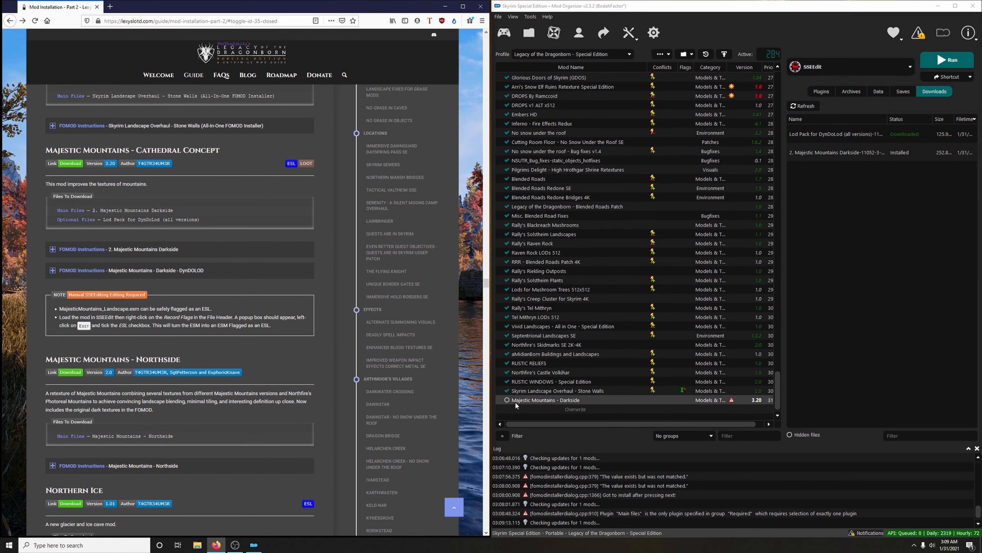
left_click(507, 401)
left_click(507, 400)
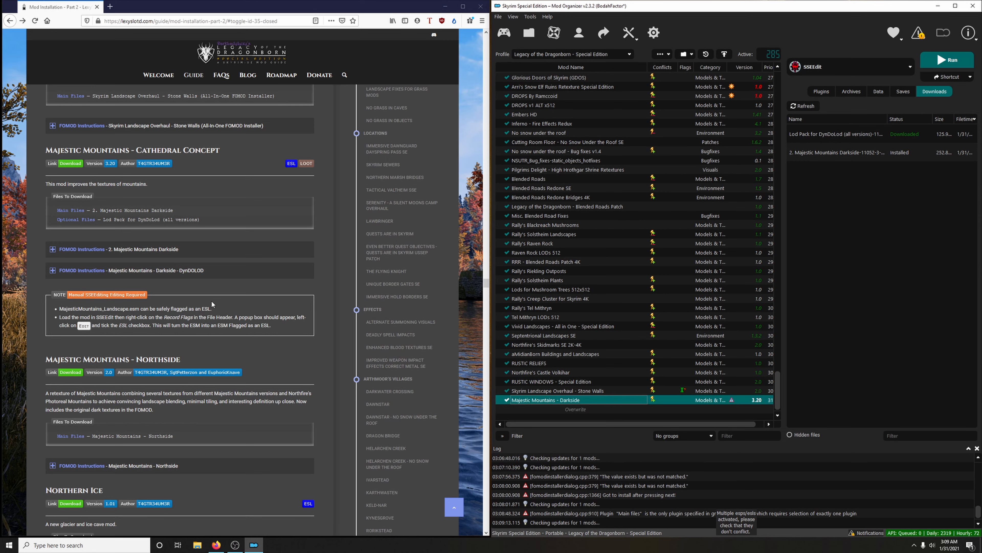
Start installing the Lod Pack for DynDoLod archive and name the mod Lod Pack for DynDoLod (all versions).
left_click(823, 136)
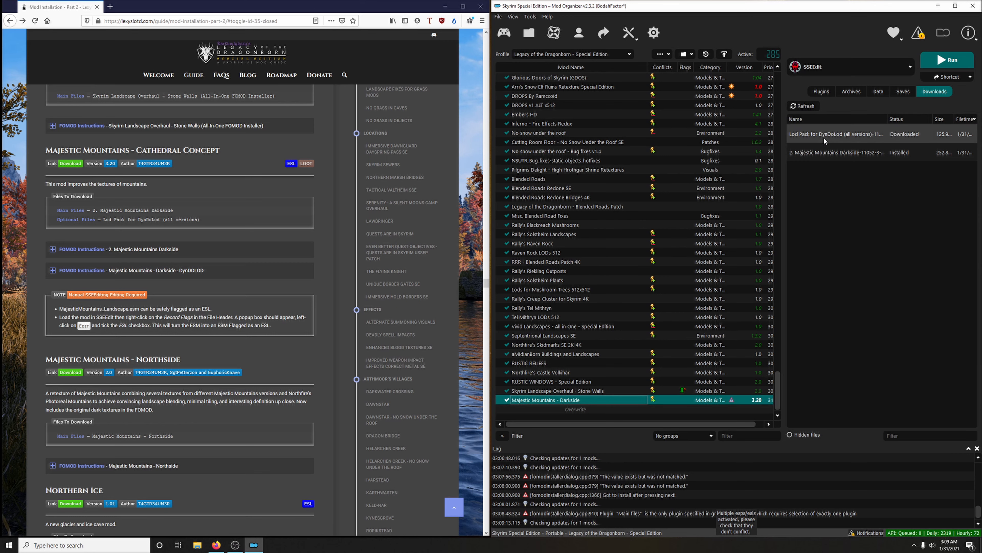
double_click(824, 137)
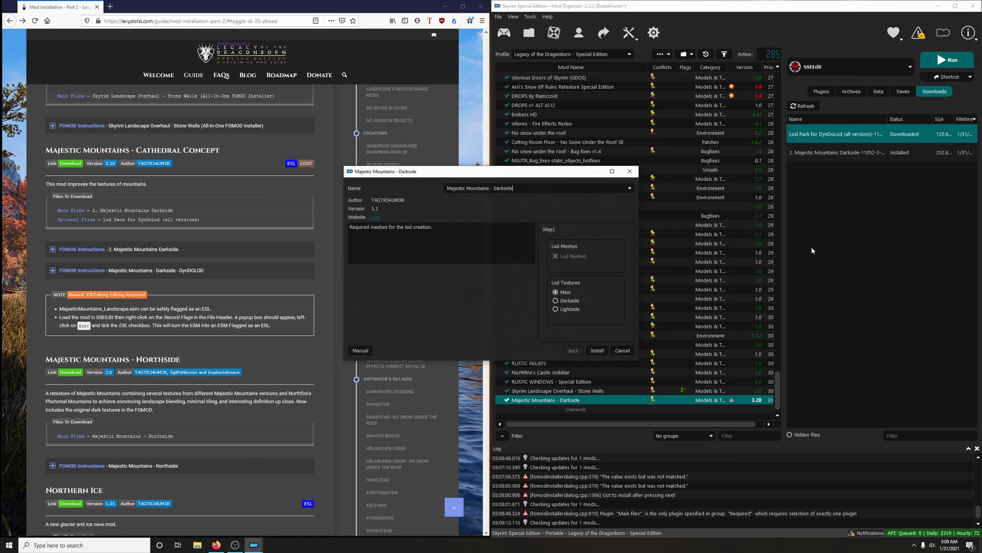
left_click(829, 162)
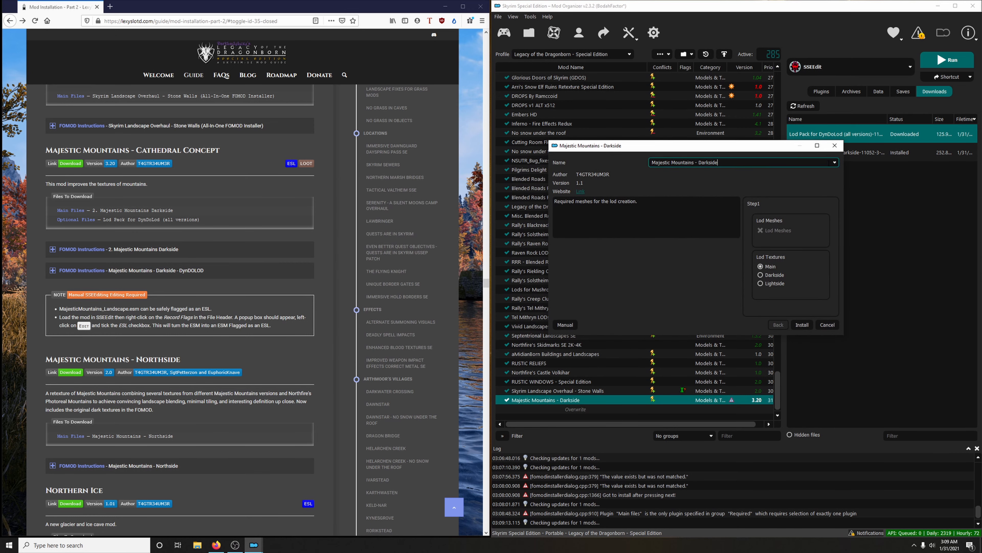
left_click(834, 163)
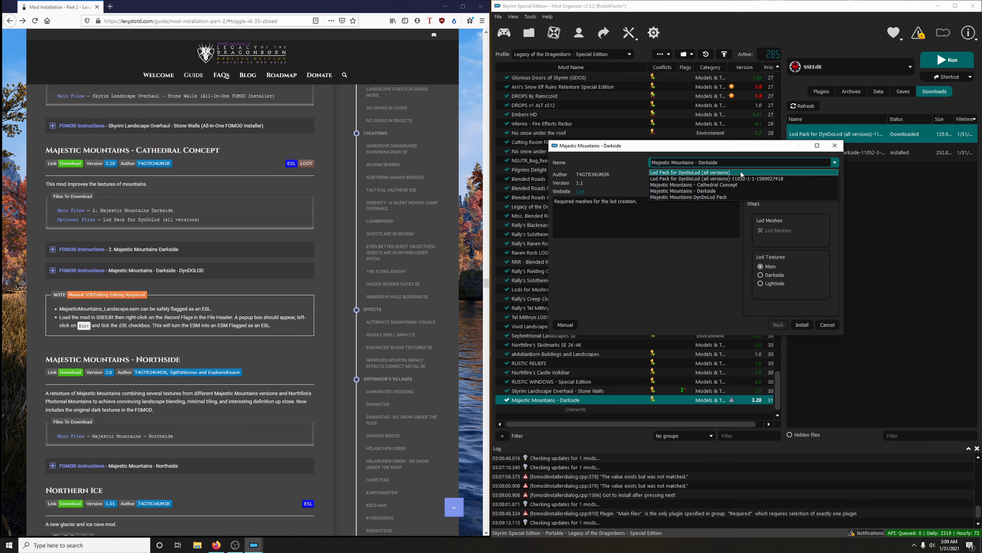
left_click(722, 173)
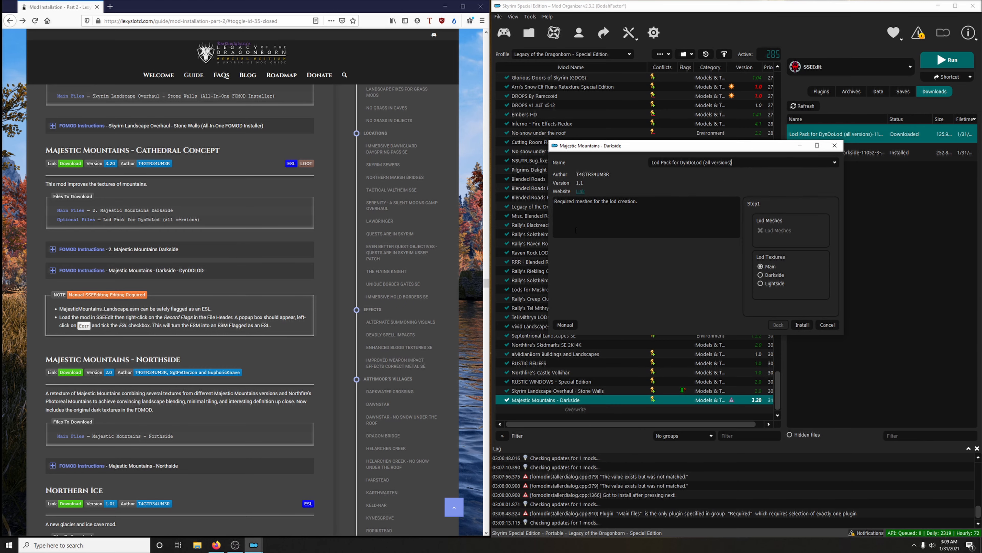
Install the Lod Pack with the Darkside Lod Textures, enable the mod, and collapse its FOMOD instructions in the guide.
left_click(102, 275)
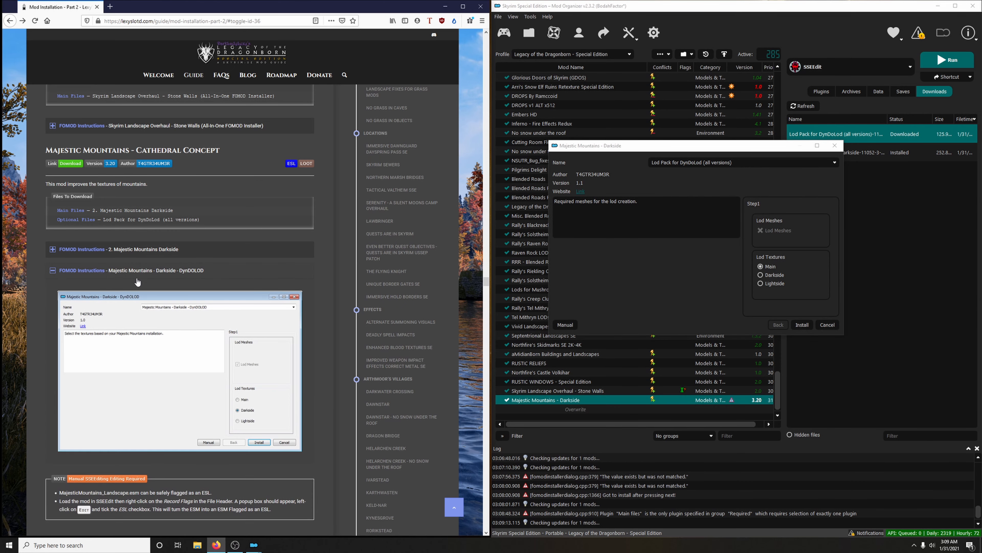
scroll(225, 292, "down", 4)
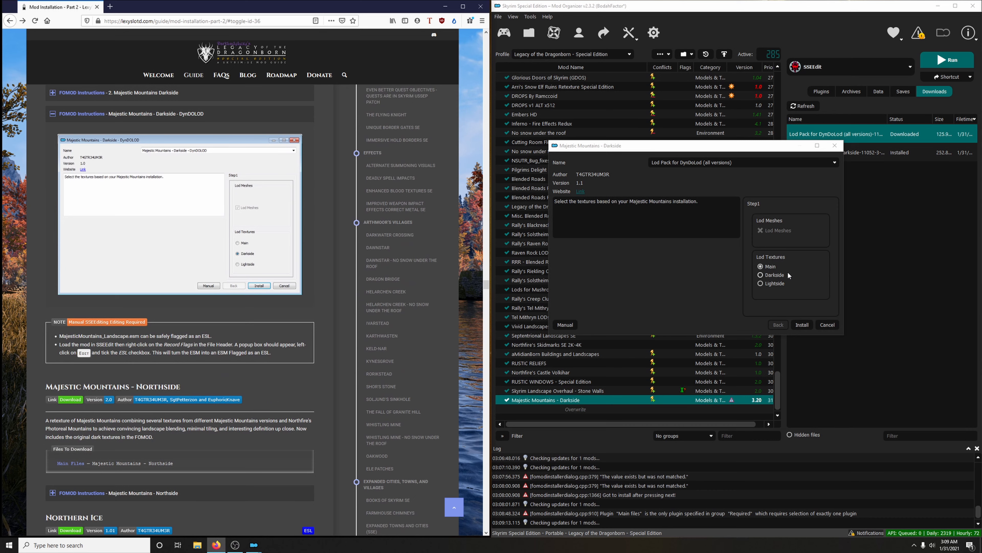
left_click(760, 275)
left_click(802, 325)
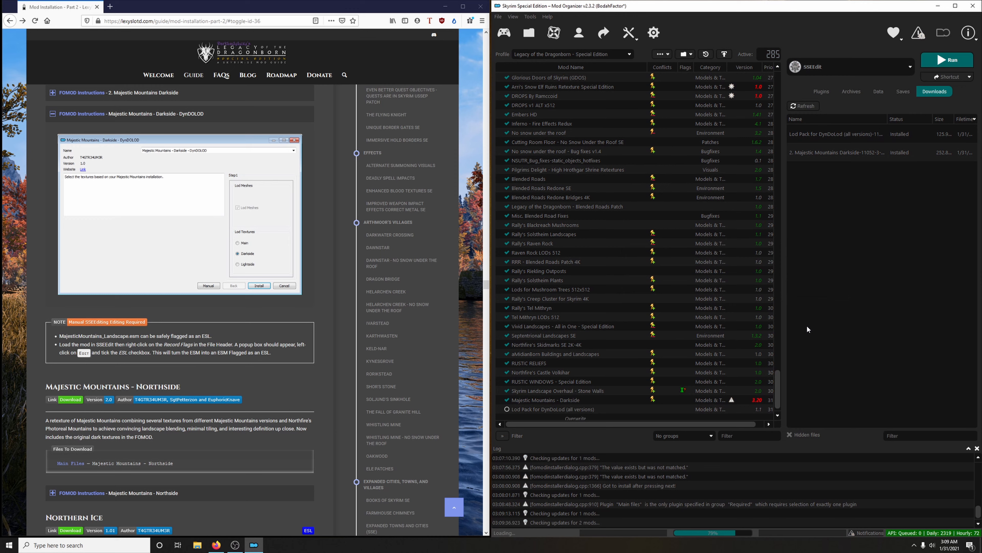
left_click(508, 400)
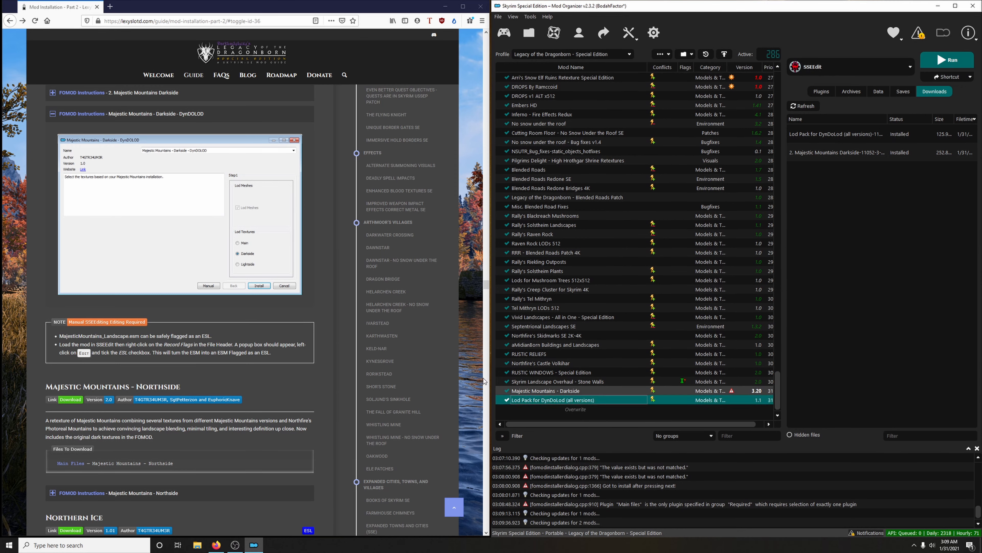
left_click(228, 114)
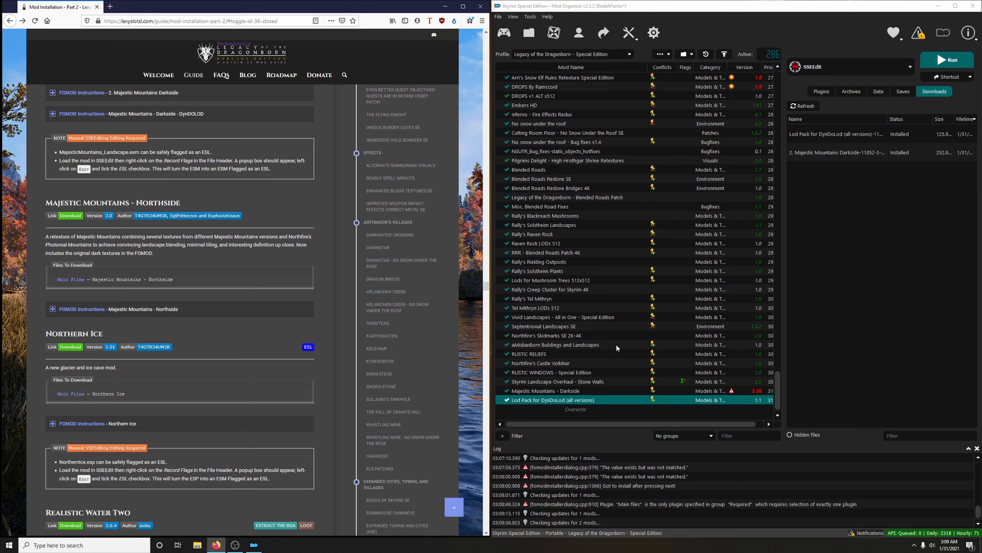
Launch SSEEdit from Mod Organizer and deselect all plugins in the module selection.
left_click(851, 69)
left_click(851, 70)
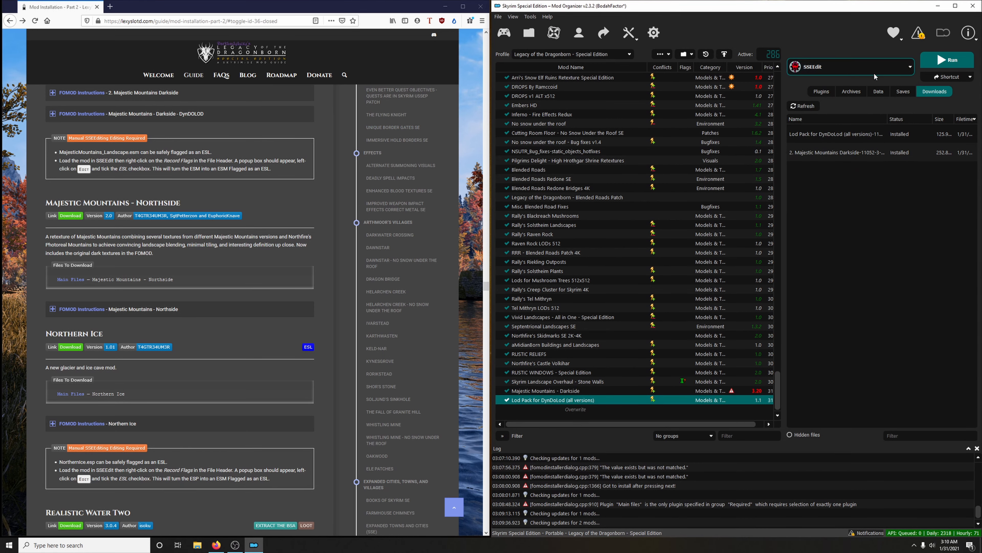
left_click(938, 64)
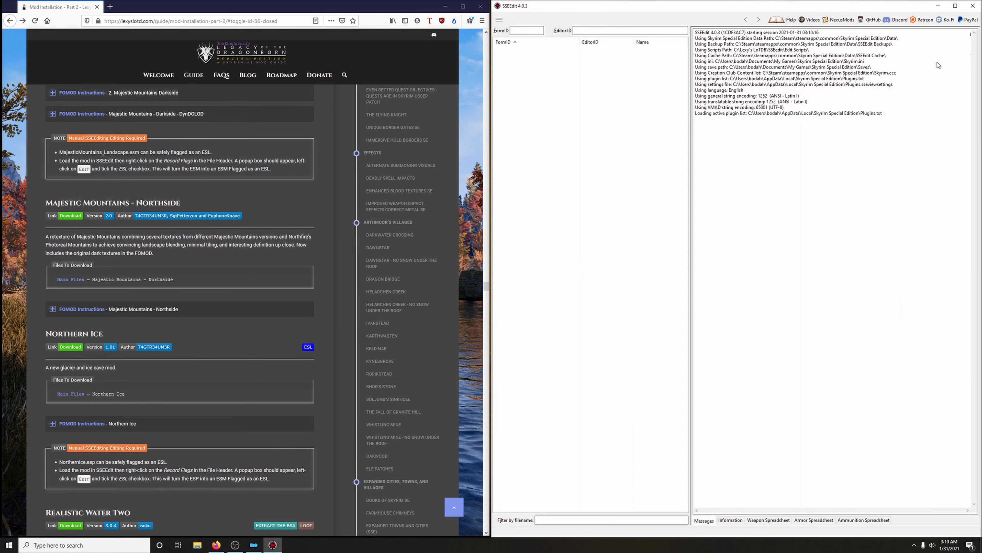
left_click(655, 284)
right_click(655, 286)
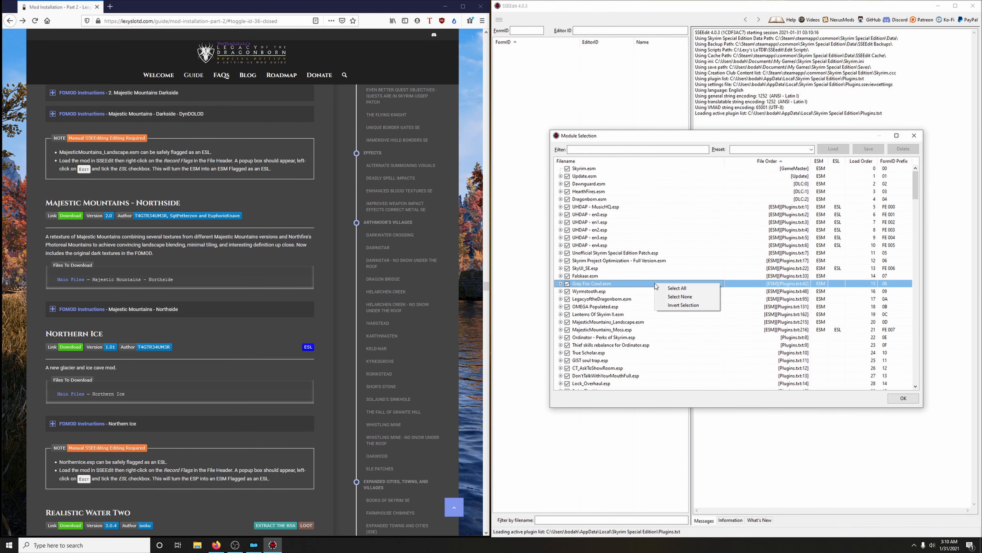
left_click(680, 297)
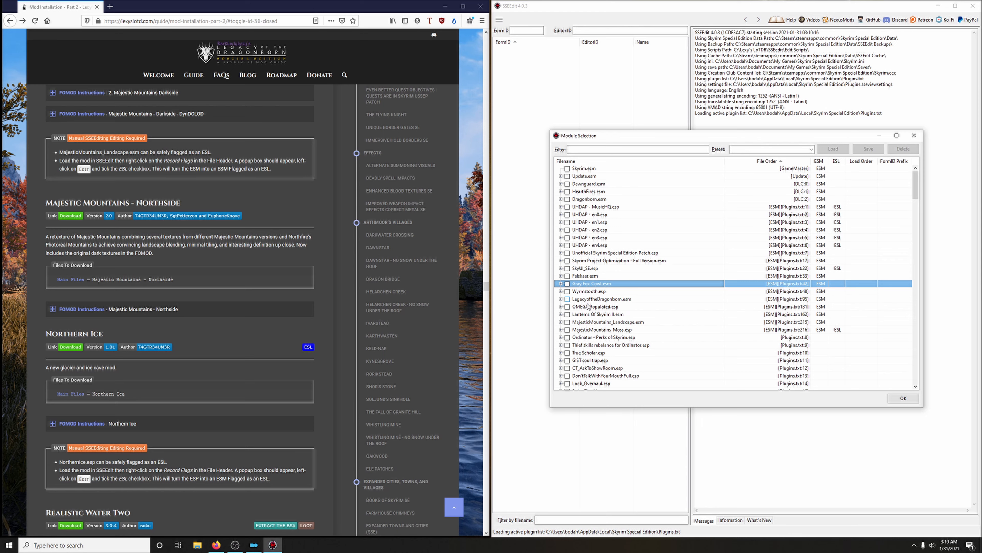
Filter the modules by "maj" and load only MajesticMountains_Landscape.esm.
left_click_drag(915, 185, 915, 370)
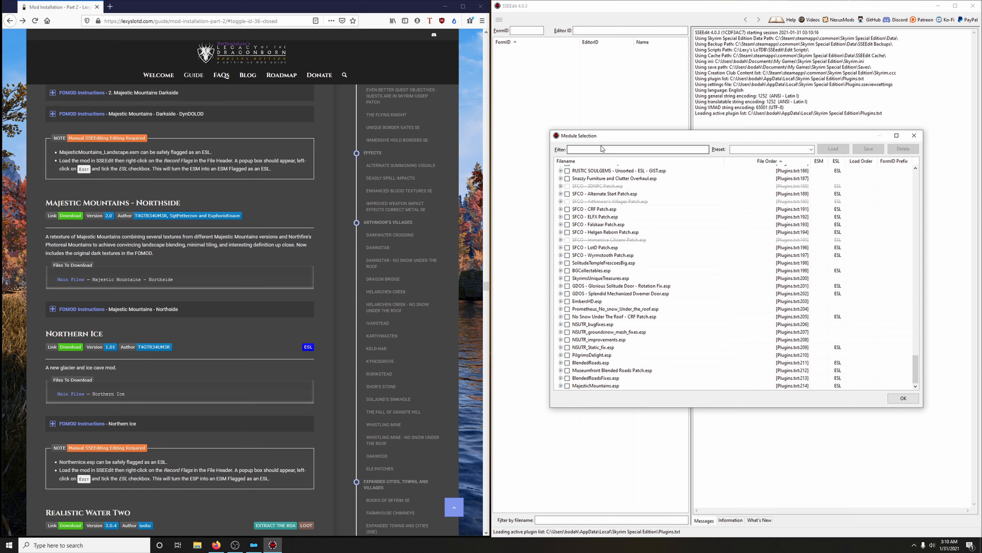
left_click(585, 149)
type("maj")
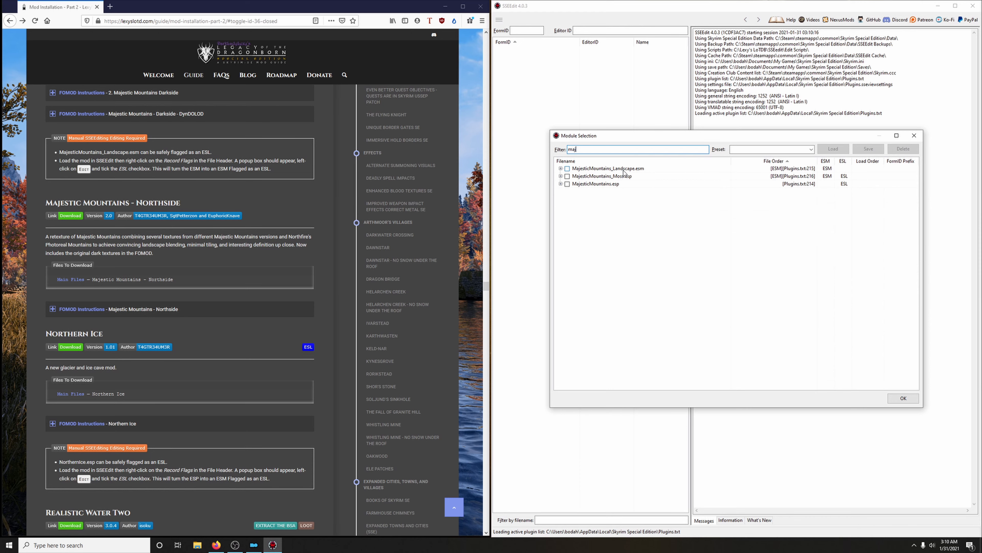
left_click(567, 168)
left_click(905, 399)
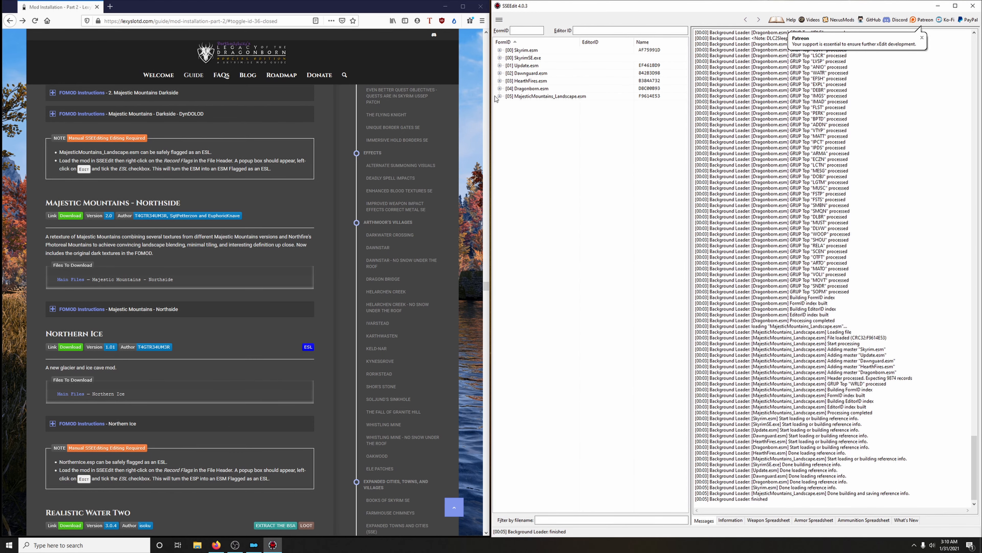
Add the ESL record flag in the file header of MajesticMountains_Landscape.esm, and save the plugin while closing SSEEdit.
left_click(499, 97)
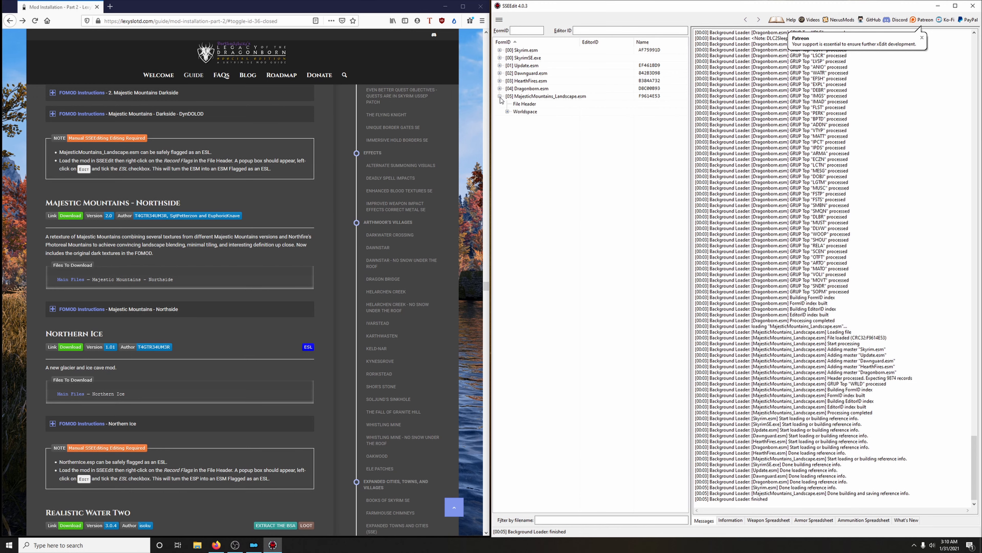
left_click(529, 106)
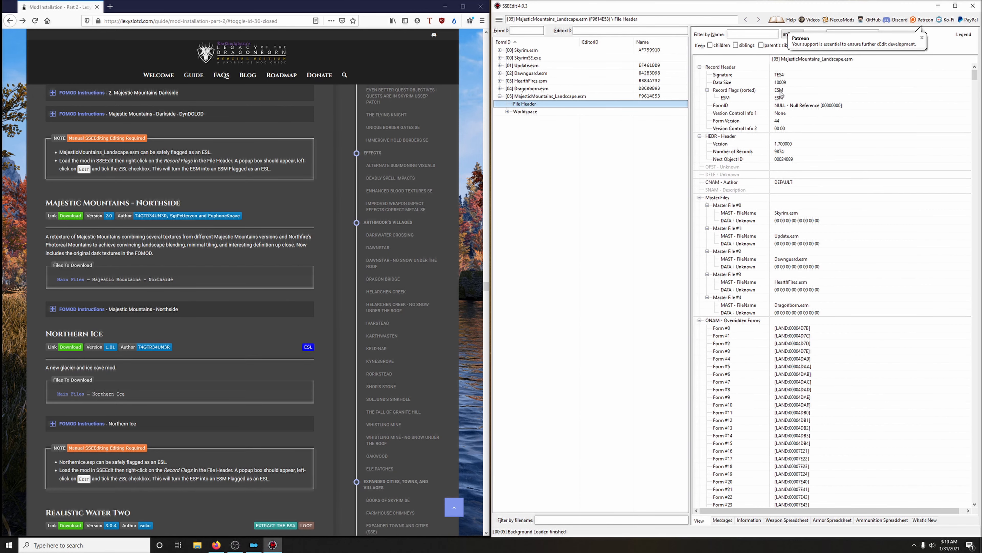
right_click(793, 95)
left_click(811, 102)
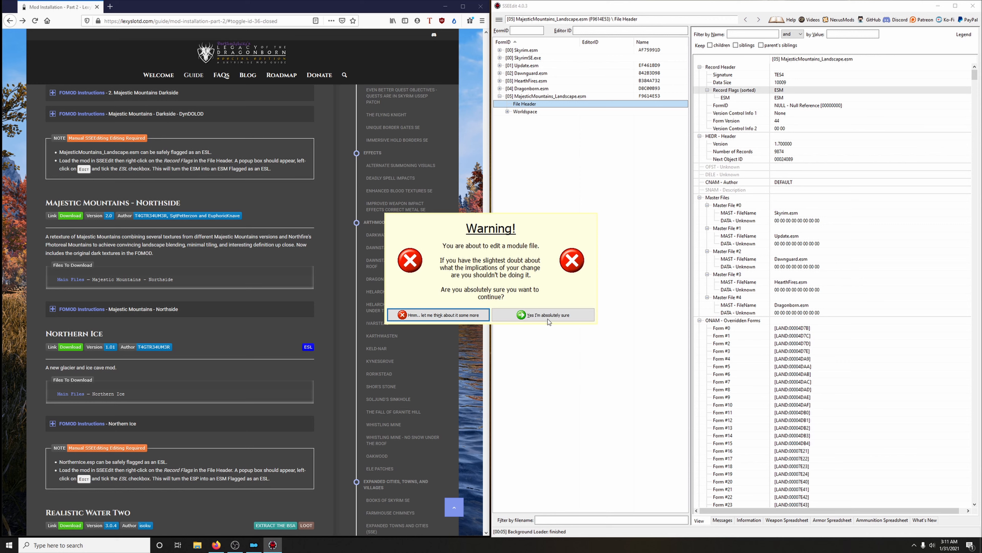
left_click(548, 315)
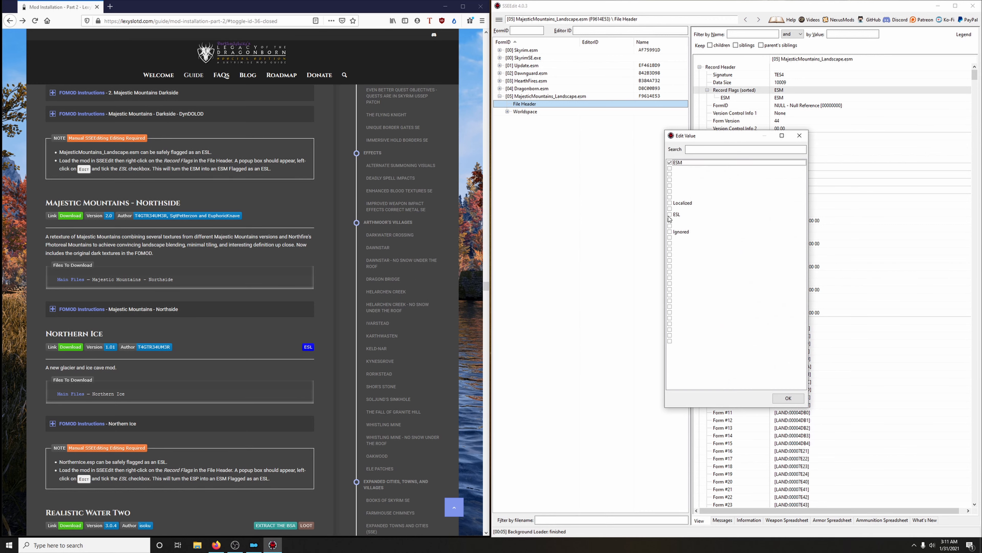
left_click(670, 214)
left_click(783, 399)
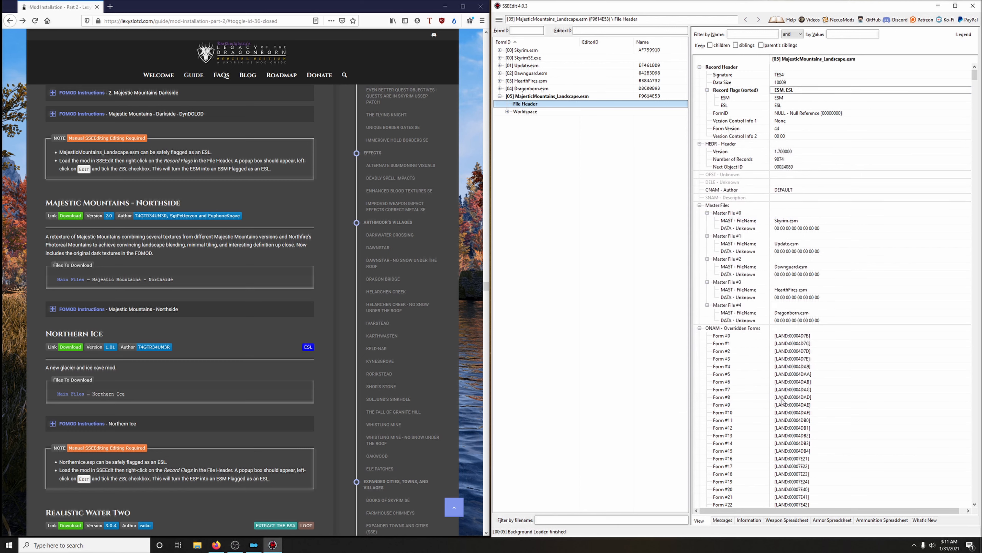
left_click(973, 5)
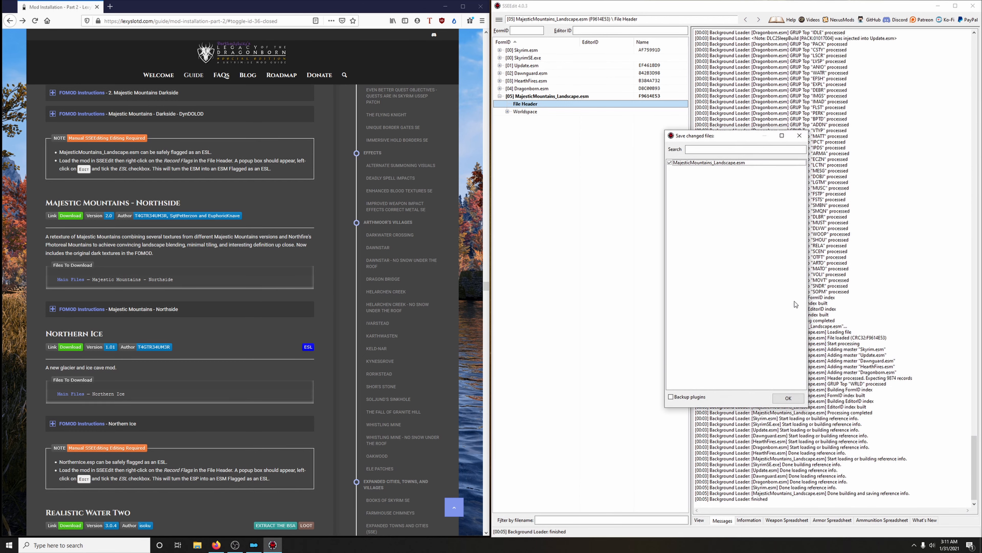
left_click(777, 397)
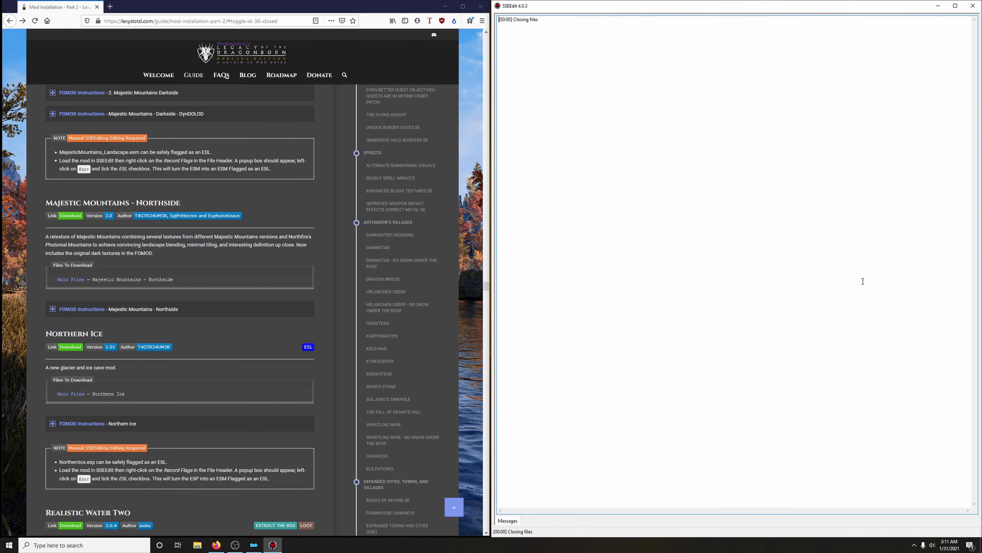
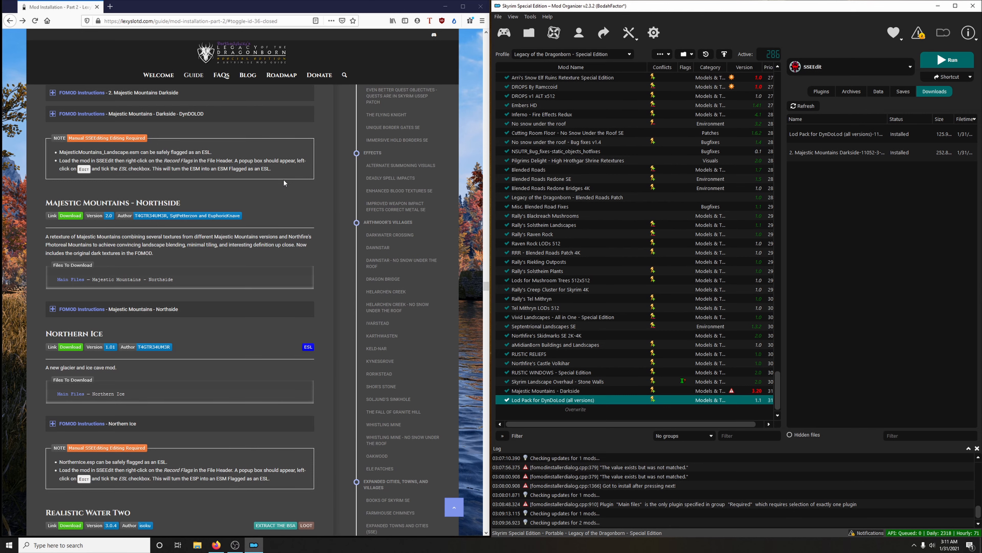
Download the main file Majestic Mountains - Northside through the mod manager from its Nexus page and close that page.
left_click(79, 217)
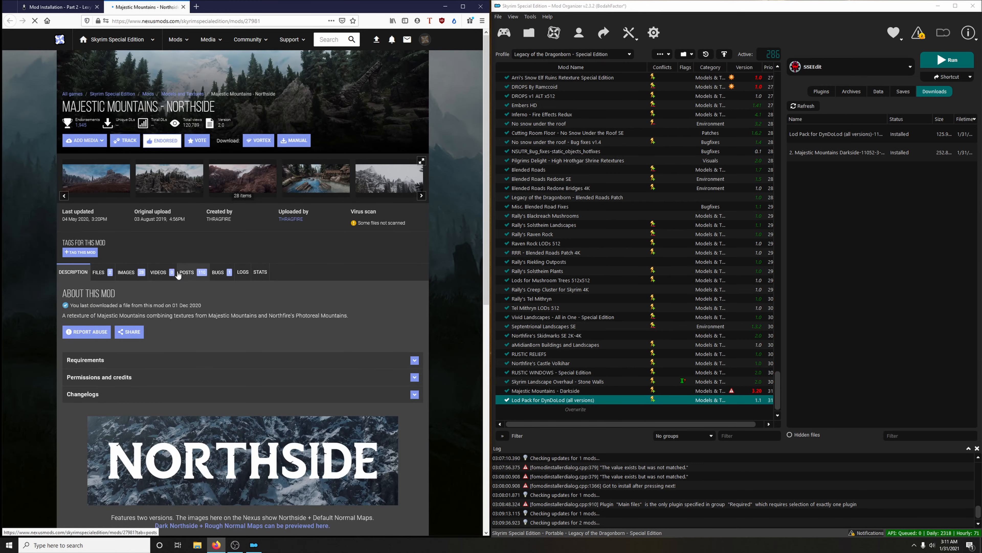
left_click(108, 273)
scroll(273, 287, "down", 5)
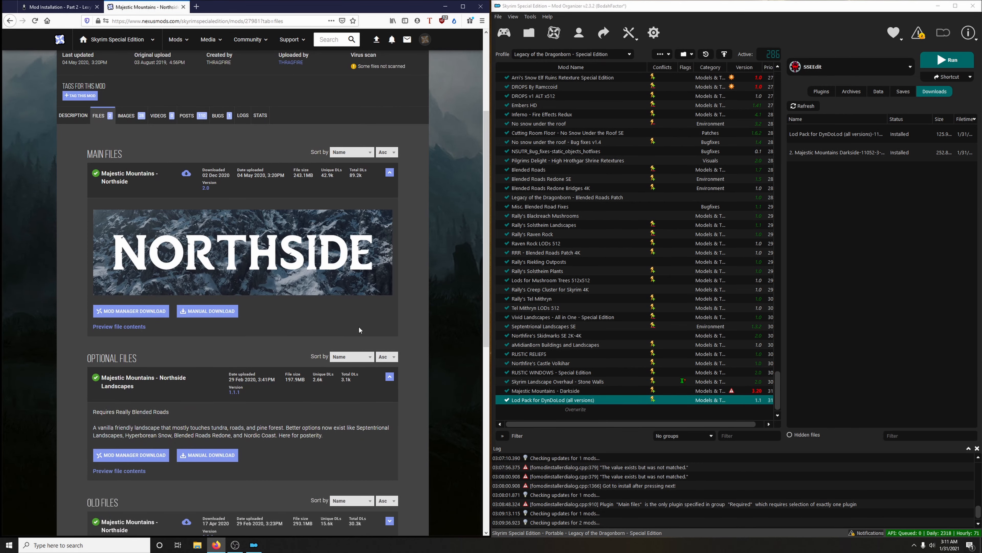
left_click(128, 313)
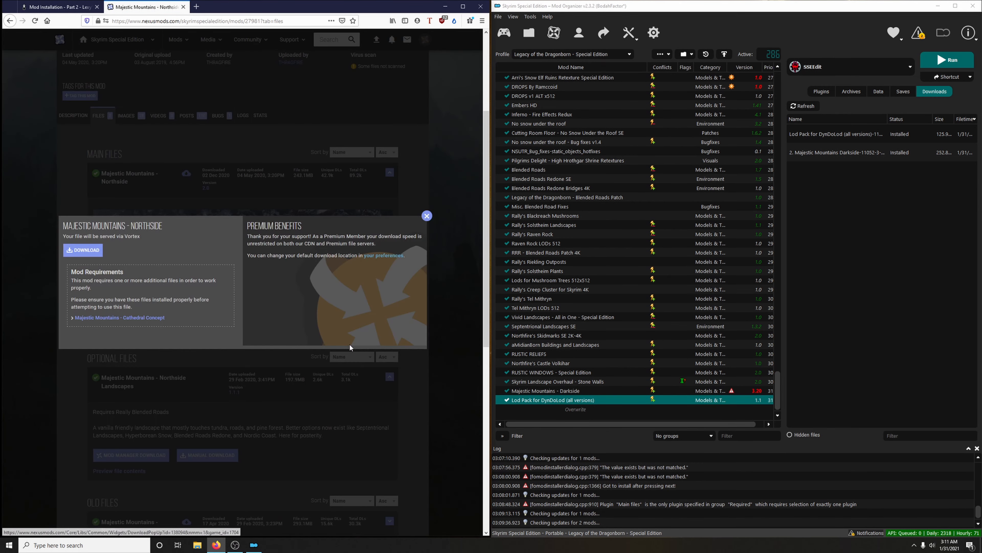
left_click(83, 250)
left_click(184, 7)
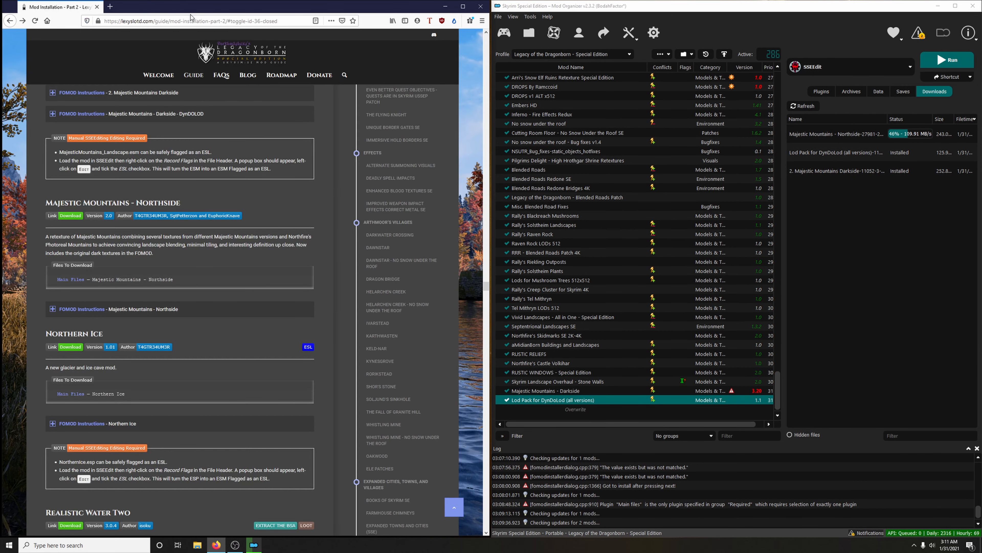
Install Majestic Mountains - Northside with Dark Northside textures, Alt Jagged normal maps and Tweaked Wet Rock Meshes, following the guide's FOMOD instructions.
scroll(296, 210, "down", 1)
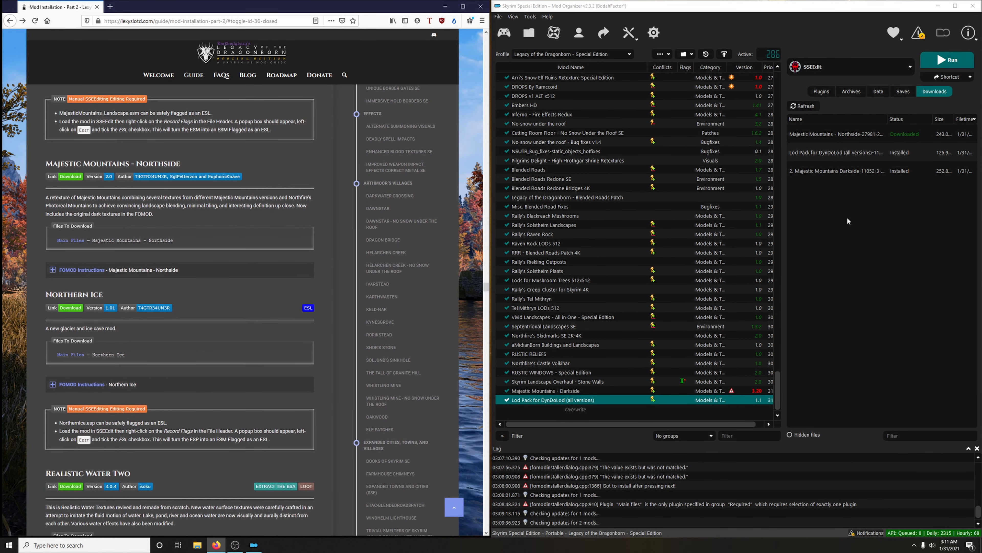
double_click(831, 137)
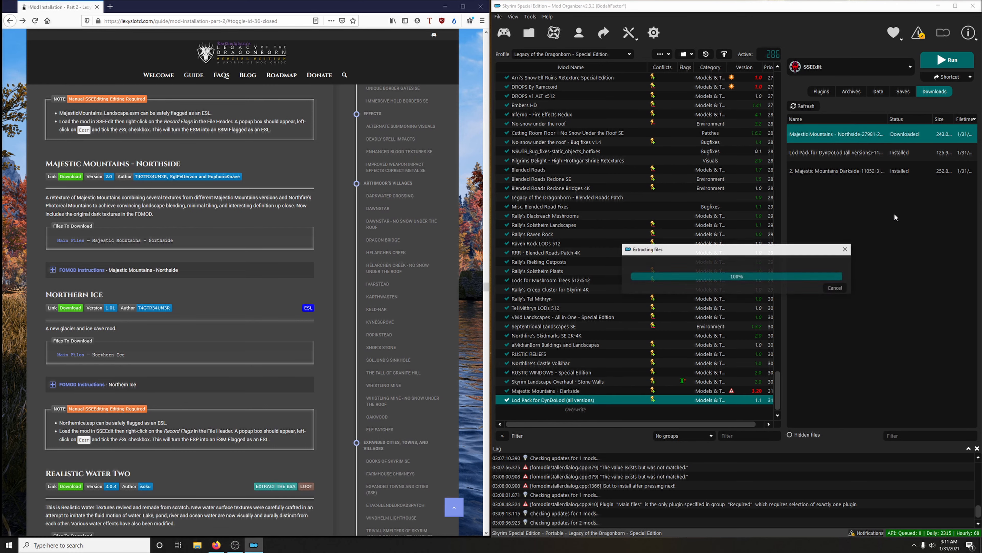
left_click(166, 270)
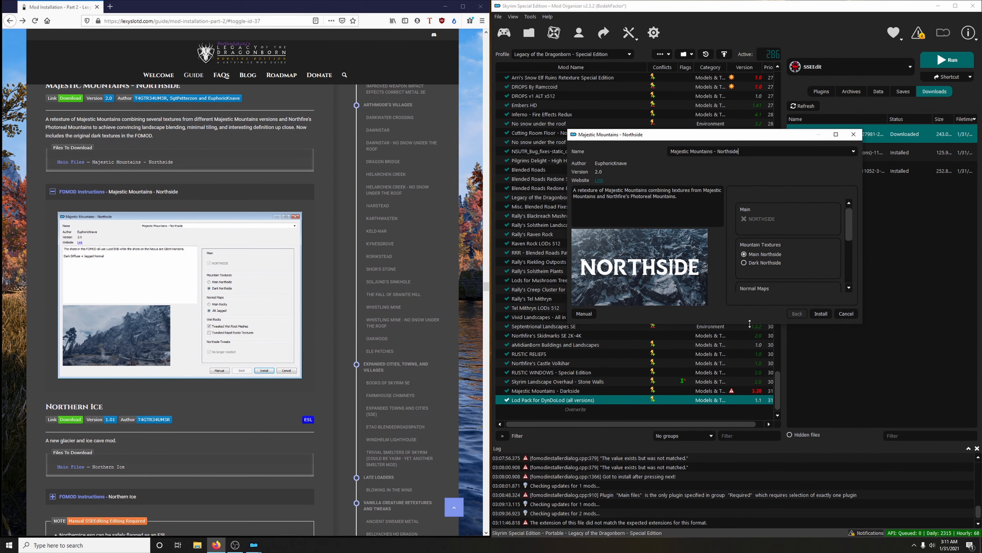
left_click_drag(754, 323, 745, 496)
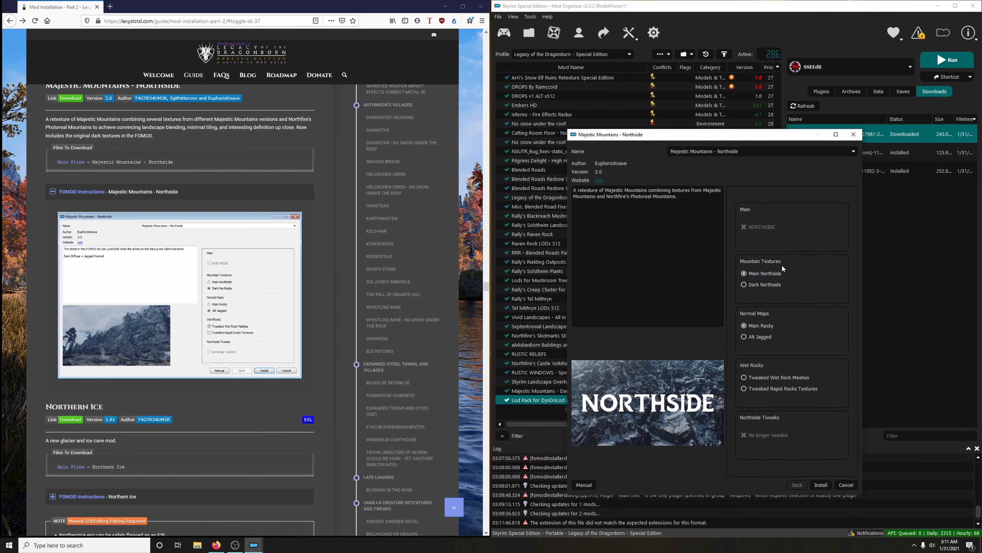
mouse_move(769, 288)
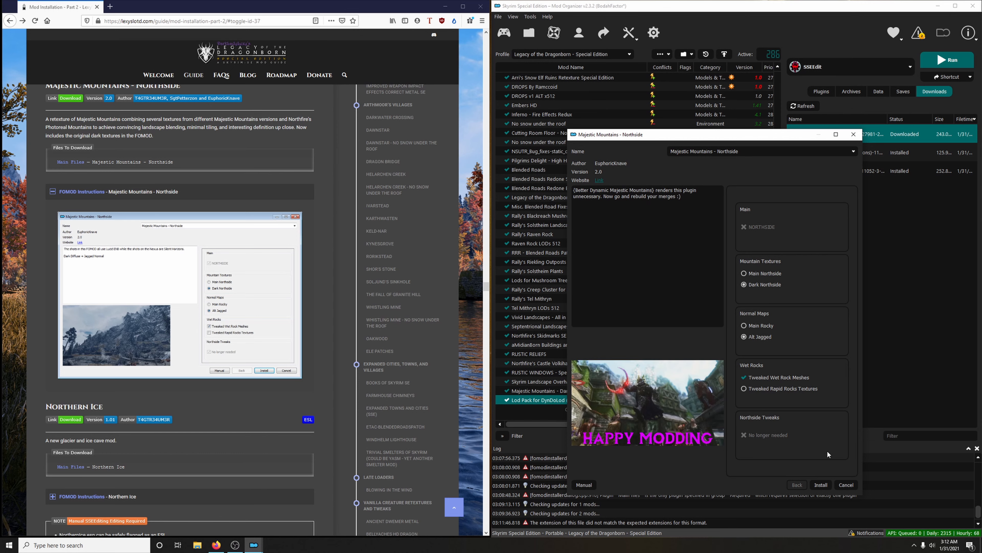
left_click(820, 484)
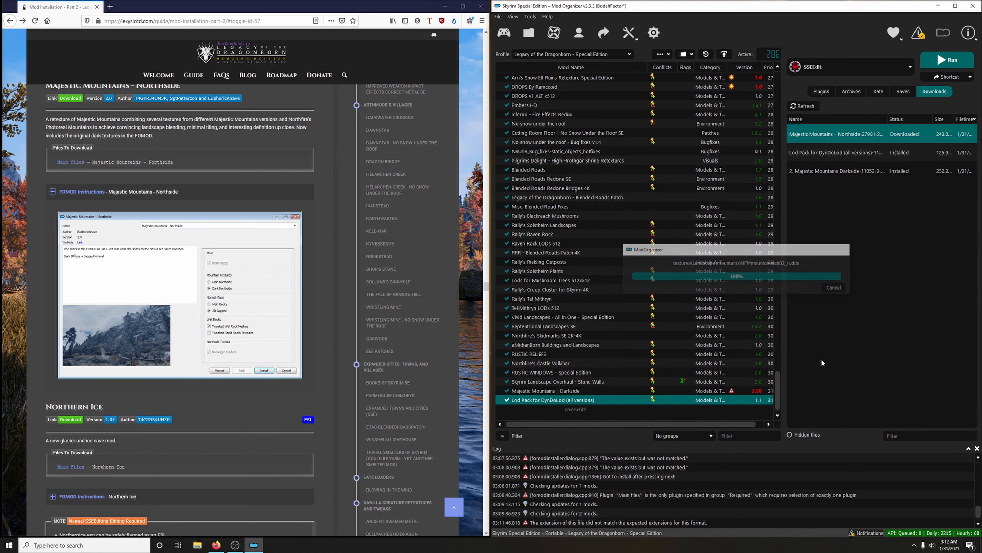
Enable Majestic Mountains - Northside in the mod list and collapse its FOMOD instructions in the guide.
left_click(507, 399)
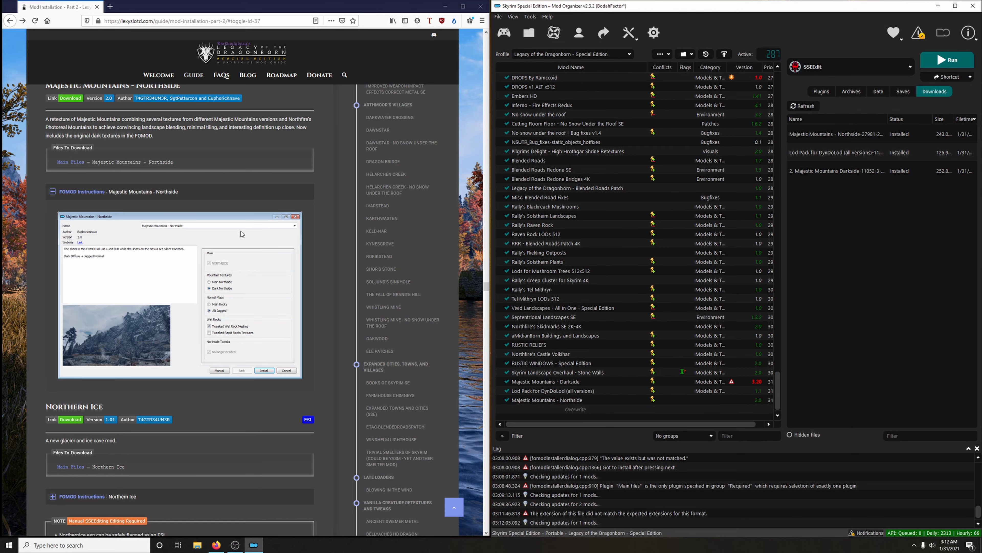
left_click(159, 192)
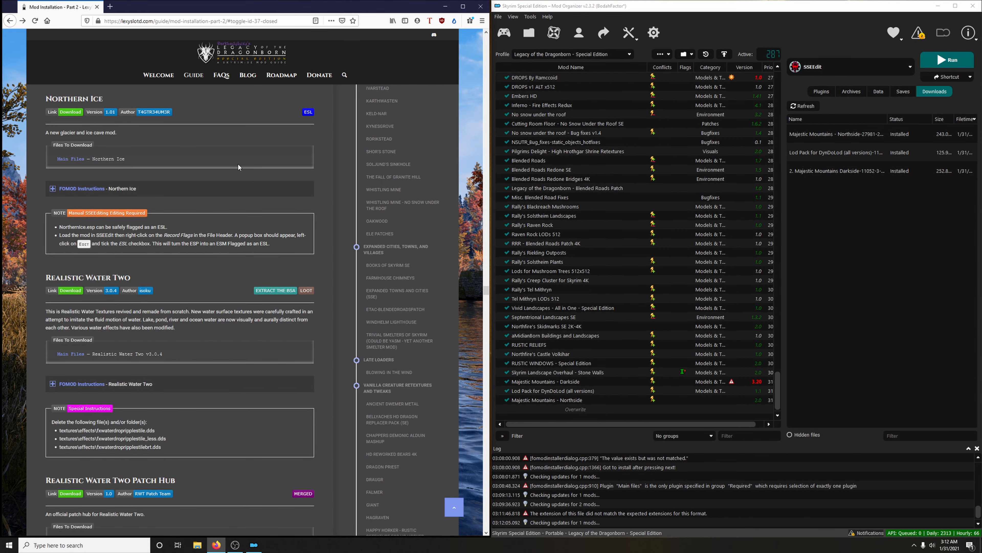
Download the main file Northern Ice through the mod manager from its Nexus page and close that page.
left_click(70, 113)
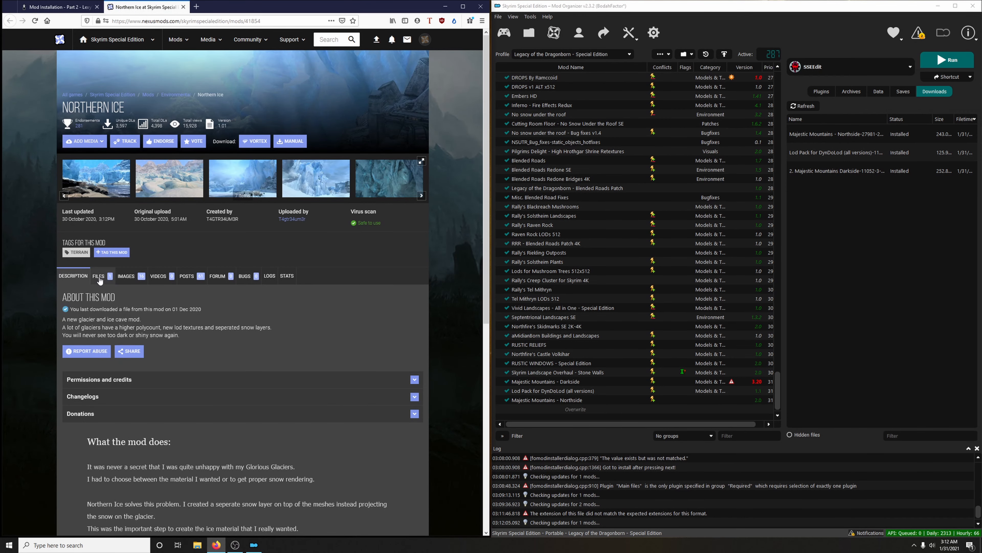
left_click(99, 280)
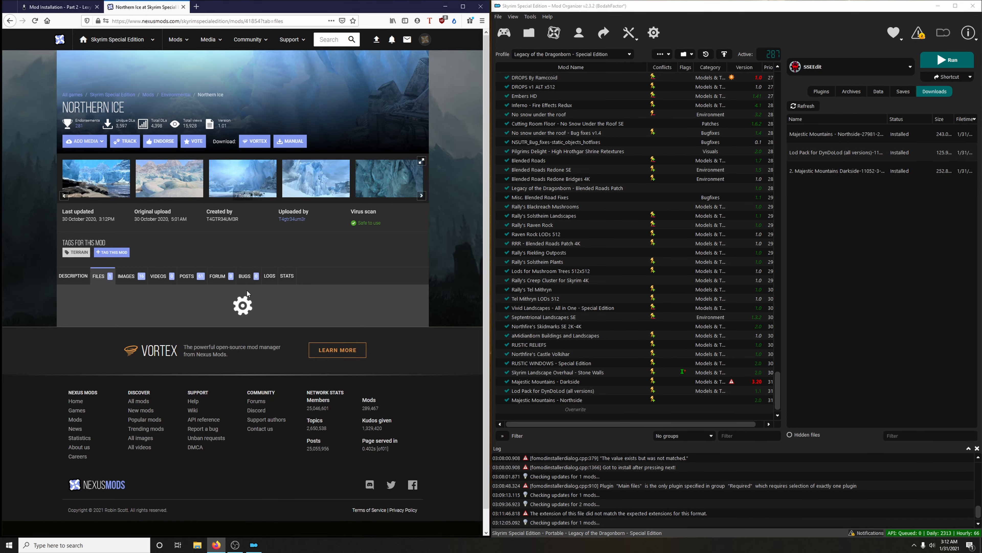
left_click(131, 374)
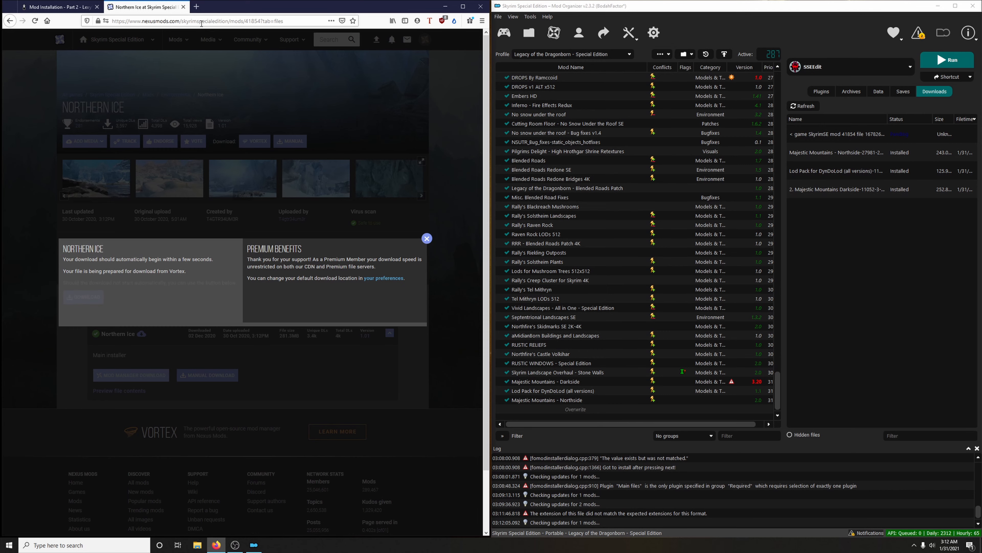
key("ctrl+w")
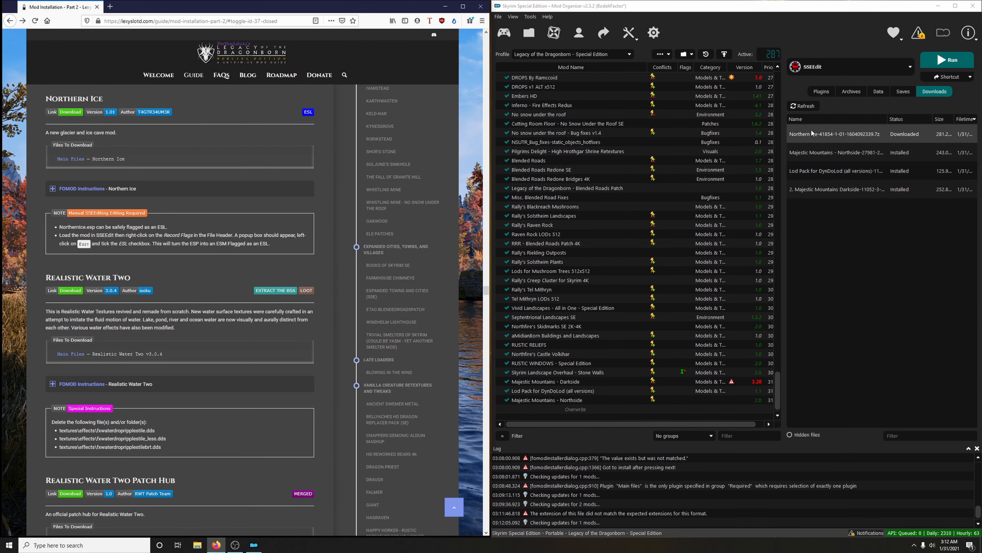
Install Northern Ice with Glaciers, the Uncompressed normal map, Ice Floes and the Ini option, following the guide's FOMOD instructions.
double_click(840, 136)
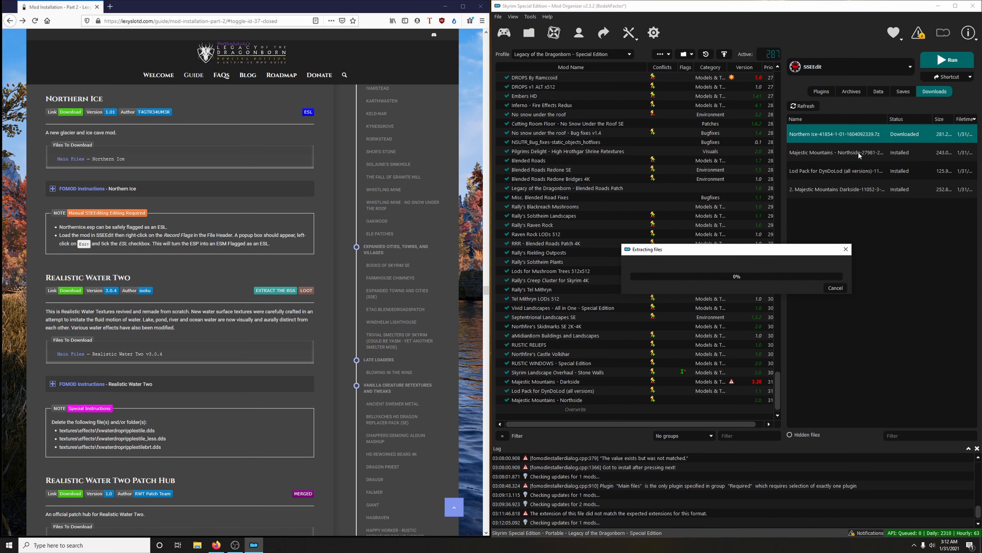
left_click_drag(536, 172, 746, 144)
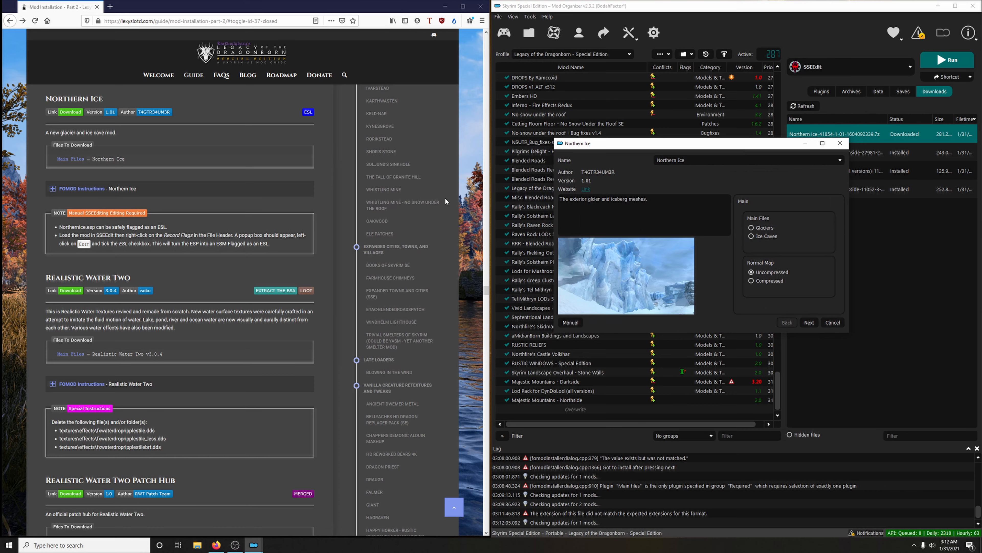
left_click(100, 190)
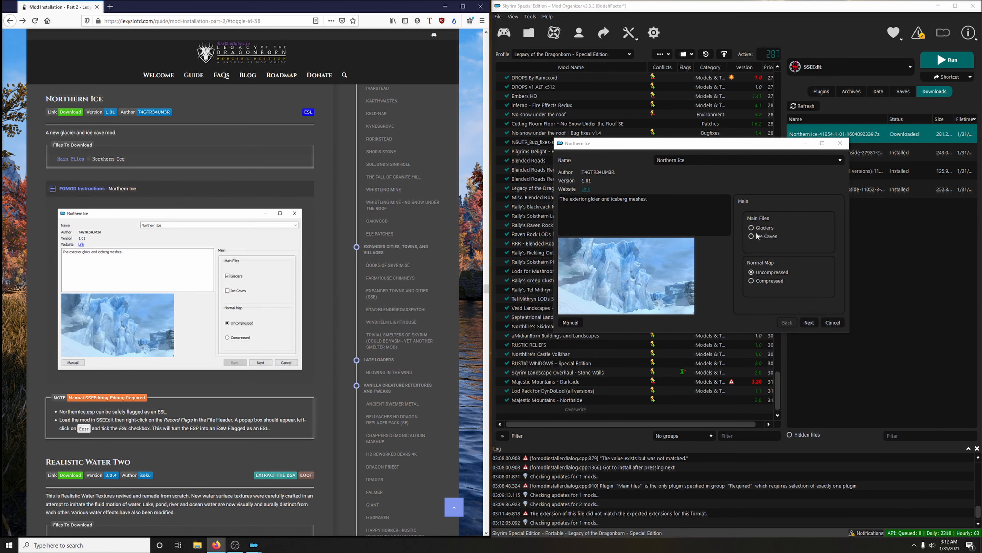
left_click(750, 229)
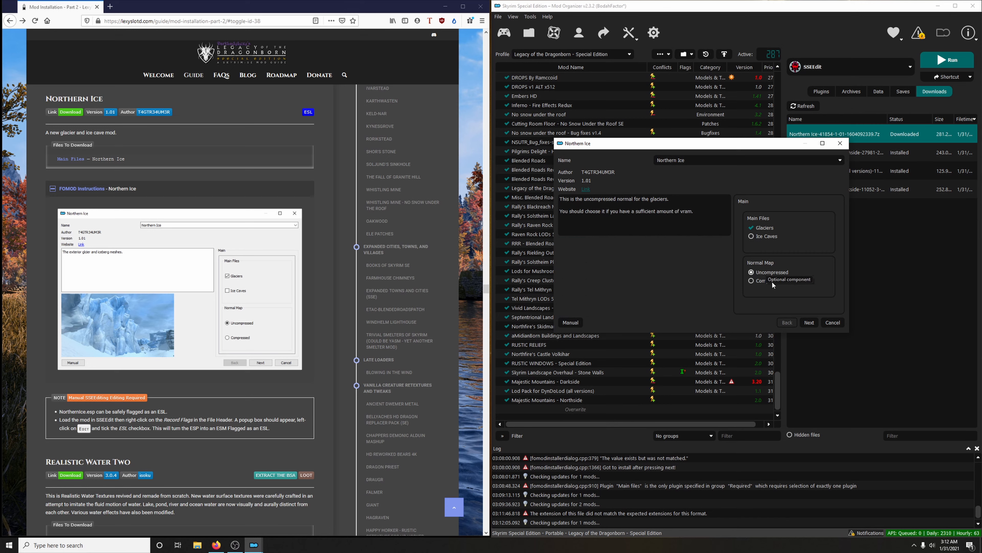
left_click(807, 323)
left_click(284, 290)
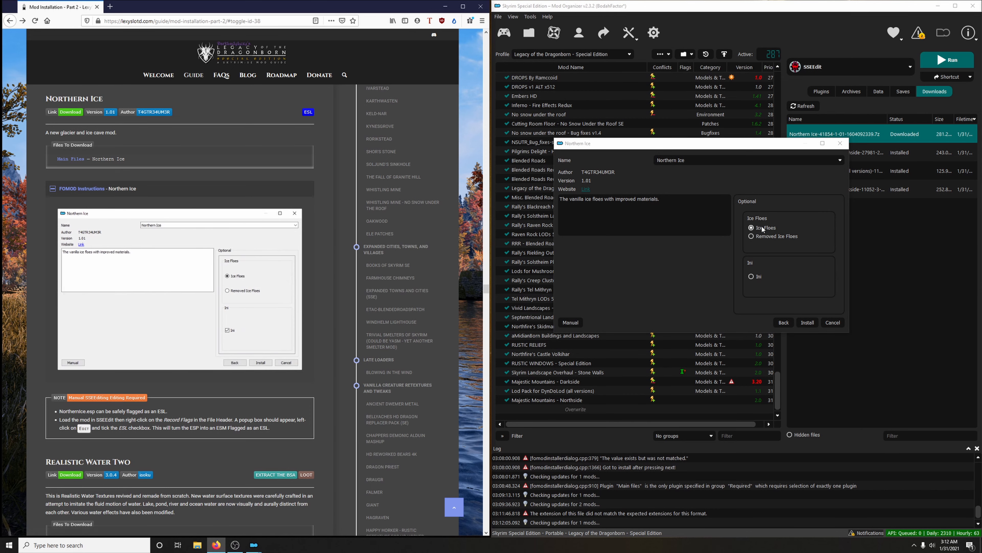
left_click(759, 277)
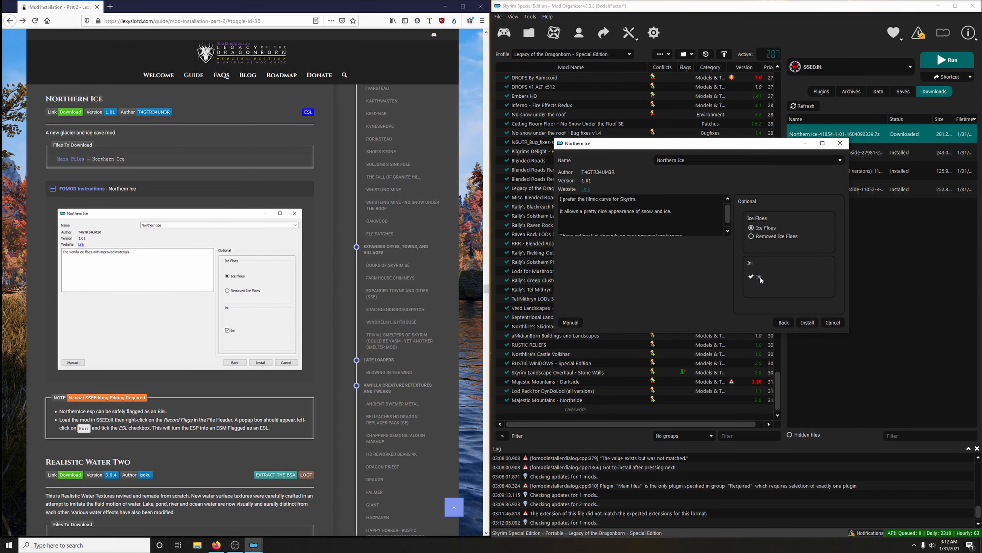
left_click(811, 322)
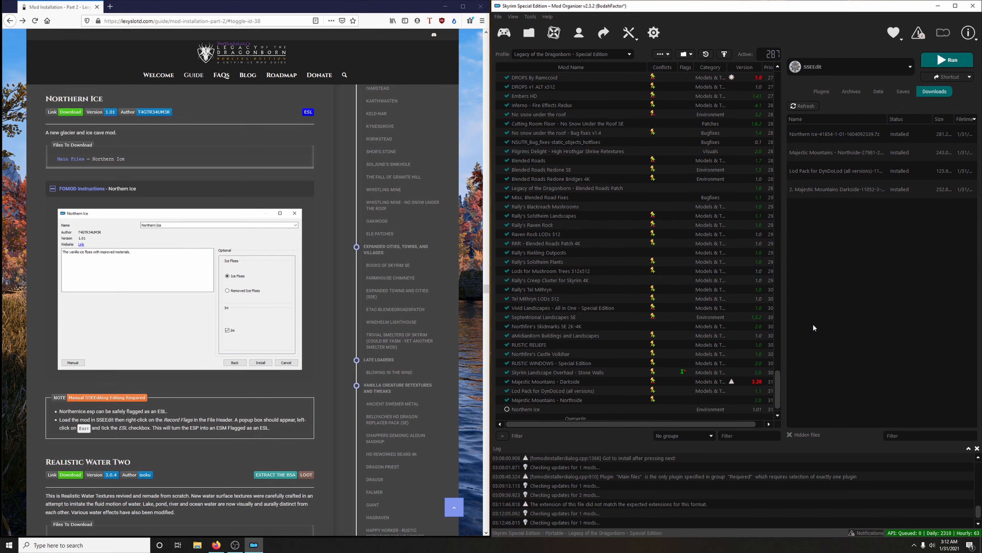
Enable Northern Ice at the end of the Landscape and Environment mods in the mod list.
scroll(482, 375, "down", 3)
scroll(481, 374, "down", 5)
scroll(566, 358, "up", 5)
scroll(290, 309, "up", 8)
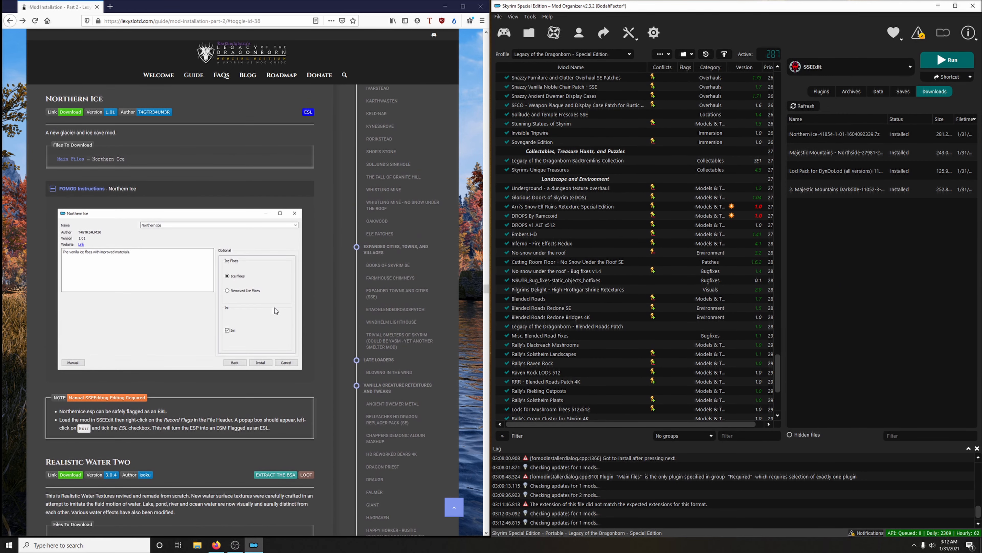
scroll(530, 360, "down", 6)
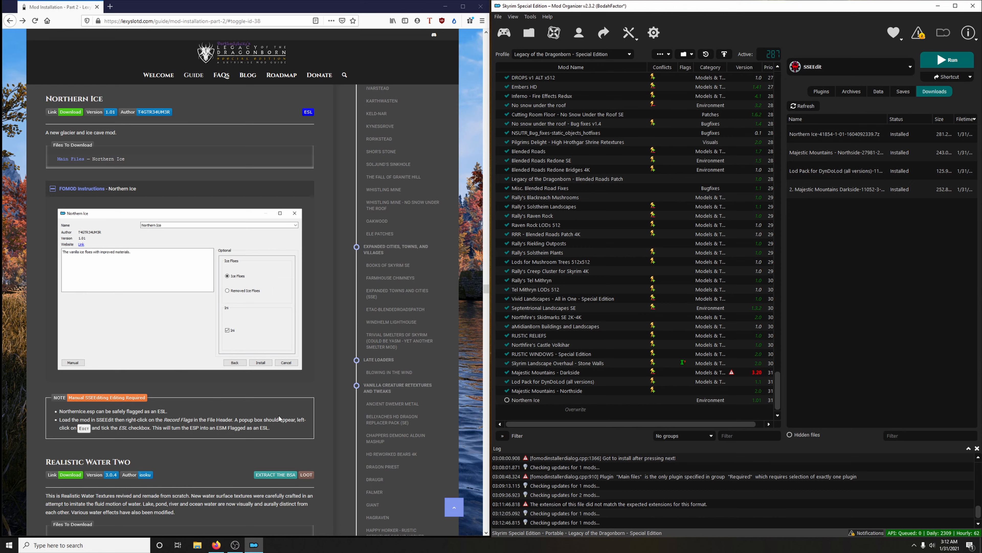
left_click(507, 400)
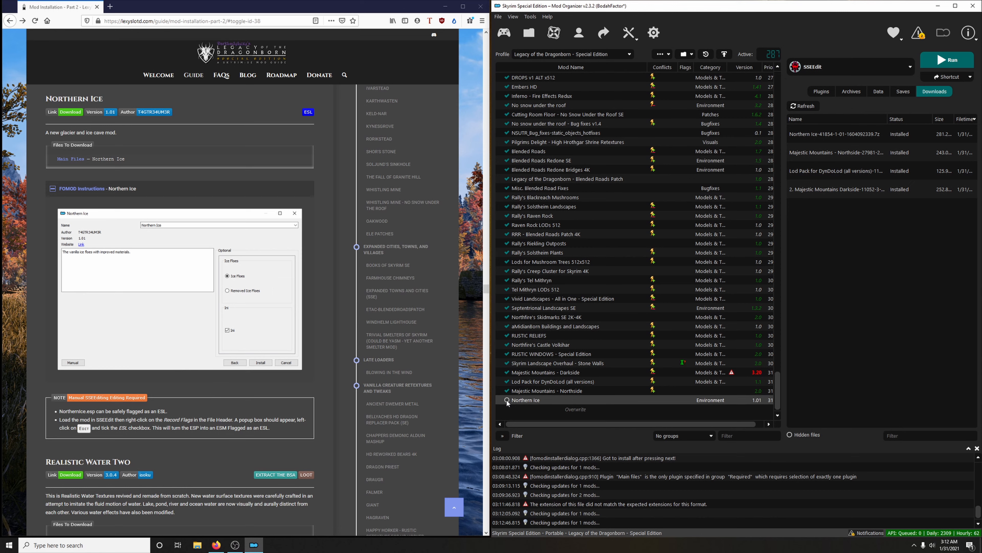
Launch SSEEdit, deselect all modules, filter them by "north" and load only NorthernIce.esp.
left_click(858, 70)
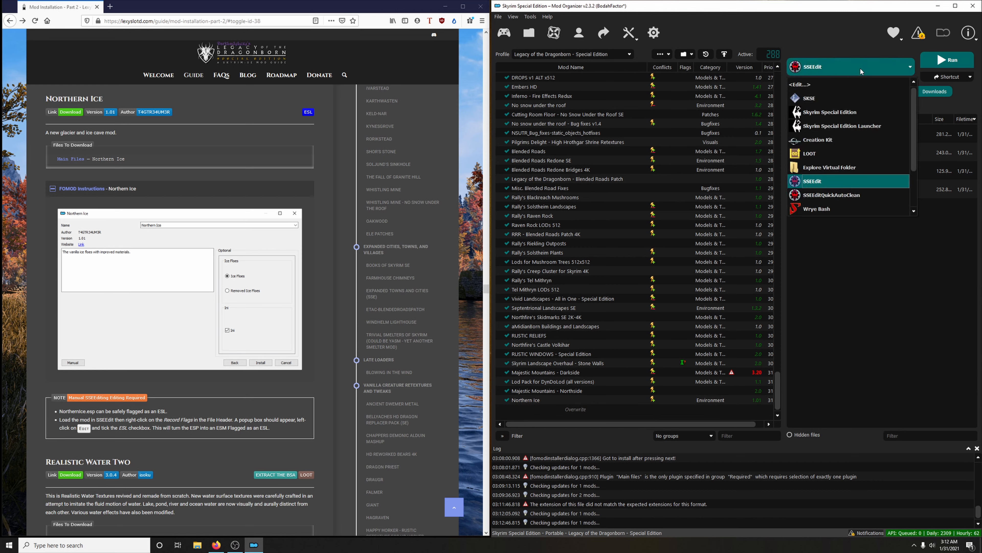
left_click(862, 71)
left_click(936, 60)
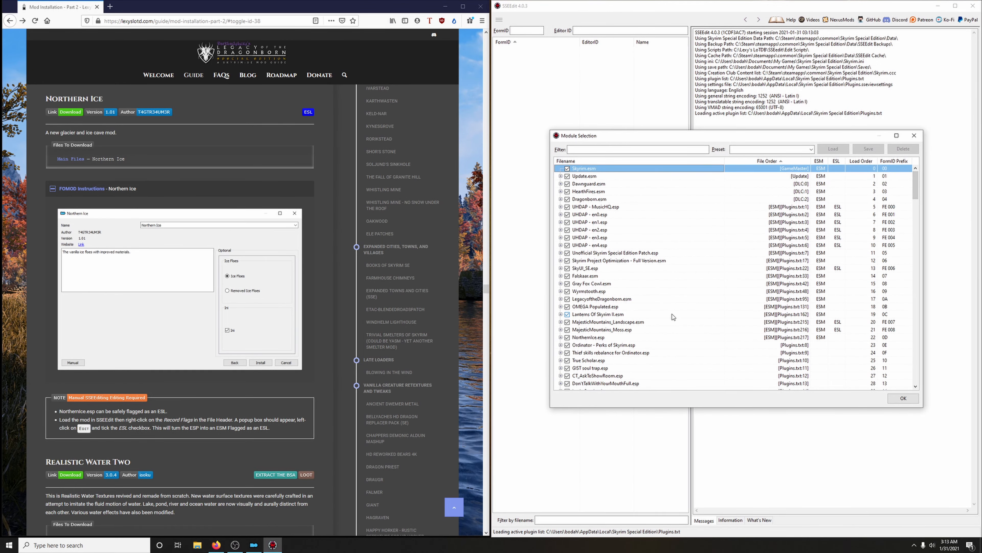
right_click(674, 315)
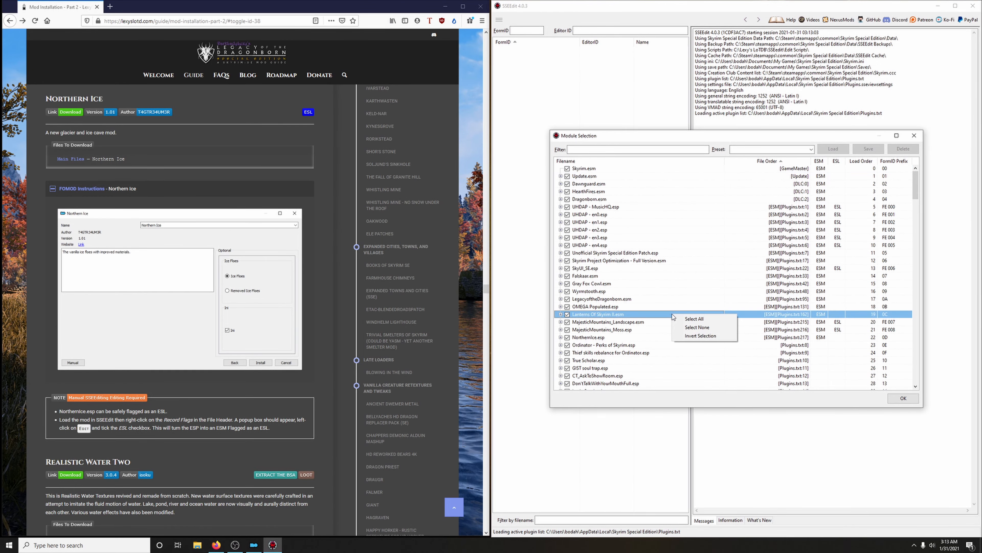
left_click(696, 327)
left_click_drag(917, 183, 907, 377)
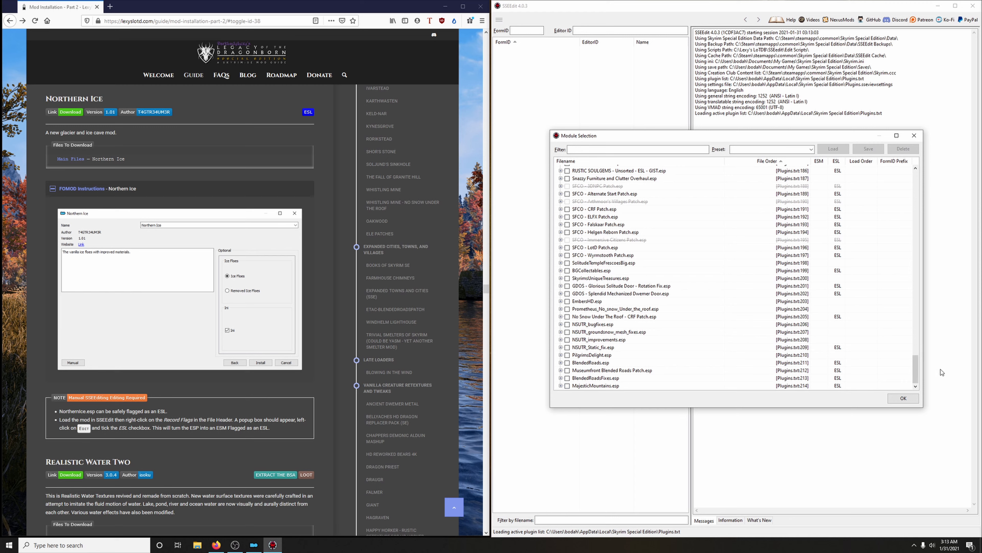
left_click(603, 149)
type("north")
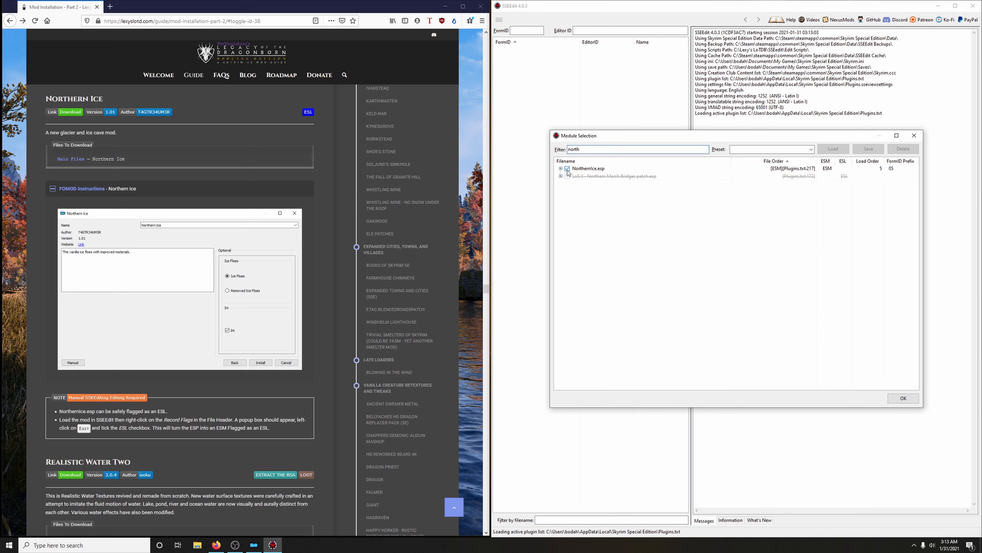
left_click(903, 398)
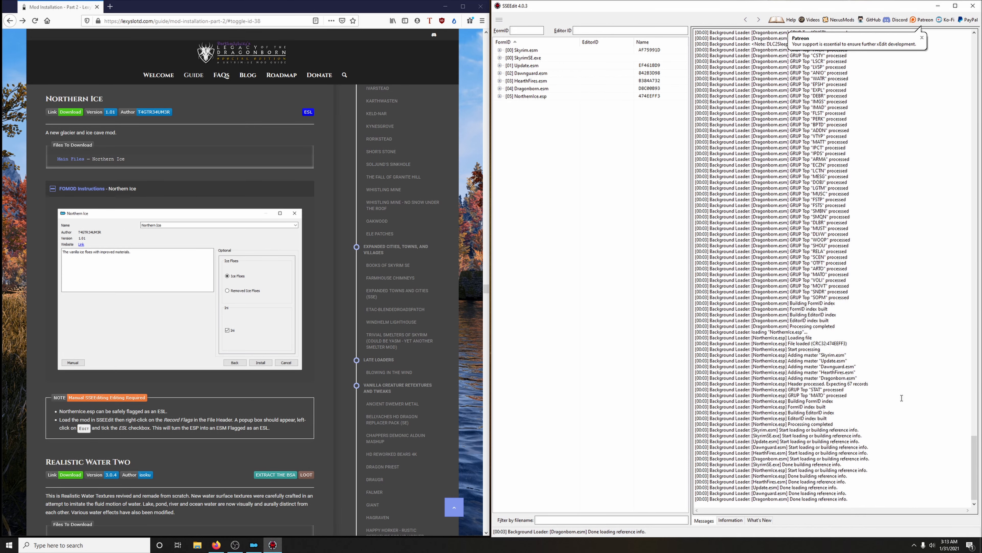
Add the ESL record flag in the file header of NorthernIce.esp, and save the plugin while closing SSEEdit.
left_click(500, 96)
left_click(523, 105)
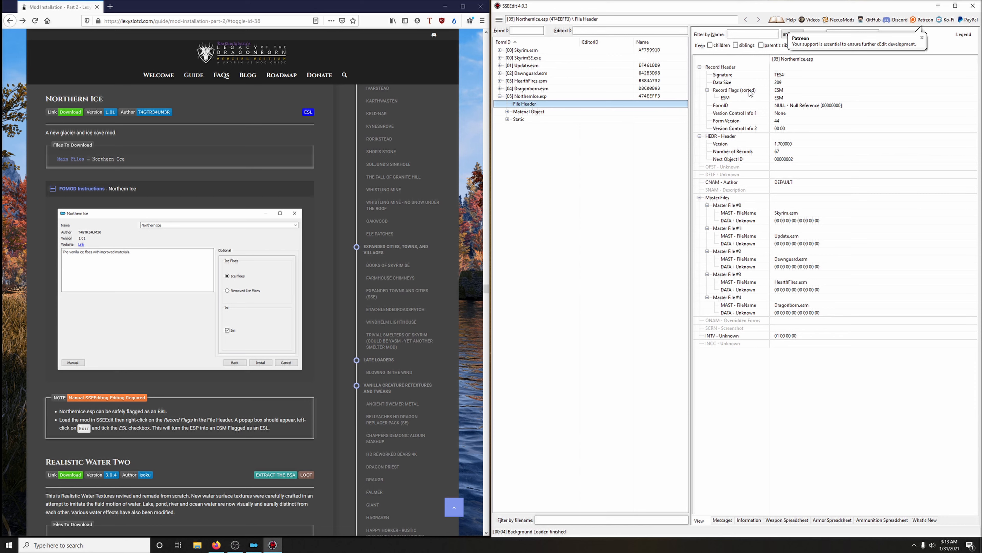
right_click(789, 91)
left_click(805, 95)
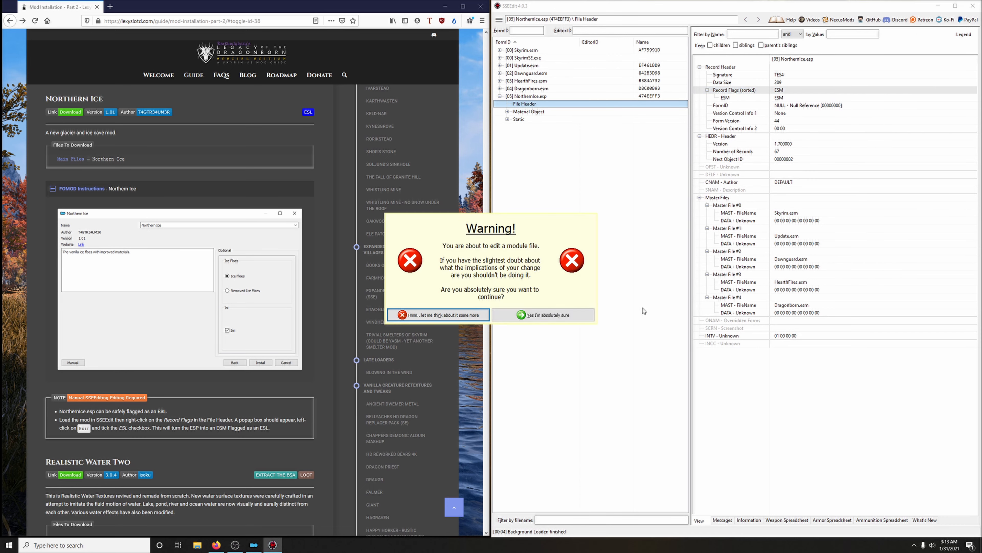
left_click(559, 314)
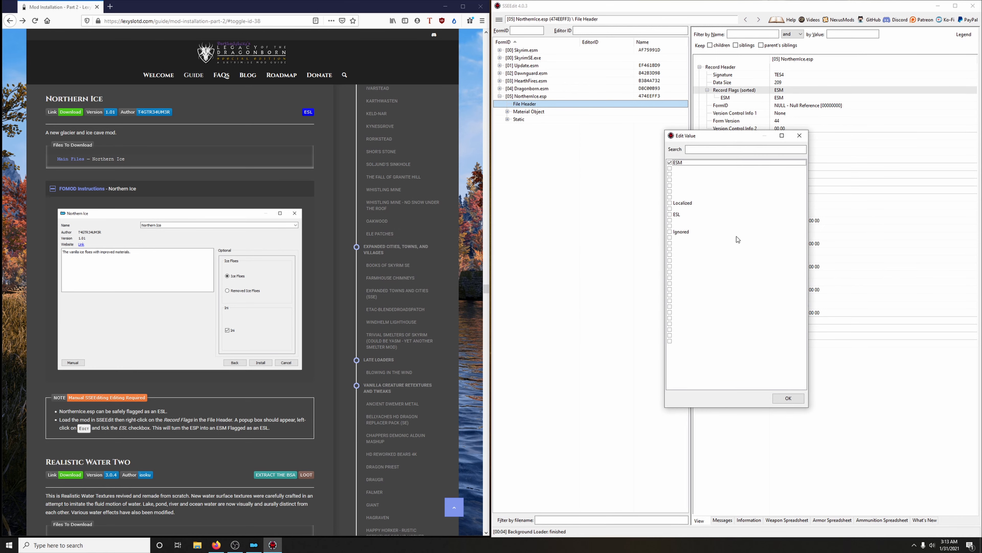
left_click(670, 214)
left_click(687, 219)
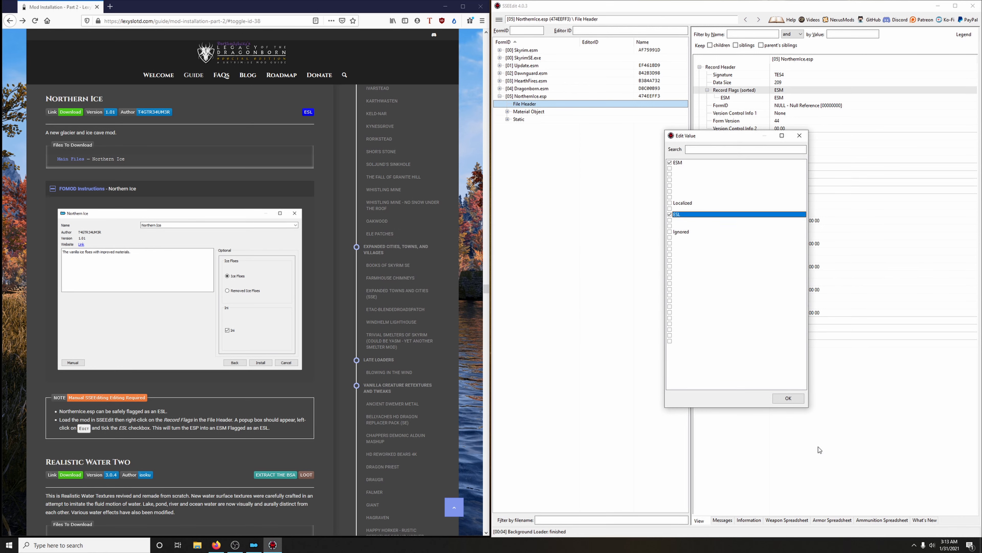
left_click(787, 399)
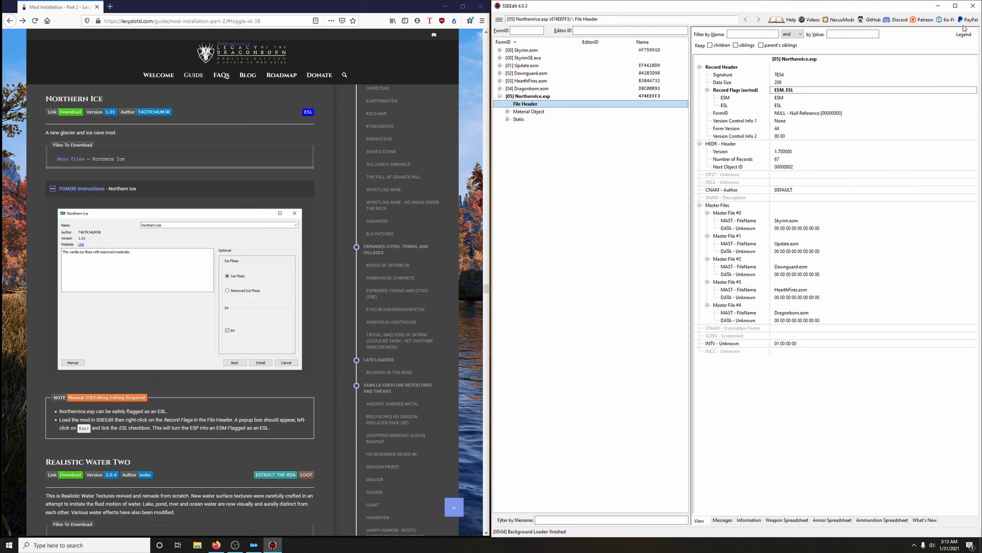
left_click(972, 6)
left_click(788, 398)
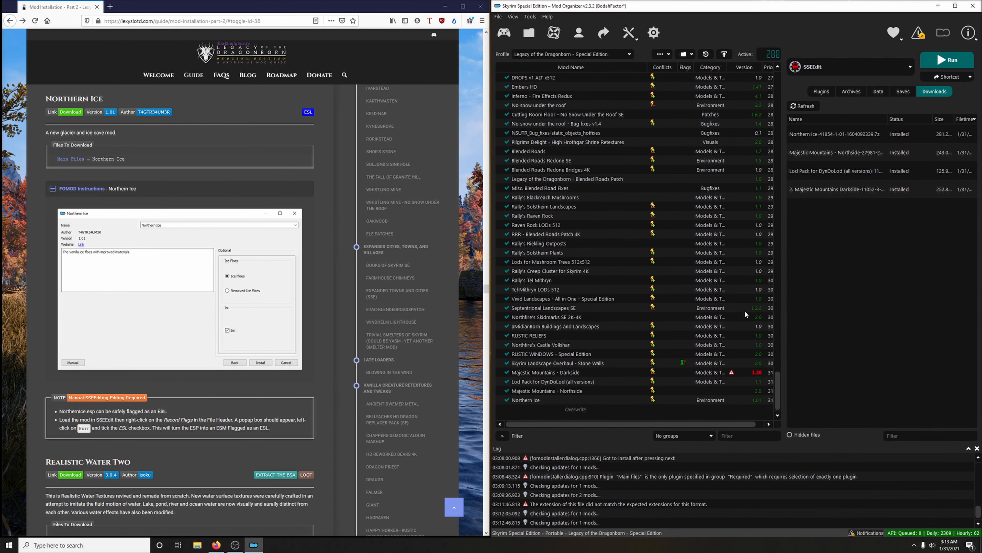
Collapse the Northern Ice instructions, download the main file Realistic Water Two SE v3.0.4 through the mod manager, and close its Nexus page.
left_click(223, 190)
scroll(224, 198, "down", 3)
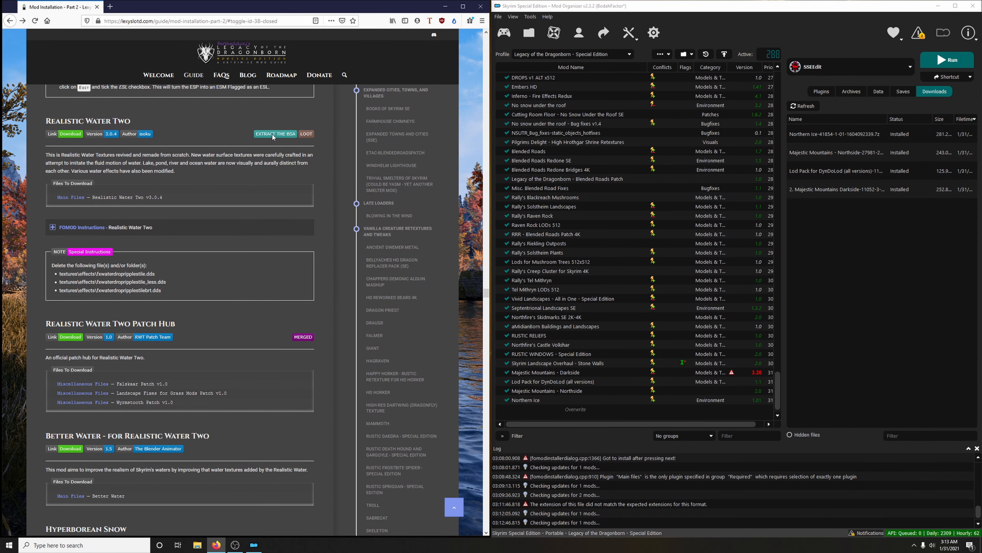
left_click(70, 134)
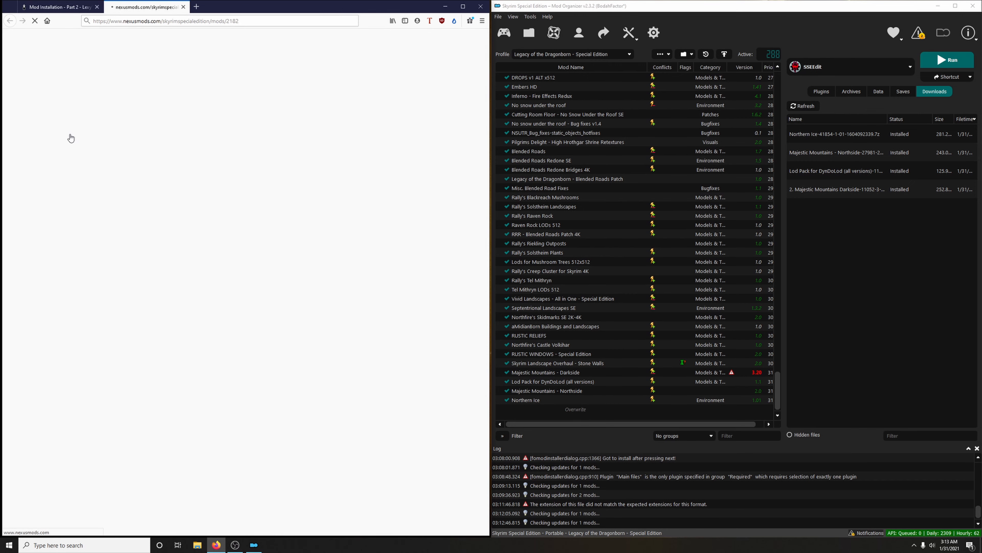
scroll(342, 277, "down", 2)
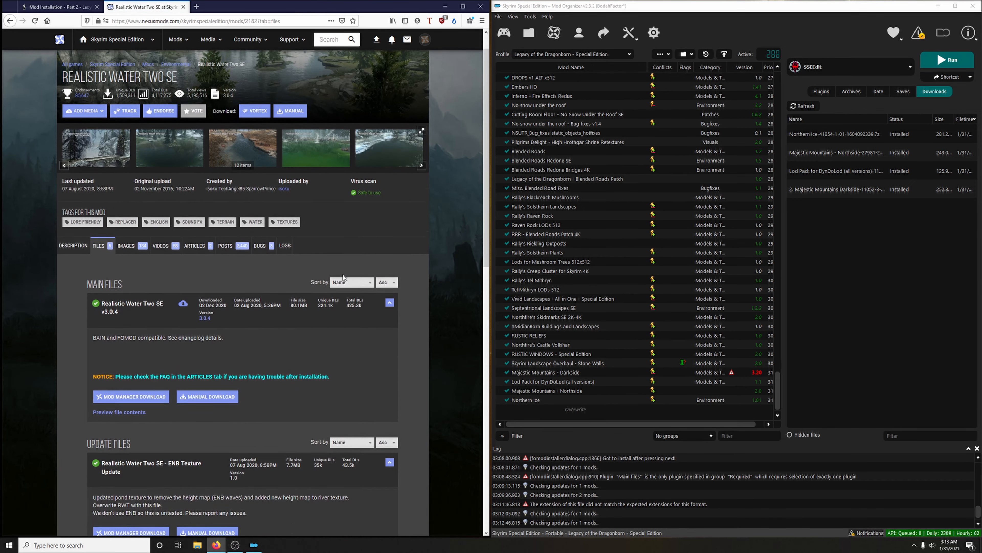
left_click(147, 350)
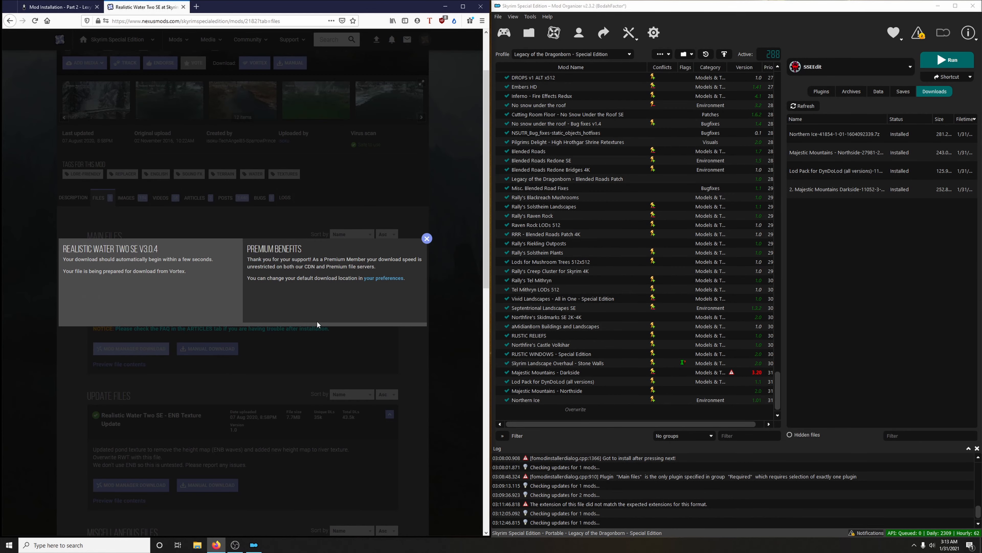
left_click(183, 7)
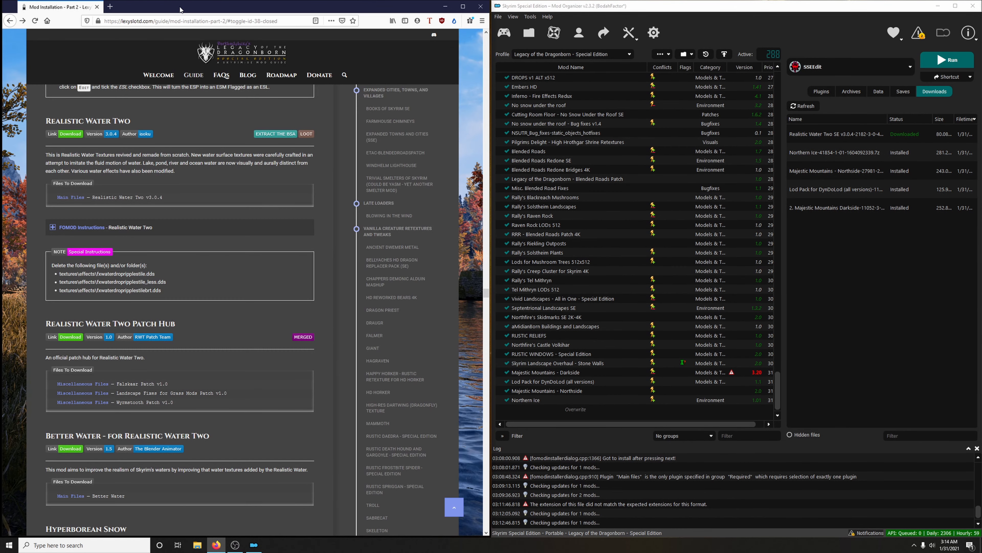
Install Realistic Water Two SE with Smaller Water Drops and Extended Ambience per the guide's FOMOD instructions, unpack its BSA, and collapse those instructions.
double_click(857, 139)
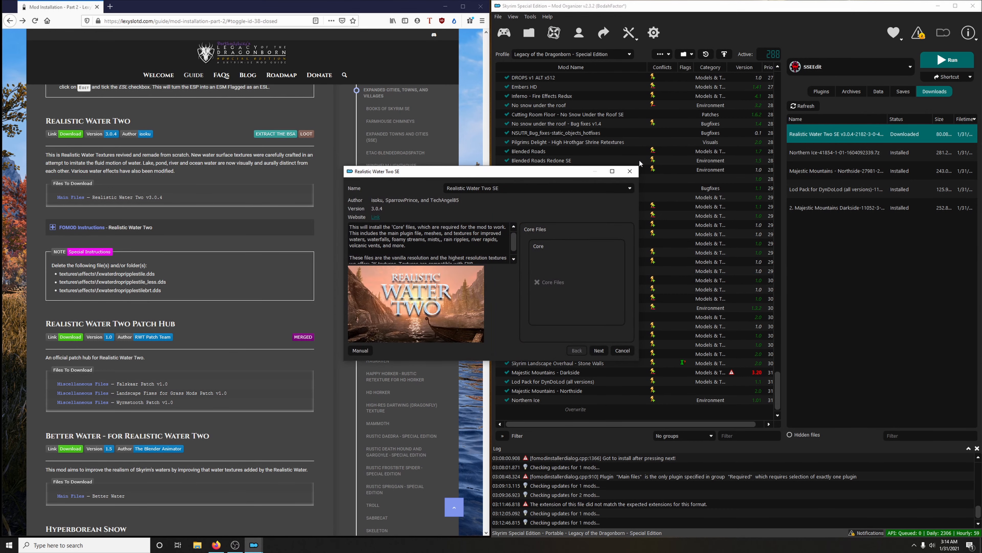
left_click_drag(558, 175, 735, 143)
left_click(139, 227)
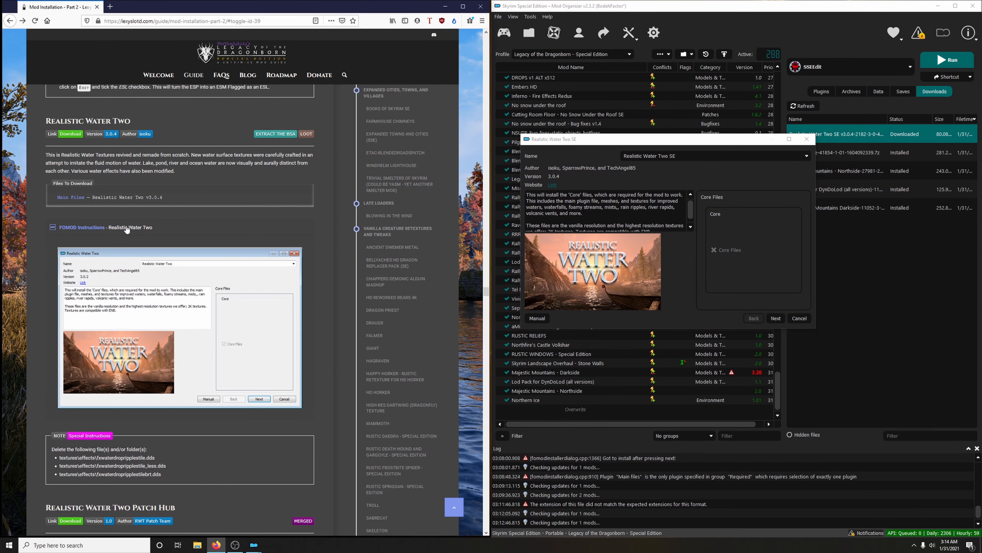
scroll(227, 324, "down", 2)
left_click(776, 318)
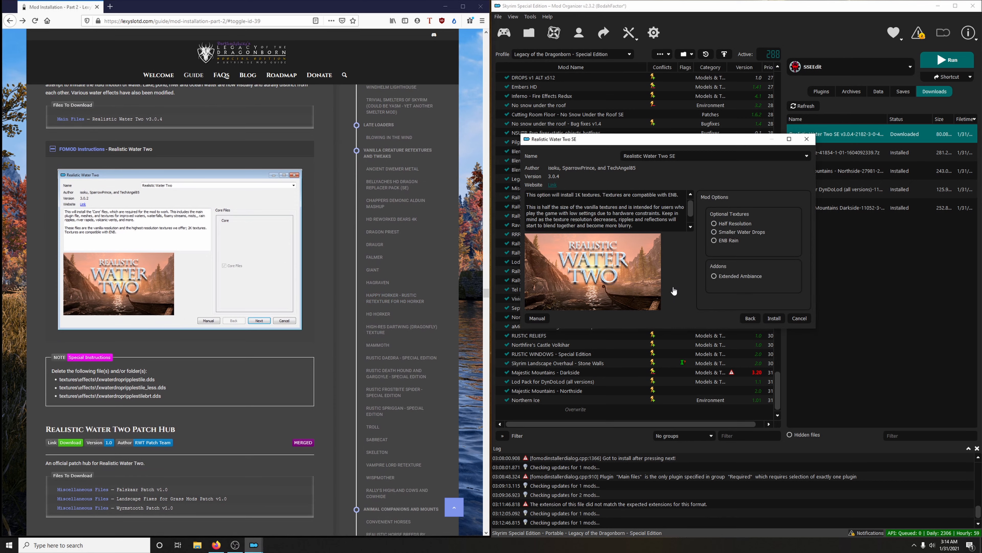
left_click(289, 263)
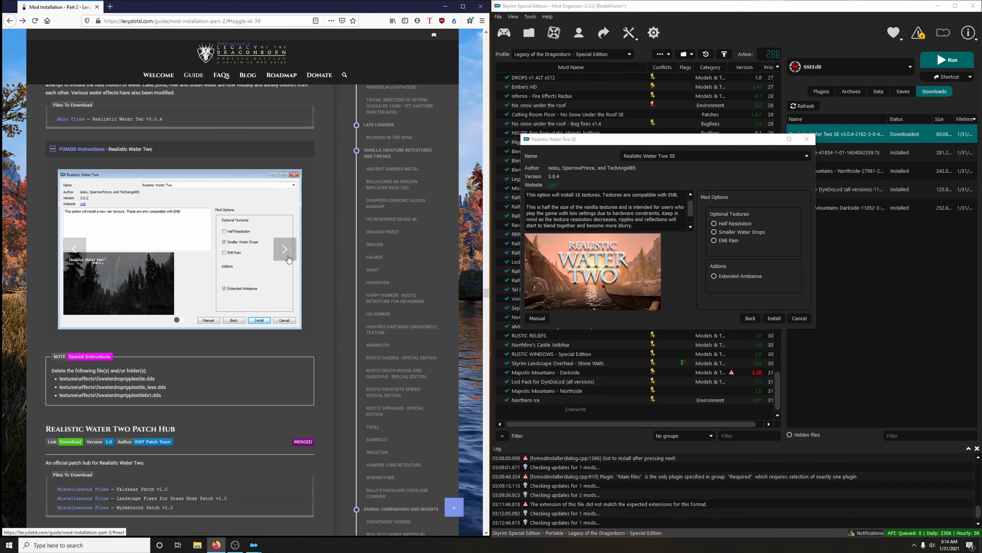
left_click(733, 232)
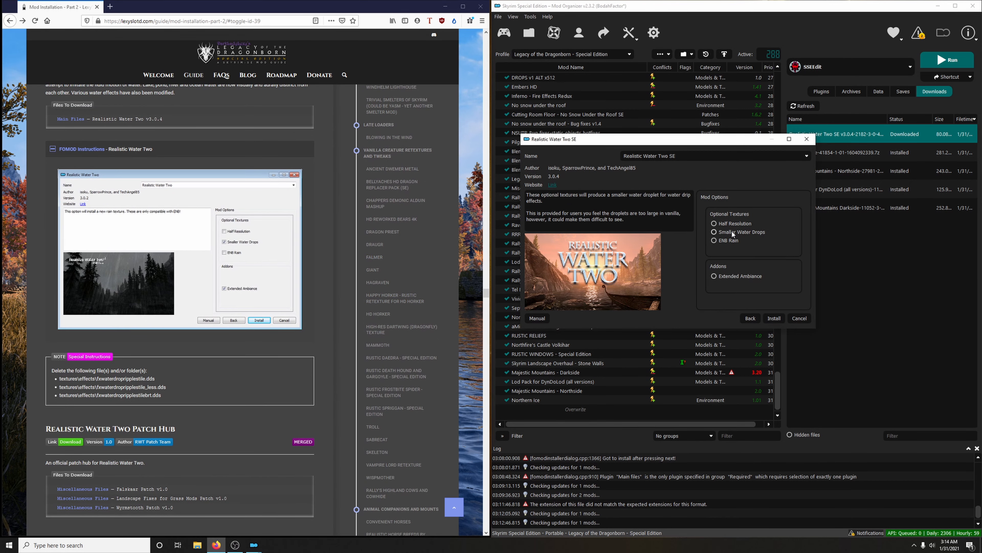
mouse_move(723, 277)
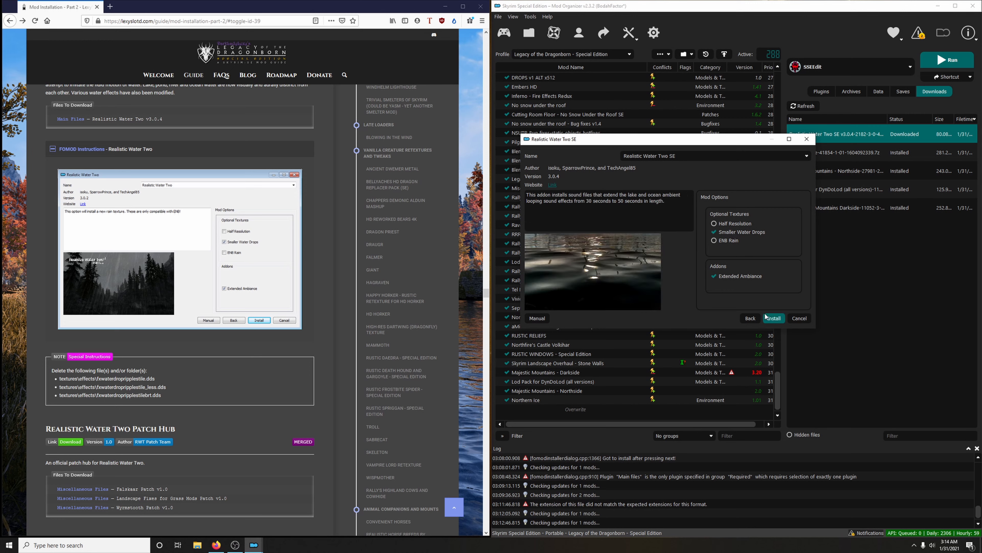
left_click(774, 318)
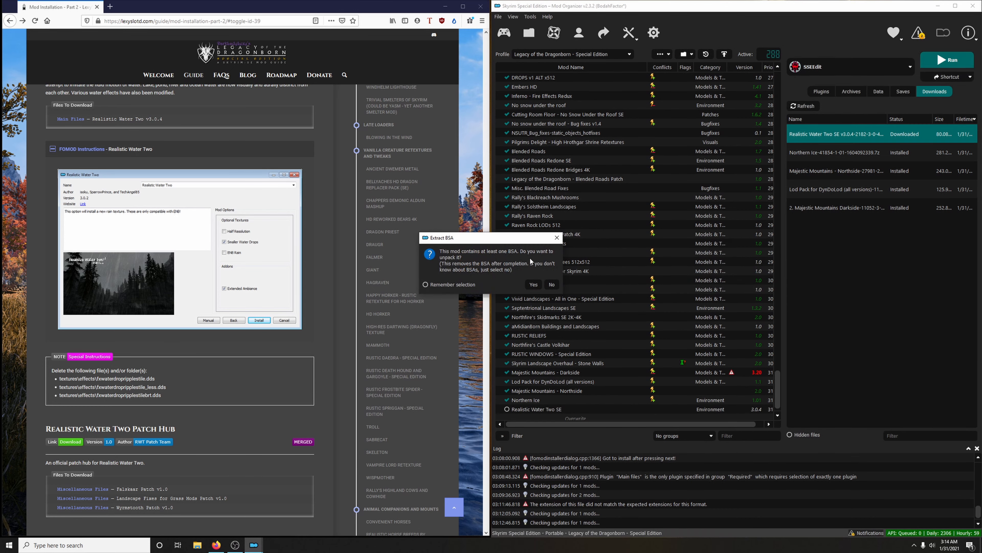
left_click(527, 285)
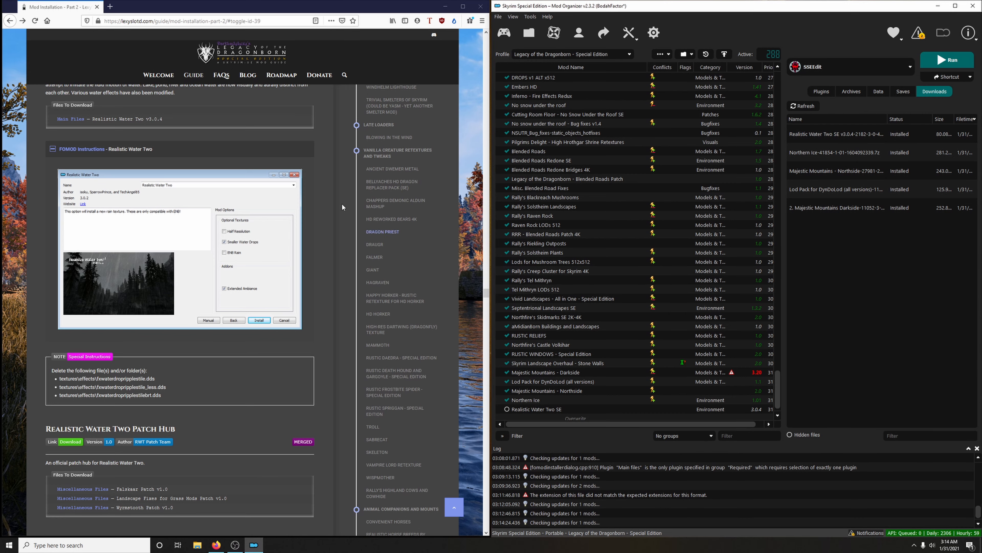
left_click(149, 150)
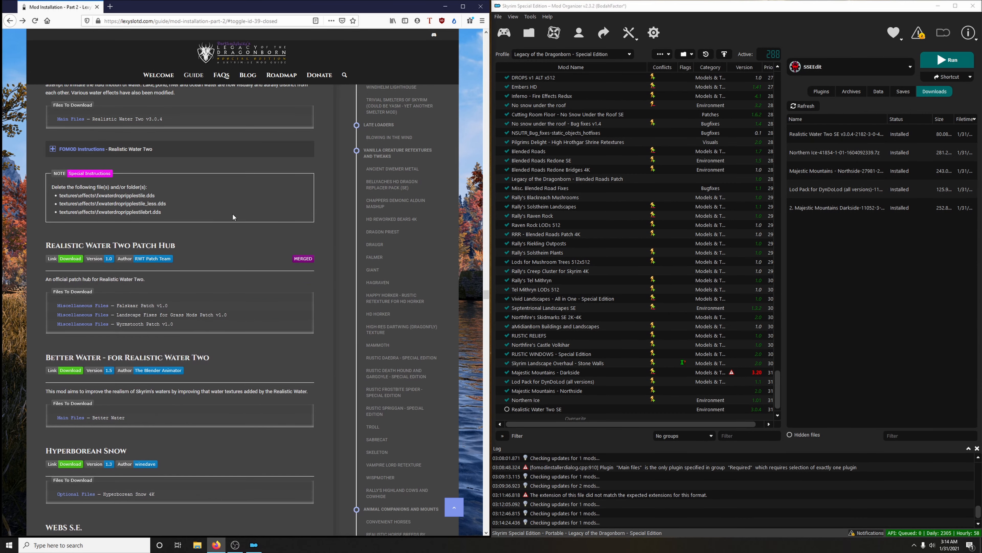
Open the textures\effects folder of the installed Realistic Water Two SE mod in File Explorer and show its files as a list.
scroll(599, 356, "down", 1)
right_click(536, 401)
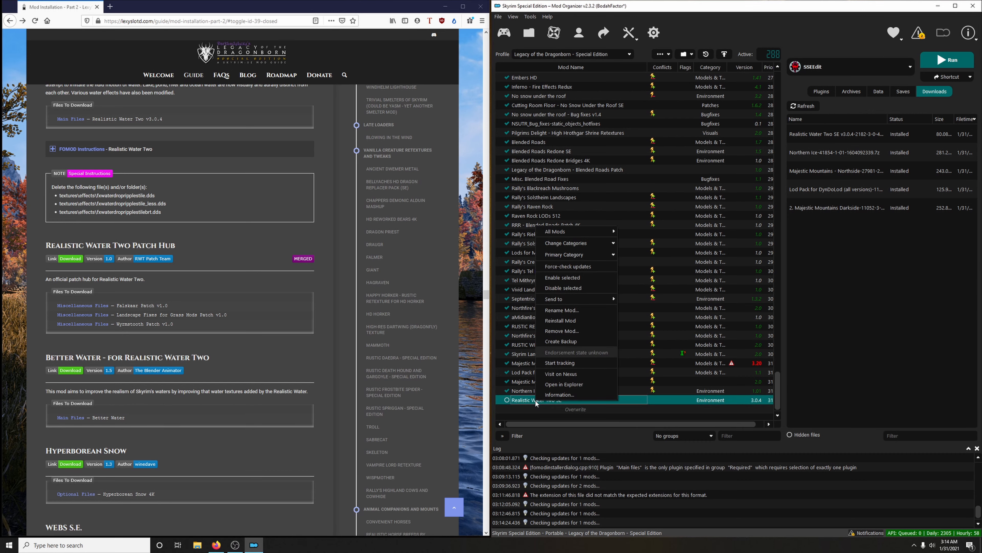
left_click(570, 384)
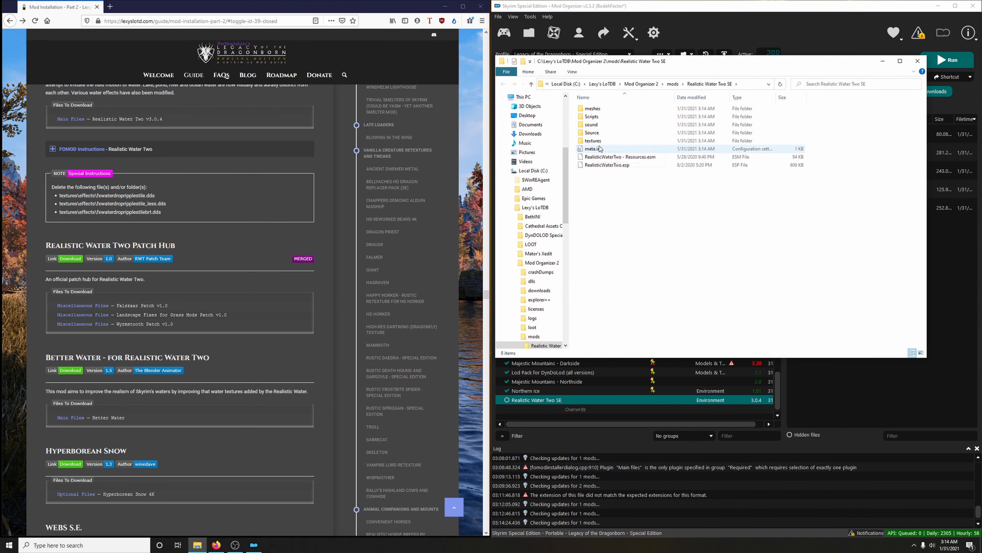
double_click(593, 141)
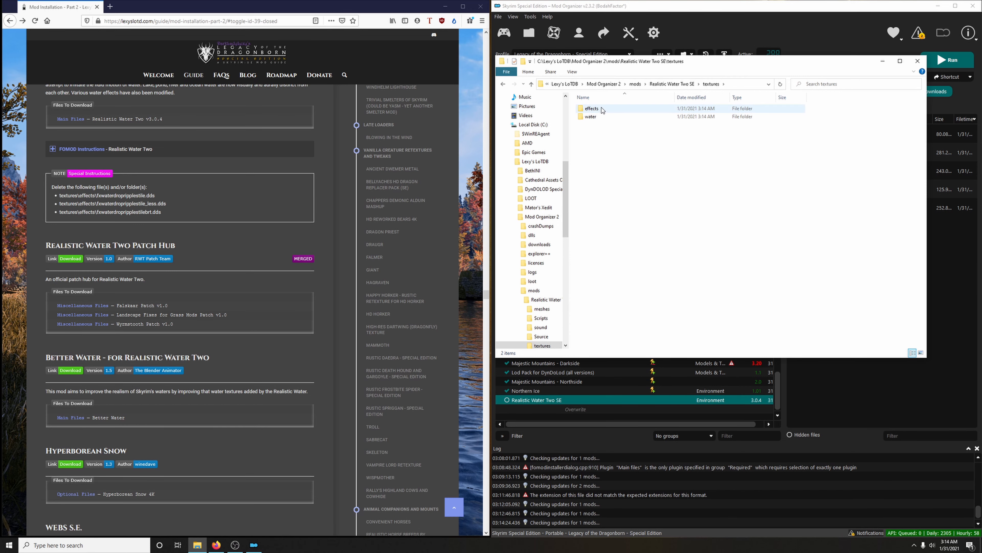
double_click(591, 109)
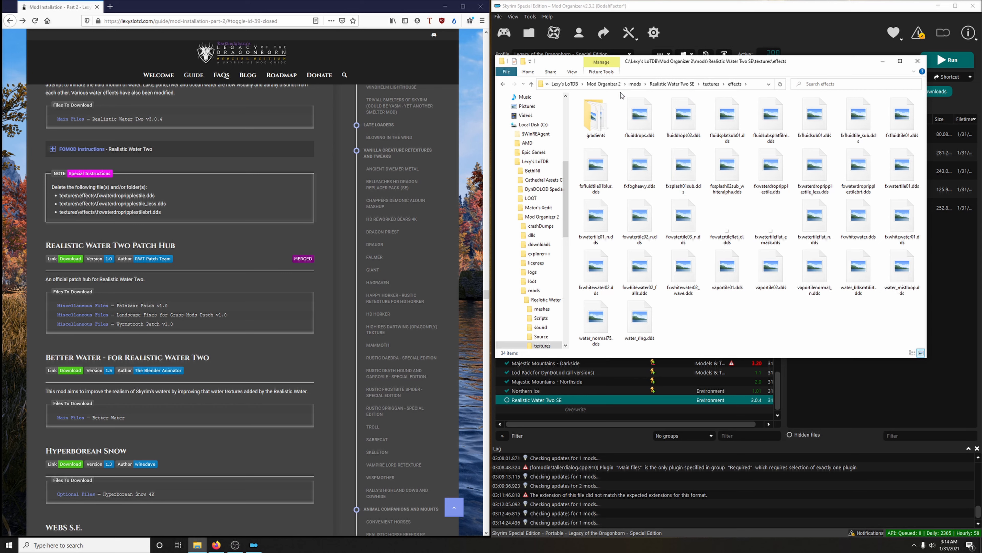
left_click(572, 71)
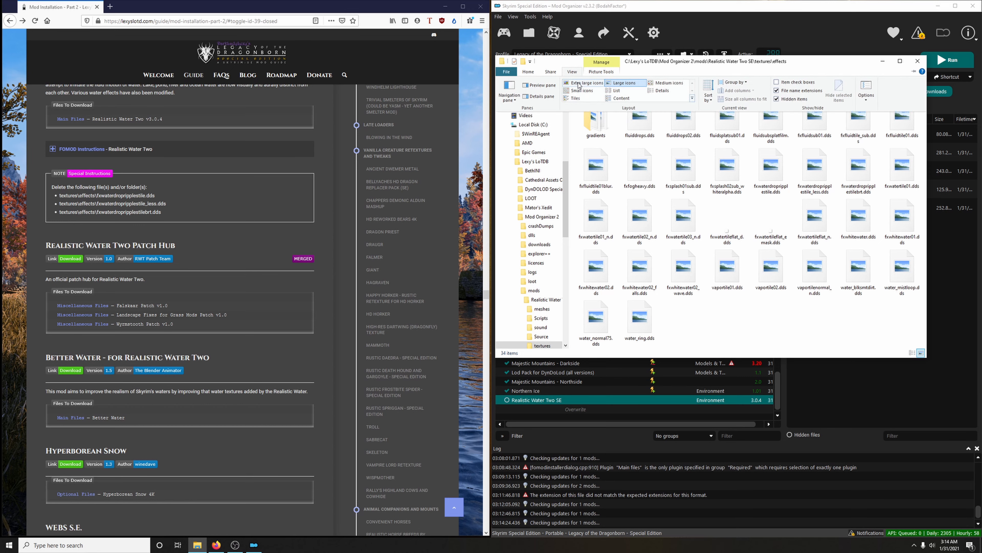
left_click(643, 93)
left_click(628, 92)
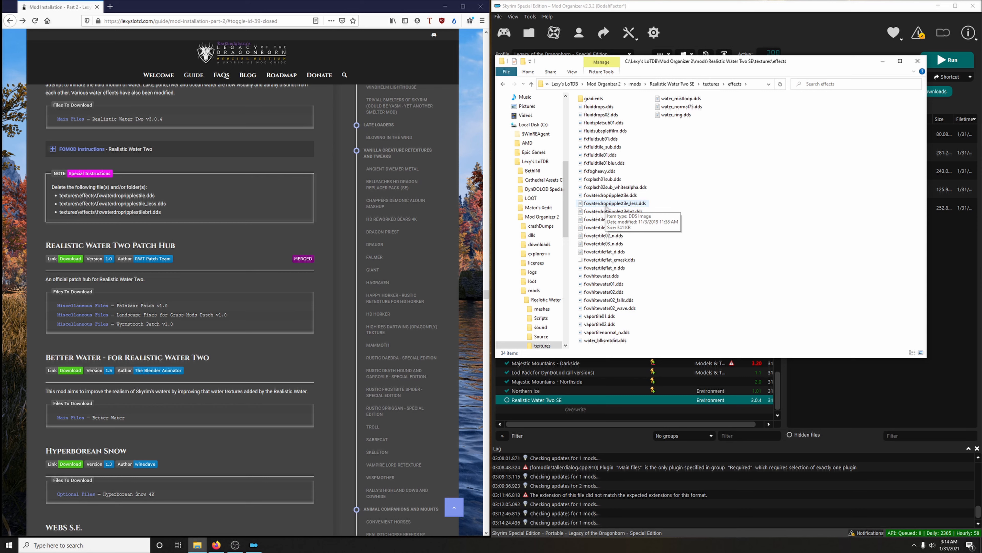
Delete fxwaterdropripplestile.dds, fxwaterdropripplestile_less.dds and fxwaterdropripplestilebrt.dds, close the folder, and enable Realistic Water Two SE in the mod list.
left_click(610, 197)
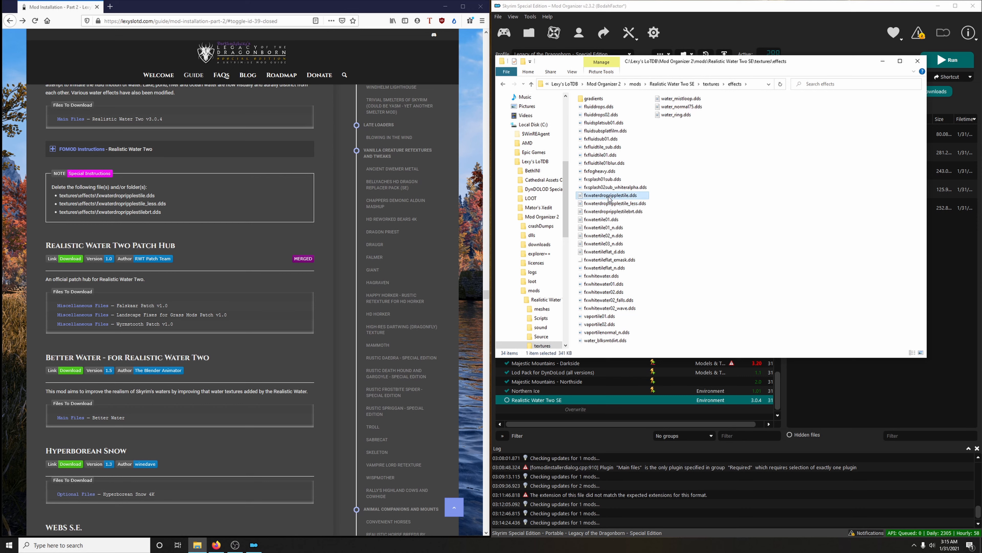
key("Delete")
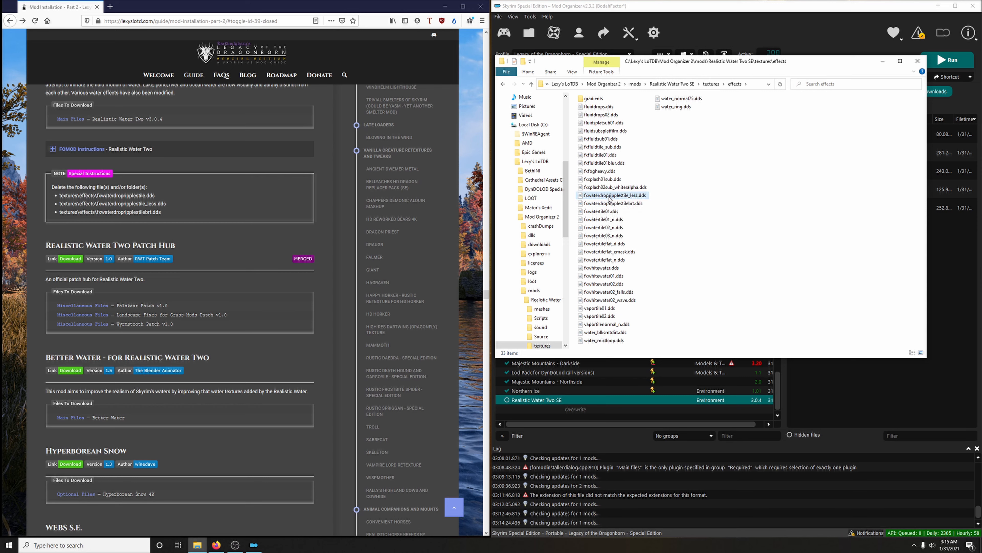
left_click(617, 199)
key("Delete")
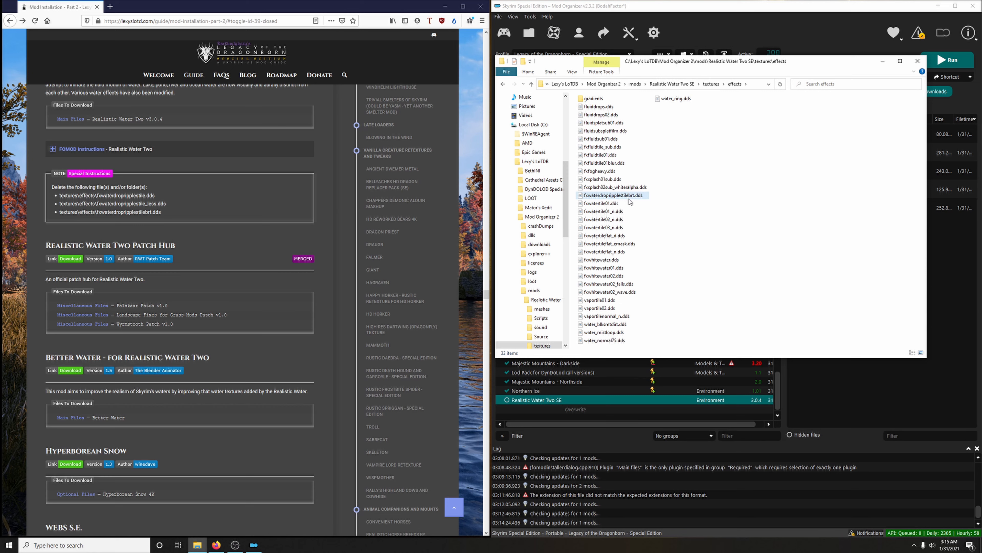
left_click(627, 196)
key("Delete")
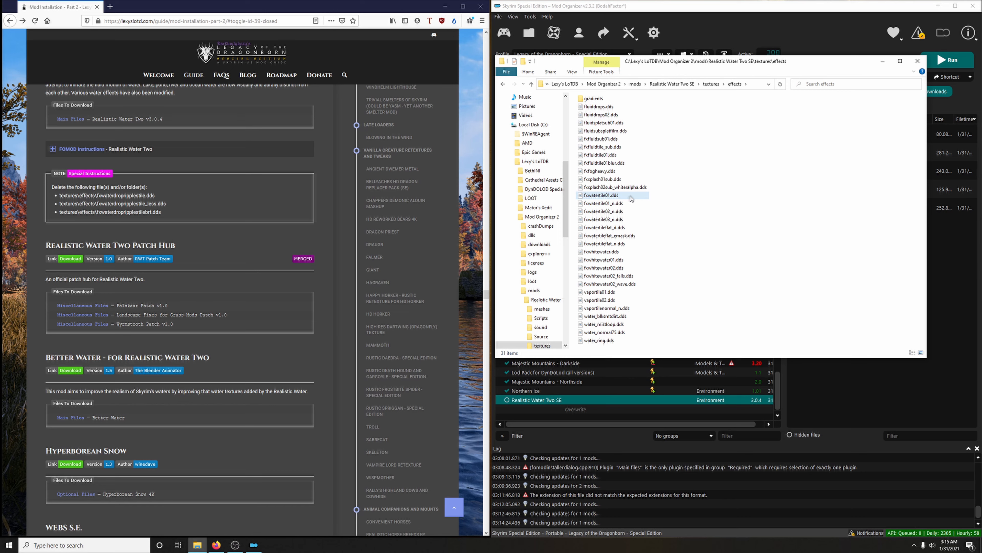
left_click(920, 63)
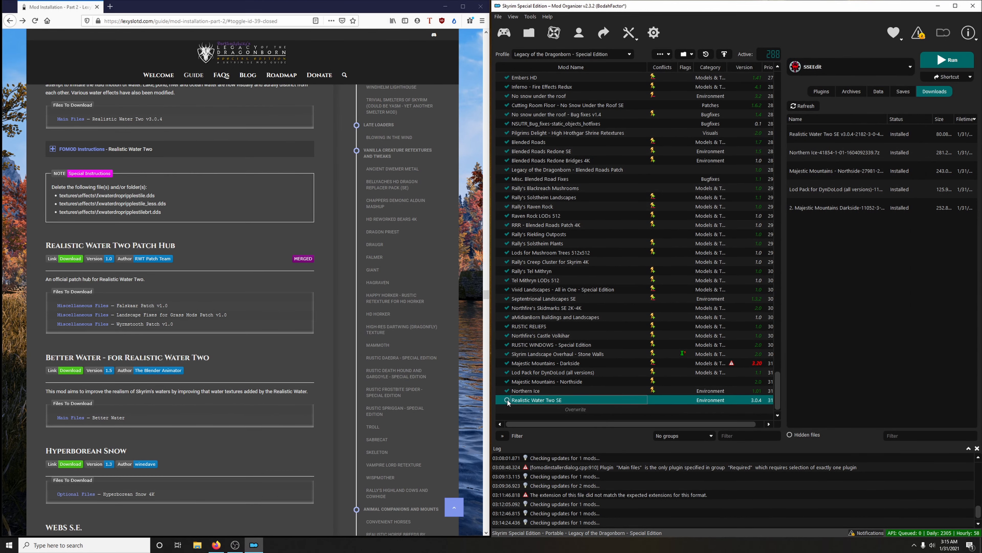
left_click(507, 400)
From the Realistic Water Two Patch Hub, download Falskaar Patch v1.0 and Landscape Fixes for Grass Mods Patch v1.0 through the mod manager.
left_click(70, 258)
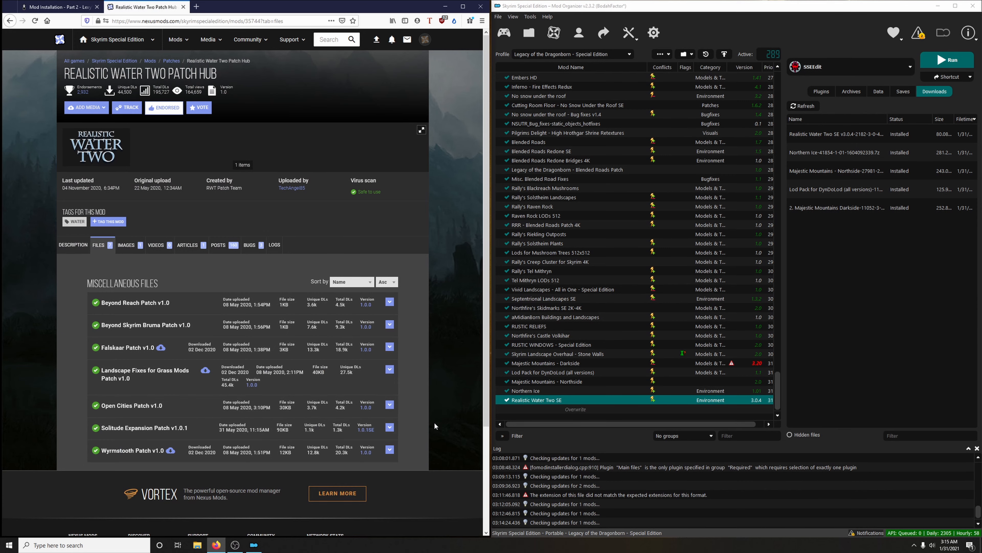
left_click(124, 349)
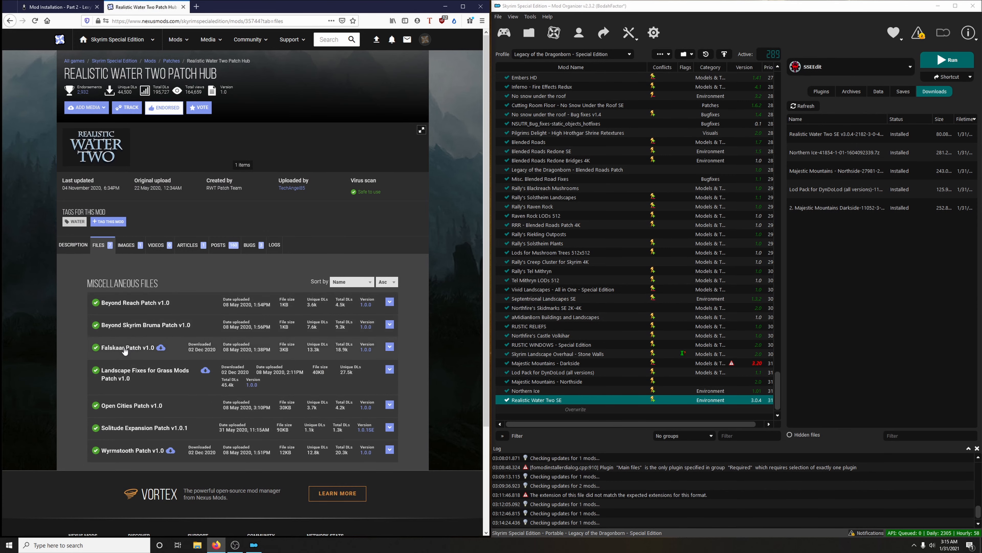
left_click(137, 388)
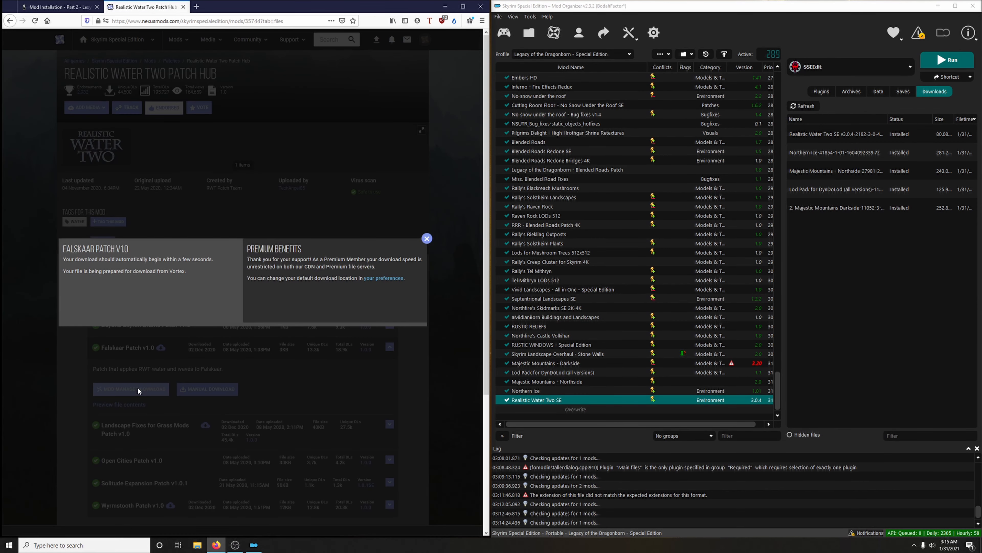
left_click(428, 239)
scroll(412, 318, "down", 2)
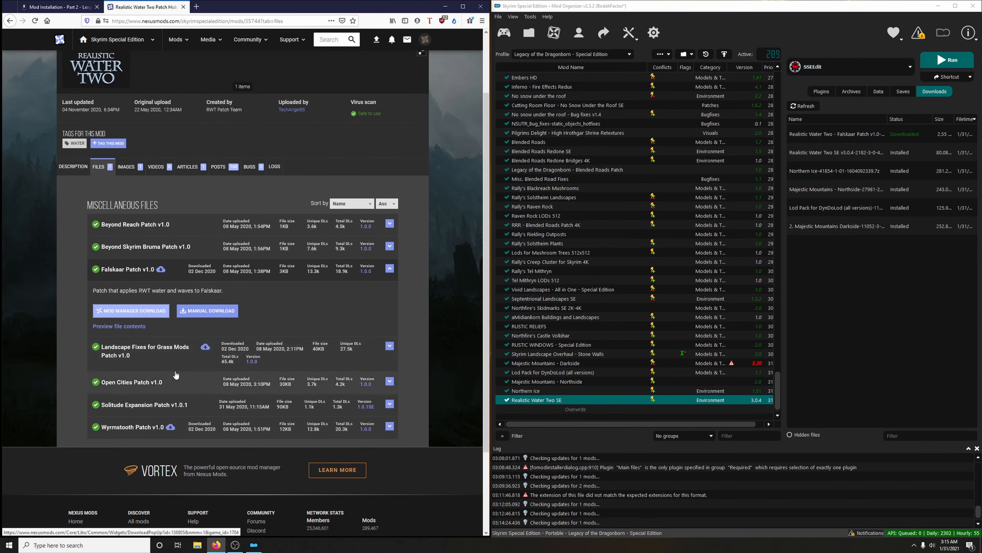
left_click(151, 360)
left_click(146, 404)
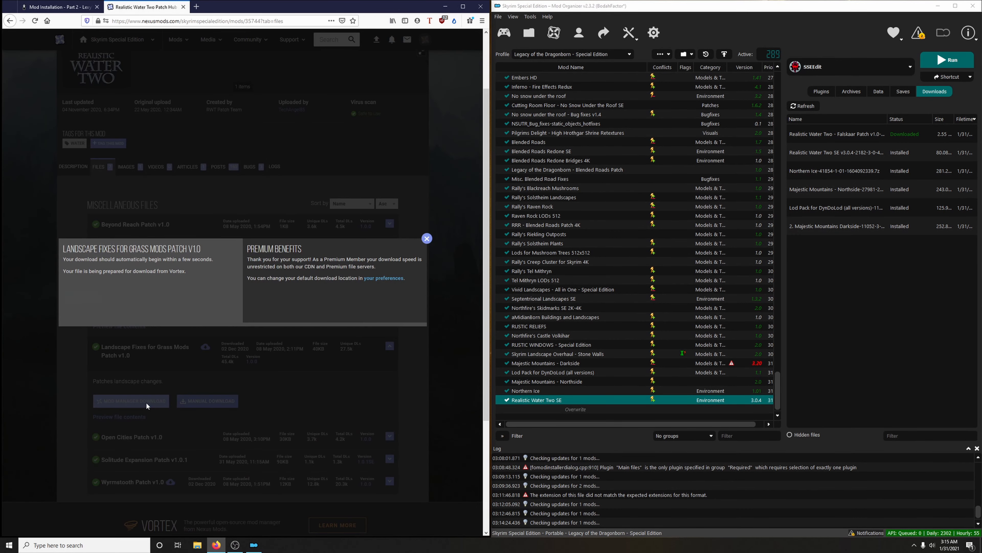
left_click(425, 237)
Download Wyrmstooth Patch v1.0 through the mod manager and close the patch hub's Nexus page.
scroll(161, 426, "down", 2)
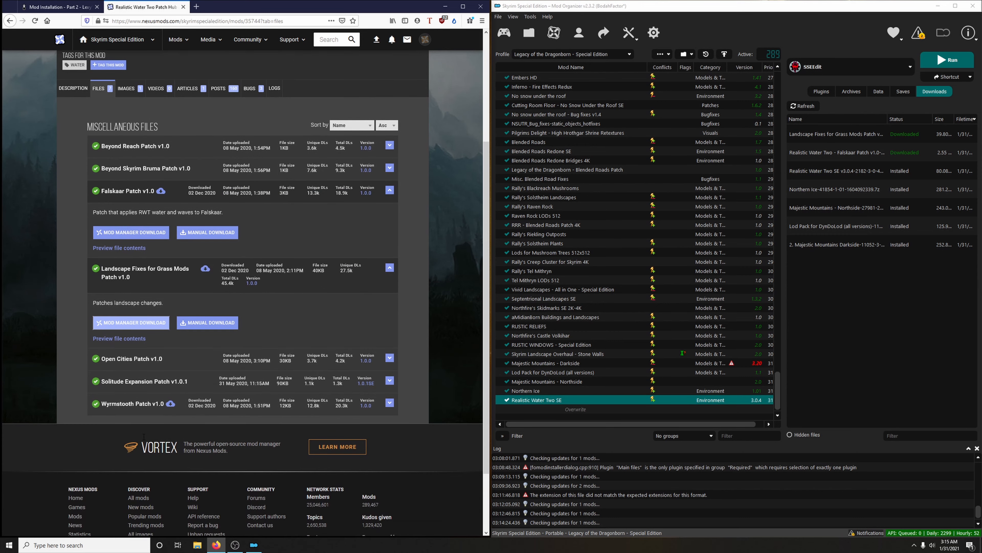
left_click(139, 403)
left_click(136, 446)
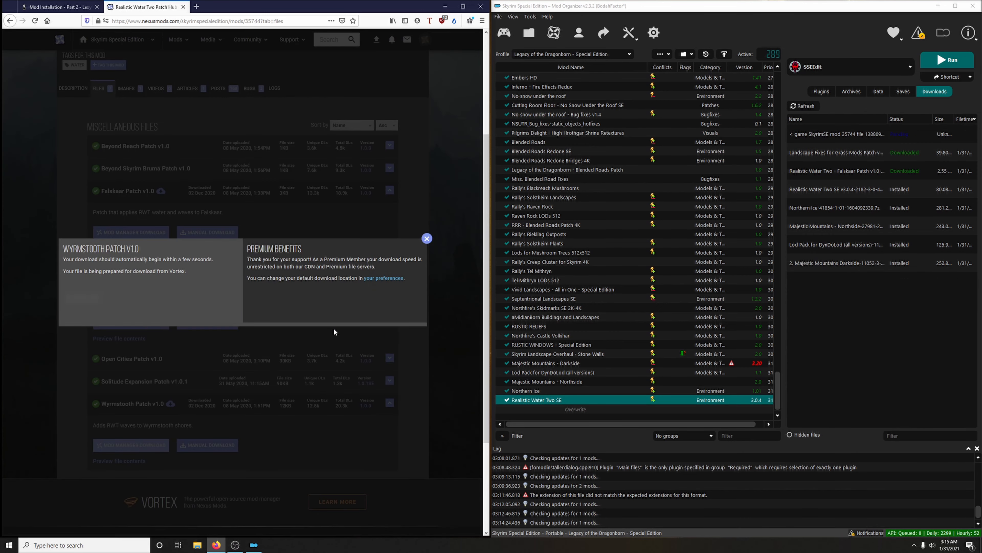
left_click(432, 238)
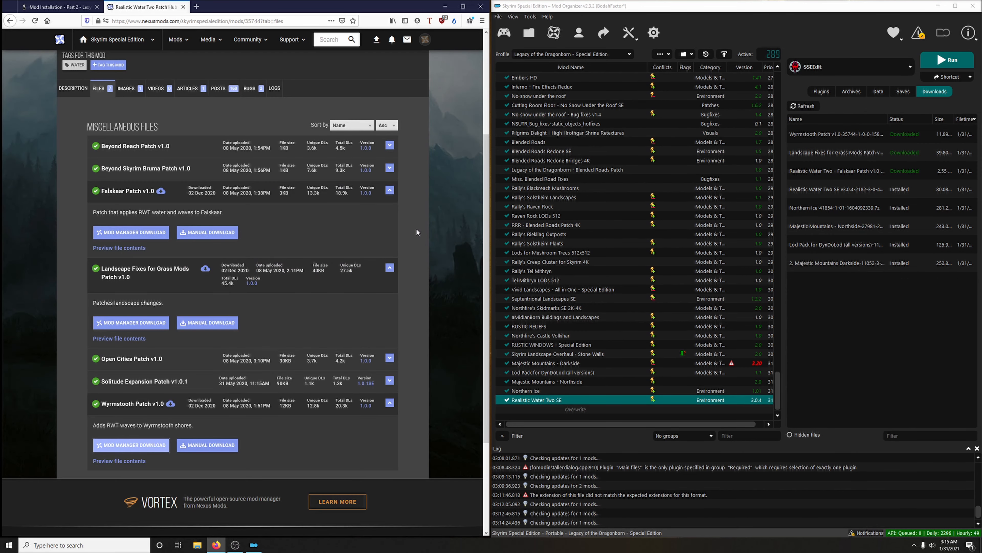
left_click(184, 7)
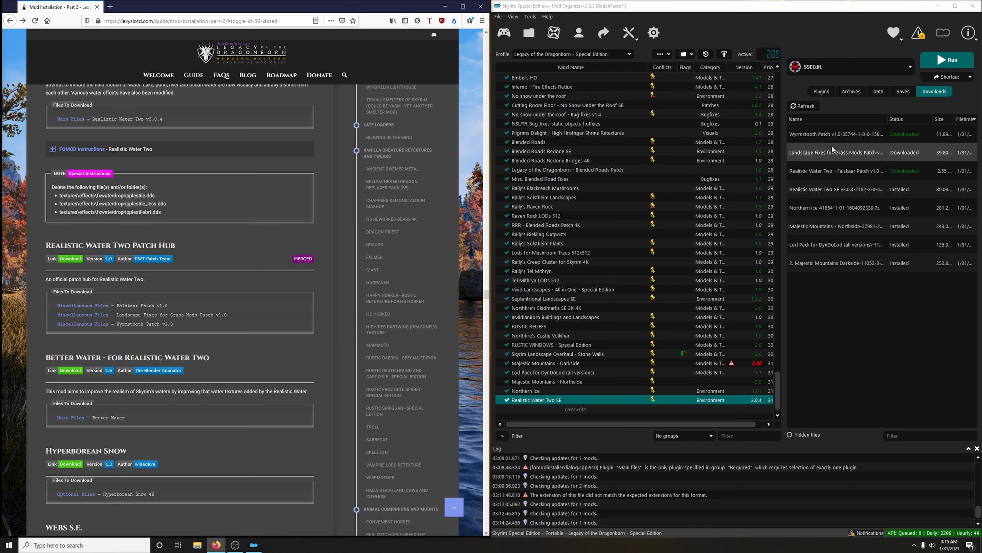
Install the downloaded Realistic Water Two Falskaar patch under the name Falskaar Patch v1.0.
left_click(841, 173)
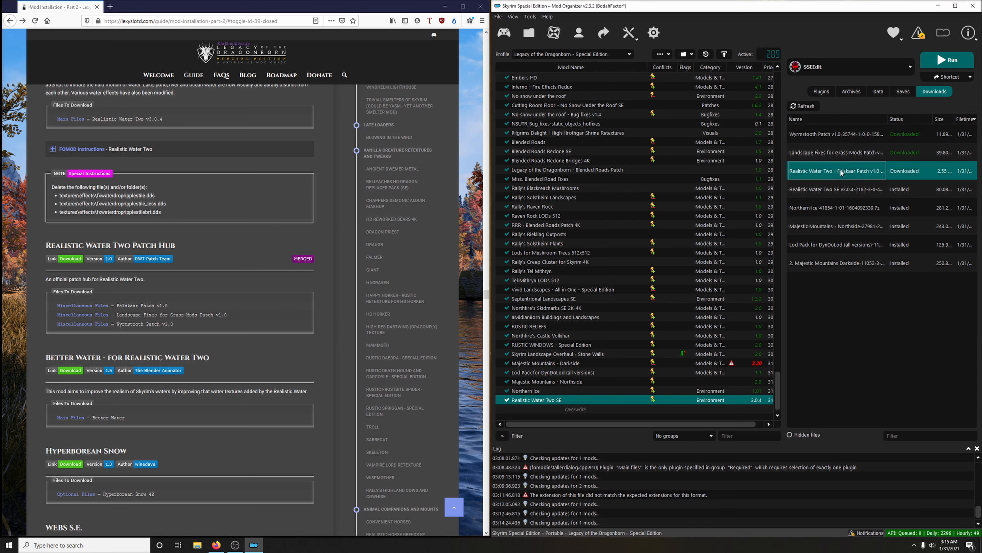
double_click(841, 169)
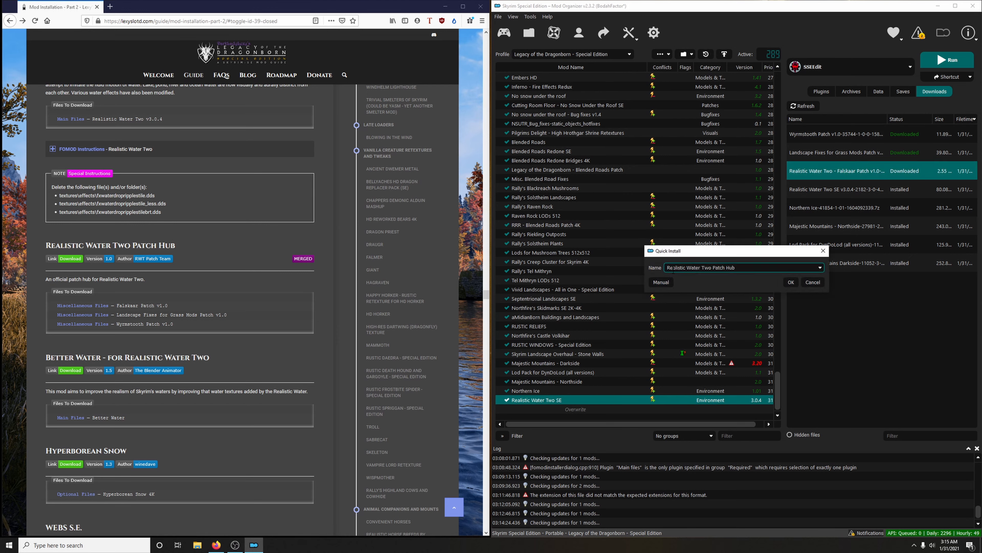
left_click(820, 267)
left_click(736, 277)
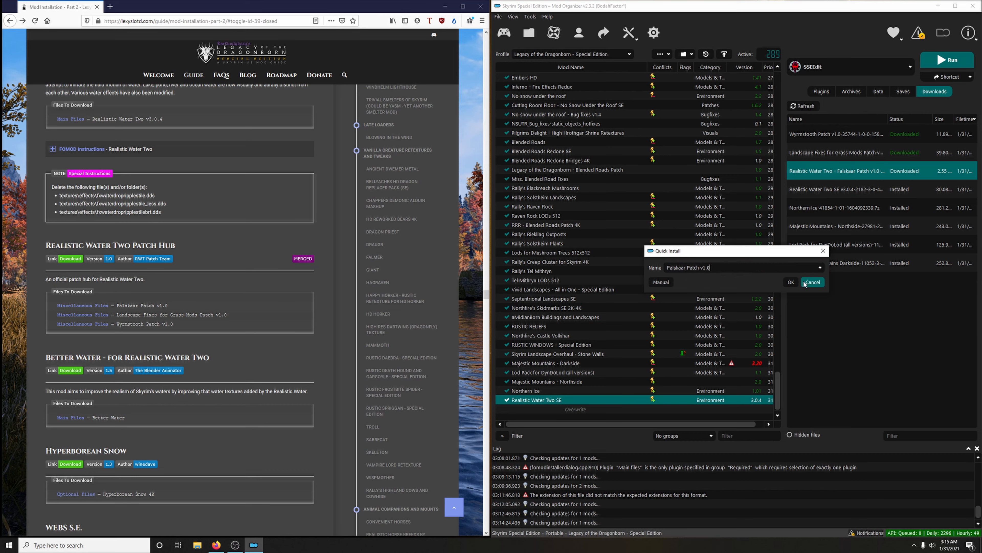
left_click(791, 282)
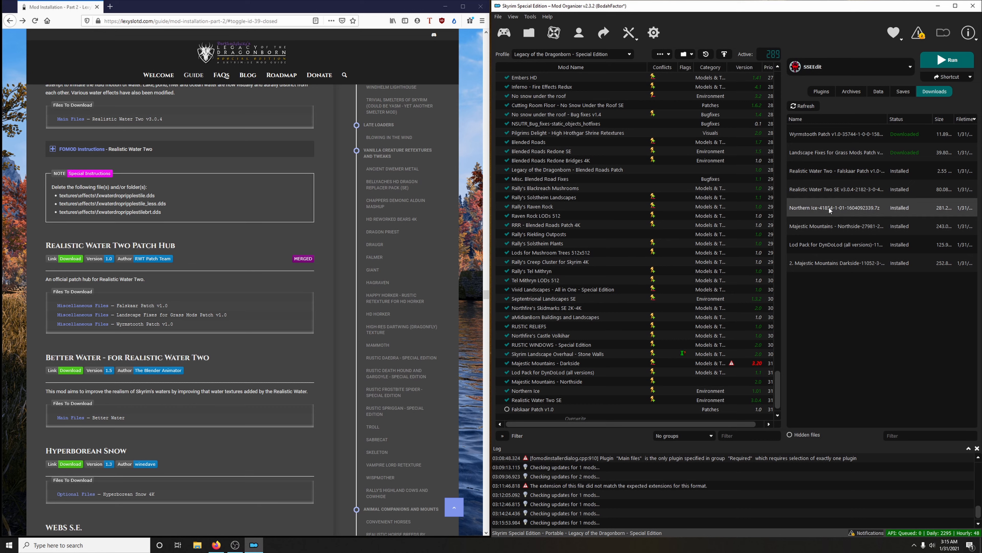
Install the downloaded Realistic Water Two grass mods patch under the name Landscape Fixes for Grass Mods Patch.
double_click(830, 158)
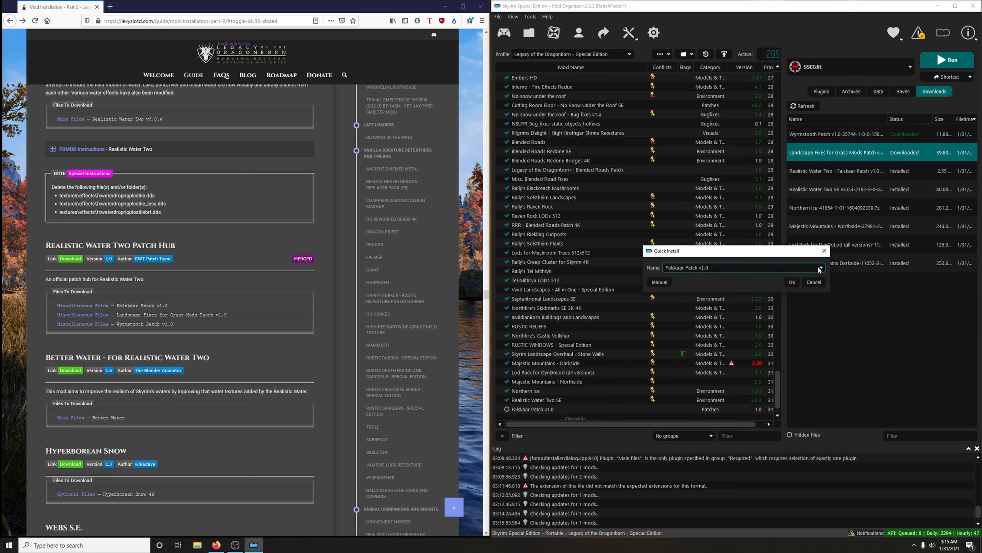
left_click(821, 268)
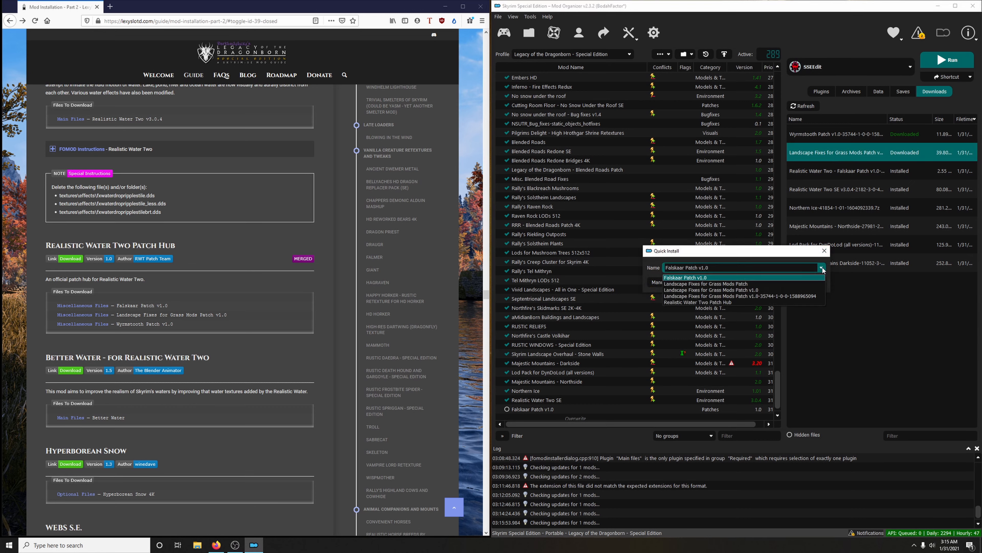
left_click(704, 285)
left_click(790, 285)
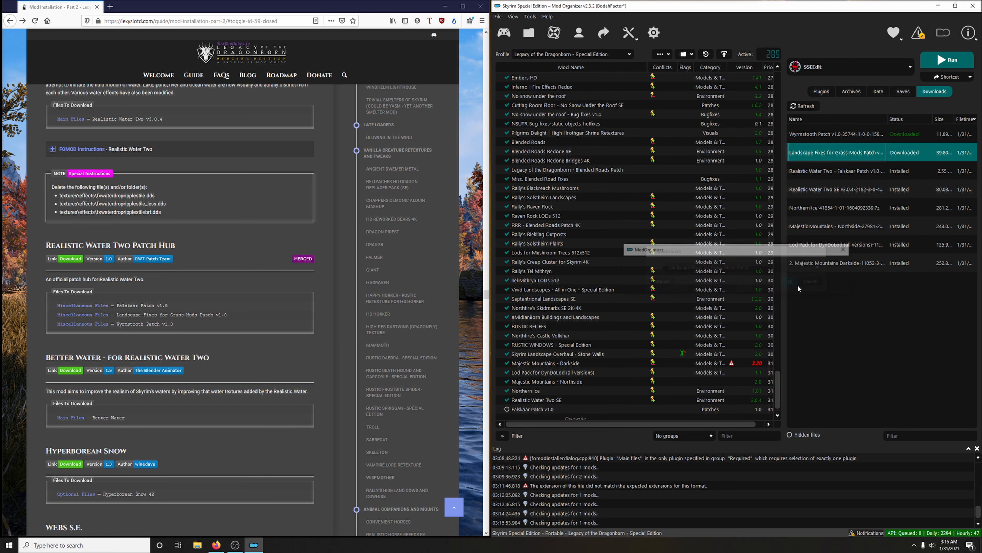
Install the downloaded Realistic Water Two Wyrmstooth patch under the name Wyrmstooth Patch.
double_click(816, 138)
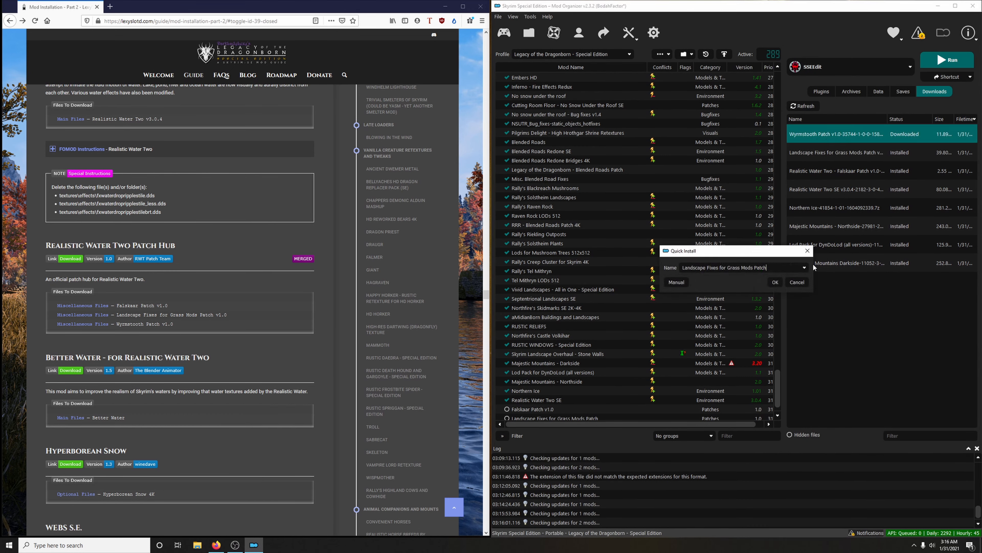
left_click(806, 267)
left_click(738, 295)
left_click(779, 283)
Enable Falskaar Patch v1.0, Landscape Fixes for Grass Mods Patch and Wyrmstooth Patch in the mod list.
scroll(688, 309, "down", 1)
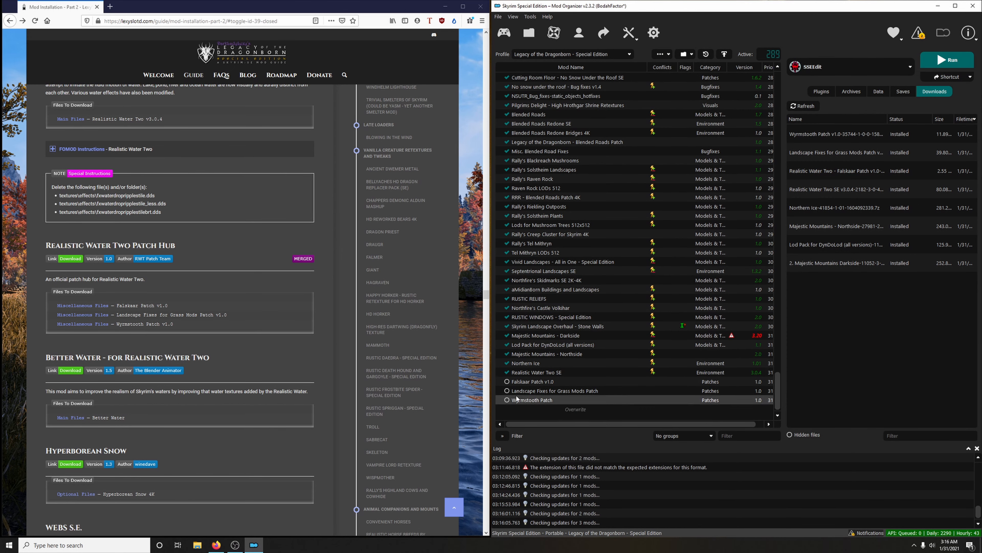
left_click(507, 381)
left_click(507, 391)
left_click(507, 400)
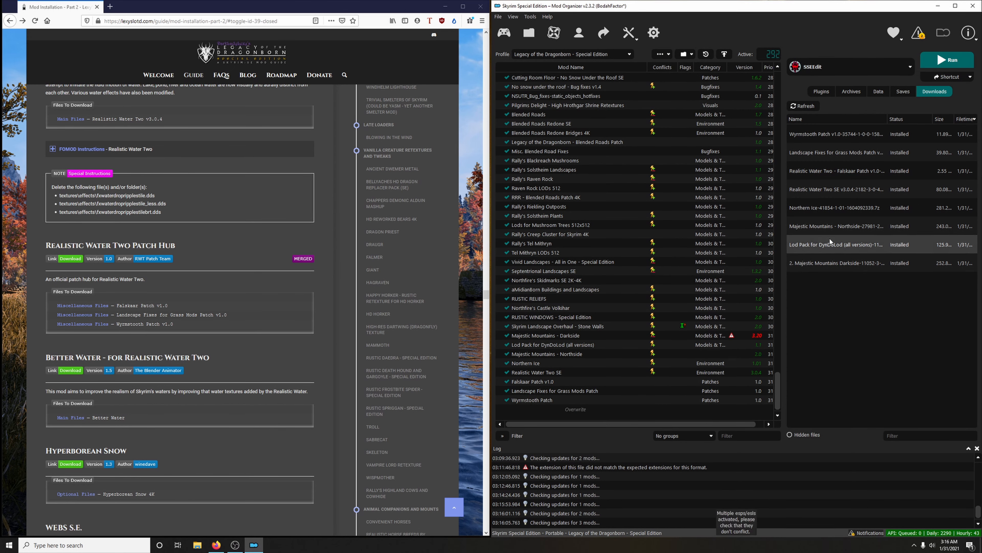
Delete all installed downloads from the download list and from disk.
right_click(835, 226)
left_click(875, 294)
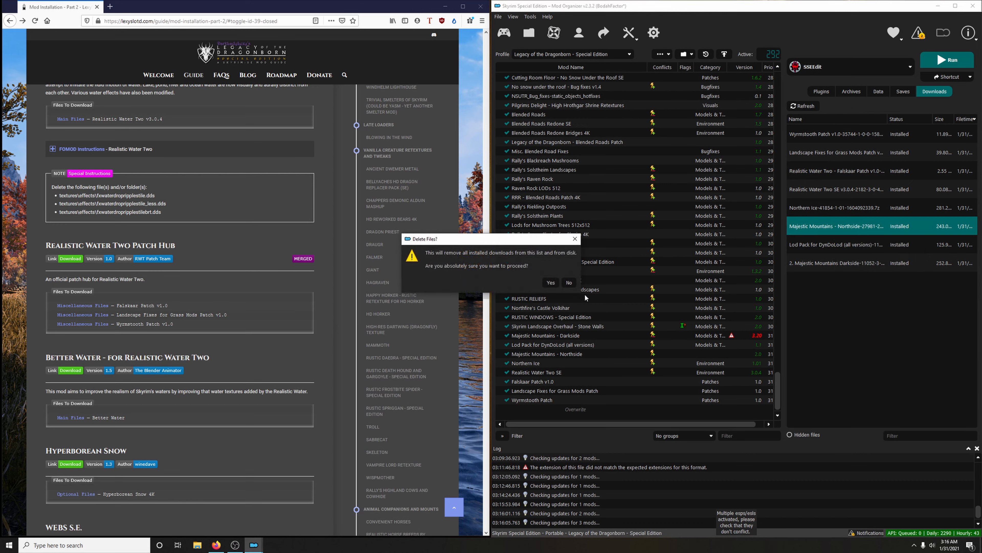
left_click(563, 281)
Check the notifications, cut the SSEEdit Cache folder from Mod Organizer's overwrite folder, and close the folder window.
left_click(918, 34)
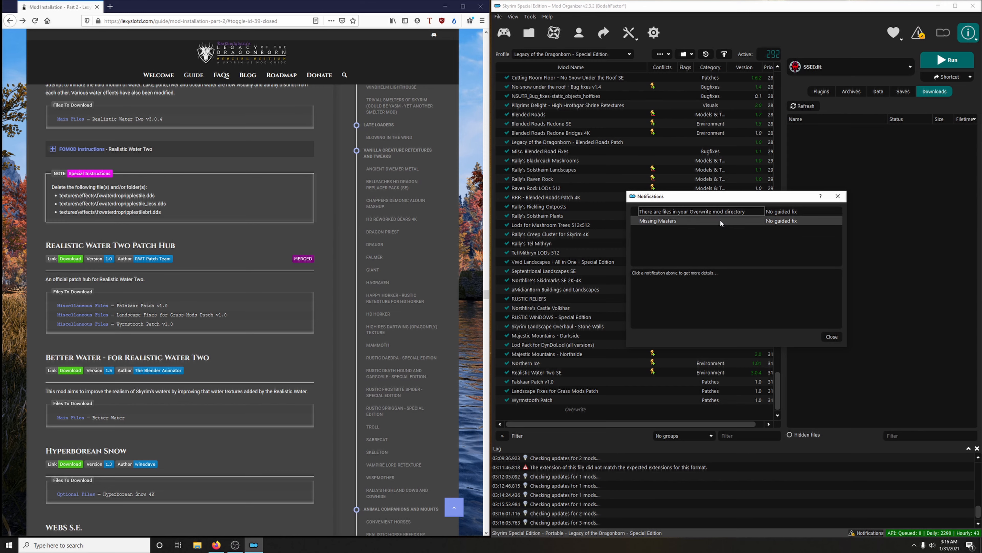
left_click(835, 336)
left_click(585, 412)
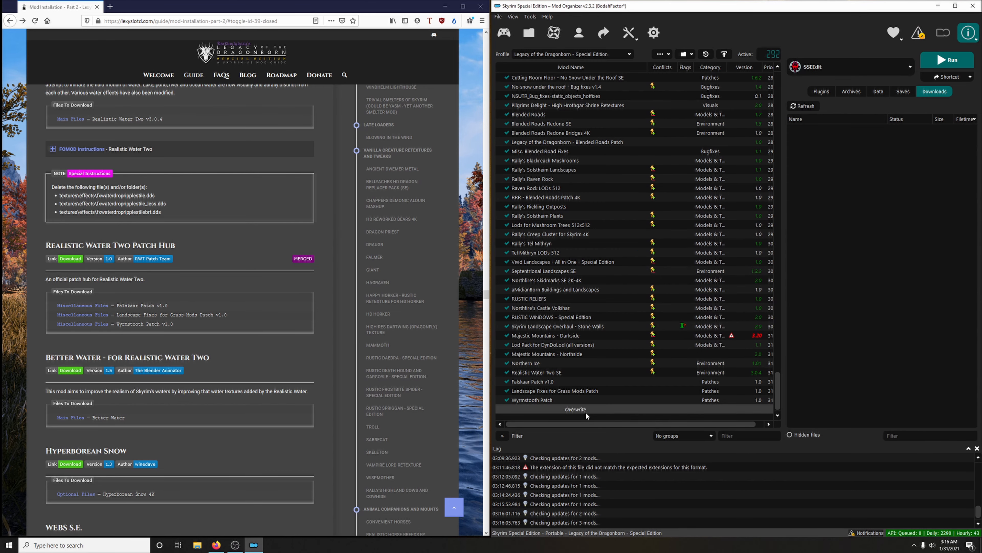
right_click(586, 412)
left_click(600, 472)
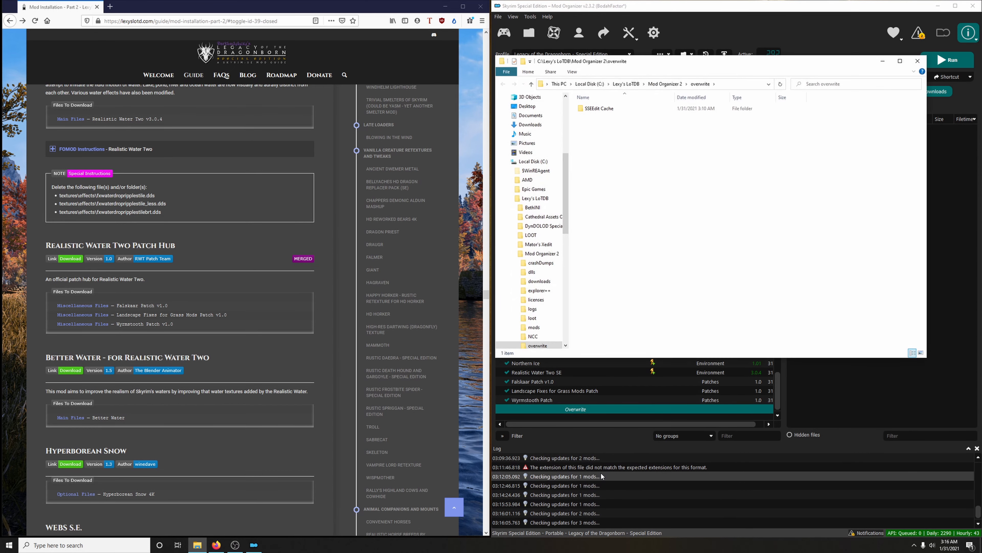
right_click(602, 111)
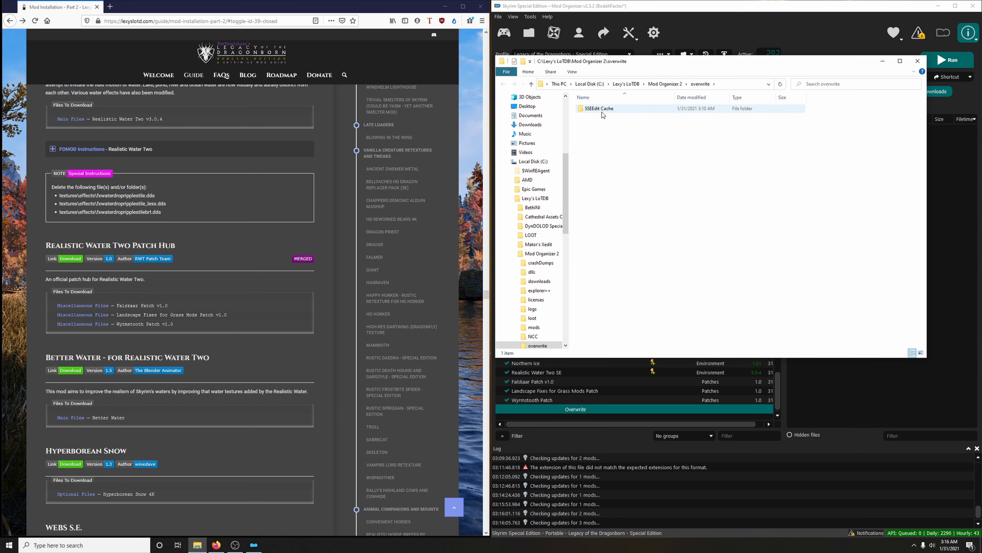
left_click(619, 236)
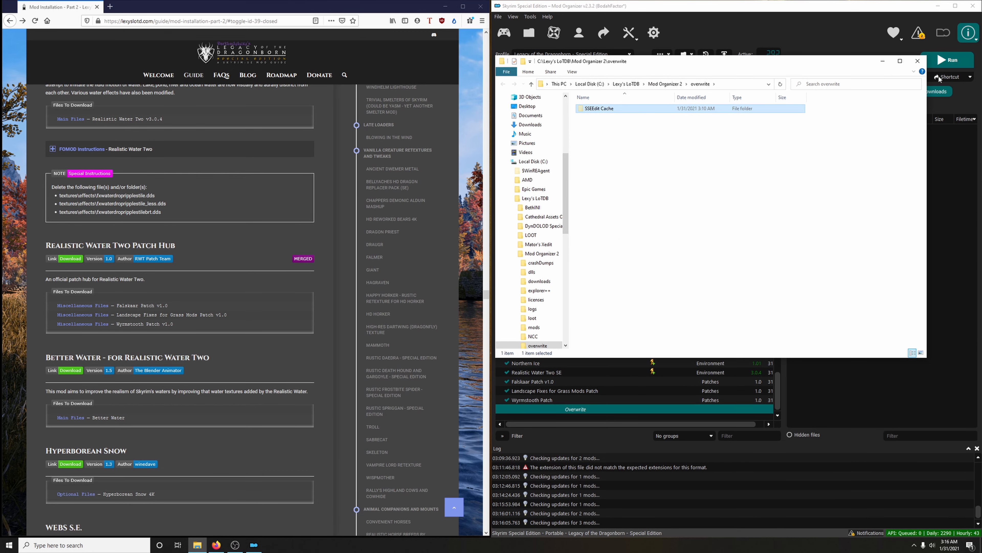
left_click(918, 61)
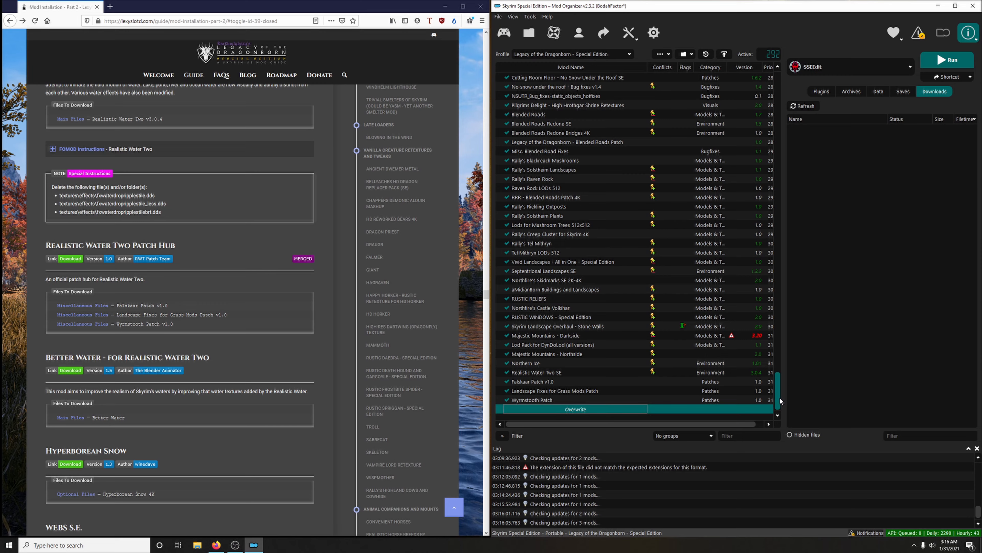
Paste the cut cache folder into the SSEedit Cache mod's folder and close the folder window.
left_click_drag(778, 397, 784, 84)
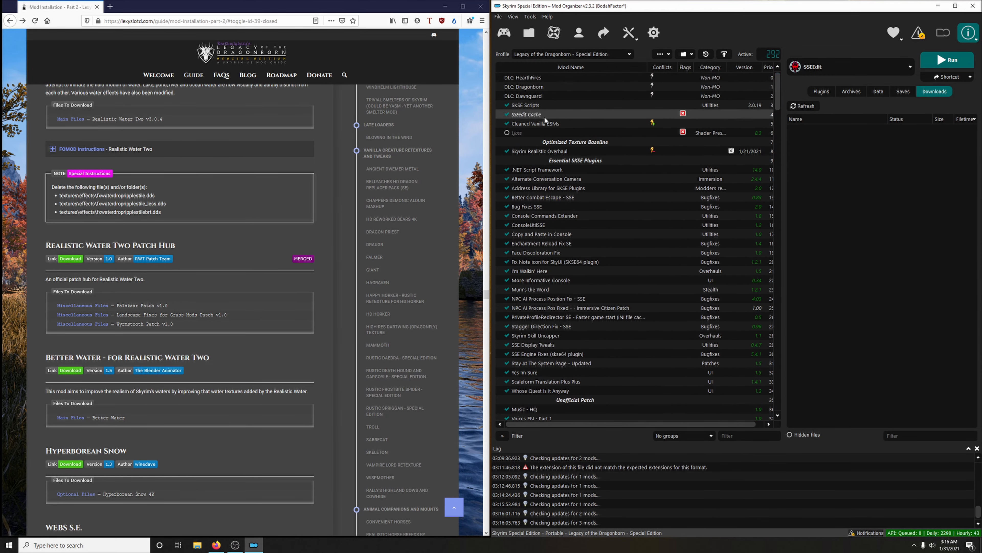
left_click(524, 115)
right_click(524, 115)
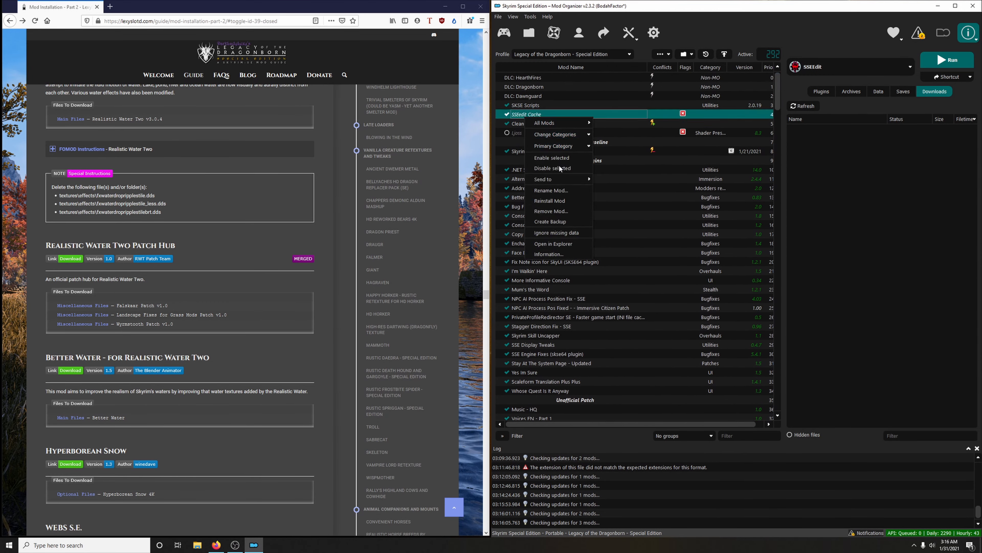
left_click(585, 246)
right_click(651, 228)
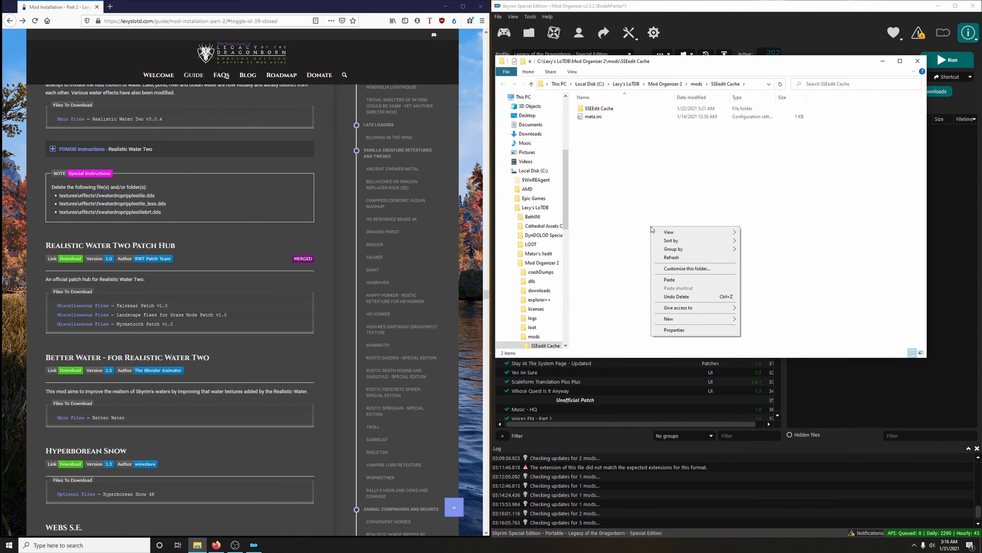
left_click(705, 280)
left_click(705, 278)
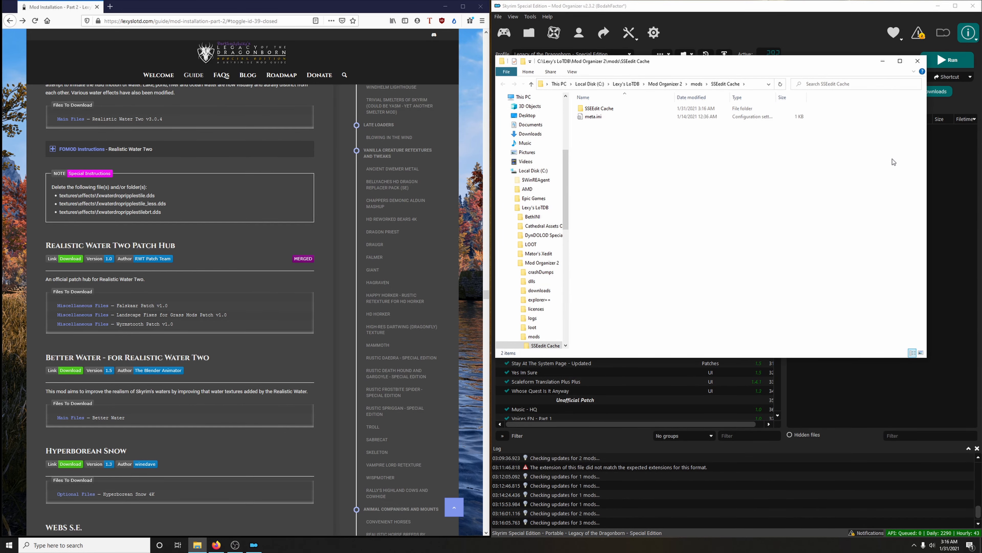
left_click(917, 61)
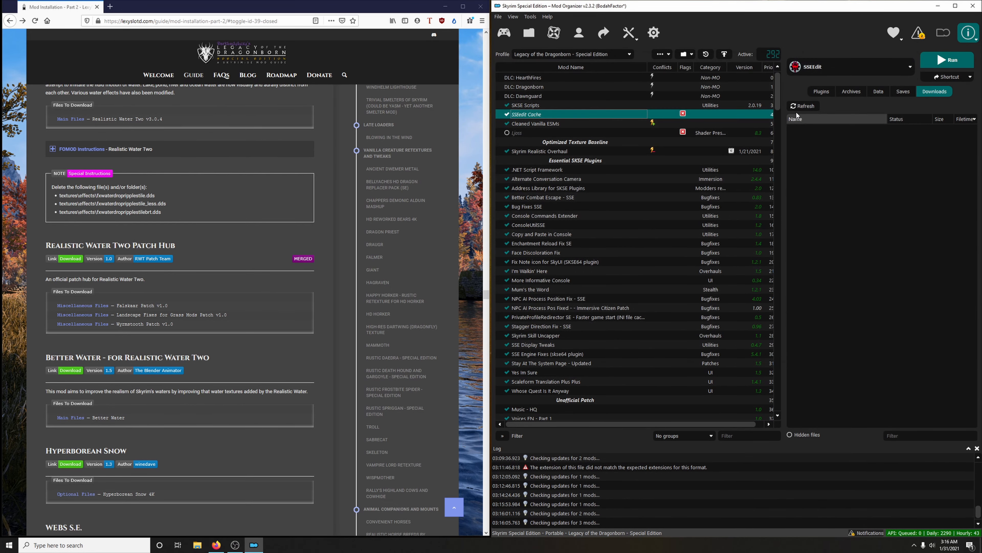
Refresh the mod list, look at the plugin list and return to the downloads.
left_click_drag(779, 87, 784, 366)
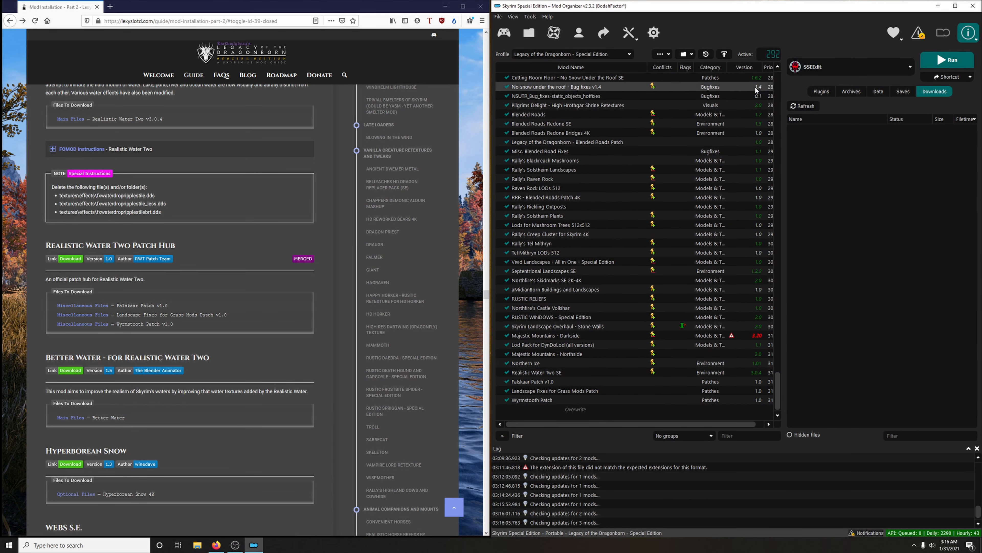
left_click(661, 58)
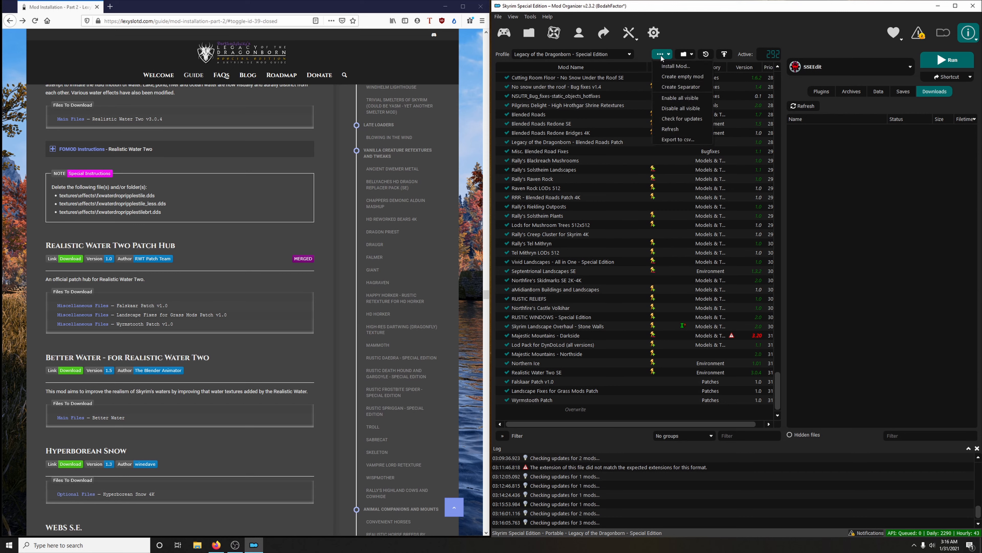
left_click(672, 129)
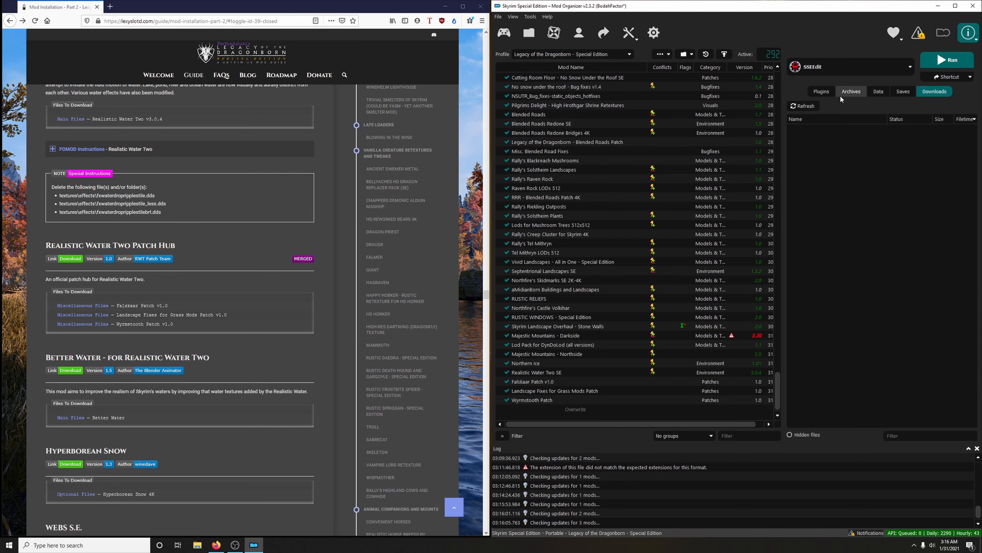
left_click(824, 92)
left_click(938, 93)
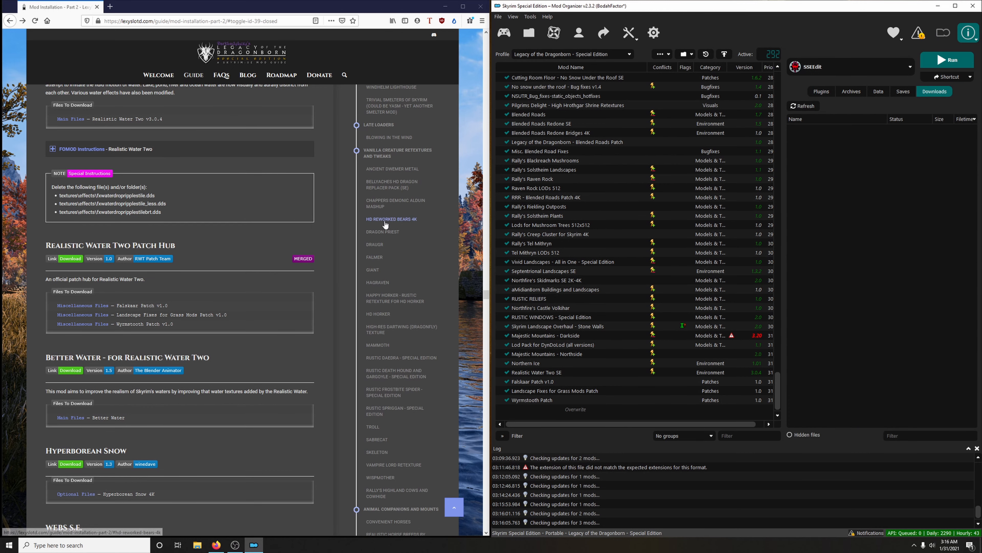
Download the Better Water main file for Realistic Water Two through the mod manager and close its Nexus page.
scroll(253, 258, "down", 3)
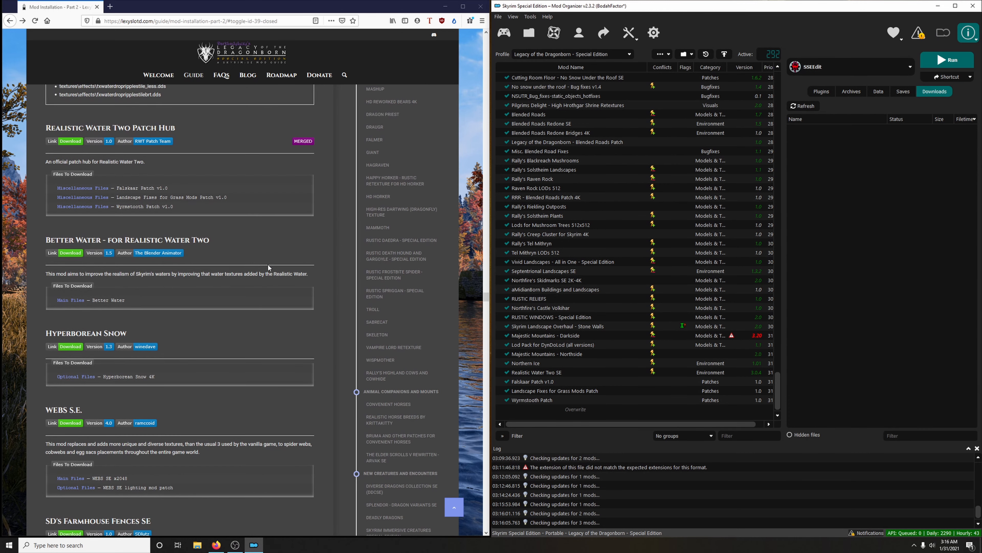
scroll(264, 267, "down", 1)
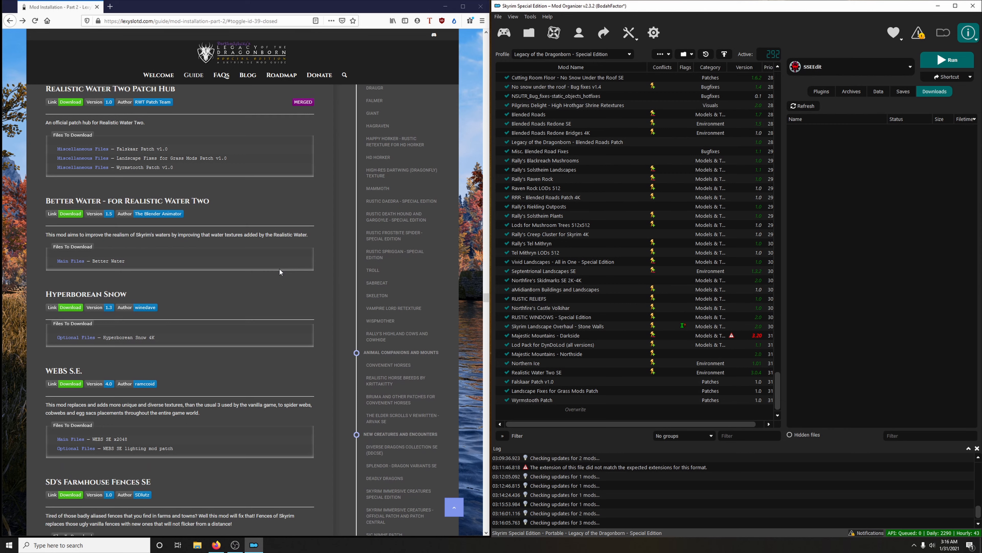
left_click(73, 216)
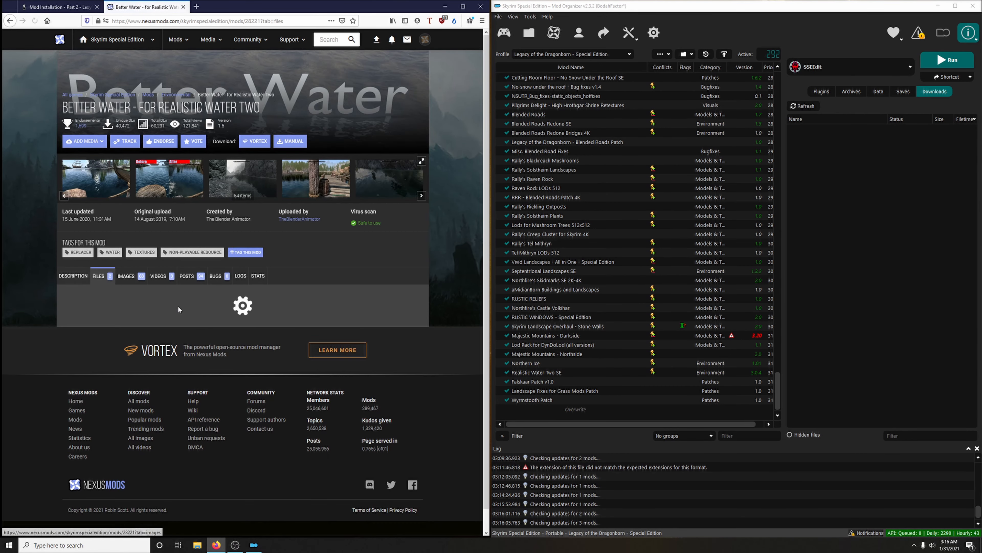
left_click(131, 375)
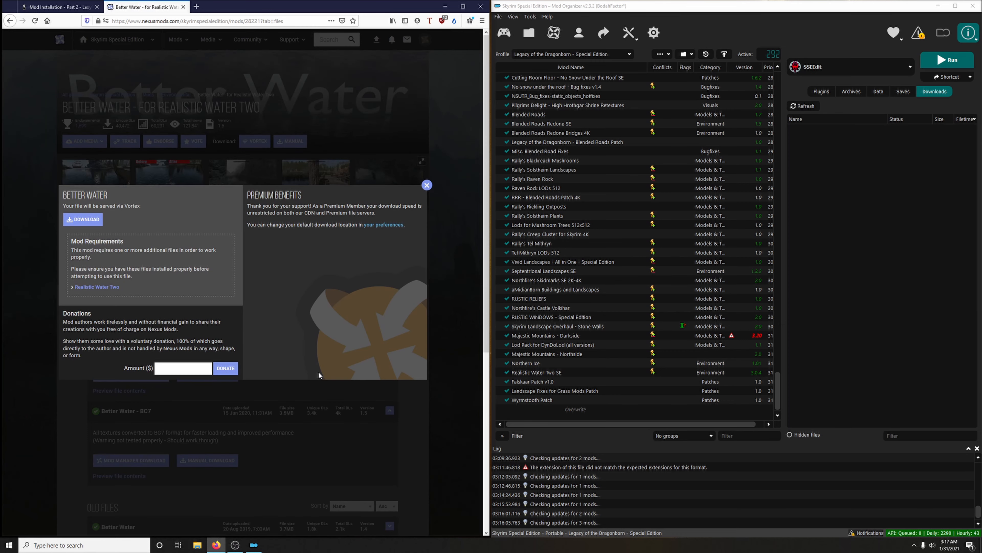
left_click(83, 219)
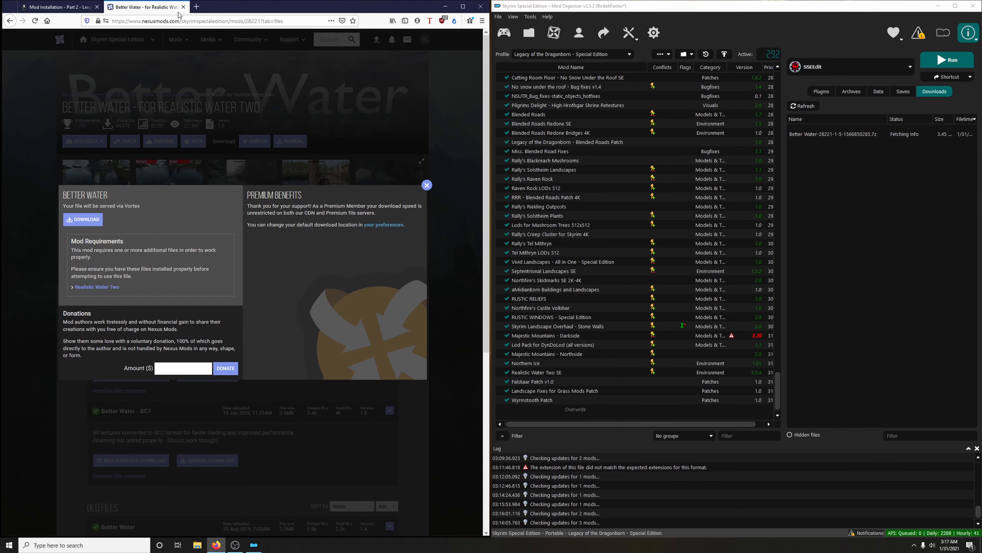
left_click(183, 7)
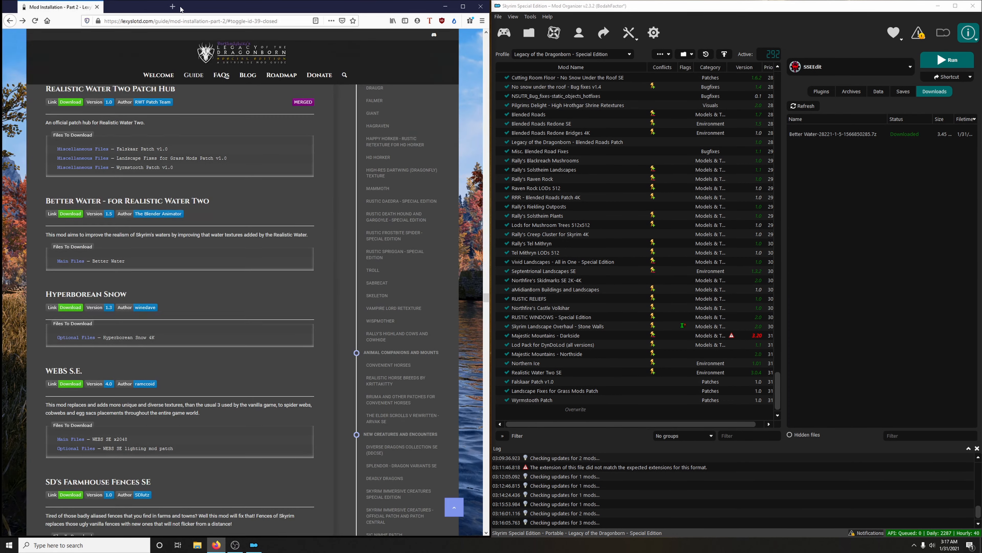
Install the download as Better Water - for Realistic Water Two and enable it in the mod list.
left_click(817, 137)
double_click(817, 136)
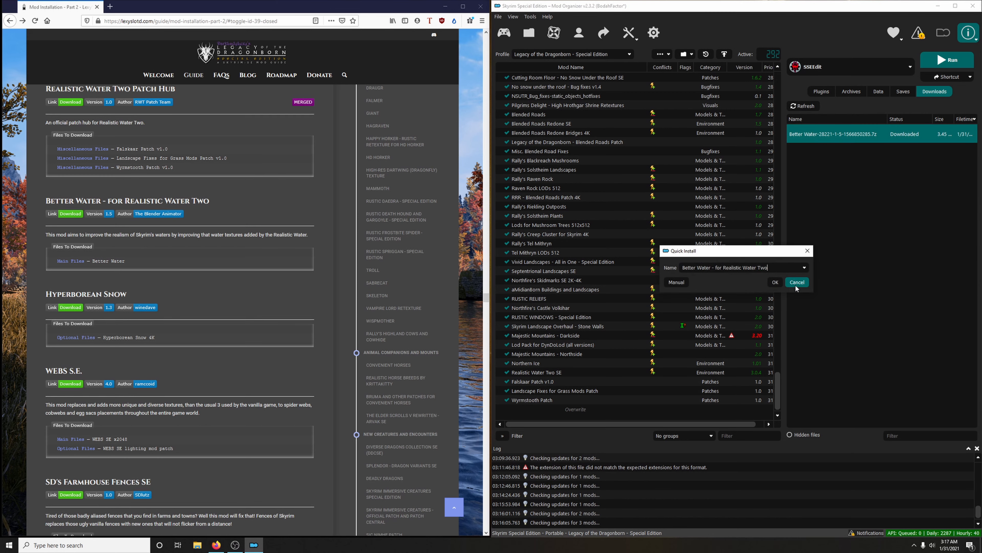
left_click(772, 281)
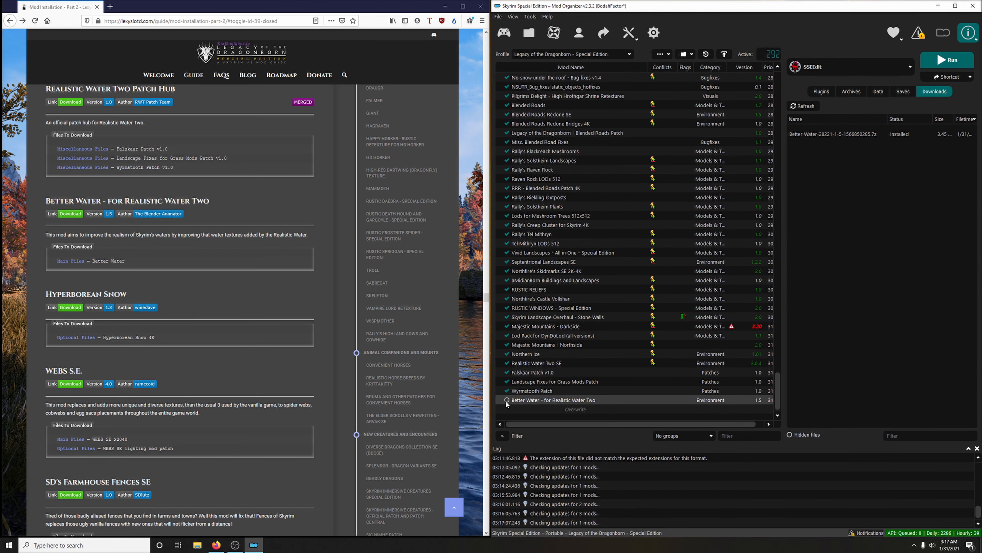
left_click(506, 400)
Download the optional file Hyperborean Snow 4K through the mod manager and close its Nexus page.
scroll(228, 307, "down", 2)
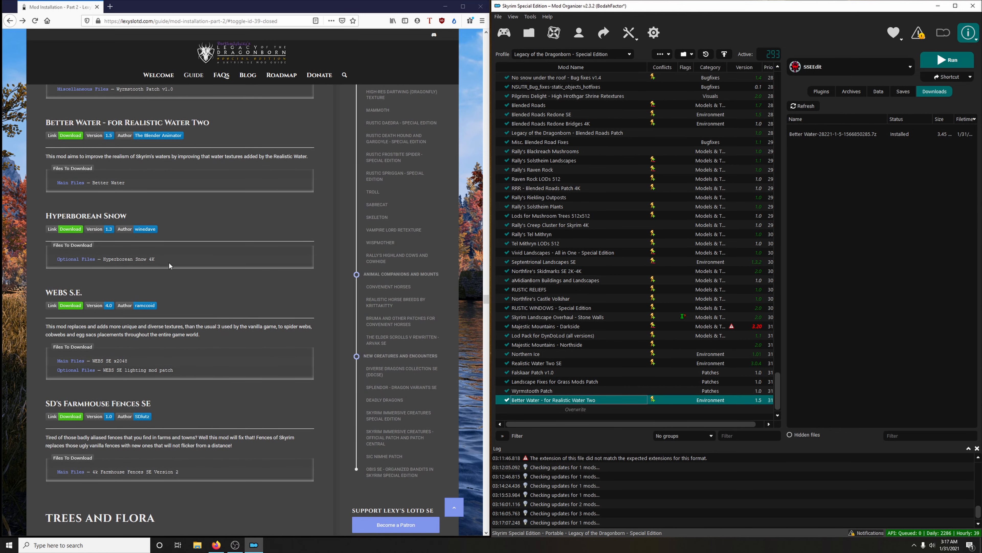
left_click(71, 229)
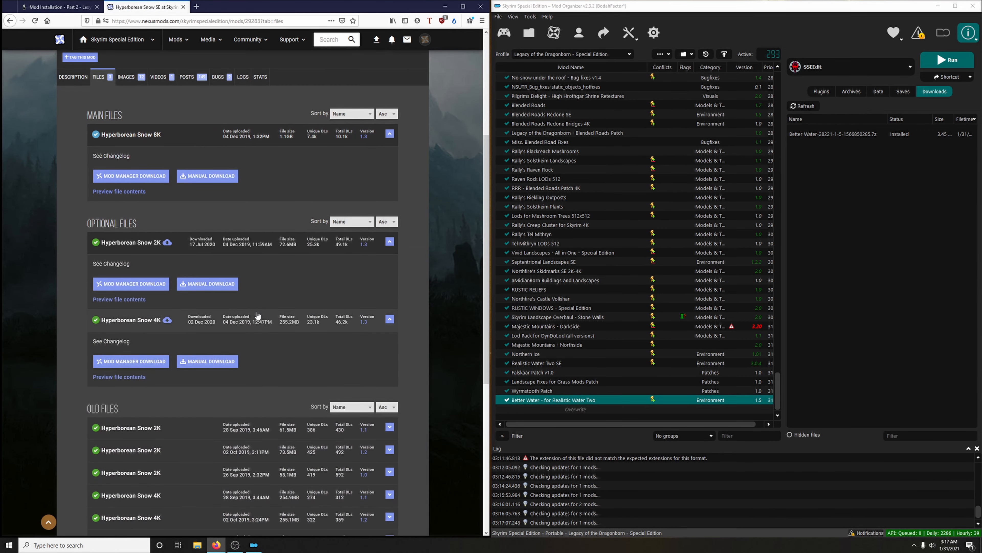
left_click(142, 366)
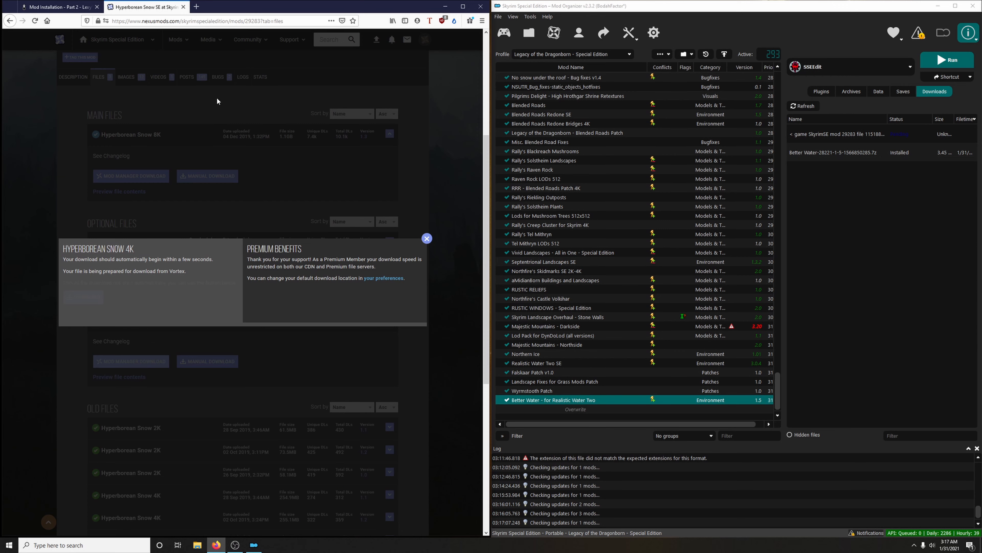
left_click(183, 7)
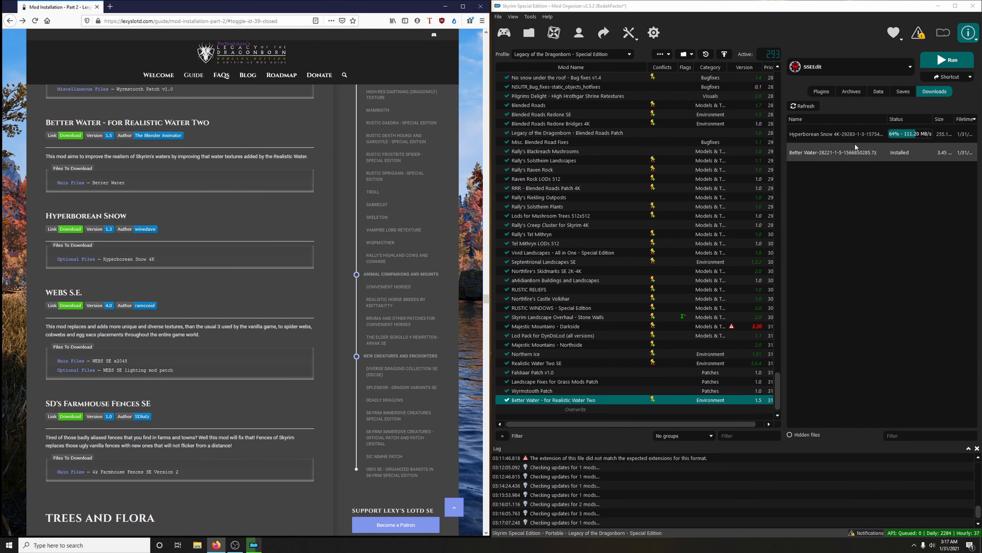
Install the Hyperborean Snow 4K download as Hyperborean Snow SE and enable it in the mod list.
double_click(839, 135)
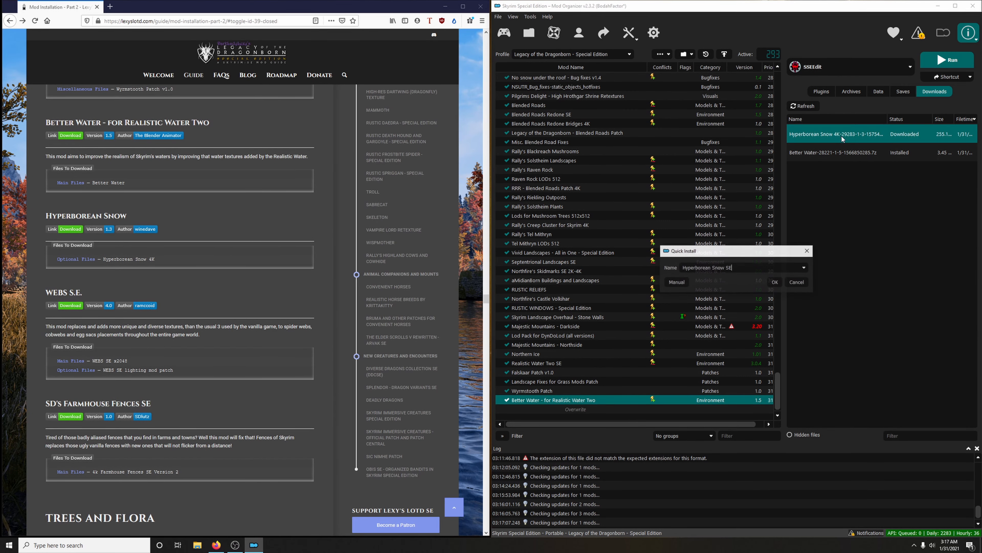
left_click(777, 284)
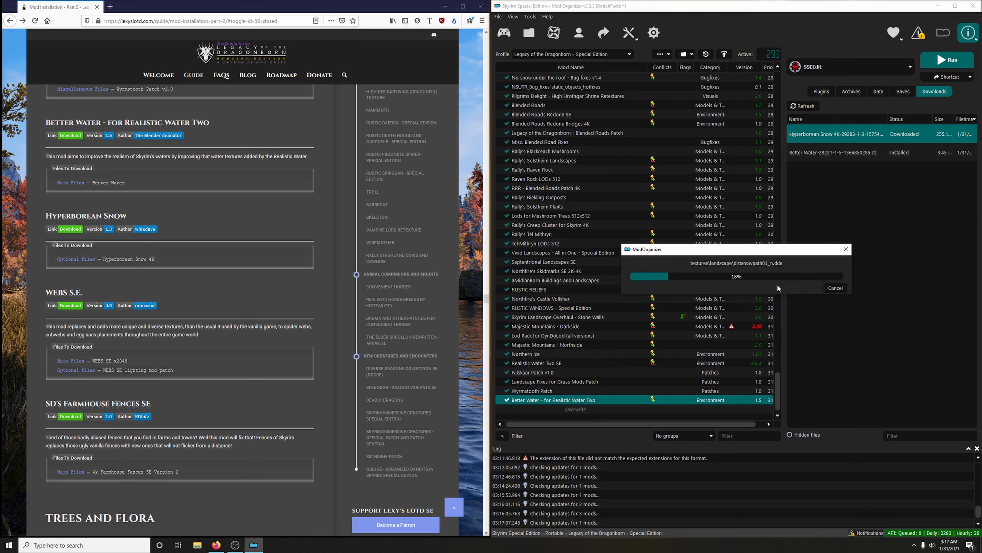
left_click(507, 401)
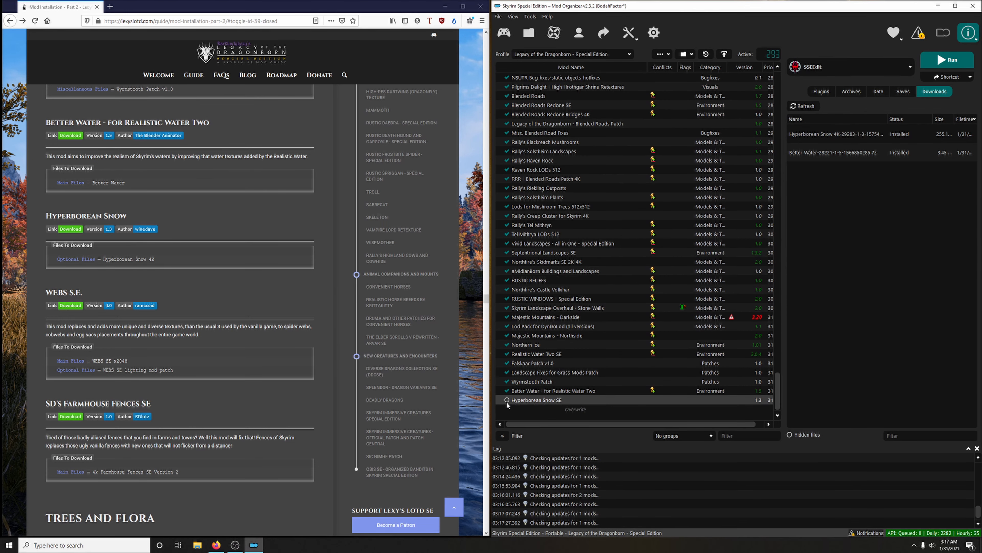
Open the WEBS S.E. files on Nexus from the guide and download the main file WEBS SE x2048 through the mod manager.
scroll(248, 338, "down", 2)
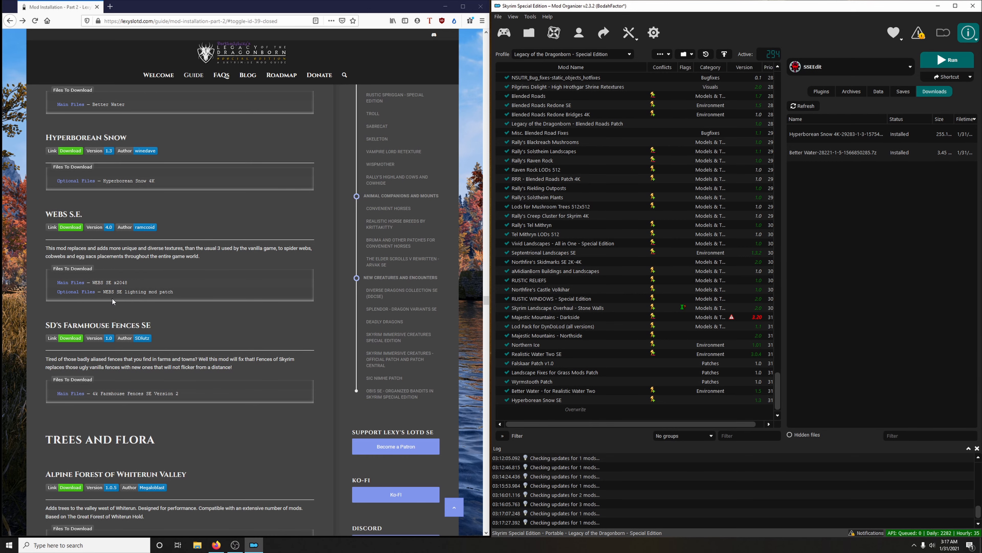
left_click(74, 227)
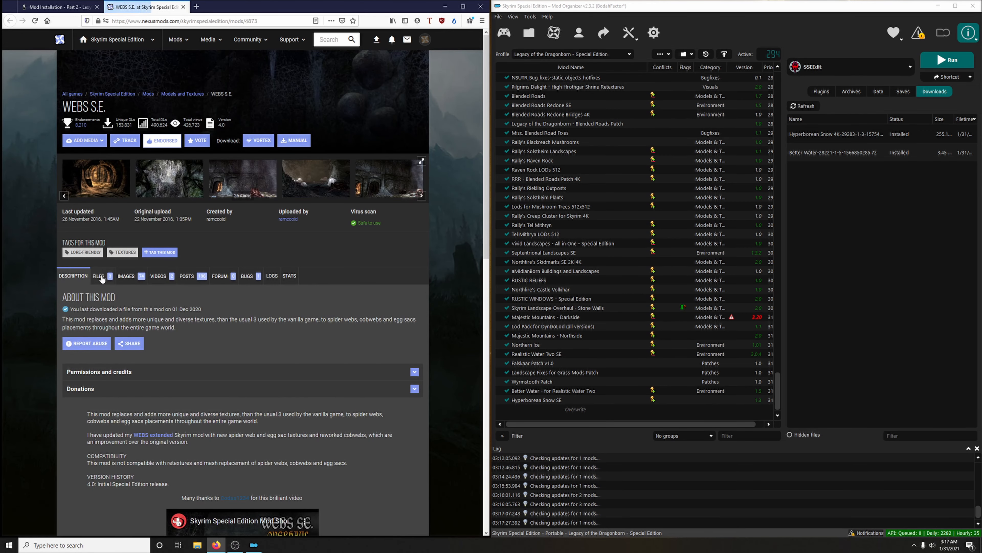
left_click(100, 276)
scroll(255, 281, "down", 3)
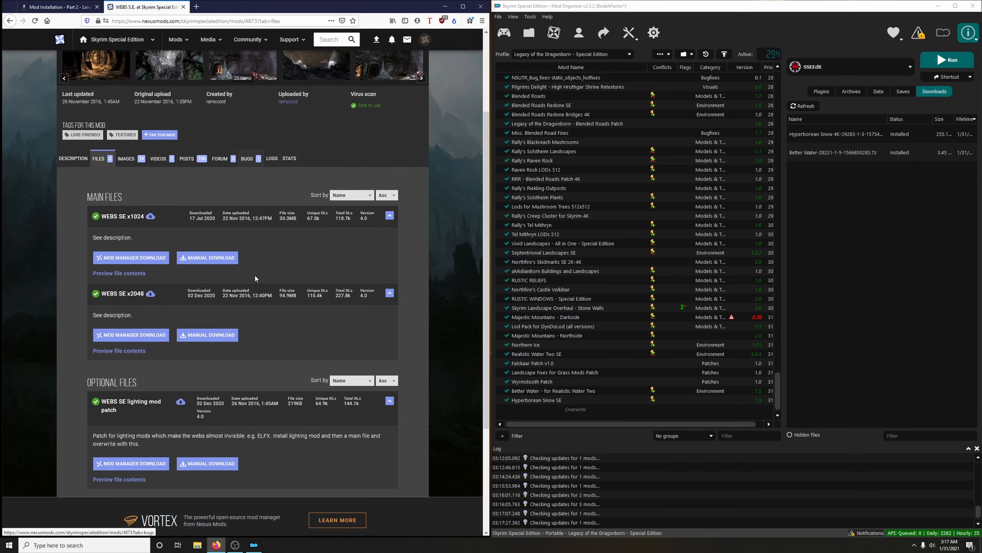
left_click(55, 4)
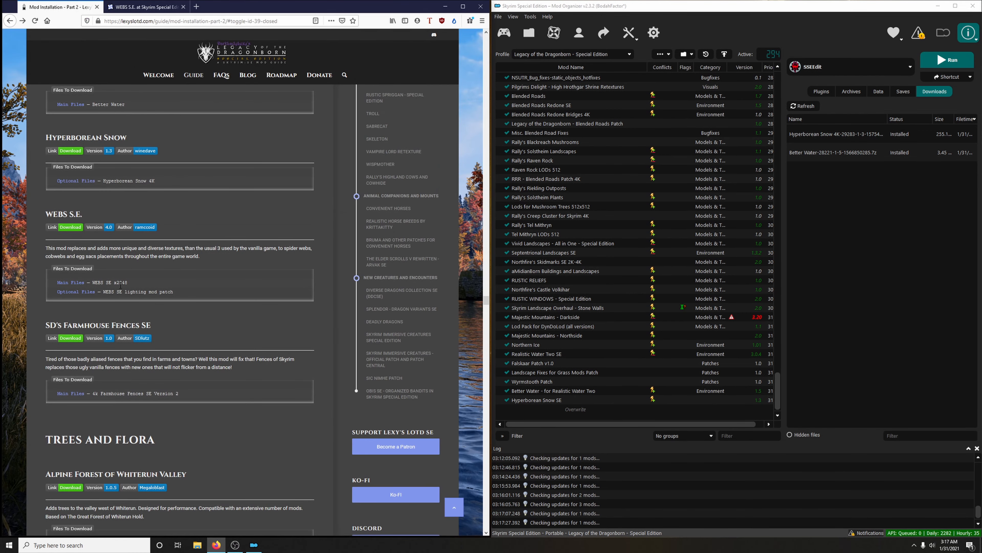
left_click(146, 8)
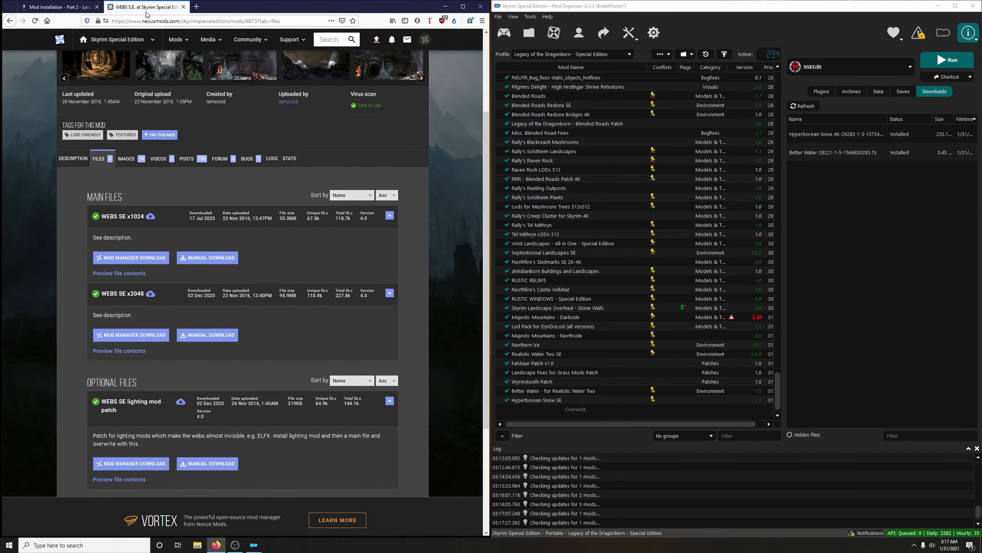
left_click(136, 337)
left_click(427, 209)
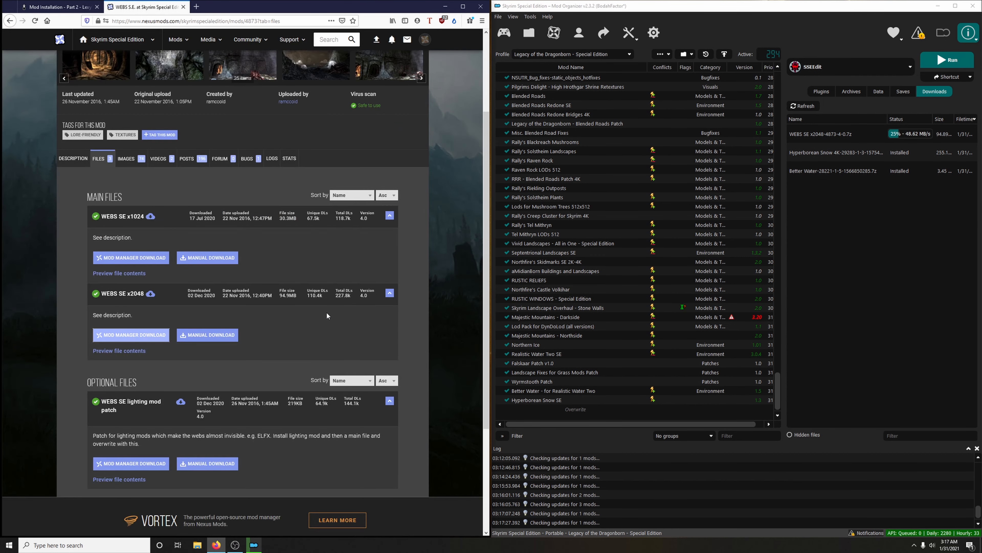
Download the optional file WEBS SE lighting mod patch through the mod manager and close its Nexus page.
scroll(327, 252, "down", 3)
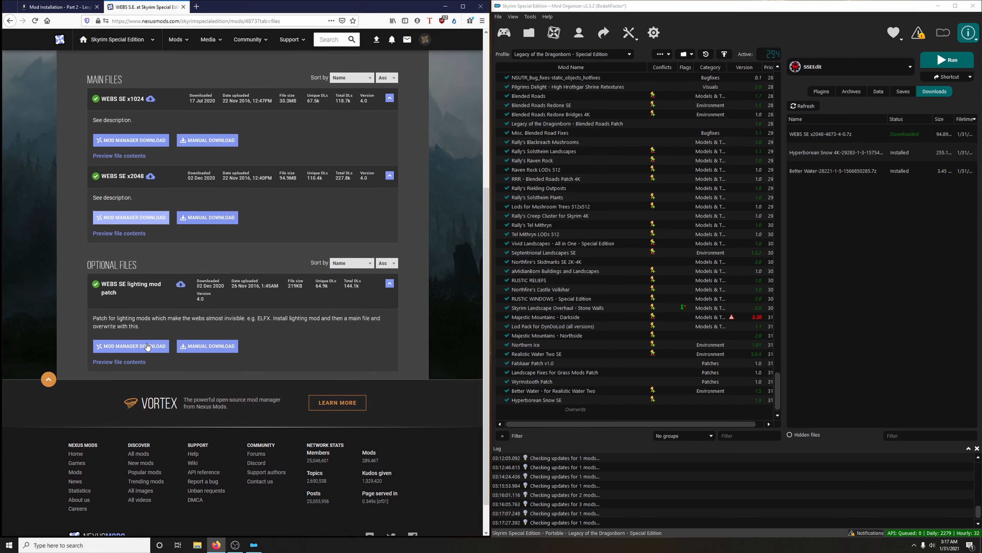
left_click(133, 345)
left_click(427, 208)
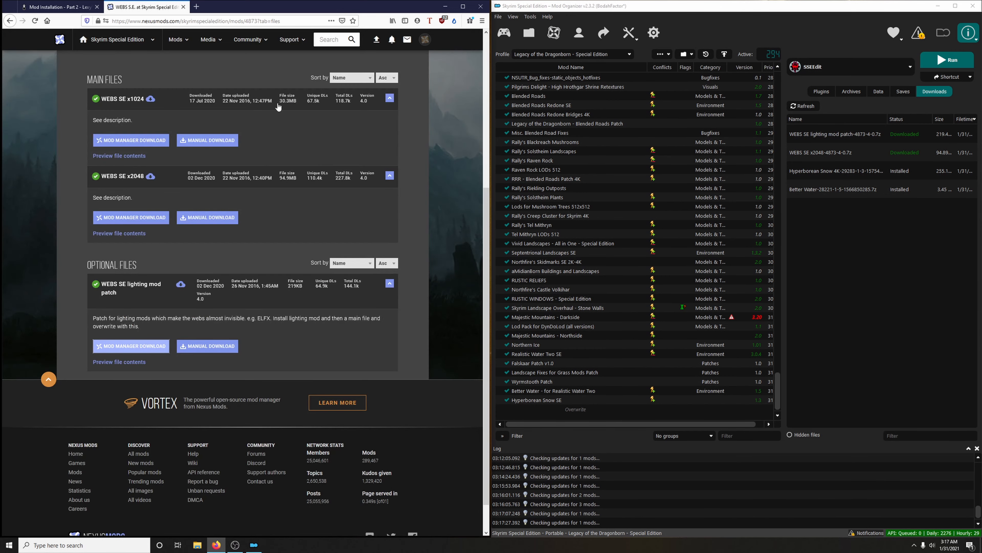
left_click(183, 7)
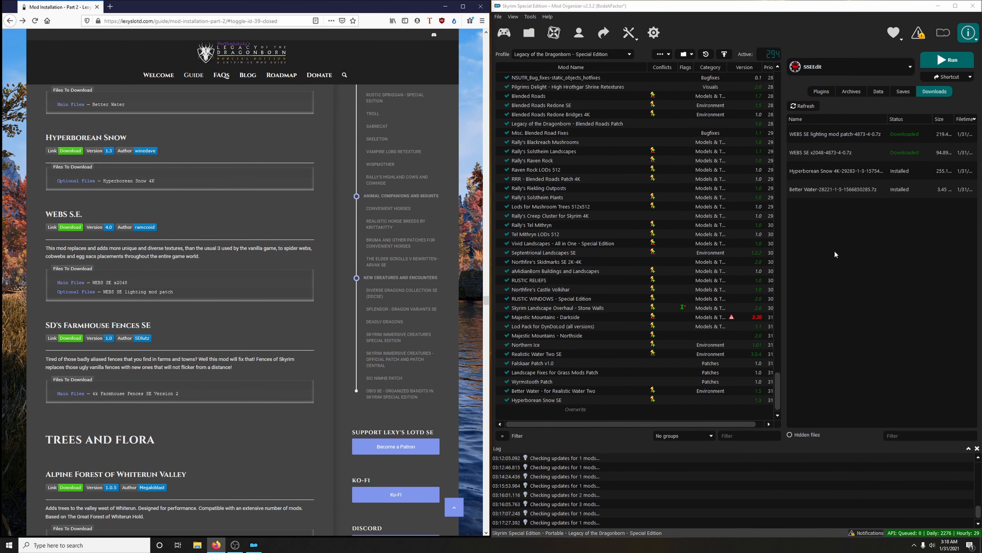
Install the x2048 download as WEBS S.E and the patch download as a separate mod, WEBS SE lighting mod patch.
double_click(829, 156)
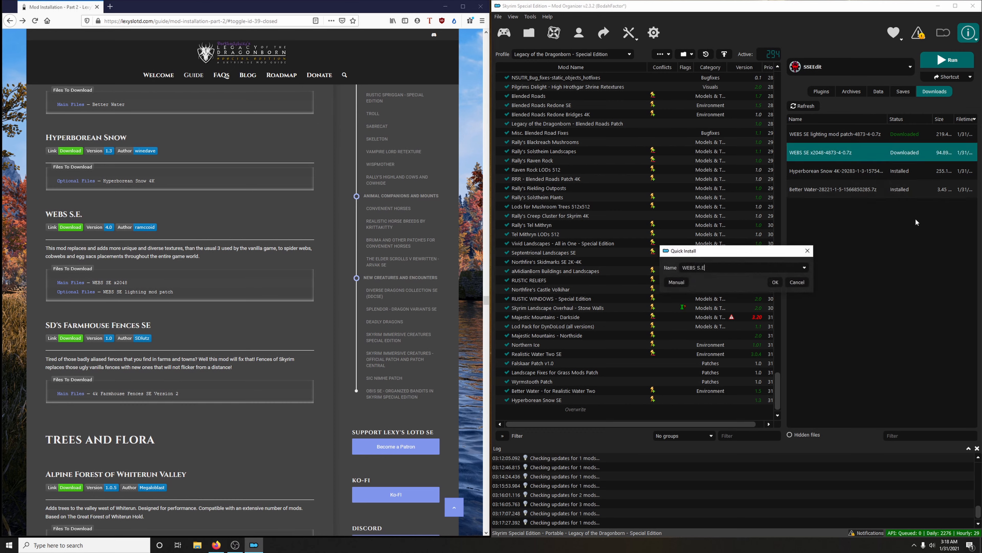
left_click(781, 283)
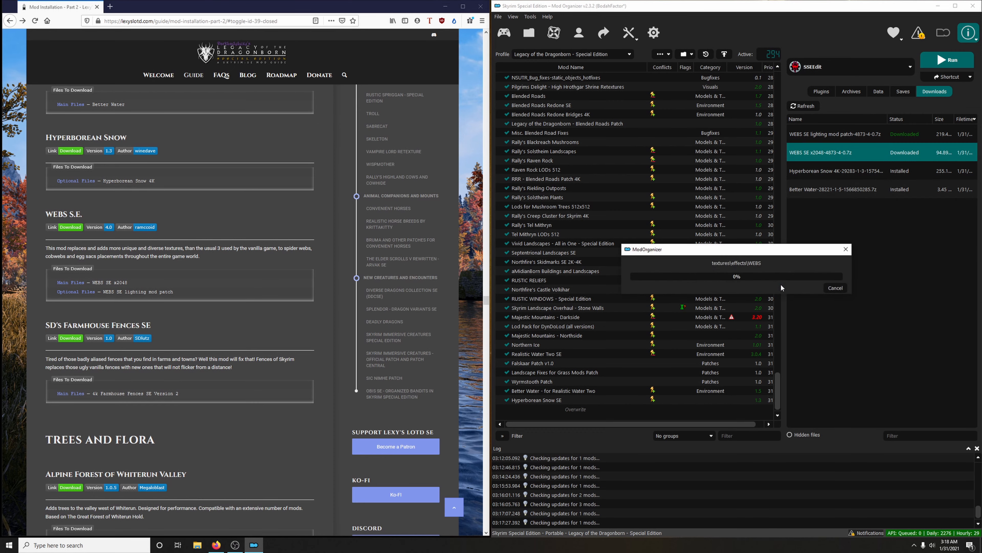
double_click(848, 133)
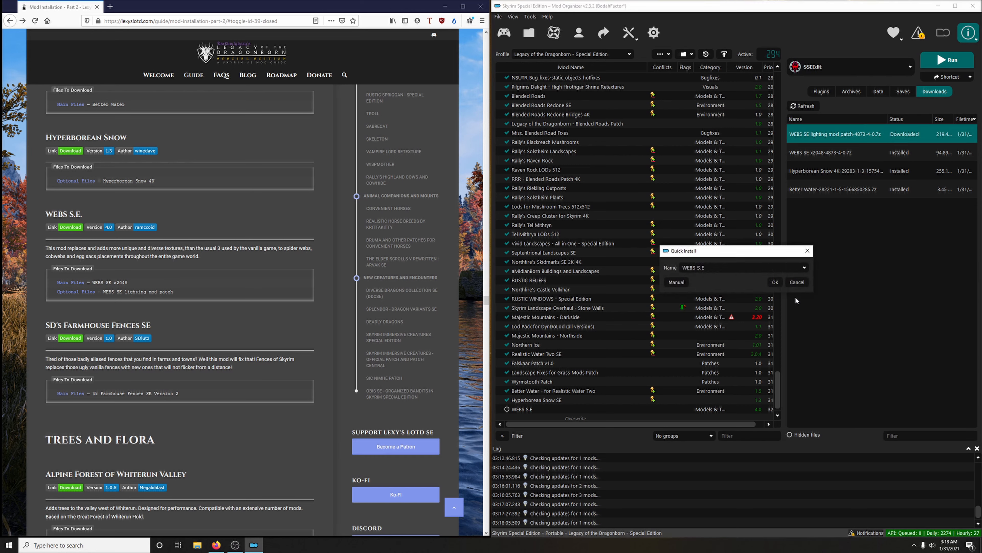
left_click(805, 268)
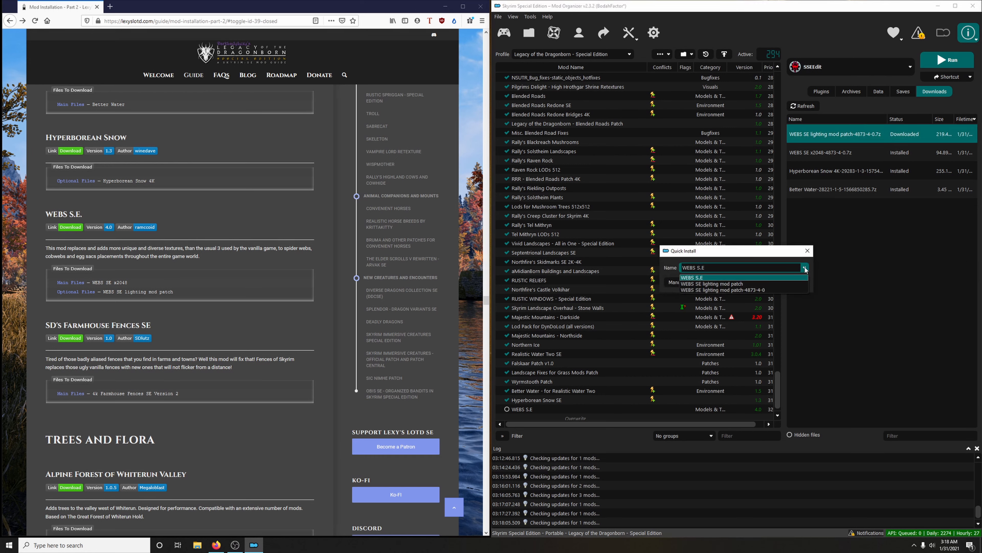
left_click(741, 285)
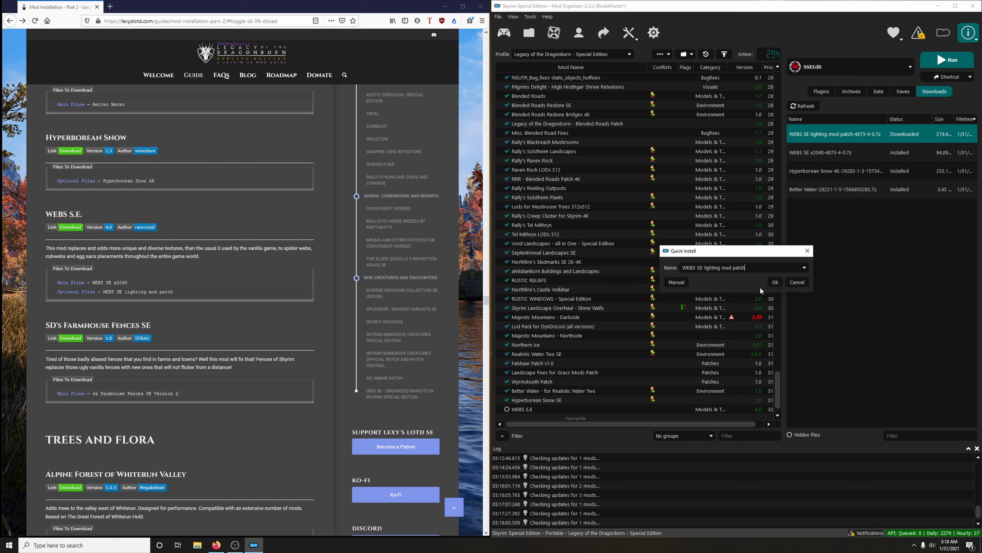
left_click(775, 284)
Enable WEBS S.E and WEBS SE lighting mod patch in the mod list.
scroll(561, 364, "down", 1)
left_click(507, 390)
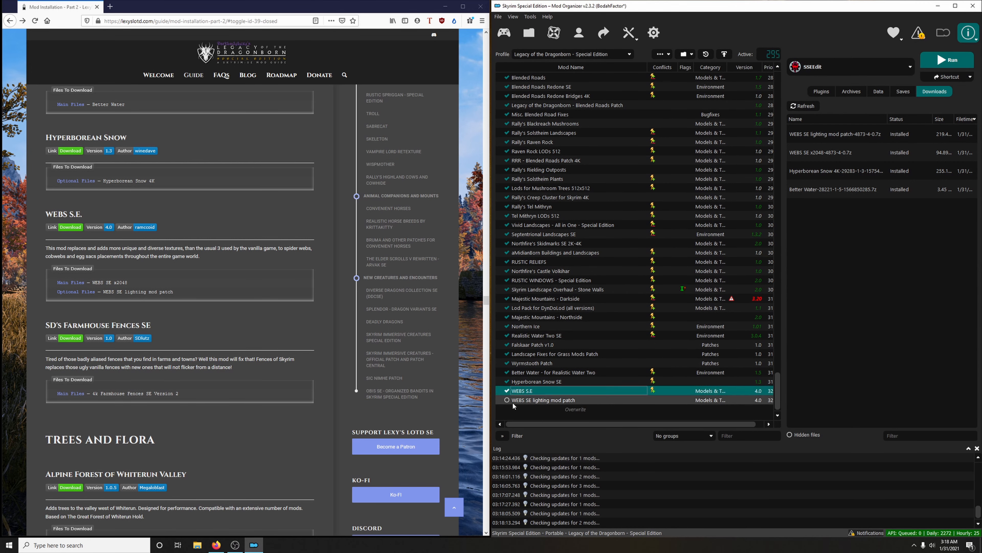
left_click(507, 399)
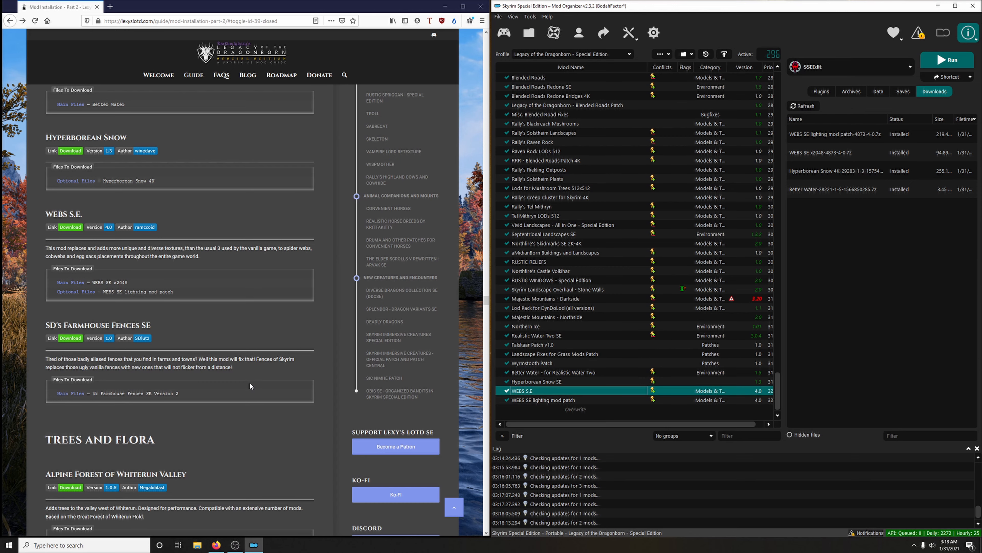
Download the main file 4k Farmhouse Fences SE Version 2 through the mod manager and close its Nexus page.
scroll(252, 375, "down", 3)
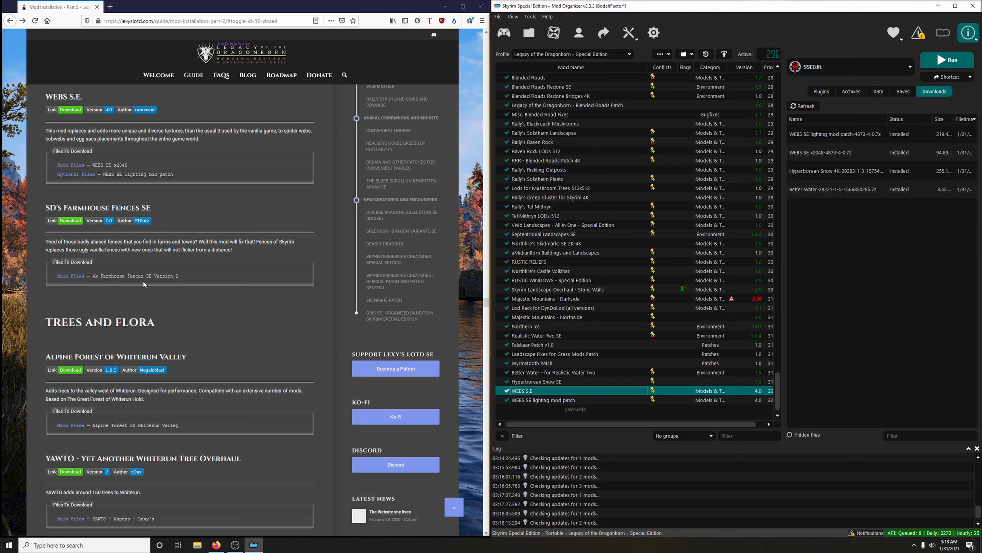
left_click(74, 220)
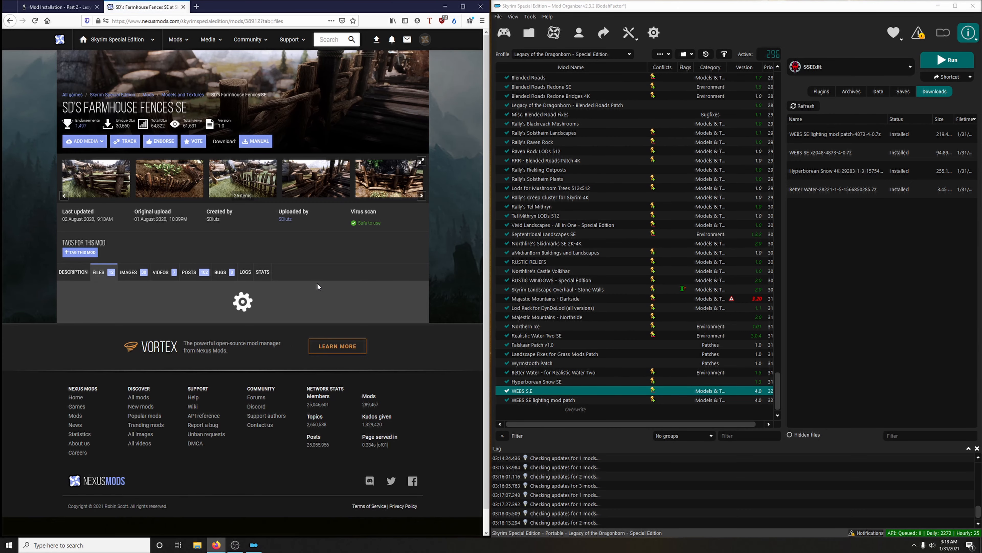
scroll(309, 295, "down", 6)
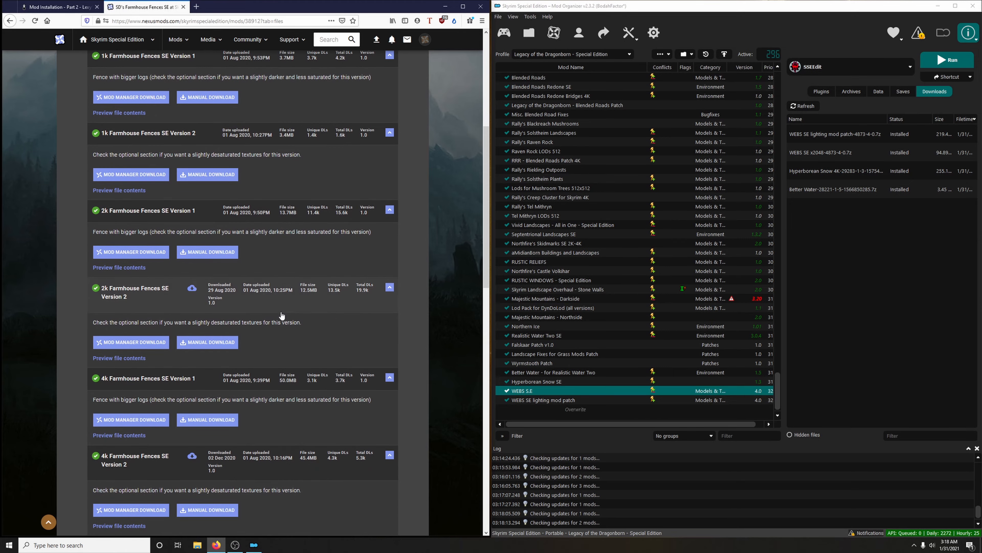
scroll(281, 314, "down", 3)
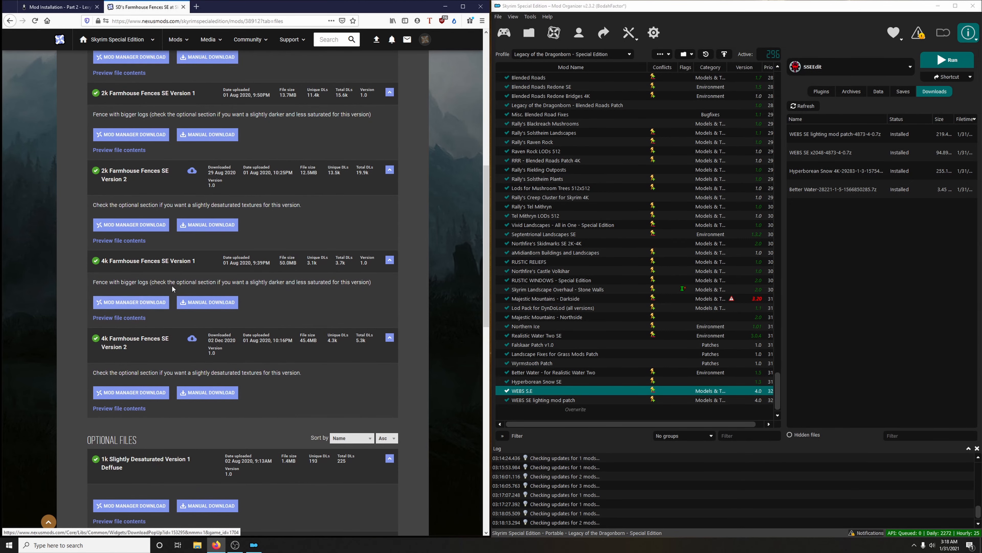
left_click(50, 7)
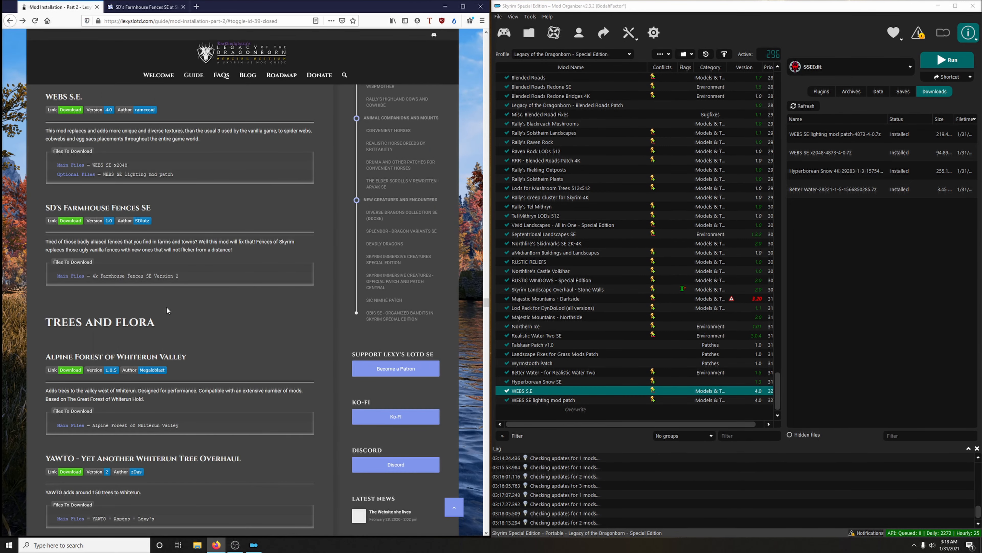
left_click(145, 6)
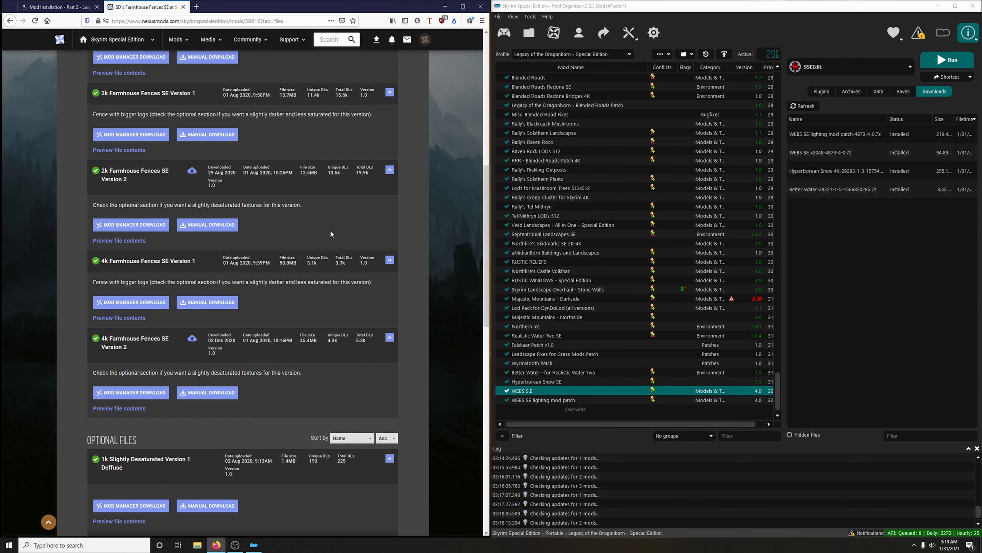
left_click(150, 393)
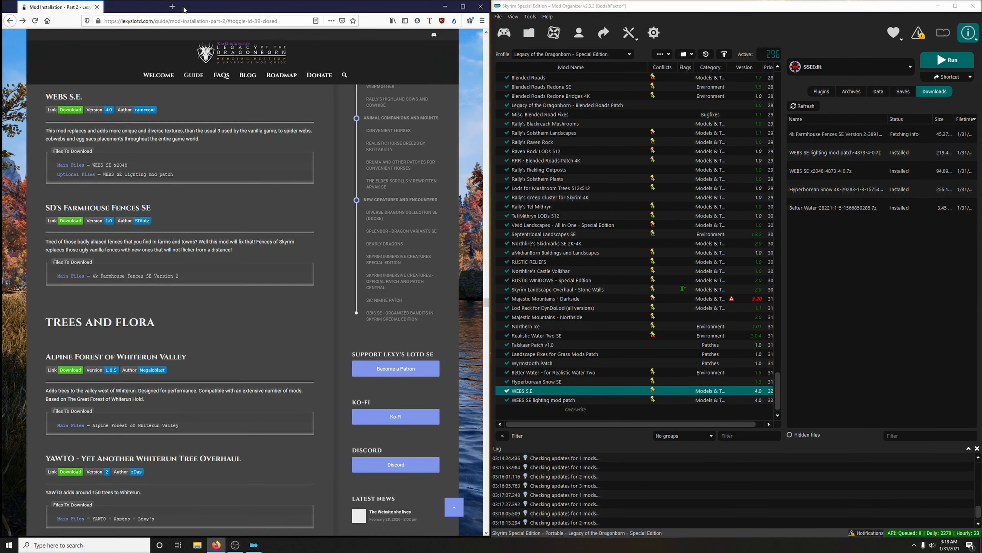
left_click(183, 6)
Install the fences download as SD's Farmhouse Fences SE, and enable and endorse it in the mod list.
double_click(833, 135)
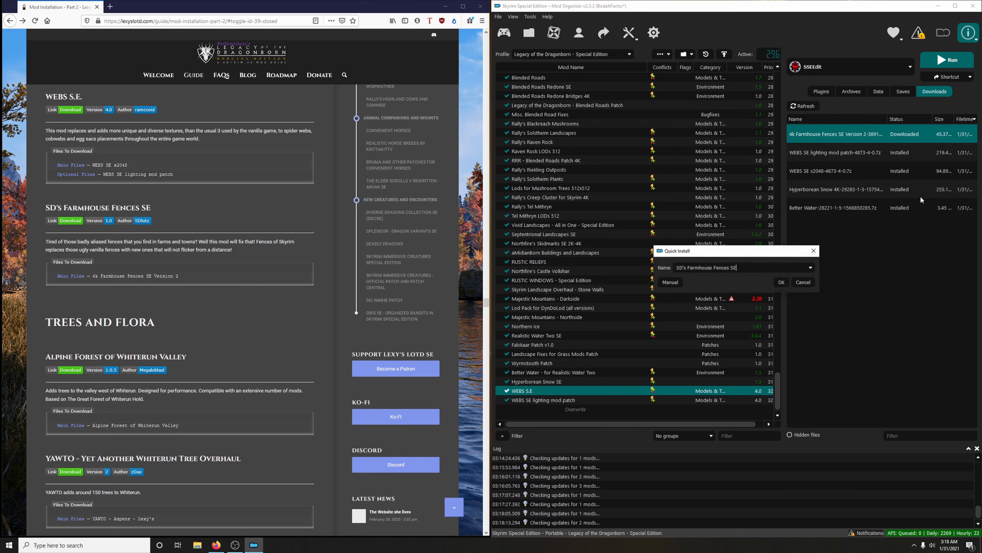
left_click(782, 282)
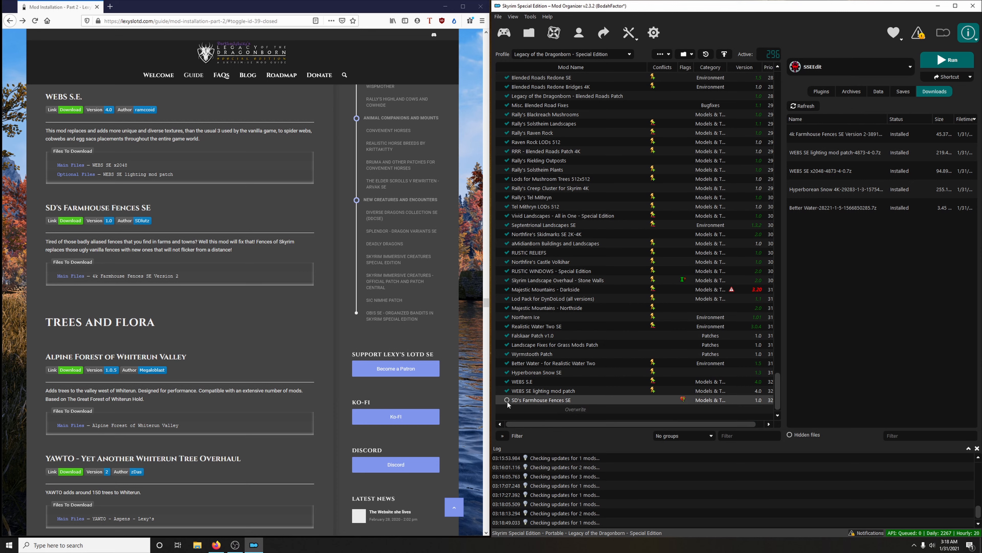
right_click(635, 400)
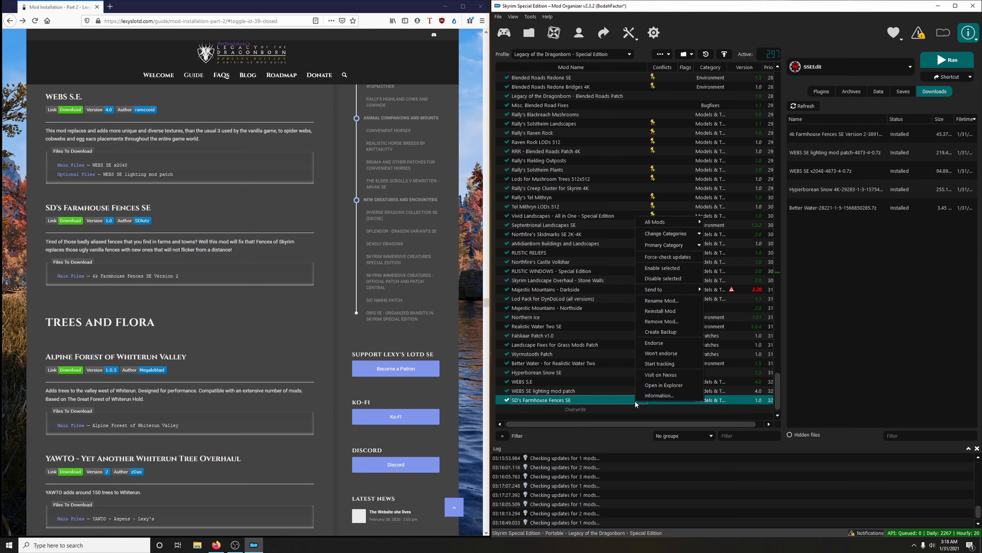
left_click(661, 343)
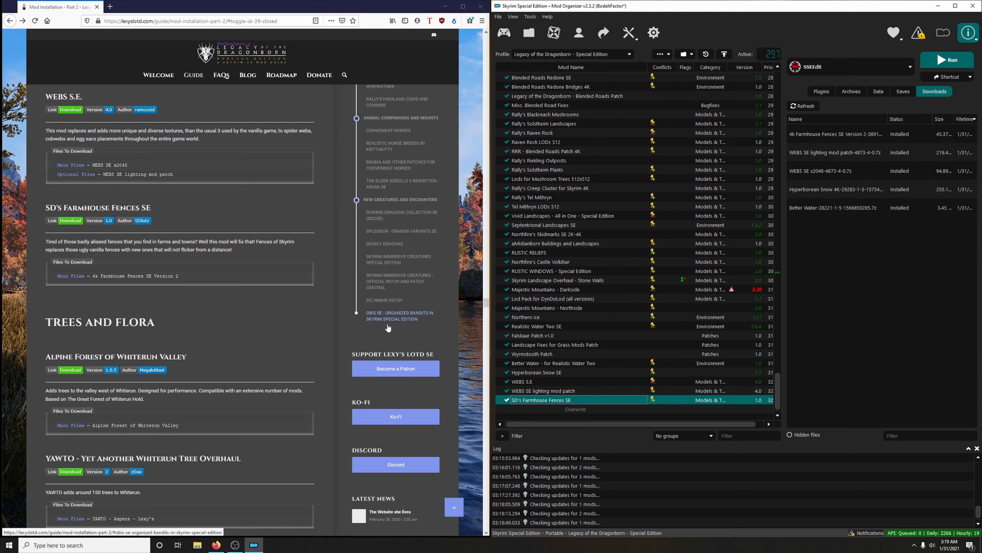
scroll(236, 340, "down", 5)
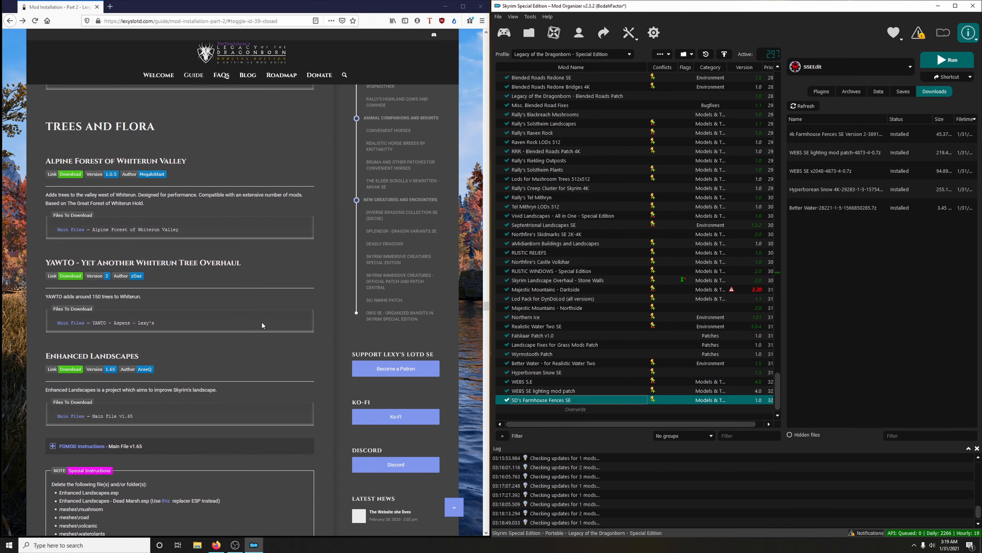